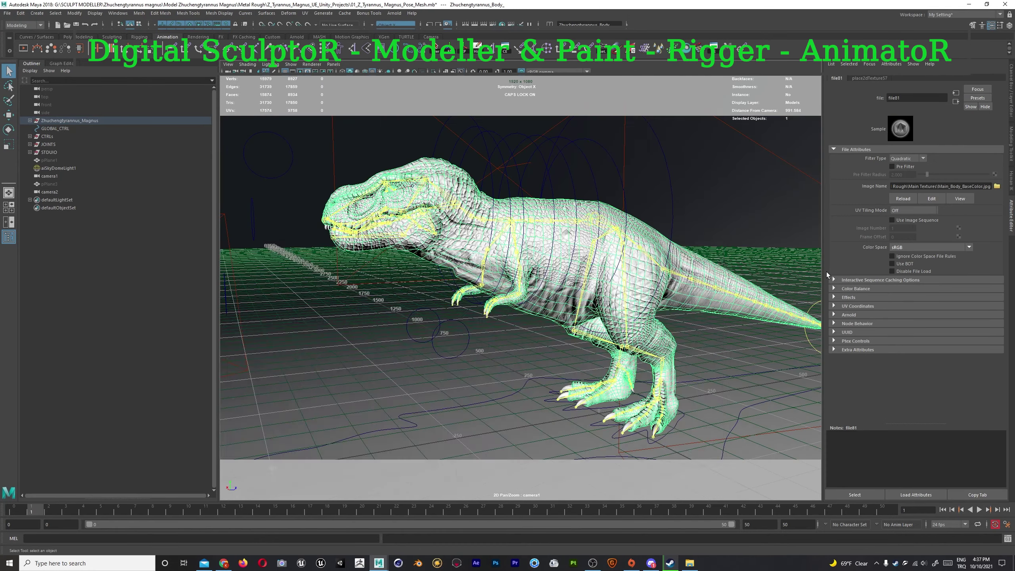
# Load a body texture image into the file node and start a new Hypershade node.
pyautogui.click(833, 289)
pyautogui.click(996, 187)
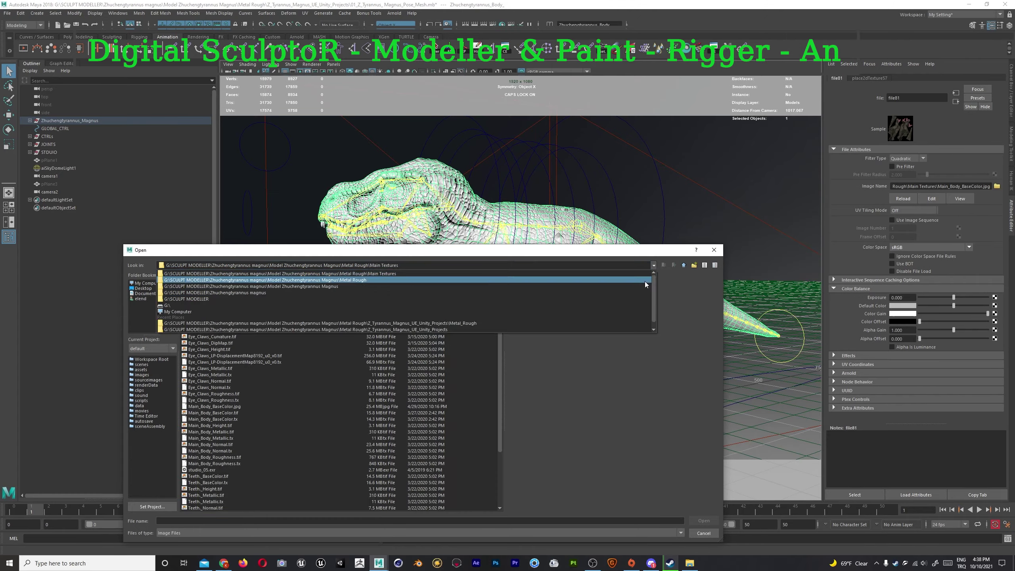
pyautogui.click(645, 280)
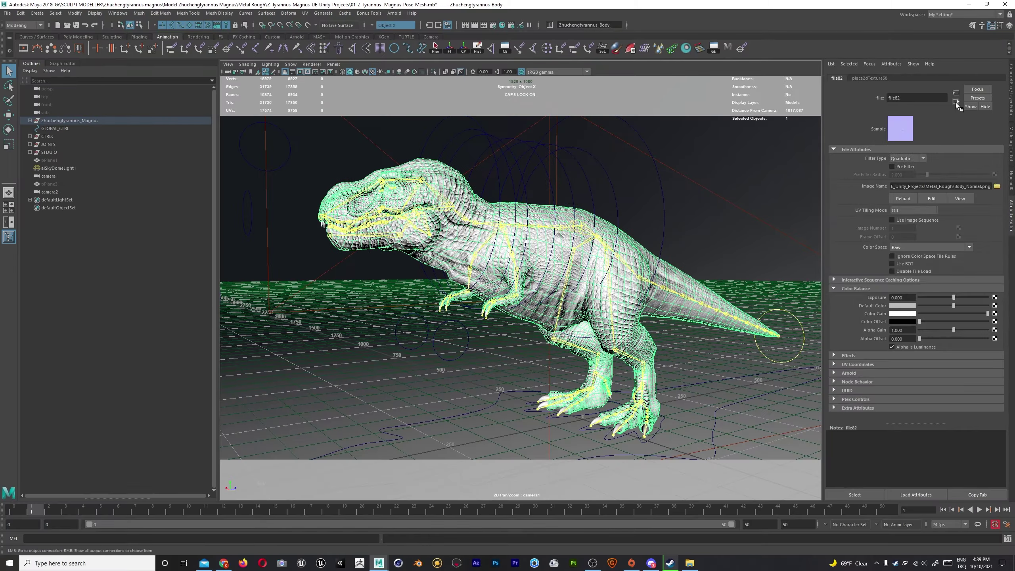
pyautogui.press('Tab')
pyautogui.write('IS')
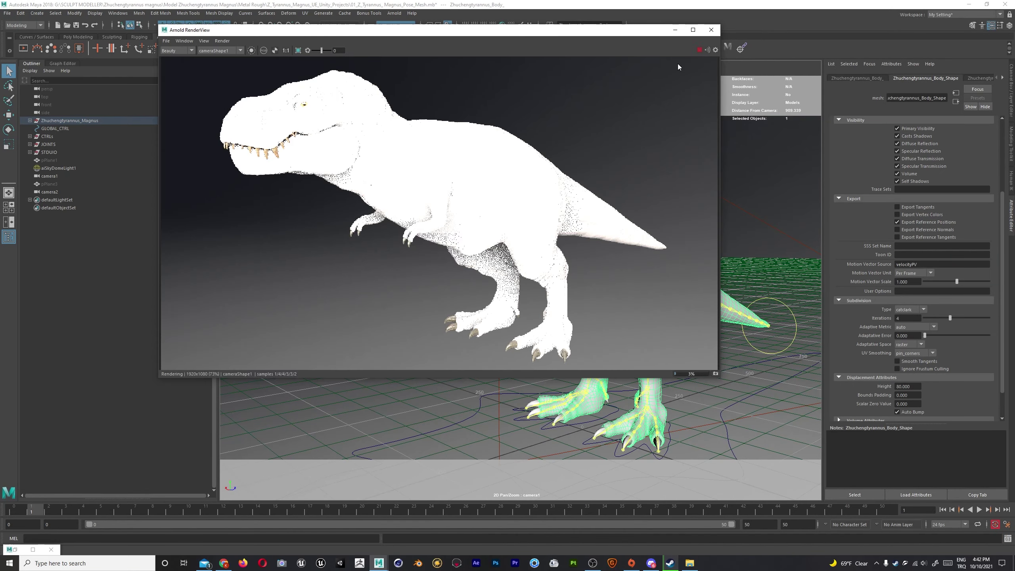
# Render the textured T-rex in Arnold and disable Flip R and Flip G on the bump node.
pyautogui.click(699, 50)
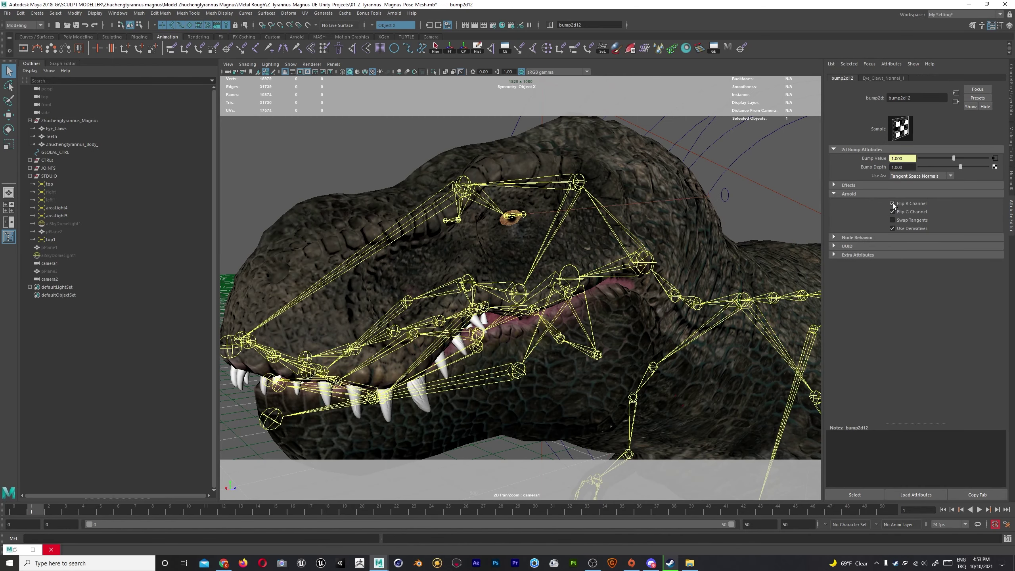
pyautogui.click(892, 204)
pyautogui.click(892, 211)
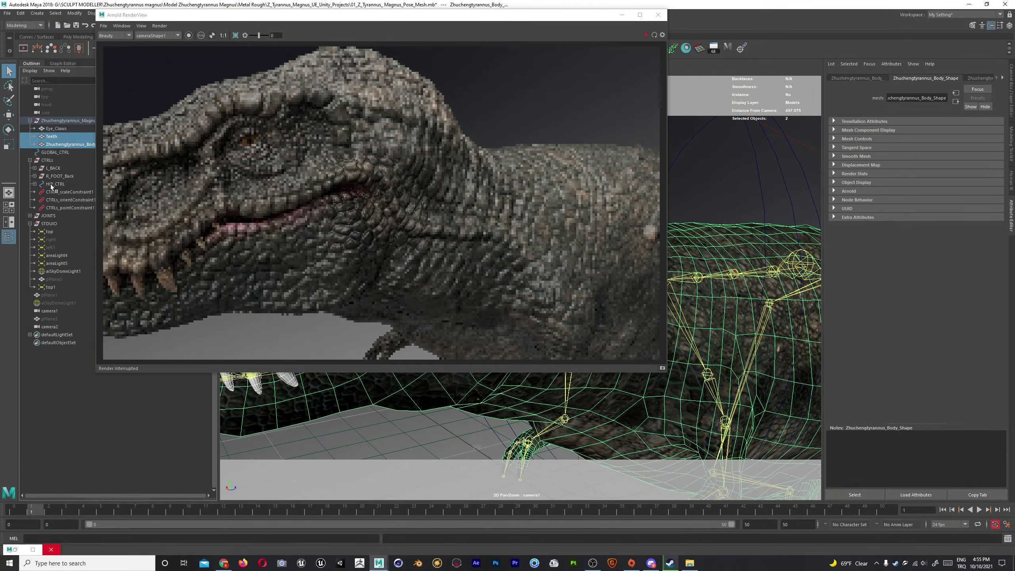
# Select the T-rex's hip controller.
pyautogui.click(51, 184)
pyautogui.click(647, 37)
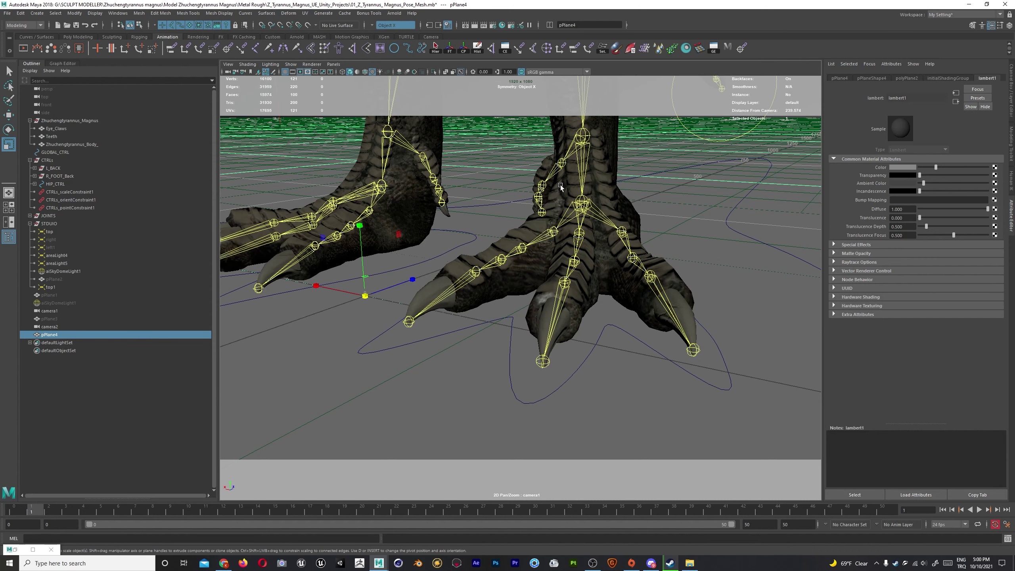
# Render the feet in Arnold, then re-render the view to check the teeth.
pyautogui.click(401, 27)
pyautogui.click(475, 25)
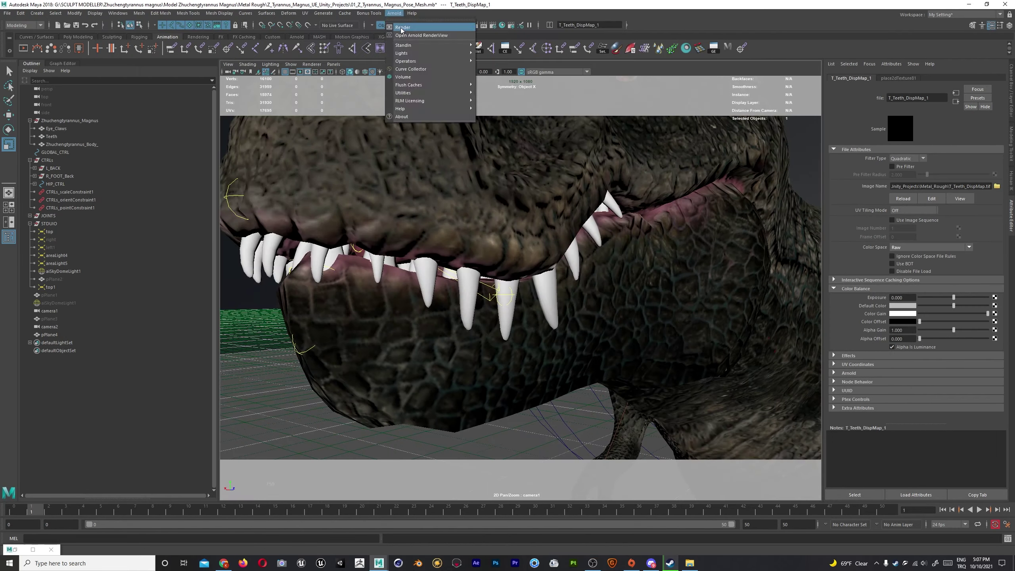
# Render the teeth in Arnold and bring up the teeth shader's colour settings.
pyautogui.click(401, 28)
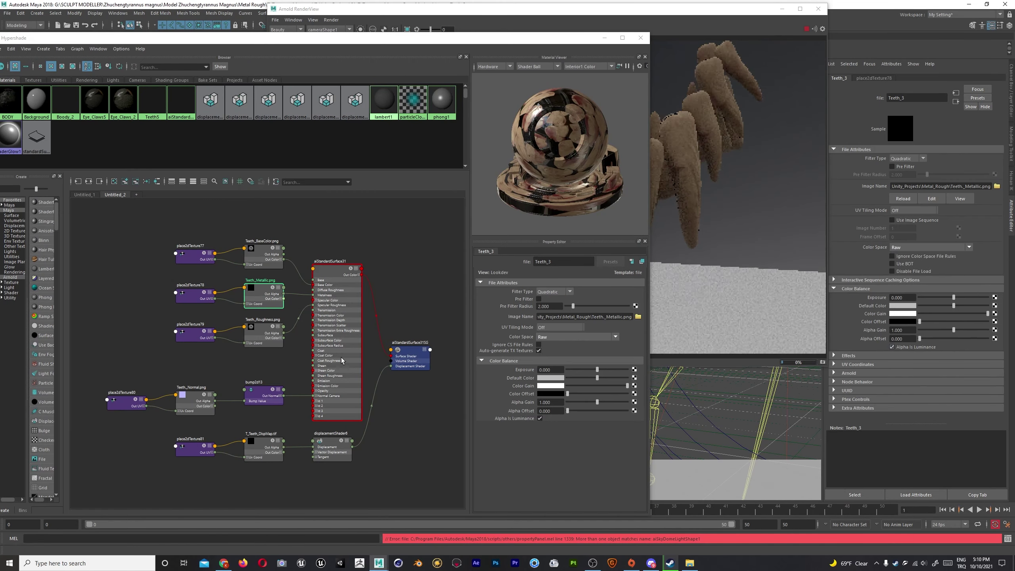
pyautogui.click(326, 276)
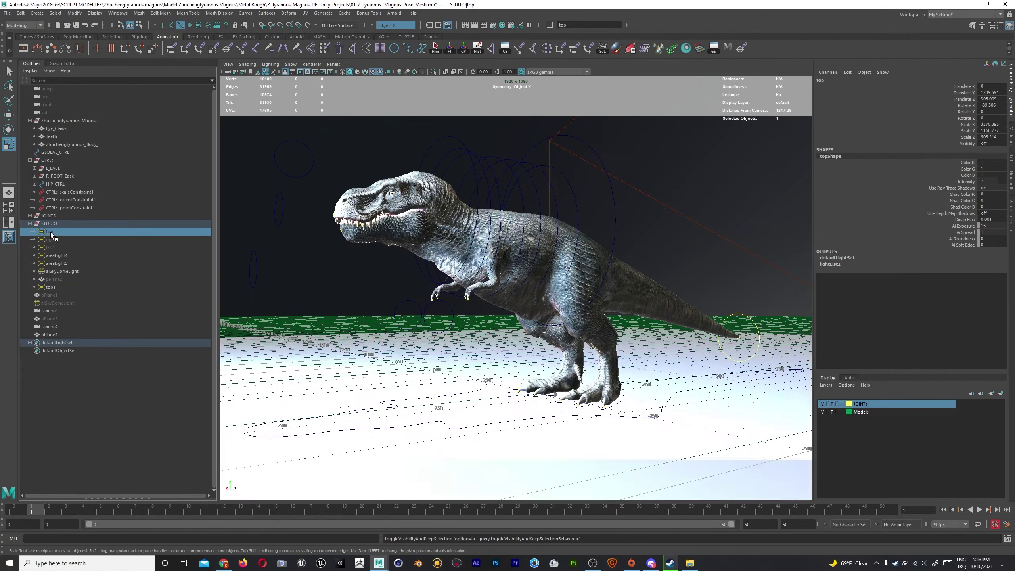
# Rotate areaLight5 to a new angle and orbit the view to face the T-rex.
pyautogui.click(51, 239)
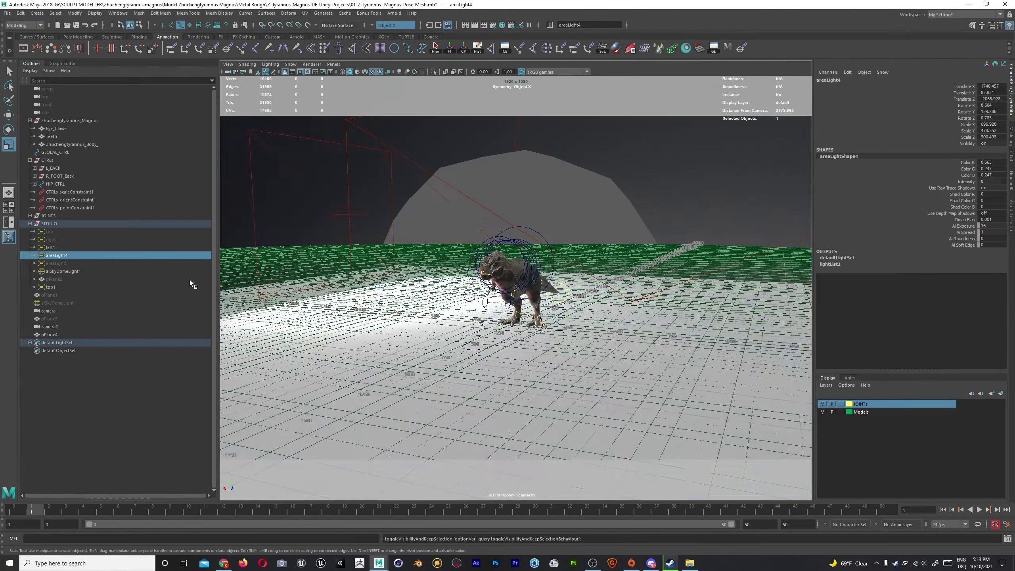
pyautogui.keyDown('alt'); pyautogui.moveTo(440, 280); pyautogui.dragTo(470, 284); pyautogui.keyUp('alt')
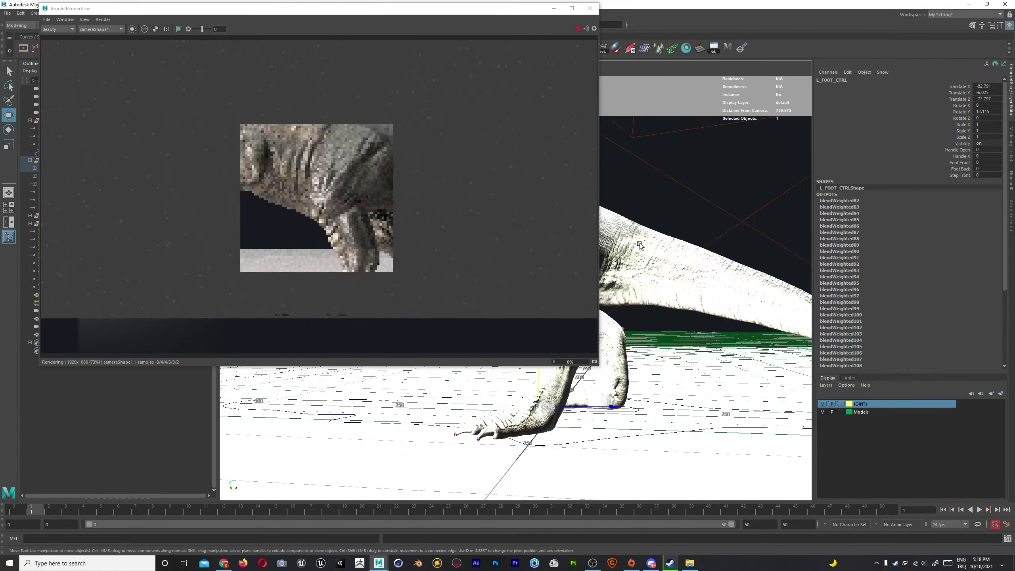
pyautogui.keyDown('alt'); pyautogui.moveTo(669, 263); pyautogui.dragTo(635, 264); pyautogui.keyUp('alt')
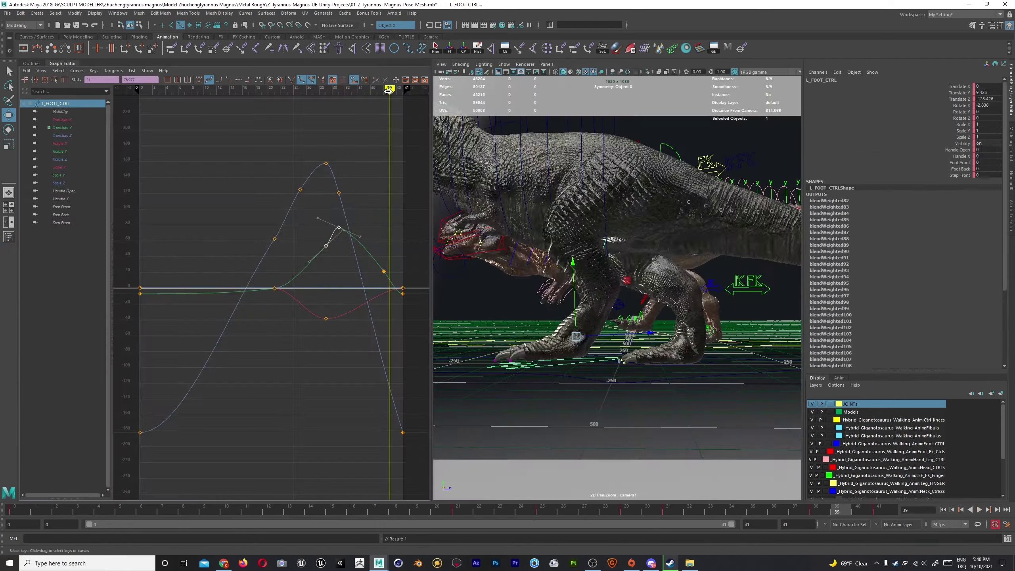
# Pick L_FOOT_CTRL's frame-39 key and frame all translate curves in the Graph Editor.
pyautogui.scroll(3, 220, 284)
pyautogui.hotkey('alt', '.')
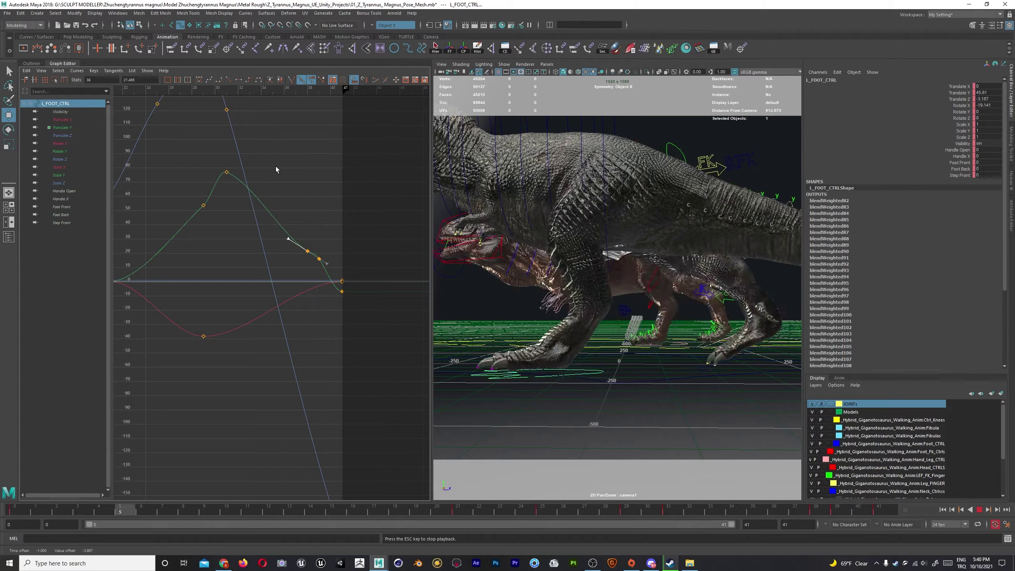
pyautogui.click(319, 259)
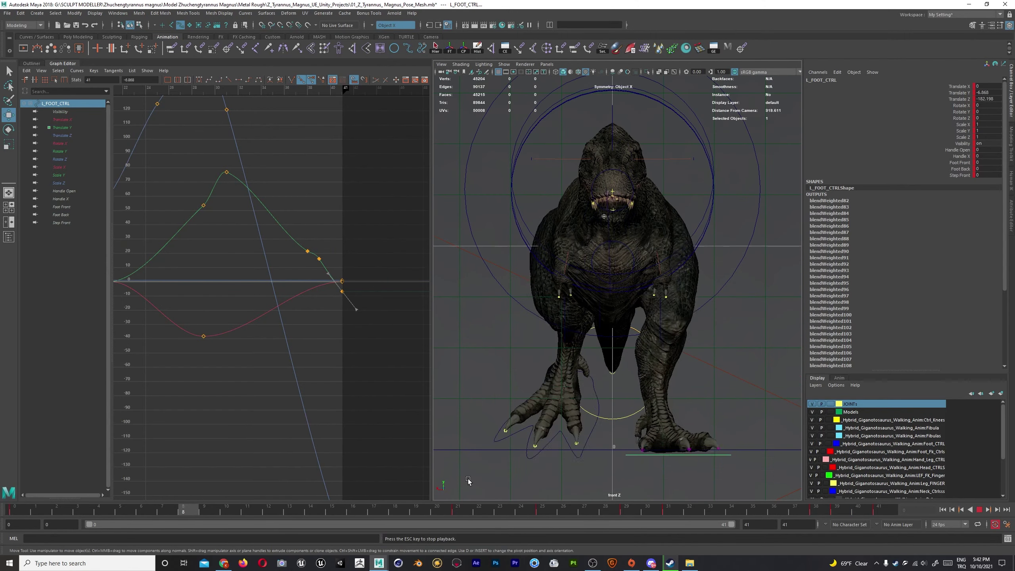
pyautogui.press('Escape')
pyautogui.press('a')
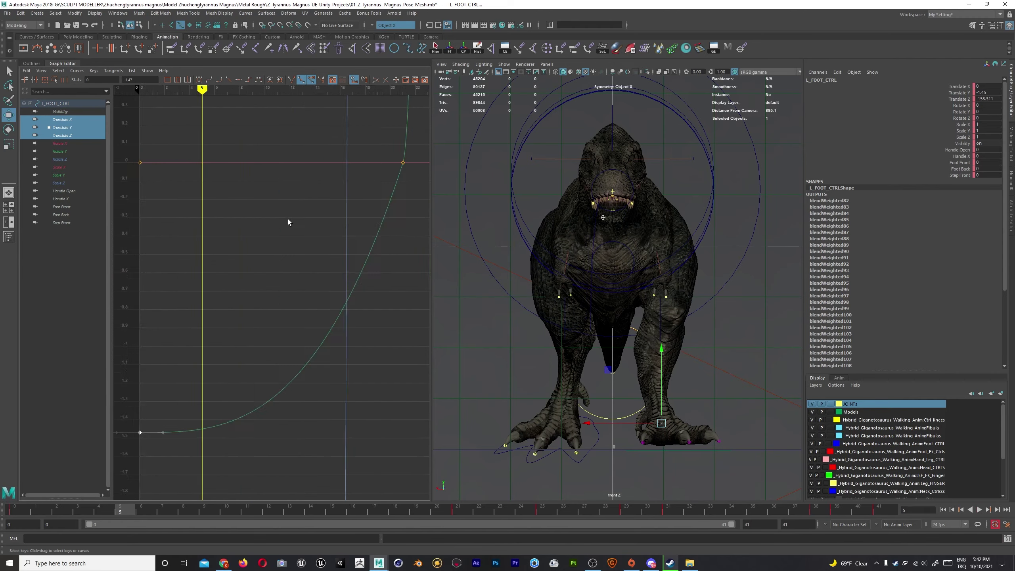
pyautogui.press('a')
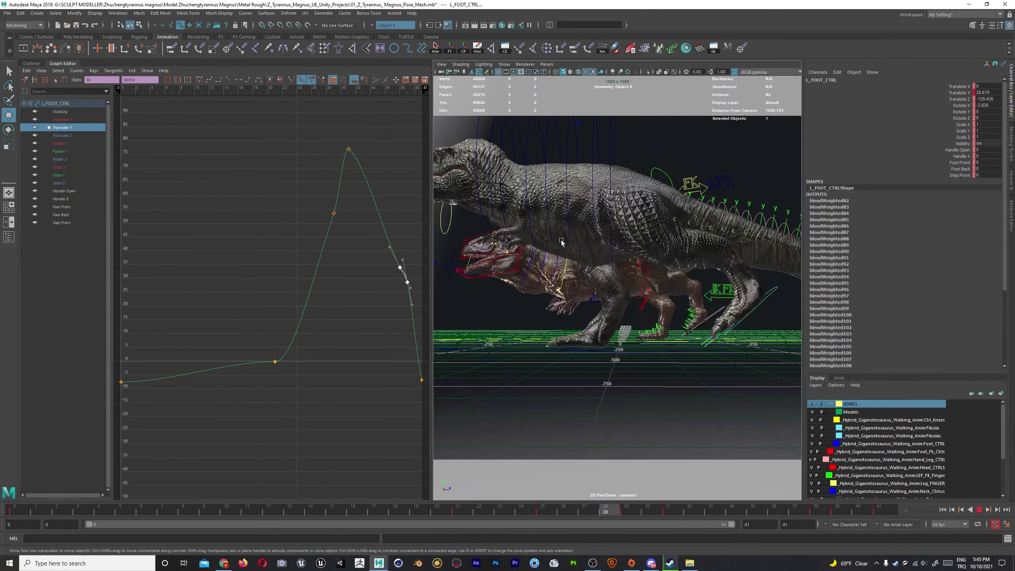
pyautogui.click(526, 288)
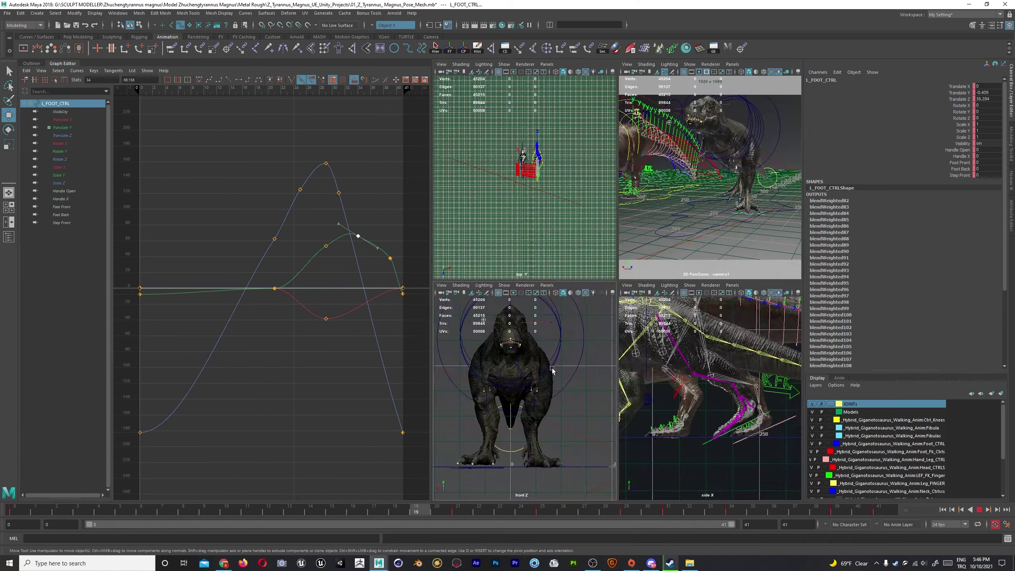
# Key the left foot's Translate X at frame 21, play back the motion, and reselect L_FOOT_CTRL.
pyautogui.press('Escape')
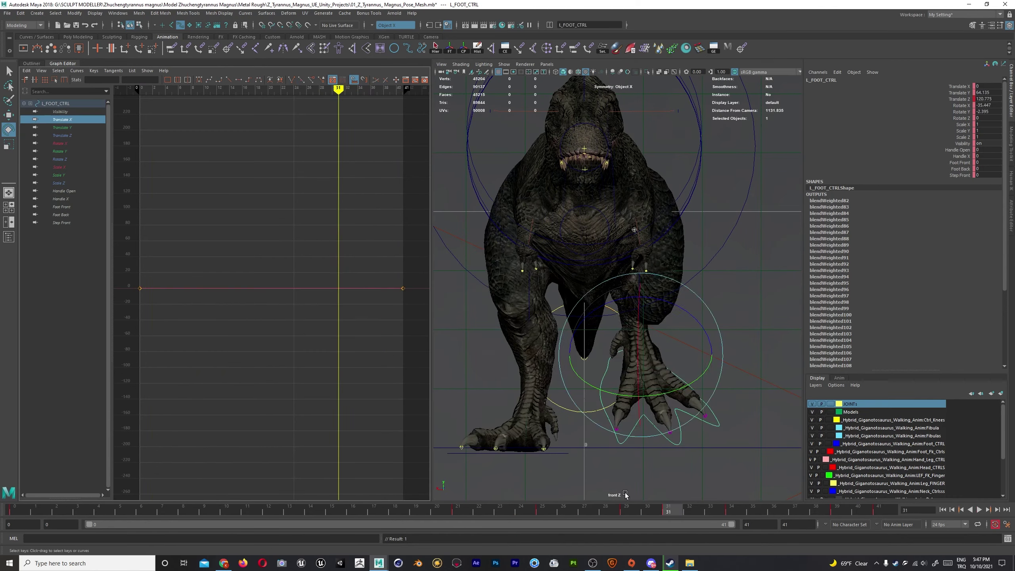
pyautogui.press('s')
pyautogui.hotkey('alt', 'v')
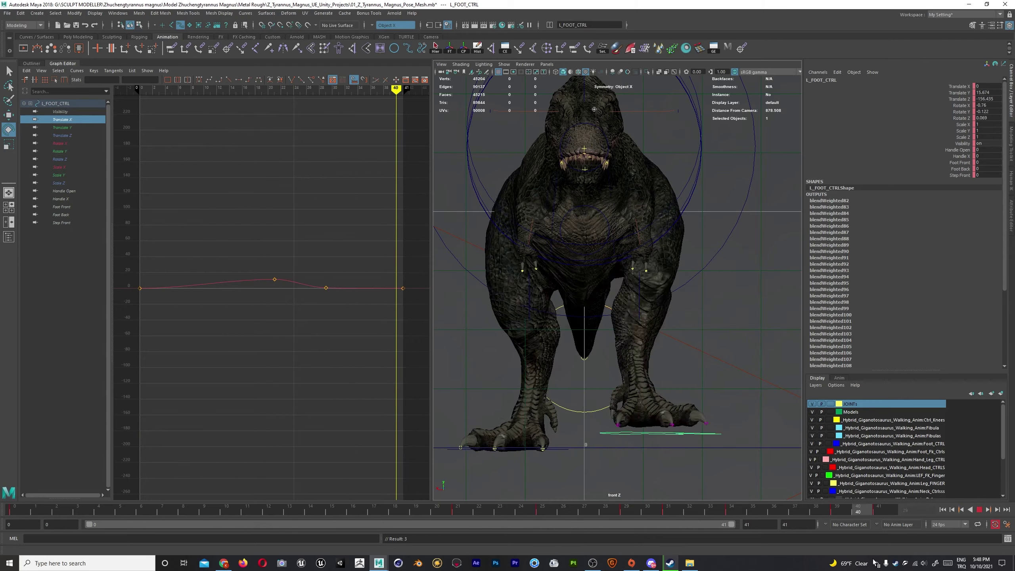
pyautogui.hotkey('alt', 'v')
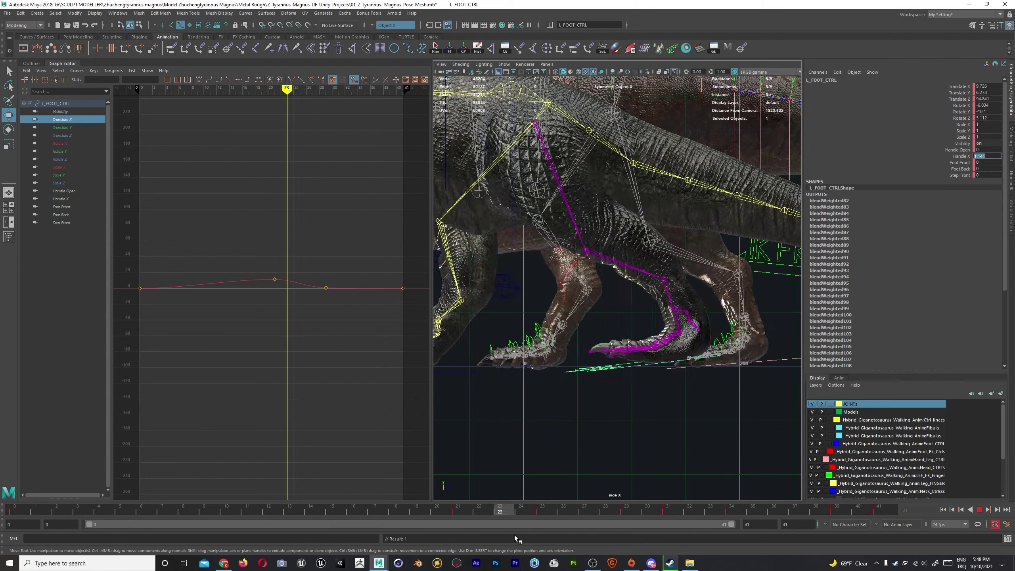
pyautogui.press('r')
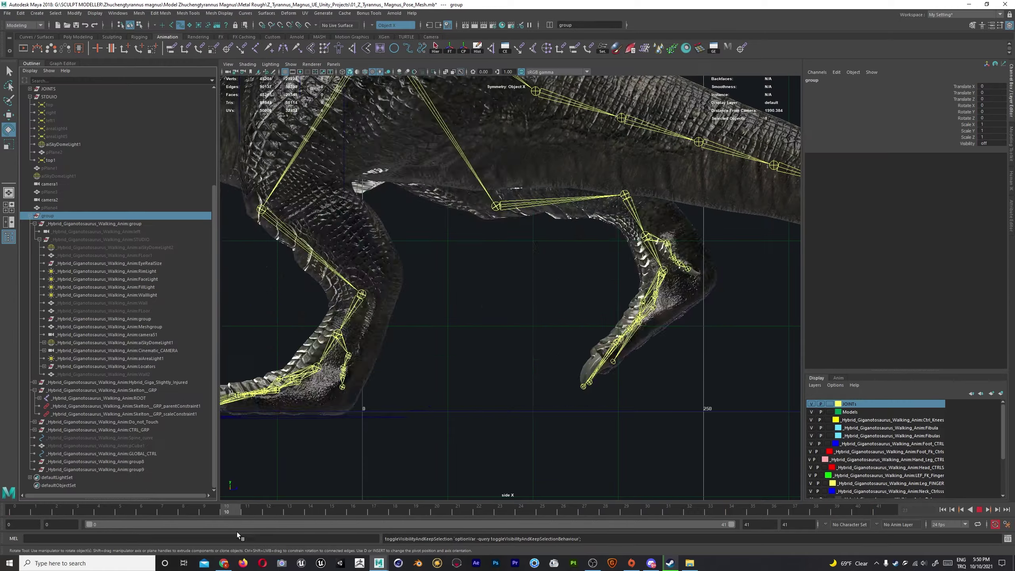
pyautogui.click(600, 384)
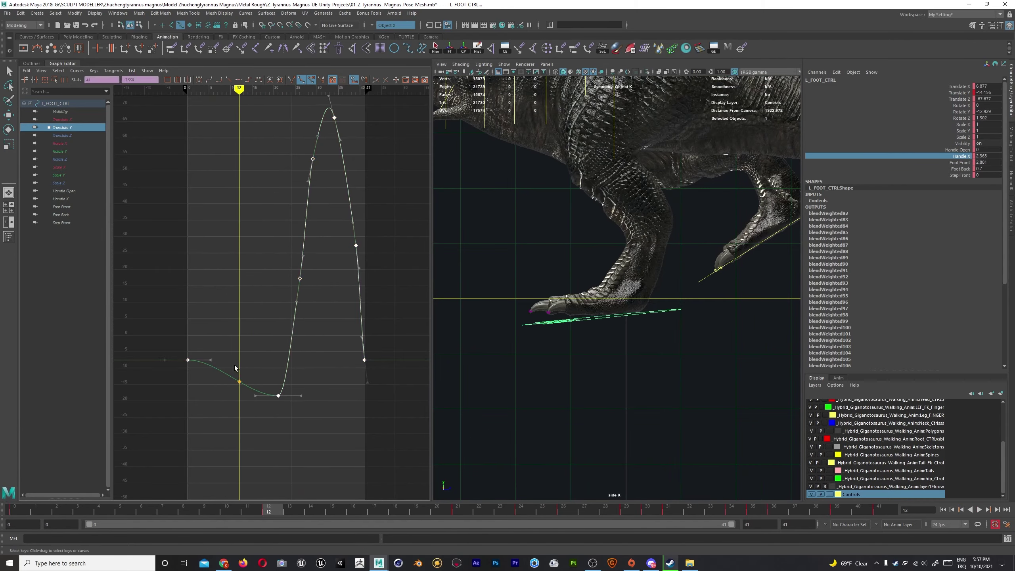
# Undo recent key changes and delete L_FOOT_CTRL's Translate Y peak keys.
pyautogui.hotkey('ctrl', 'z')
pyautogui.hotkey('alt', 'v')
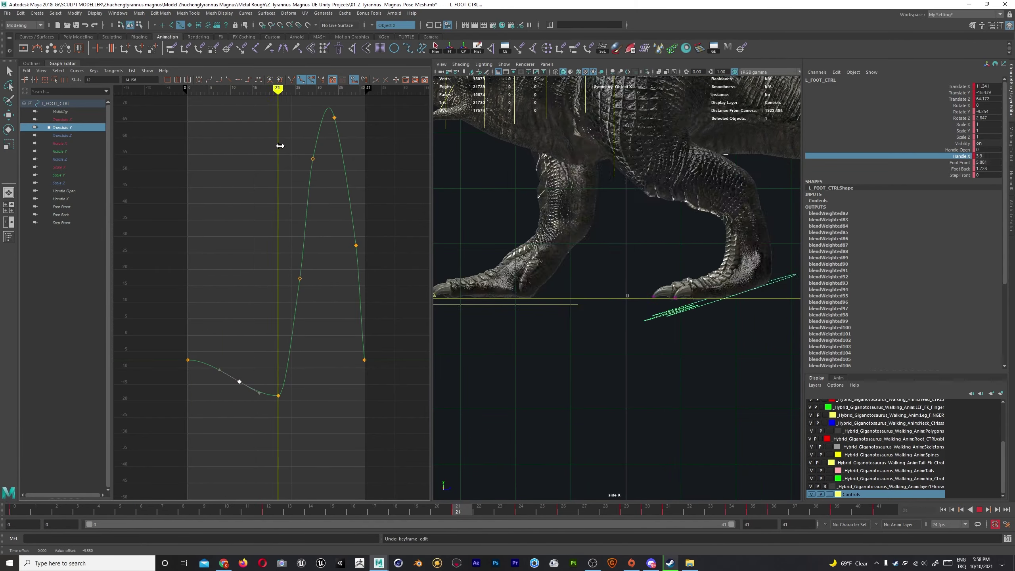
pyautogui.hotkey('ctrl', 'z')
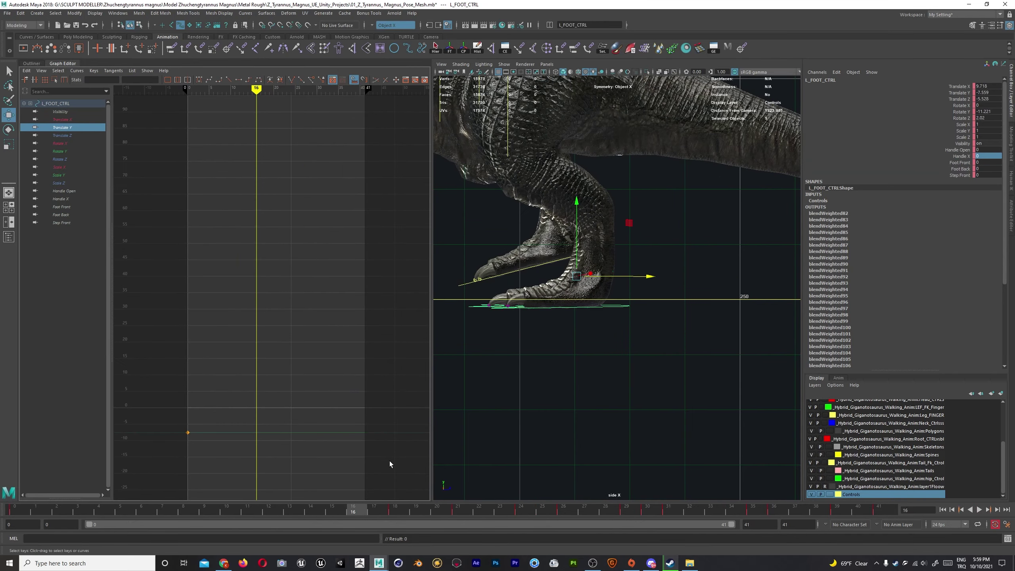
pyautogui.press('Delete')
pyautogui.click(338, 94)
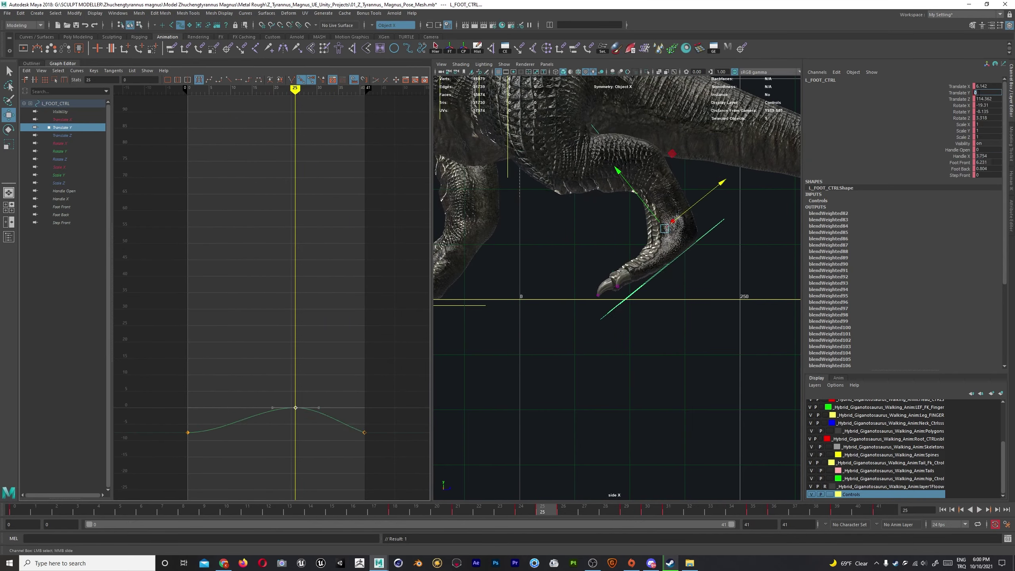
# Adjust the Translate Z peak keys and set the foot's Foot Front value.
pyautogui.moveTo(82, 120); pyautogui.dragTo(72, 159)
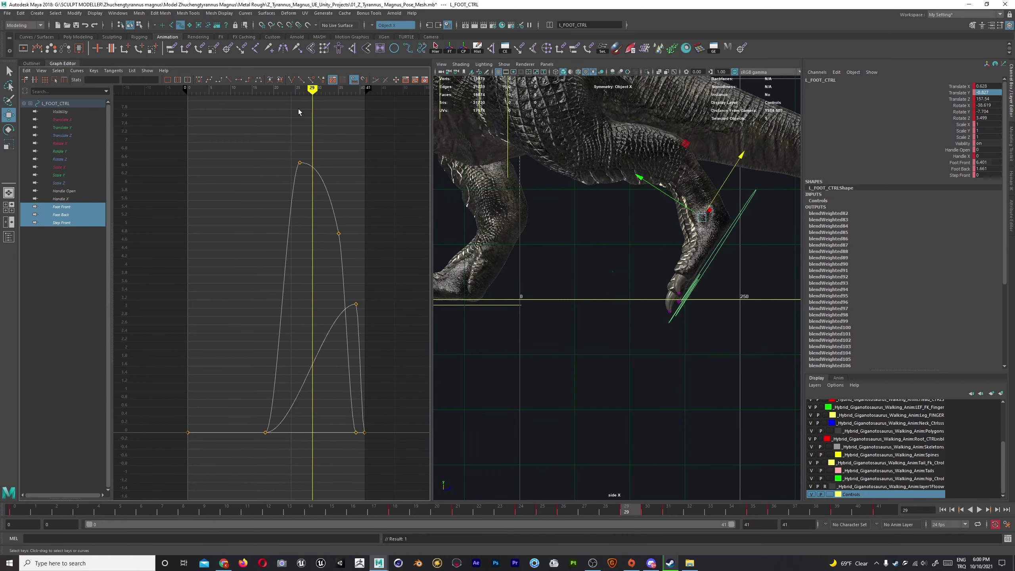
pyautogui.click(62, 135)
pyautogui.moveTo(286, 159); pyautogui.dragTo(286, 204, button='middle')
pyautogui.moveTo(304, 89); pyautogui.dragTo(283, 96)
pyautogui.moveTo(274, 172); pyautogui.dragTo(275, 168, button='middle')
pyautogui.click(959, 162)
pyautogui.moveTo(719, 234); pyautogui.dragTo(750, 234, button='middle')
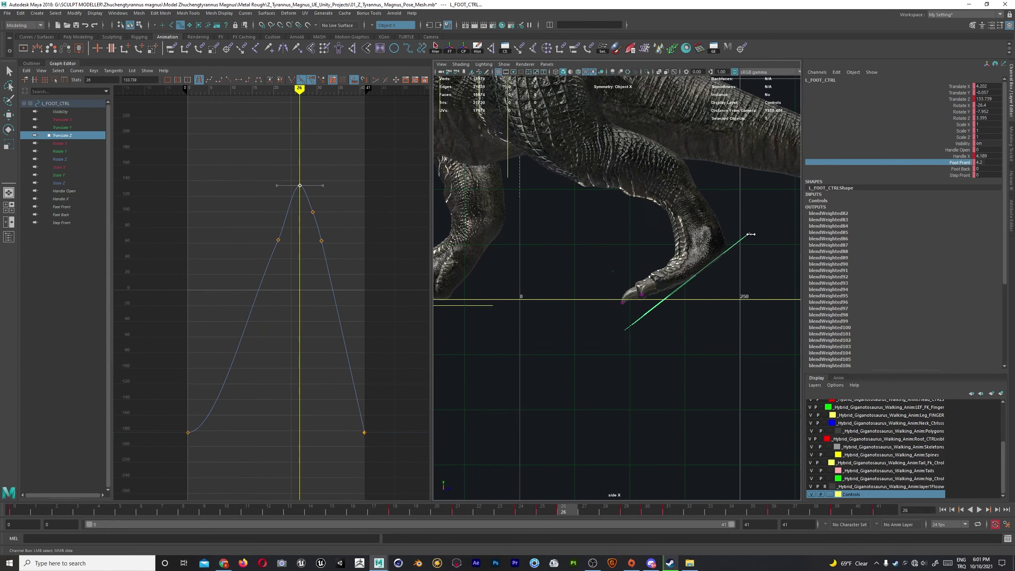
# Rework the Translate Y peak, raising the frame-29 key toward 65, then undo unwanted edits.
pyautogui.moveTo(320, 149); pyautogui.dragTo(321, 407, button='middle')
pyautogui.moveTo(299, 89); pyautogui.dragTo(325, 89)
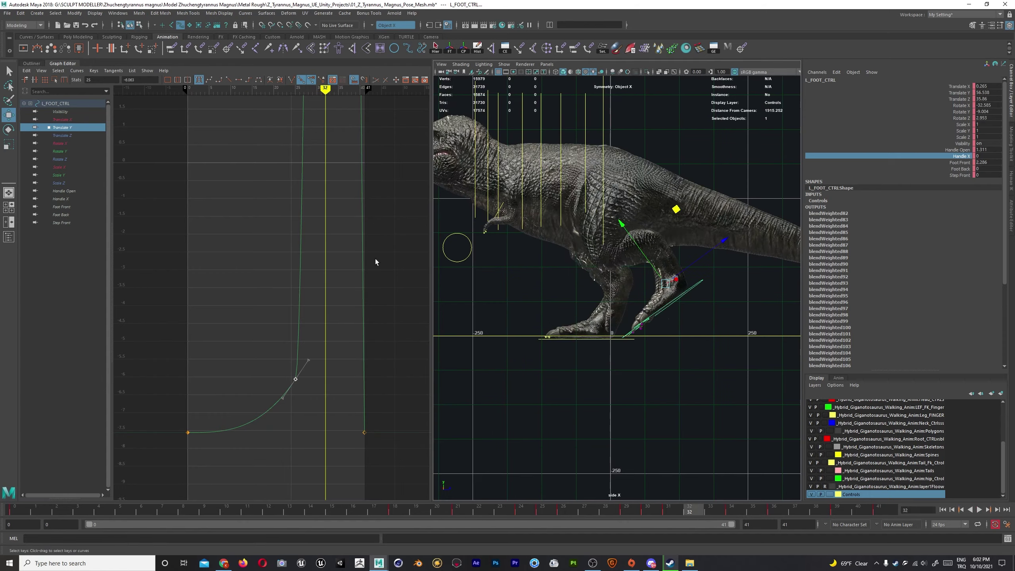
pyautogui.moveTo(295, 143); pyautogui.dragTo(312, 143)
pyautogui.click(62, 127)
pyautogui.rightClick(324, 281)
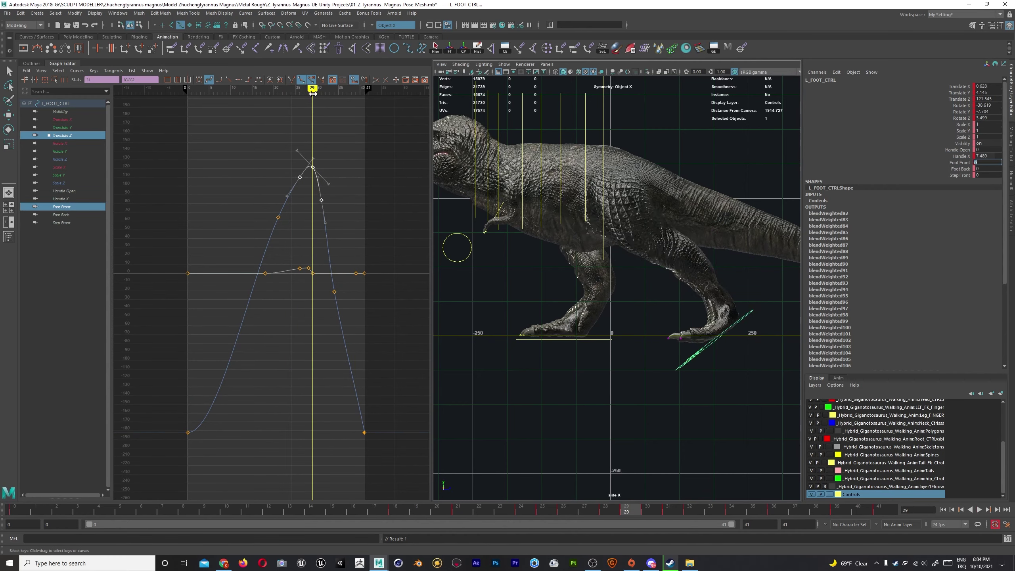
pyautogui.click(62, 127)
pyautogui.moveTo(293, 308); pyautogui.dragTo(293, 92, button='middle')
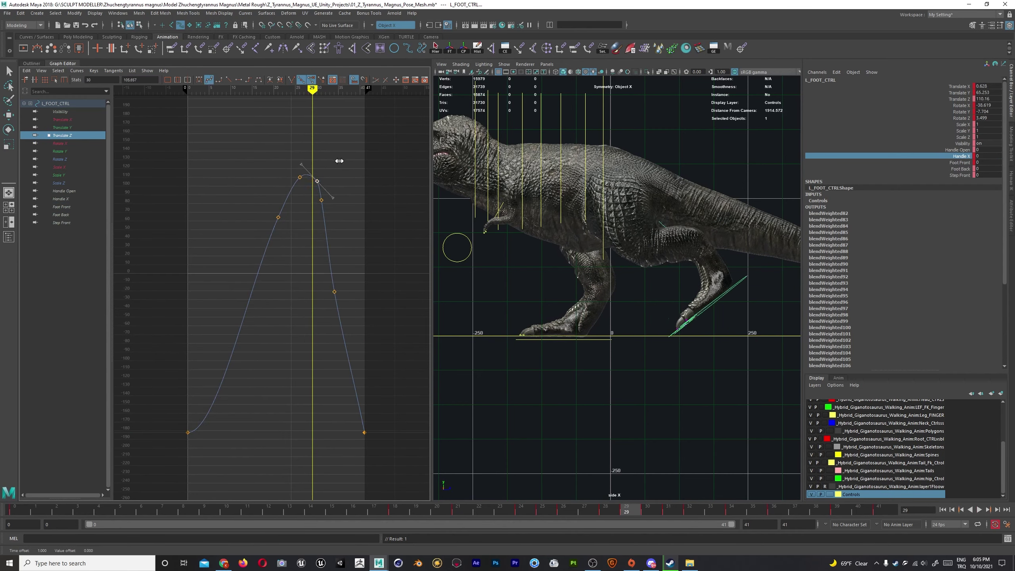
pyautogui.hotkey('ctrl', 'z')
pyautogui.moveTo(311, 103); pyautogui.dragTo(288, 139)
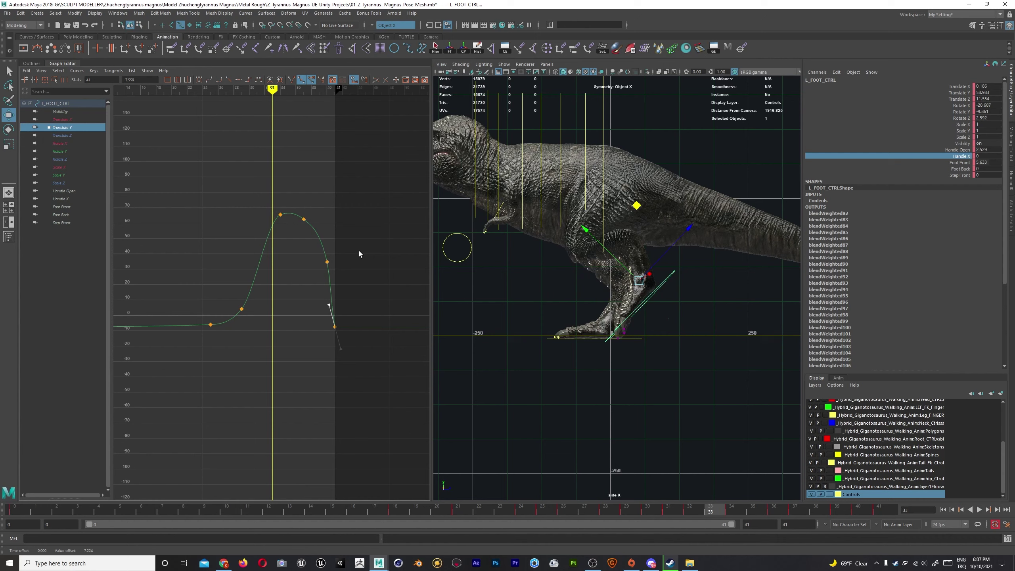
pyautogui.hotkey('ctrl', 'z')
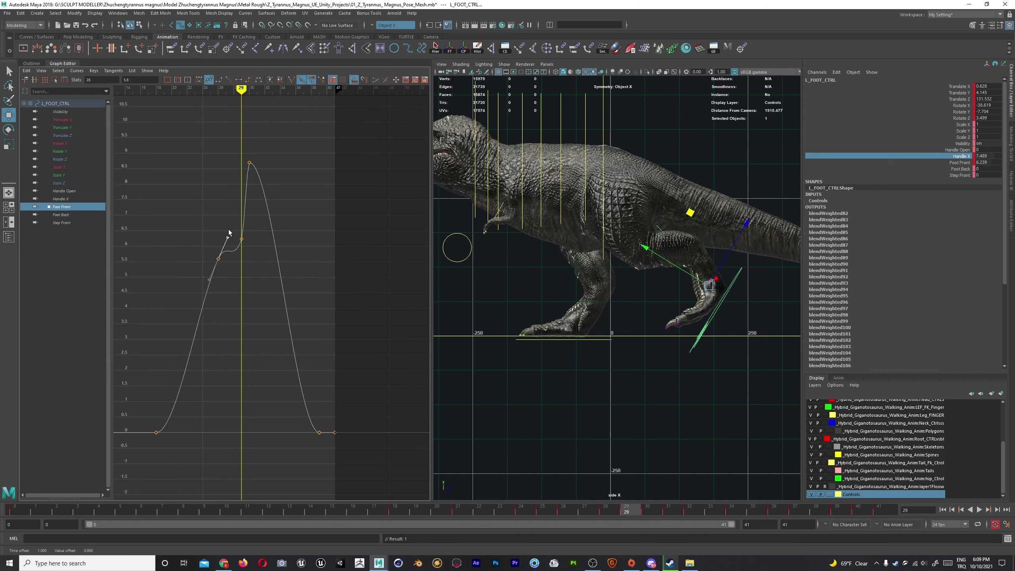
# Nudge L_FOOT_CTRL's frame-29 Translate Y key down and review the motion from frame 8 to 30.
pyautogui.hotkey('ctrl', 'z')
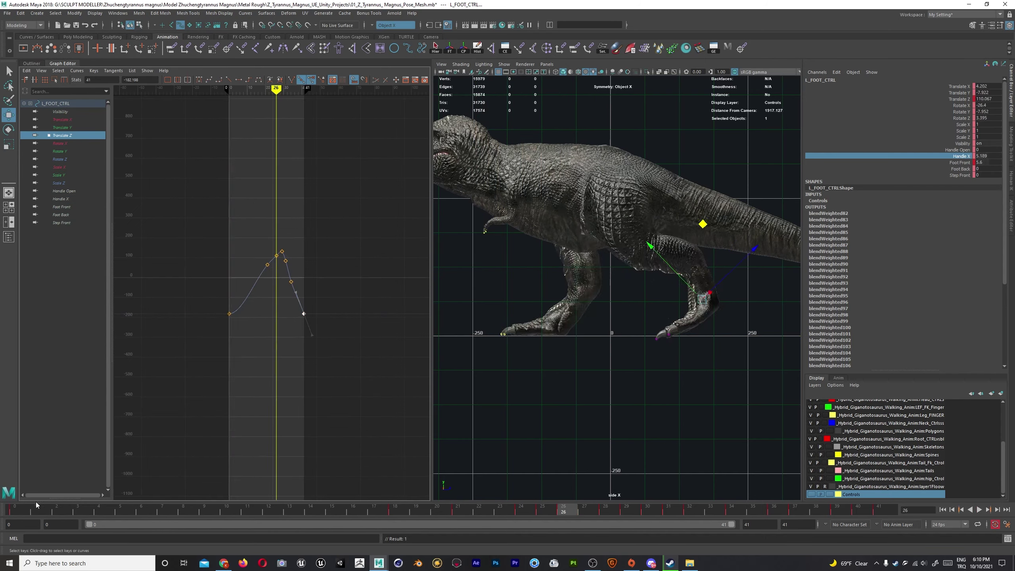
pyautogui.click(282, 371)
pyautogui.press('f')
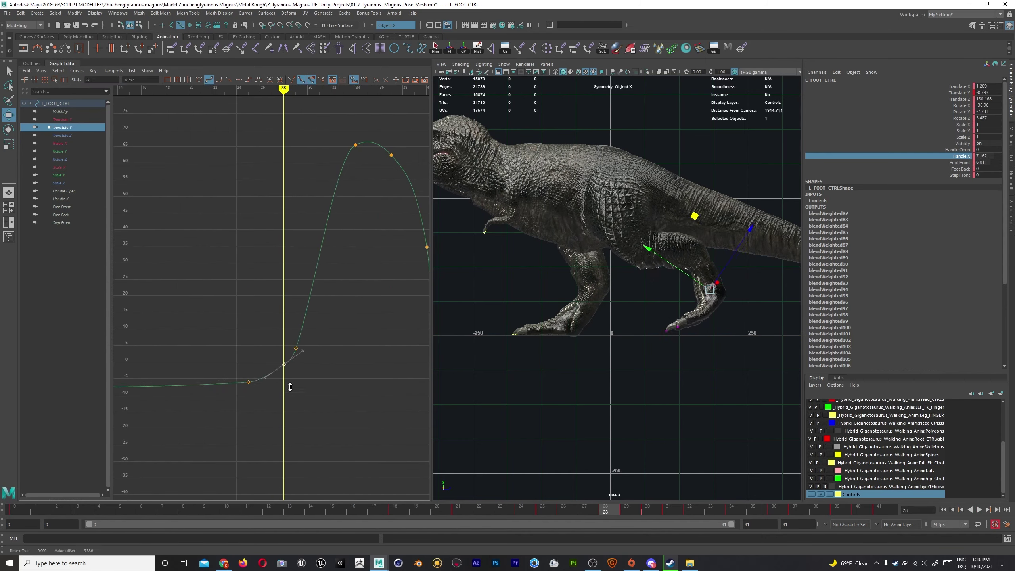
pyautogui.moveTo(290, 387); pyautogui.dragTo(290, 398, button='middle')
pyautogui.hotkey('ctrl', 'z')
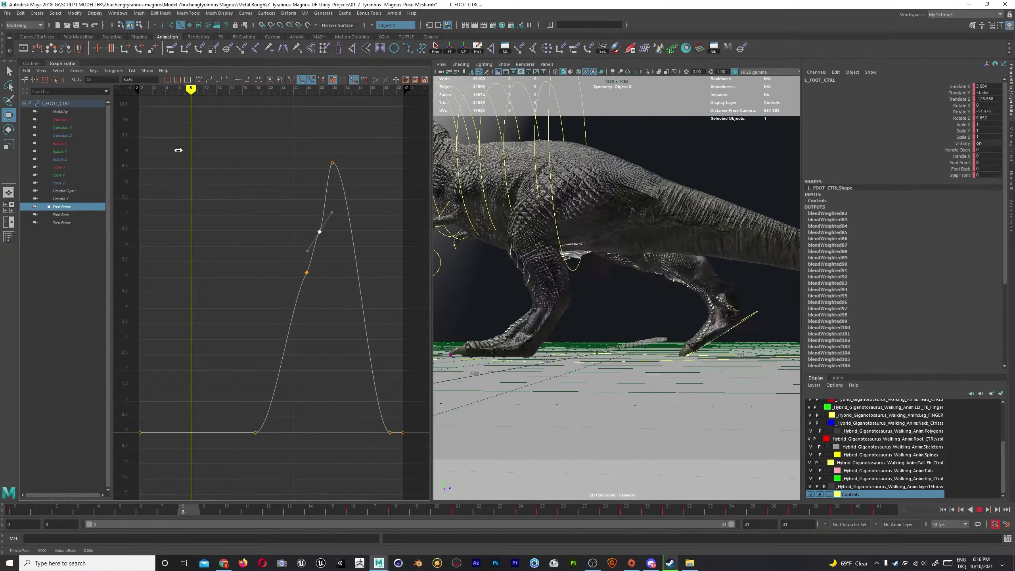
pyautogui.moveTo(178, 150); pyautogui.dragTo(332, 173)
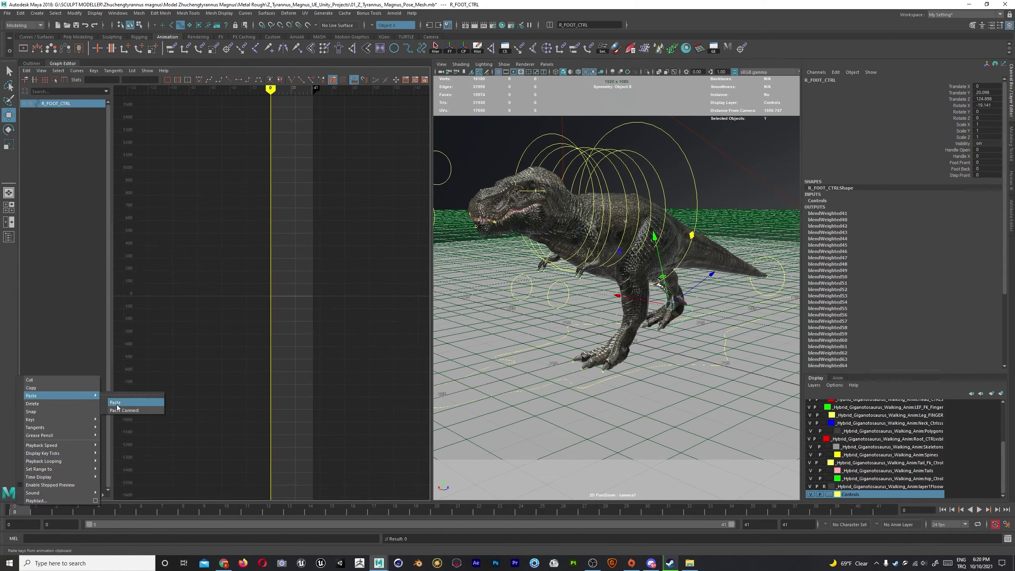
# Paste the copied foot keys onto R_FOOT_CTRL and play back the walk to check it.
pyautogui.click(117, 403)
pyautogui.hotkey('alt', 'v')
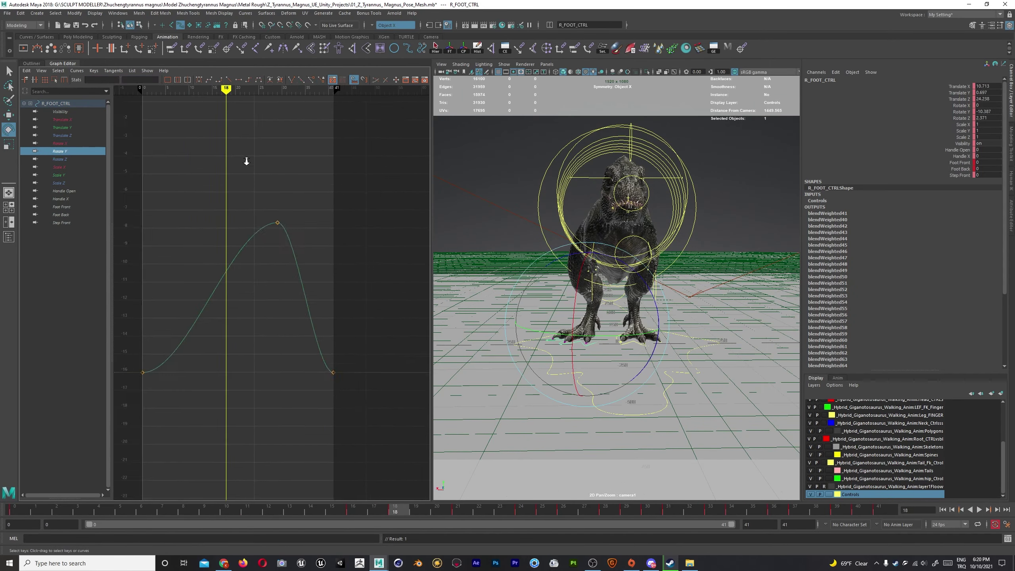
pyautogui.click(207, 236)
pyautogui.press('e')
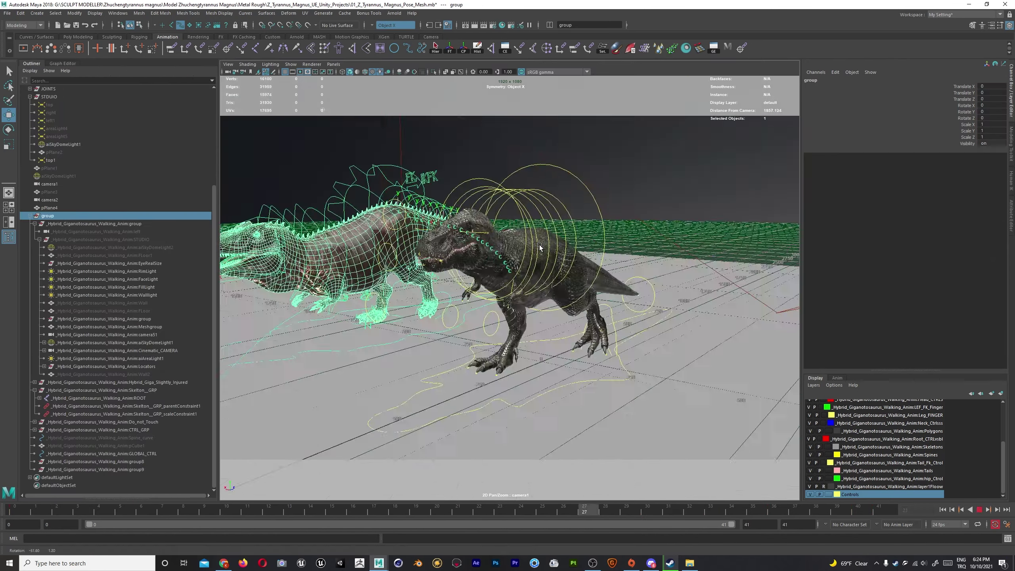
pyautogui.hotkey('alt', 'v')
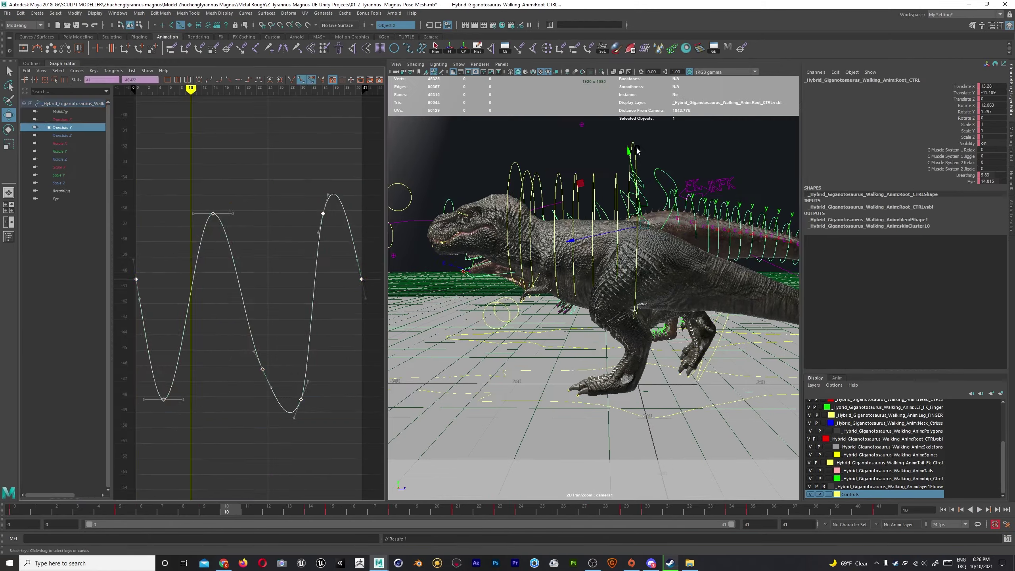
# Select HIP_CTRL and adjust its Rotate X key at frame 31 while reviewing the walk.
pyautogui.hotkey('alt', 'v')
pyautogui.click(513, 288)
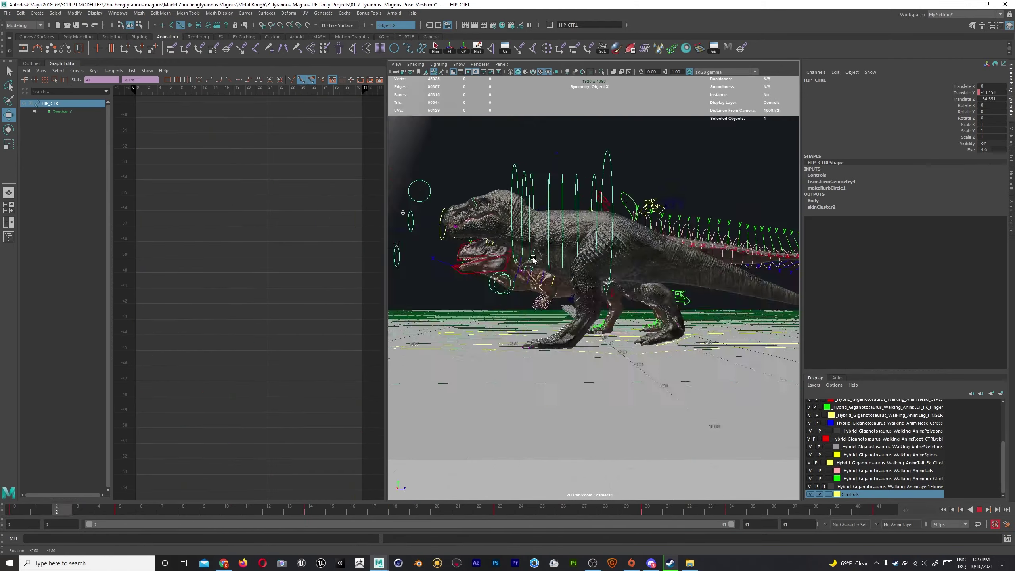
pyautogui.hotkey('alt', 'v')
pyautogui.press('e')
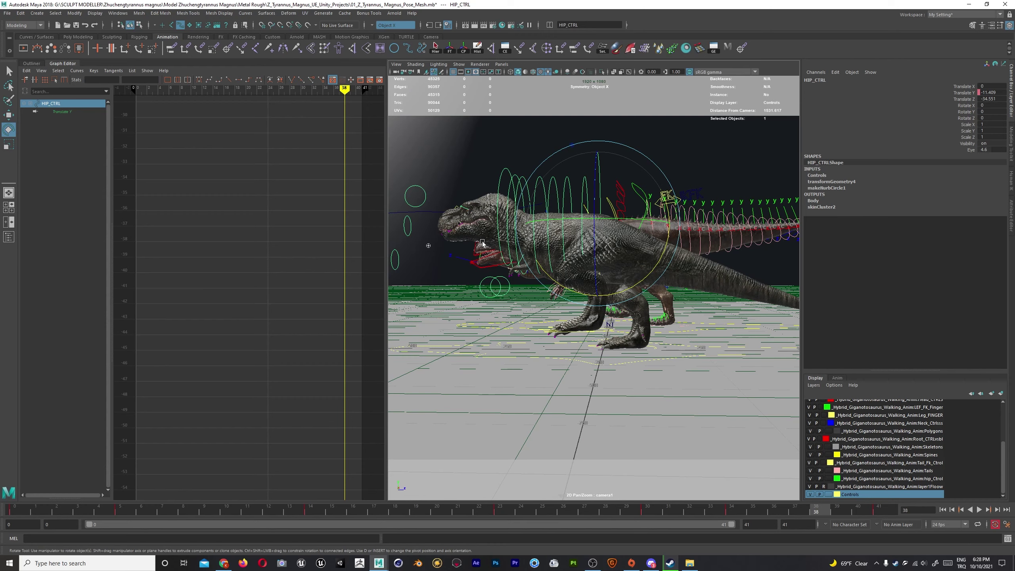
pyautogui.hotkey('alt', 'v')
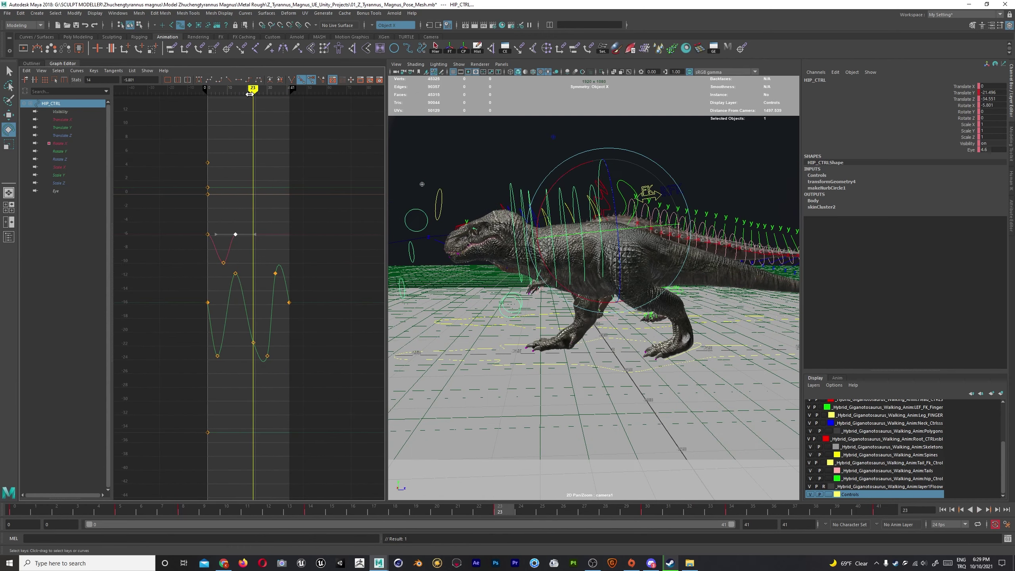
pyautogui.moveTo(250, 272); pyautogui.dragTo(203, 221)
pyautogui.hotkey('alt', 'v')
pyautogui.hotkey('alt', 'v')
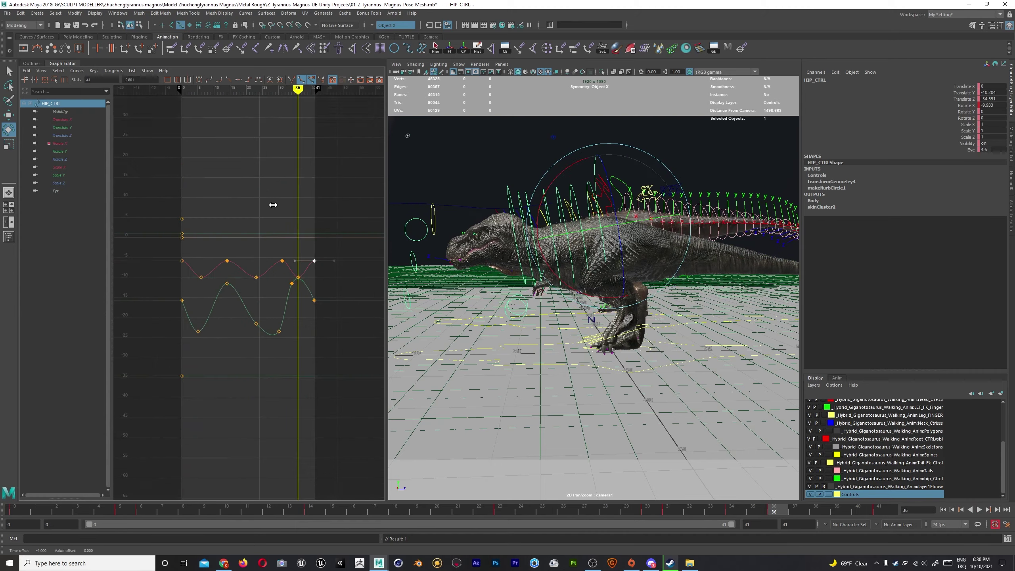
# Isolate and frame the hip's Rotate X curve in the Graph Editor.
pyautogui.keyDown('alt'); pyautogui.moveTo(134, 288); pyautogui.dragTo(313, 181, button='right'); pyautogui.keyUp('alt')
pyautogui.rightClick(220, 272)
pyautogui.click(232, 276)
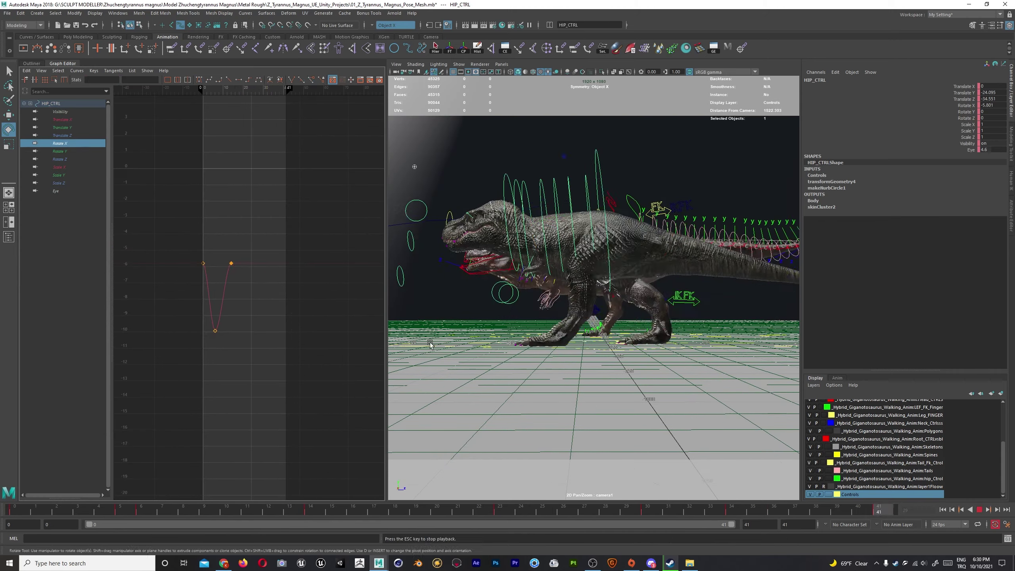
pyautogui.press('f')
pyautogui.hotkey('alt', 'v')
pyautogui.hotkey('alt', 'v')
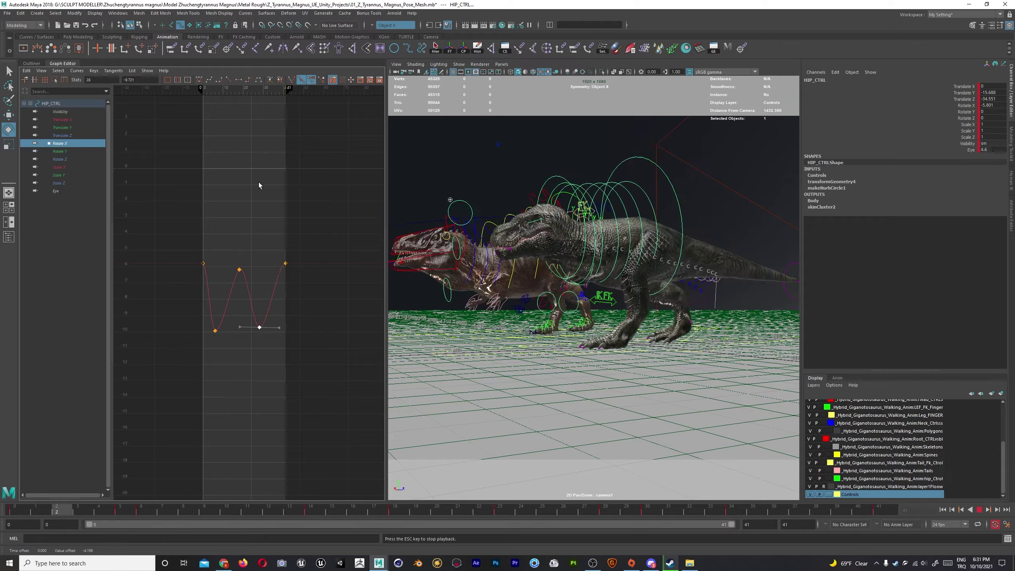
# Save the scene as 02_Z_Tyrannus_Walk_Anim.mb.
pyautogui.click(32, 63)
pyautogui.hotkey('ctrl', 'shift', 's')
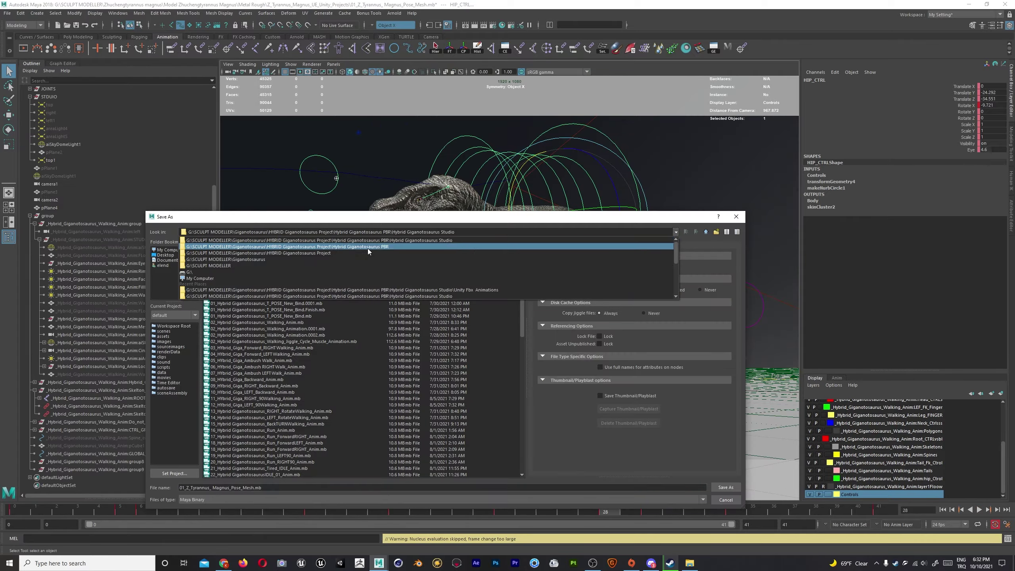
pyautogui.press('Return')
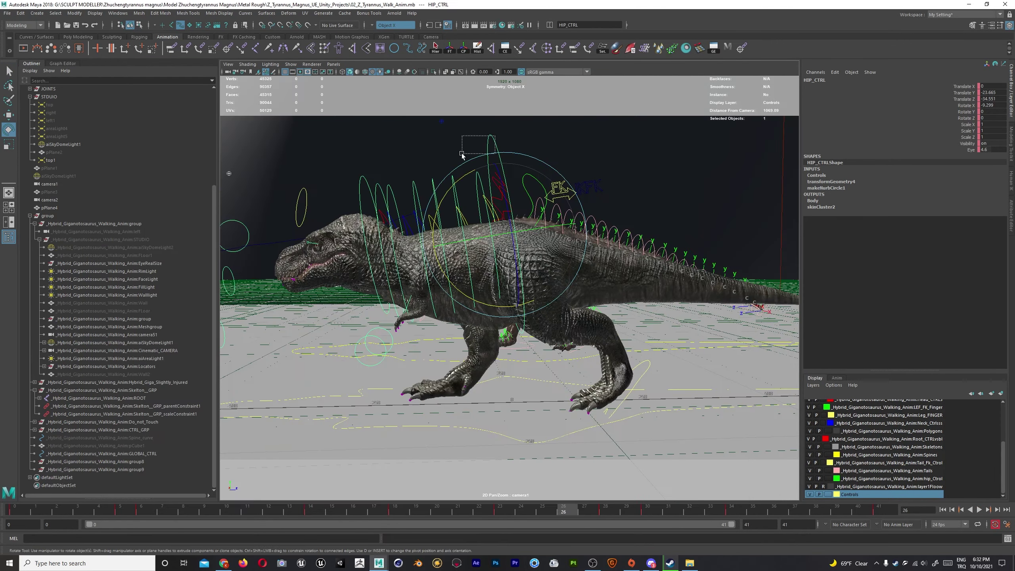
pyautogui.click(62, 63)
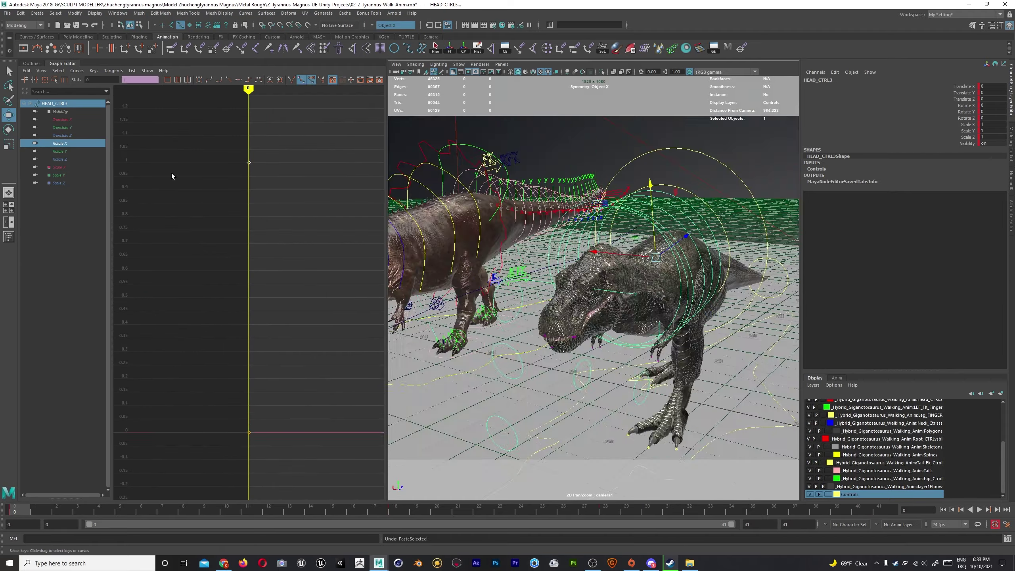
# Select HEAD_CTRL1–4 with the neck controls and play back to check the neck sway.
pyautogui.click(432, 281)
pyautogui.moveTo(433, 281); pyautogui.dragTo(520, 304)
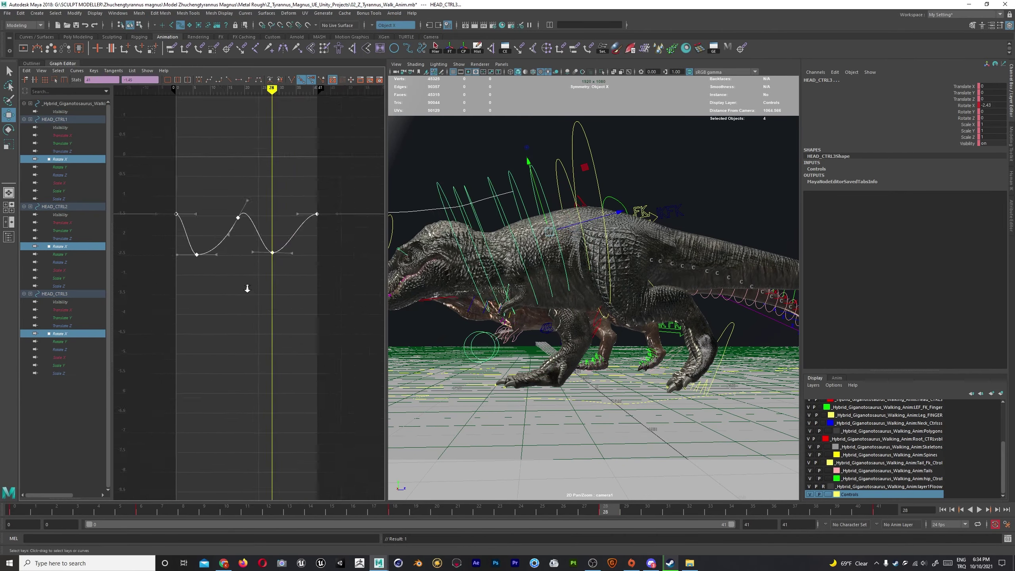
pyautogui.moveTo(551, 168); pyautogui.dragTo(591, 203)
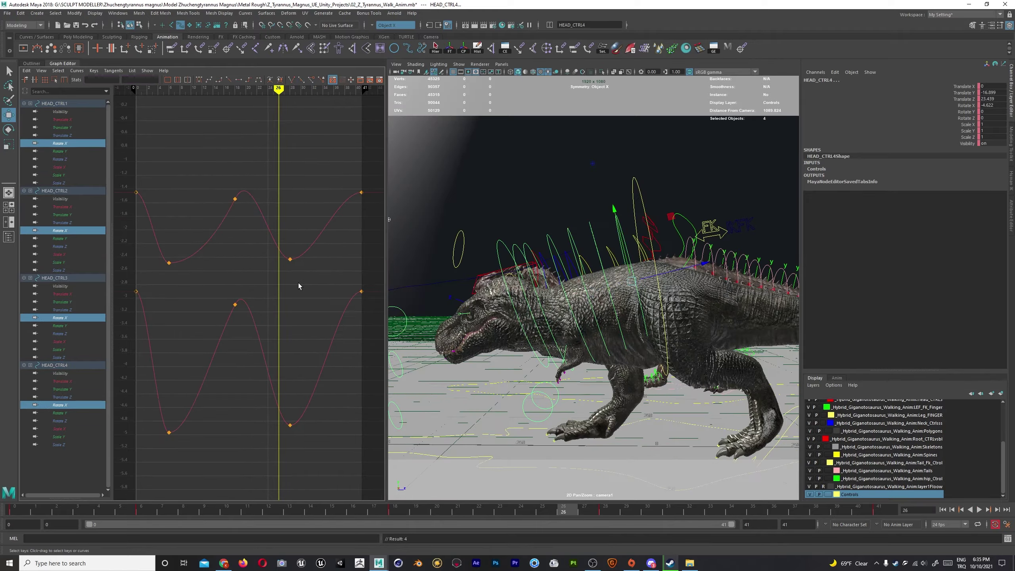
pyautogui.click(540, 264)
pyautogui.moveTo(540, 264); pyautogui.dragTo(471, 200)
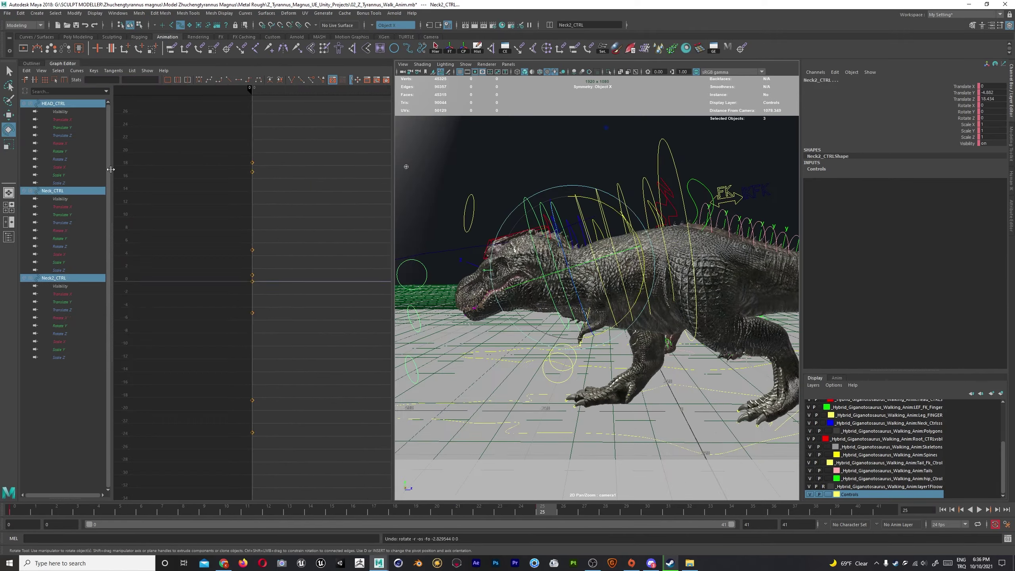
pyautogui.moveTo(212, 510); pyautogui.dragTo(164, 514)
pyautogui.hotkey('alt', 'v')
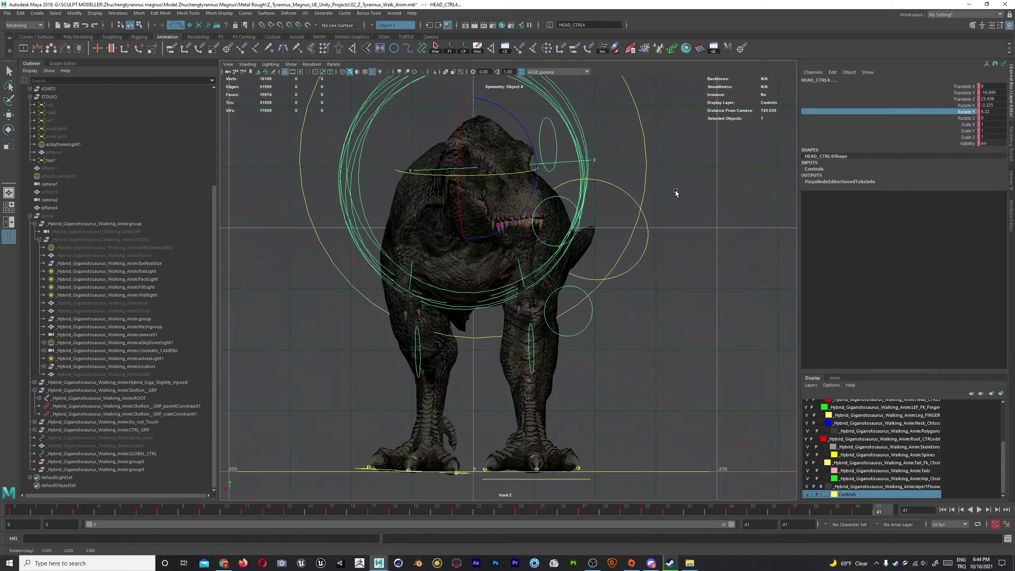
# Select the controls around the head and turn off Isolate Curve to show all curves.
pyautogui.moveTo(466, 125); pyautogui.dragTo(344, 166)
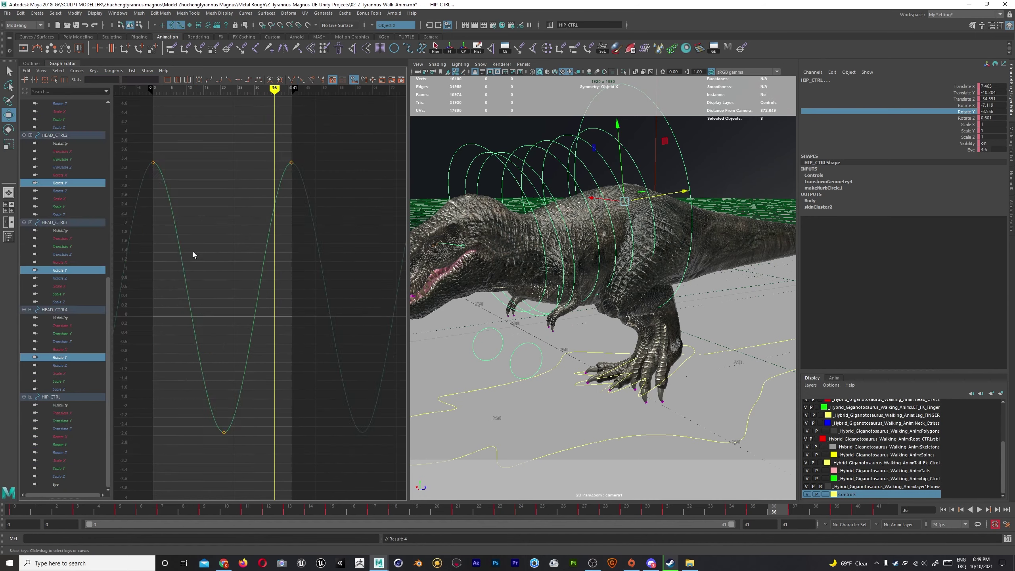
pyautogui.rightClick(196, 316)
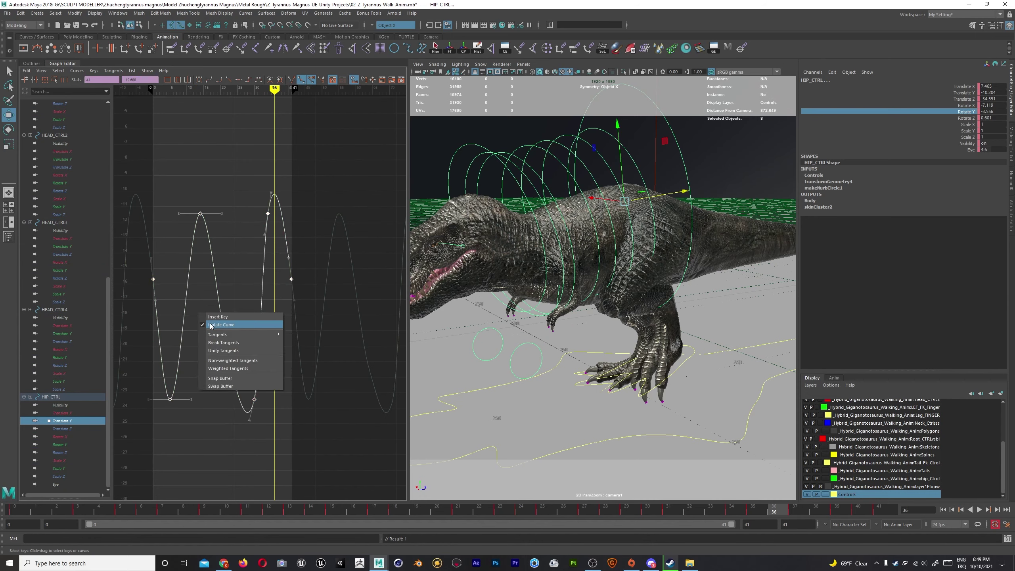
pyautogui.click(212, 324)
pyautogui.scroll(-10, 76, 218)
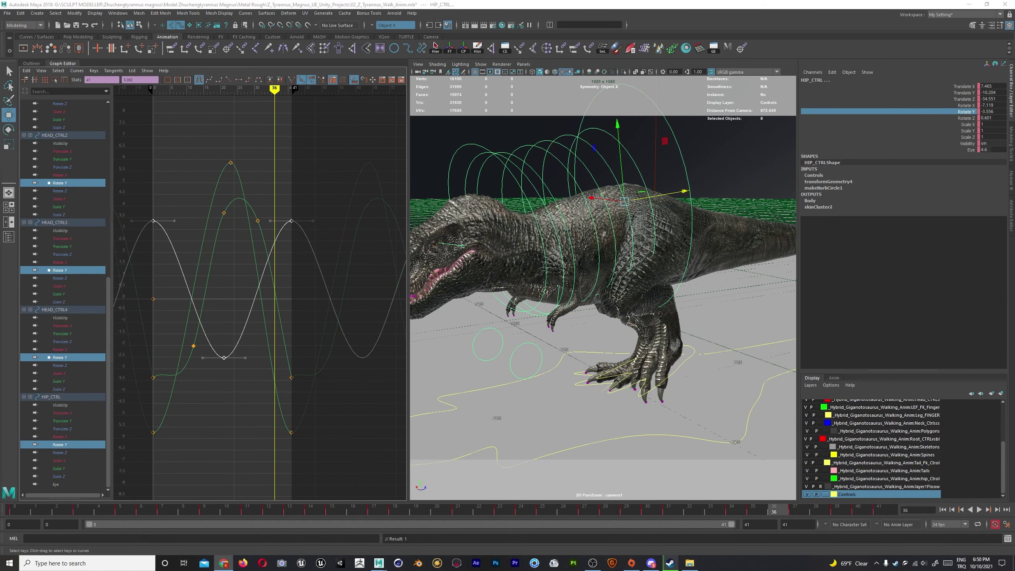
# Select HEAD_CTRL1 and the main HEAD_CTRL, then play back facing the dinosaur.
pyautogui.click(515, 188)
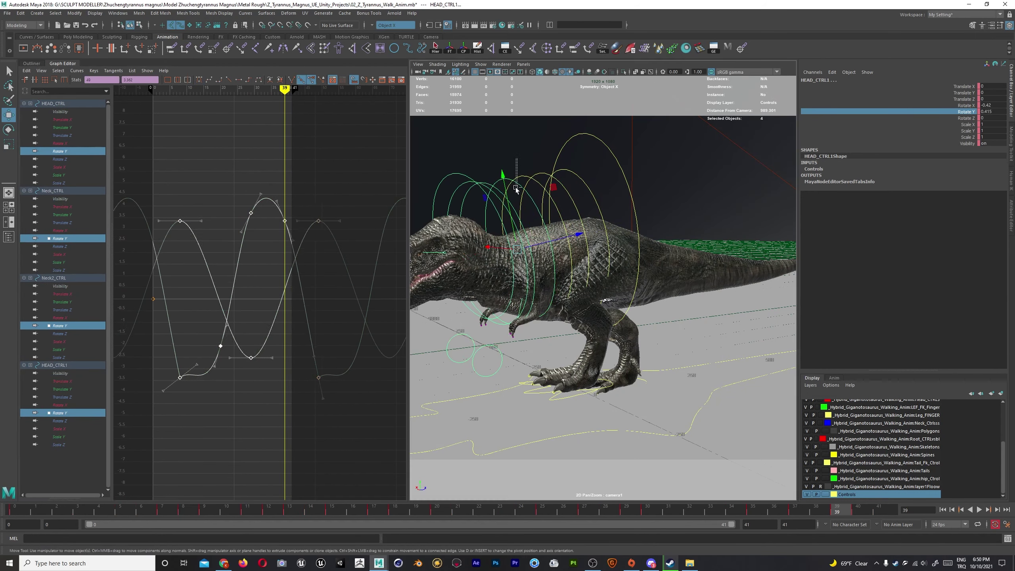
pyautogui.click(516, 188)
pyautogui.hotkey('alt', 'v')
pyautogui.keyDown('alt'); pyautogui.moveTo(515, 188); pyautogui.dragTo(768, 259); pyautogui.keyUp('alt')
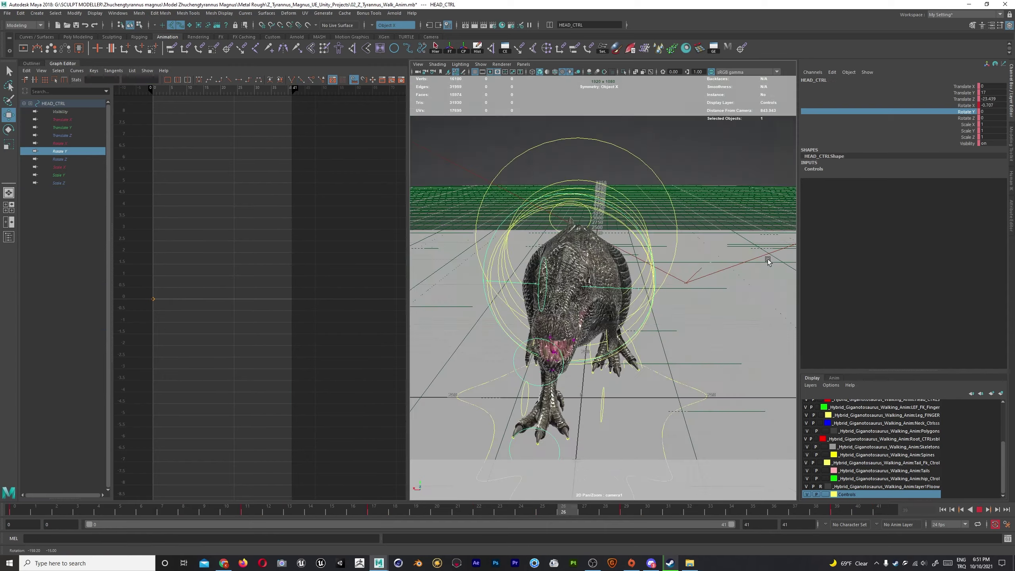
# Orbit to the tail's side, select the tail joint chain and play back to check its motion.
pyautogui.hotkey('alt', 'v')
pyautogui.keyDown('alt'); pyautogui.moveTo(672, 226); pyautogui.dragTo(731, 228); pyautogui.keyUp('alt')
pyautogui.click(731, 227)
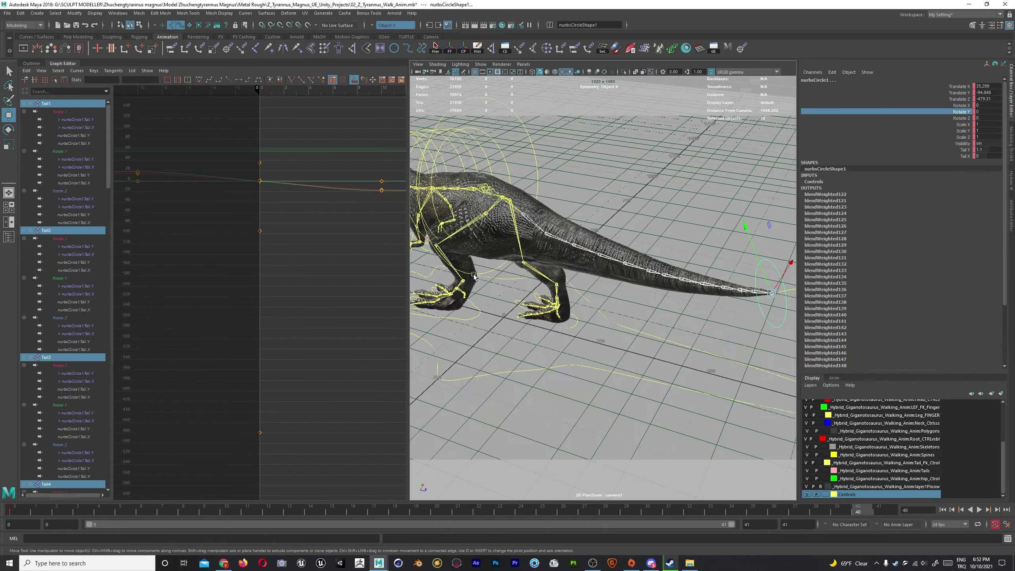
pyautogui.press('f')
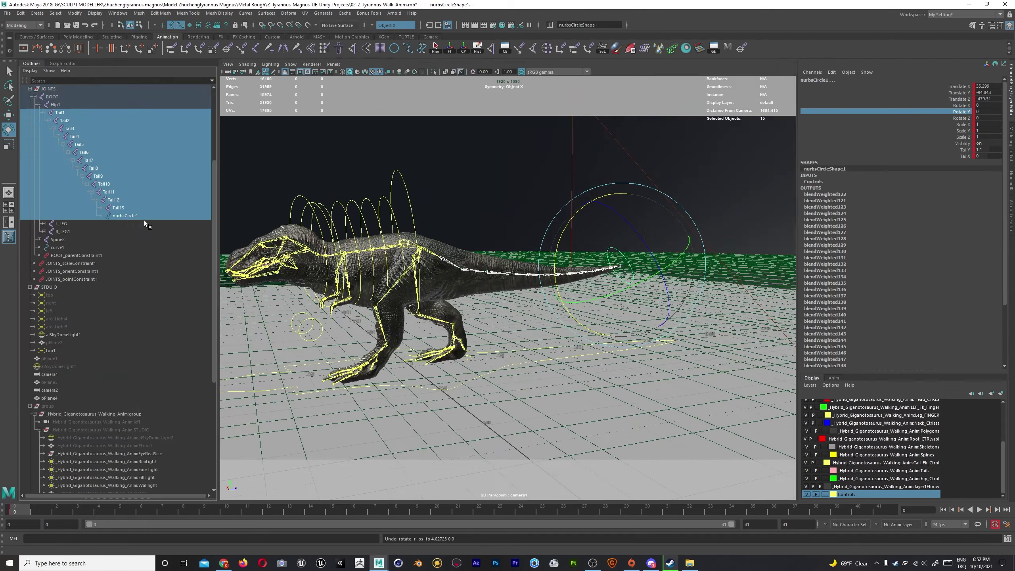
pyautogui.hotkey('alt', 'v')
pyautogui.hotkey('alt', 'v')
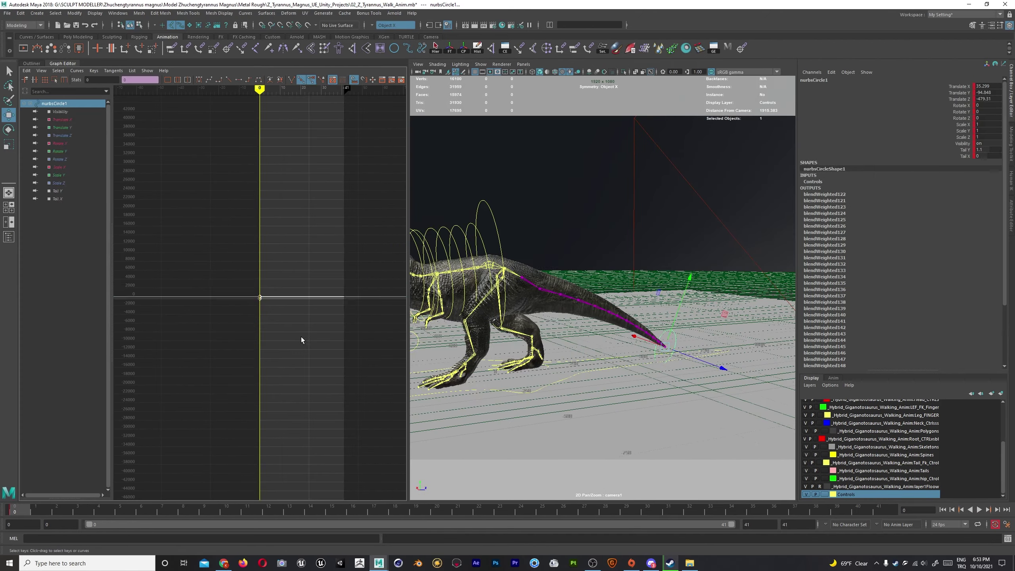
pyautogui.click(31, 63)
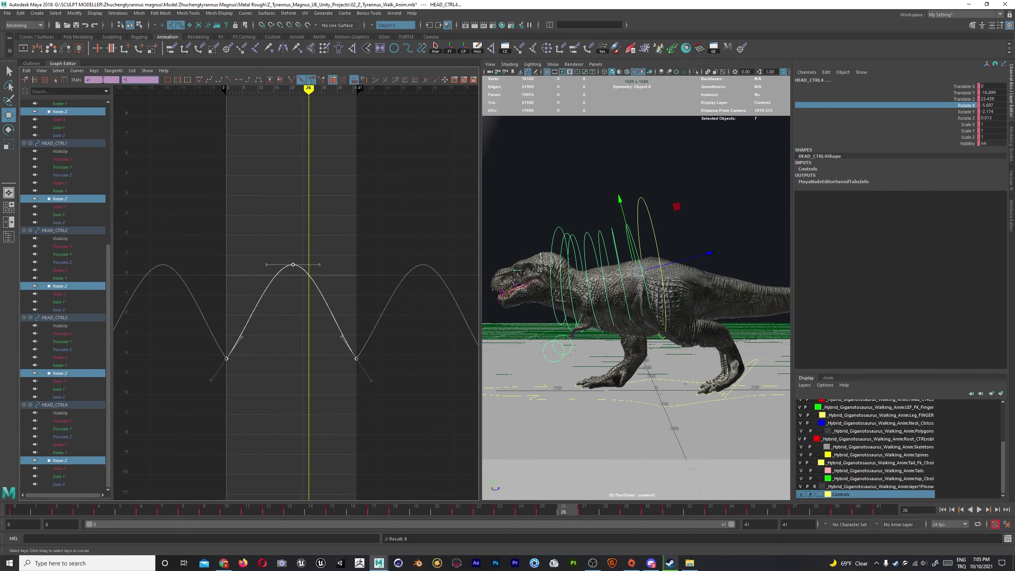
# Tumble to a three-quarter front view of the T-rex and save the walk scene.
pyautogui.keyDown('alt'); pyautogui.moveTo(579, 280); pyautogui.dragTo(615, 285); pyautogui.keyUp('alt')
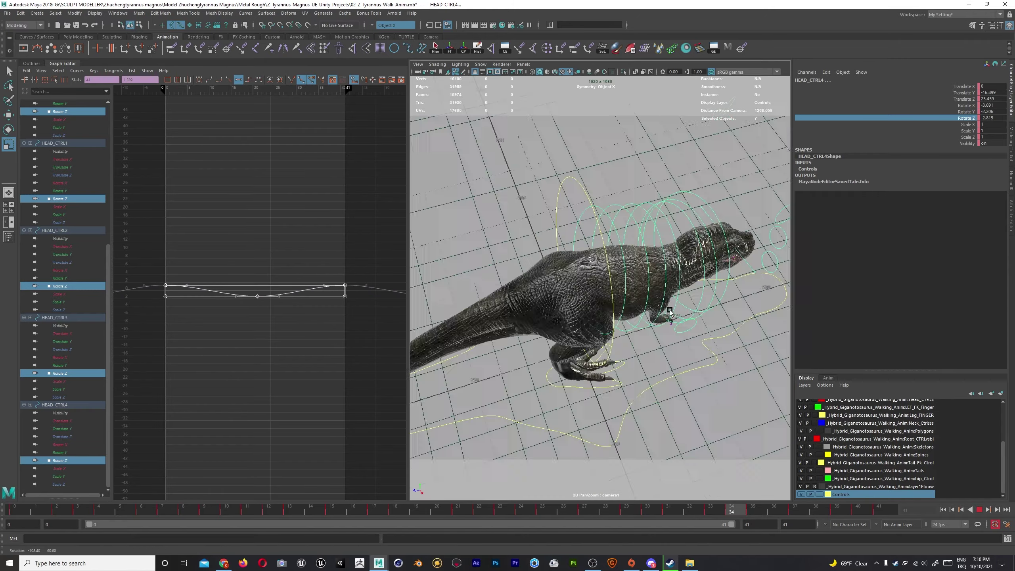
pyautogui.hotkey('ctrl', 's')
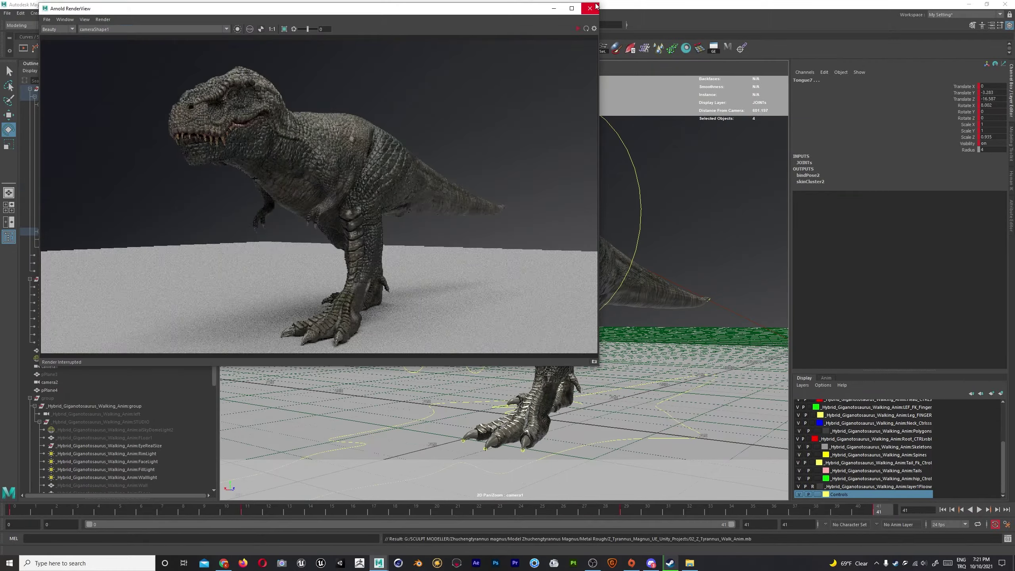
# Open the Playblast options from the timeline menu and choose where to save the playblast.
pyautogui.click(590, 7)
pyautogui.rightClick(580, 510)
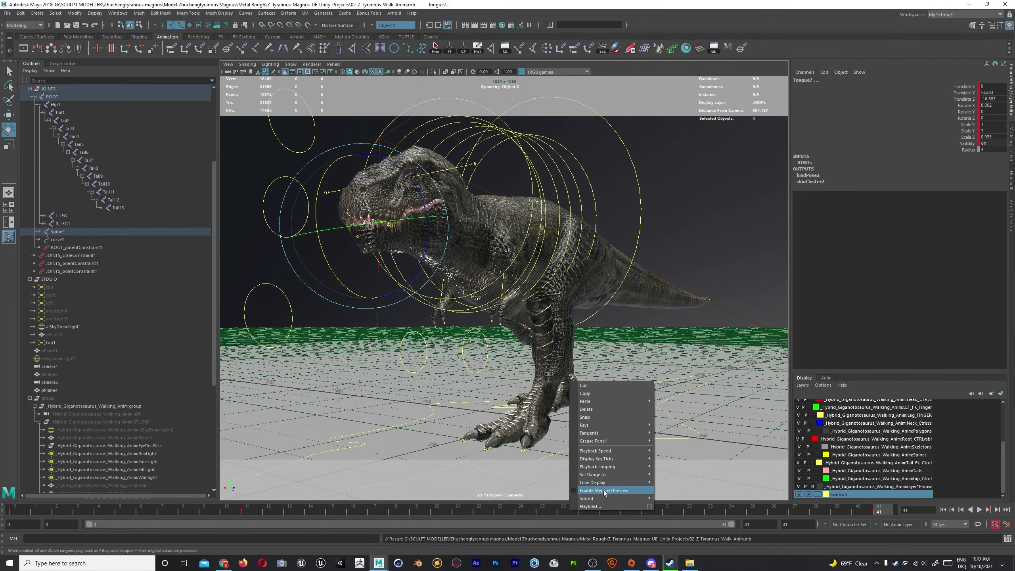
pyautogui.click(649, 553)
pyautogui.click(473, 248)
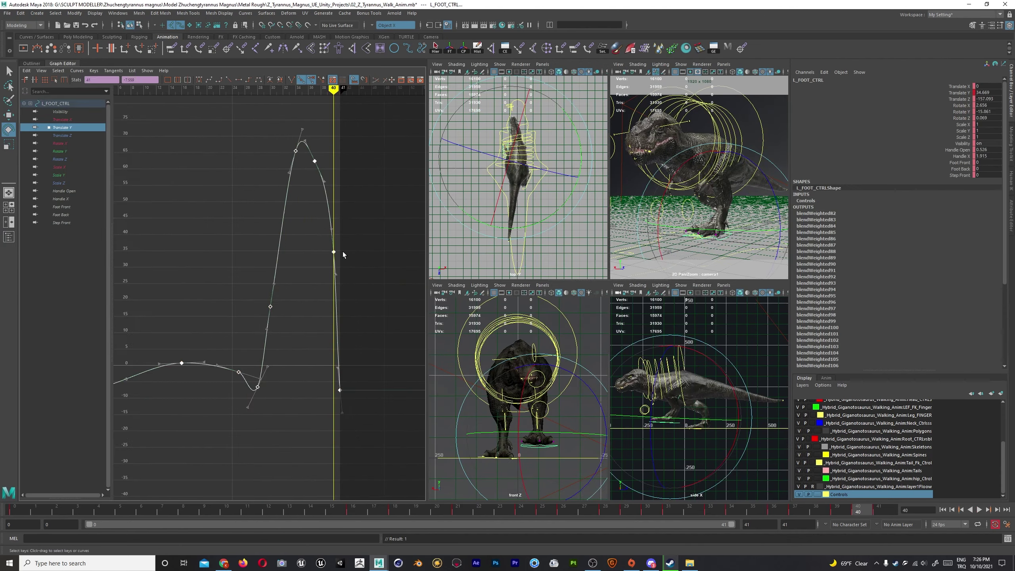
# Lower the L_FOOT_CTRL Translate Y key to 24.
pyautogui.moveTo(337, 246); pyautogui.dragTo(344, 295, button='middle')
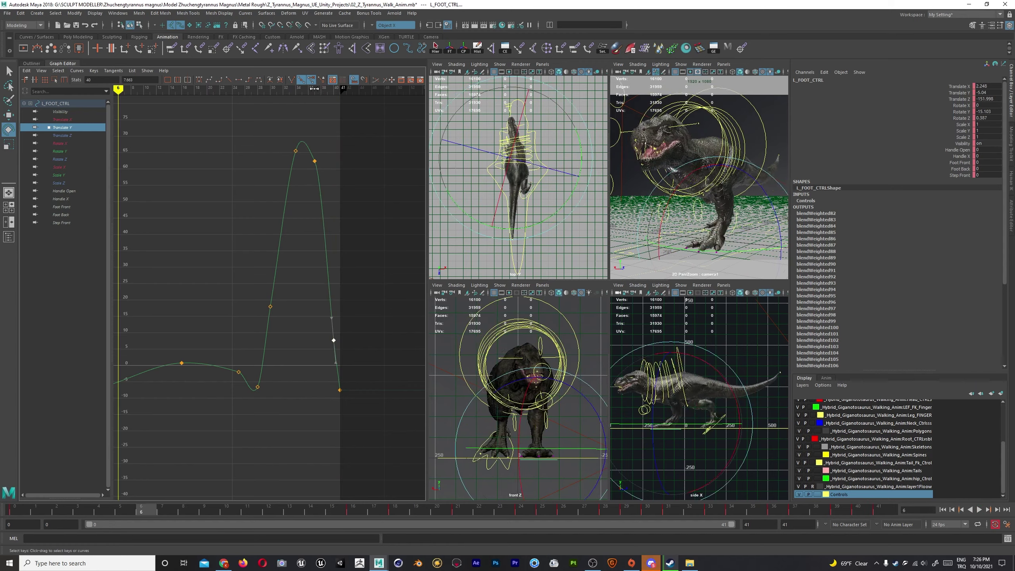
pyautogui.press('w')
pyautogui.scroll(5, 655, 430)
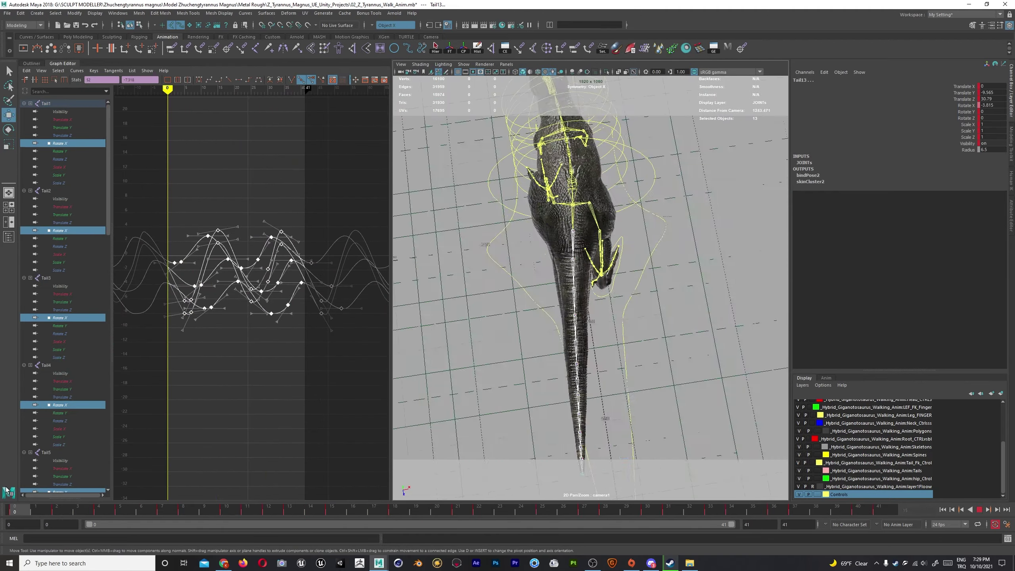
# Return to frame 0 and play the walk to review the tail cycle, stopping at frame 14.
pyautogui.click(25, 510)
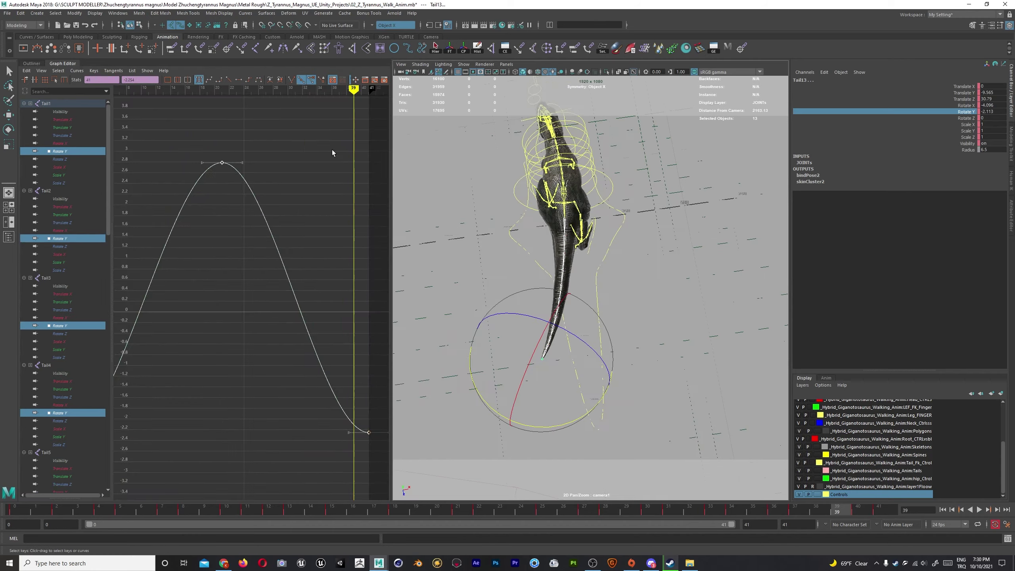
pyautogui.moveTo(390, 150)
pyautogui.mouseDown()
pyautogui.moveTo(493, 149)
pyautogui.moveTo(450, 150)
pyautogui.mouseUp()
pyautogui.hotkey('alt', 'v')
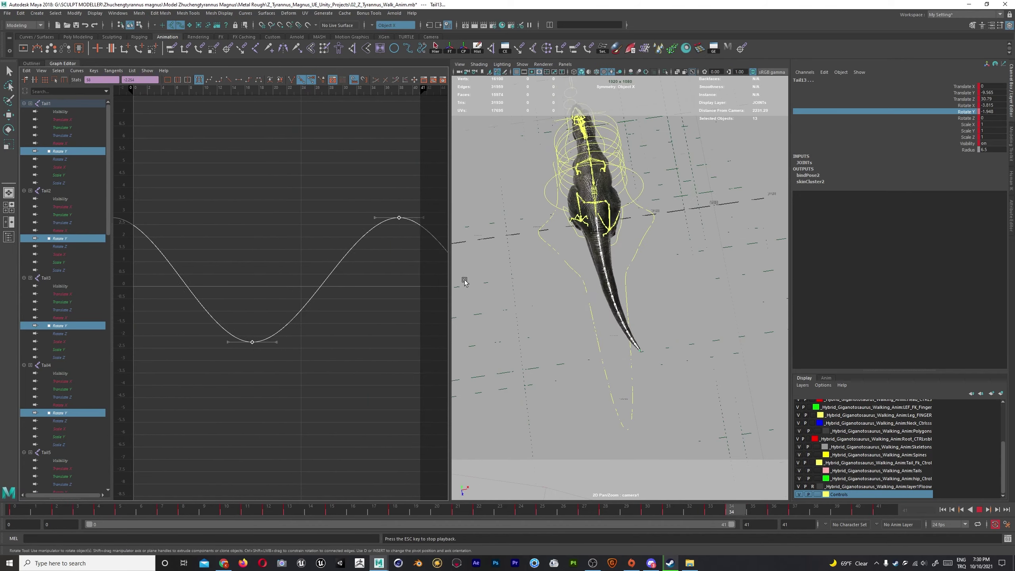
pyautogui.scroll(-5, 267, 309)
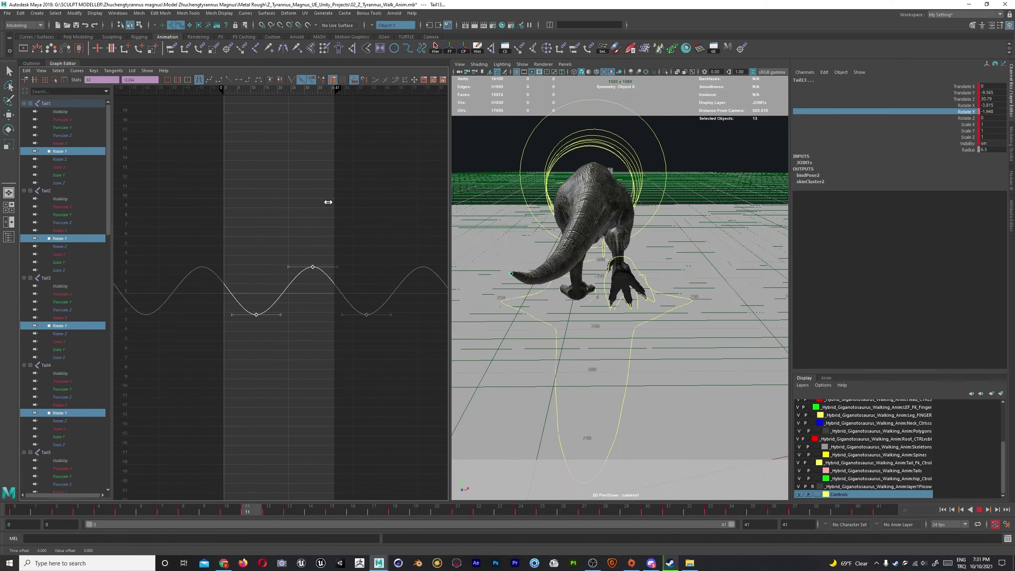
pyautogui.press('Escape')
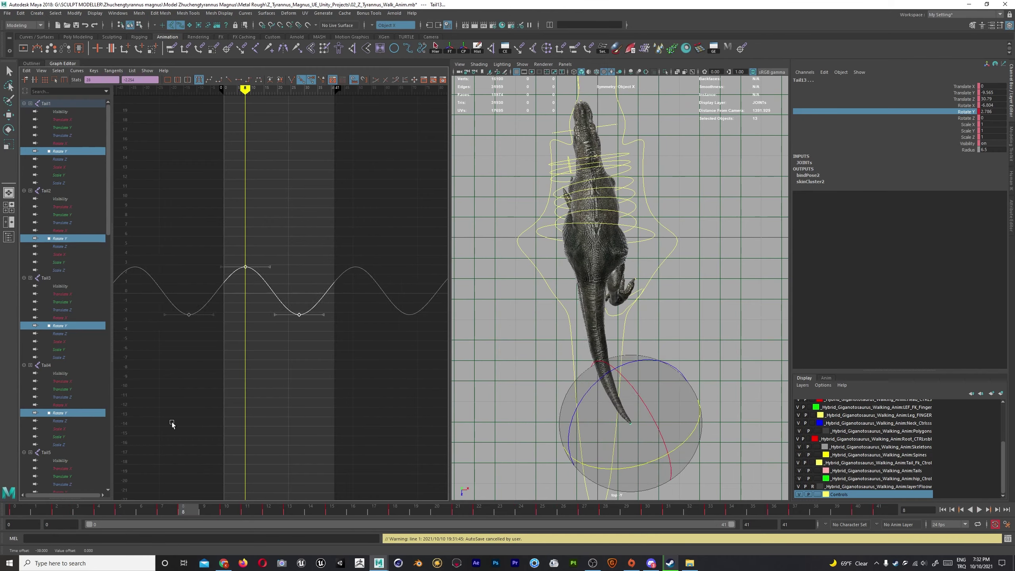
pyautogui.hotkey('alt', 'v')
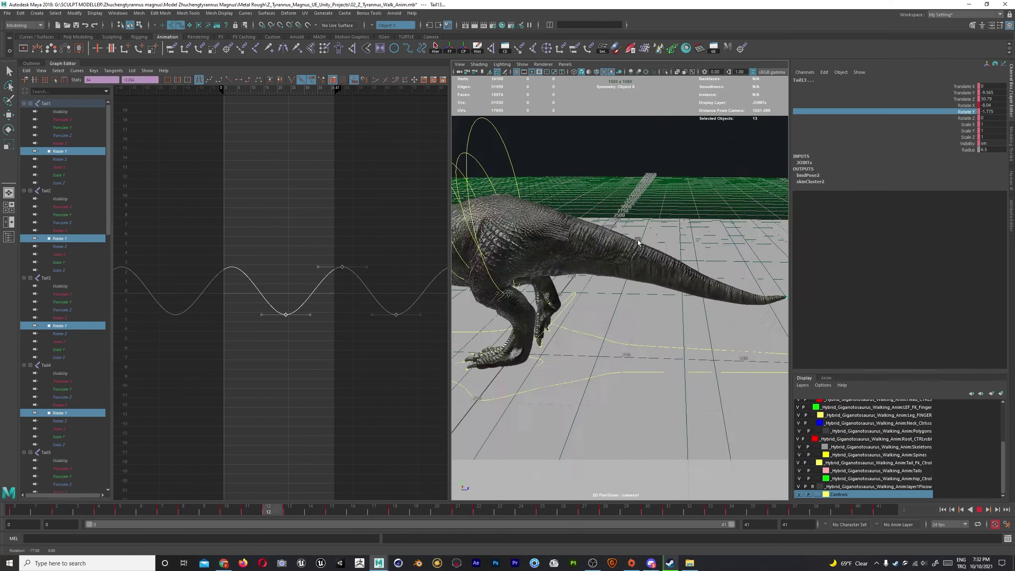
pyautogui.press('Escape')
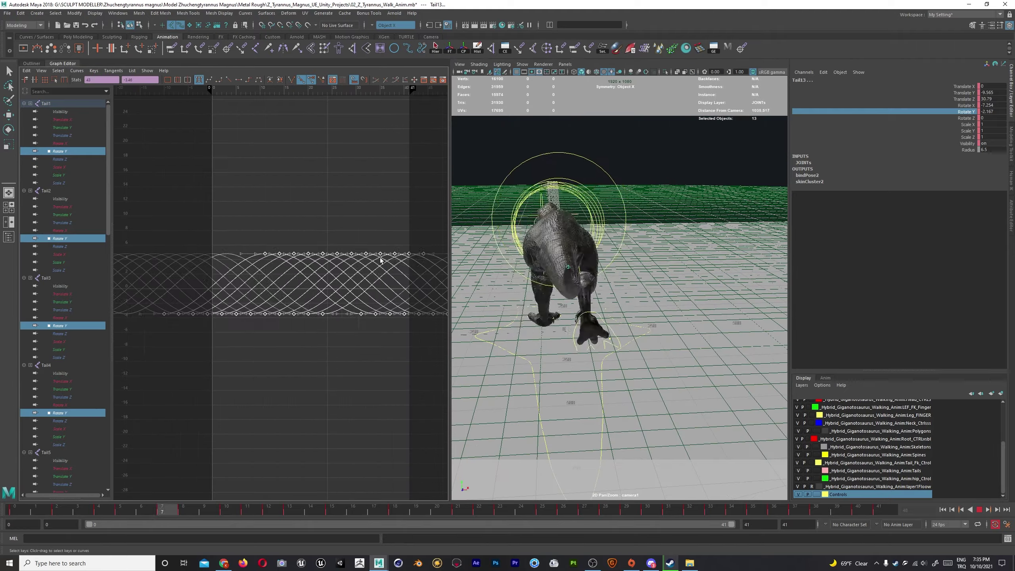
# Shift the tail curves 13 frames later, then undo the shift and previous edit.
pyautogui.moveTo(381, 256)
pyautogui.keyDown('shift'); pyautogui.mouseDown(button='middle')
pyautogui.moveTo(356, 275)
pyautogui.moveTo(426, 298)
pyautogui.mouseUp(button='middle'); pyautogui.keyUp('shift')
pyautogui.hotkey('ctrl', 'z')
pyautogui.hotkey('ctrl', 'z')
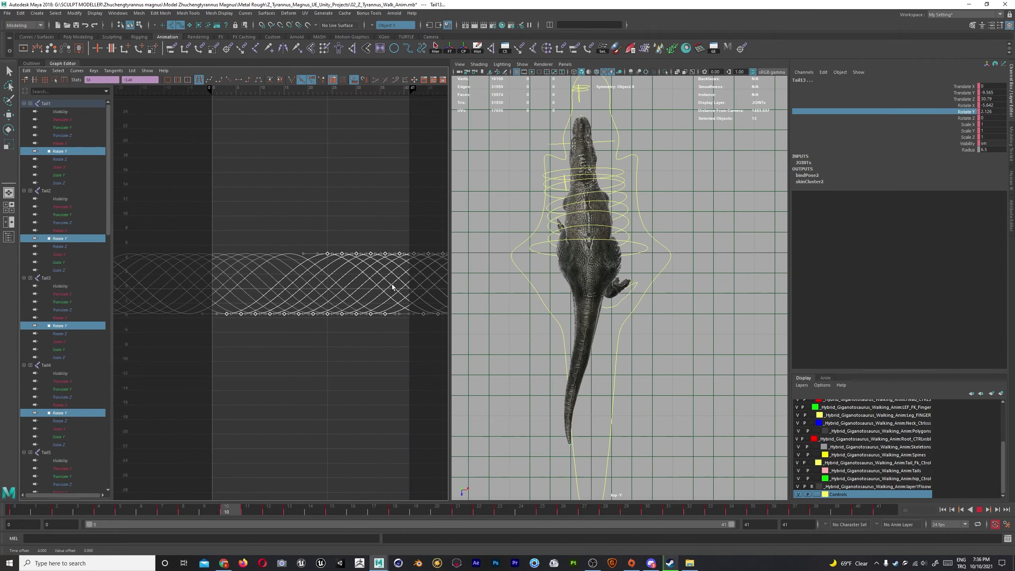
pyautogui.hotkey('ctrl', 'z')
pyautogui.hotkey('ctrl', 'z')
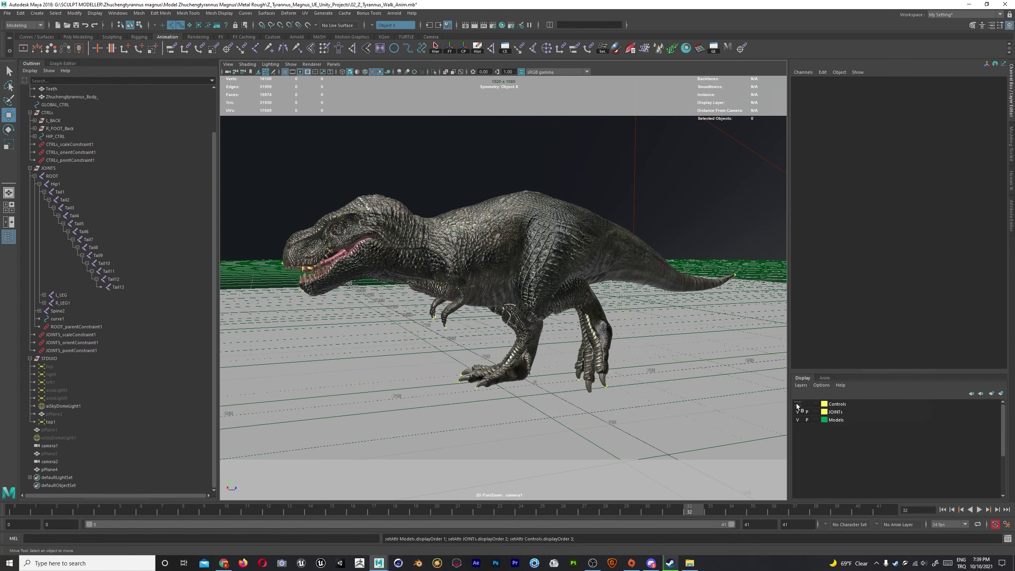
# Make the Controls display layer visible again.
pyautogui.click(797, 404)
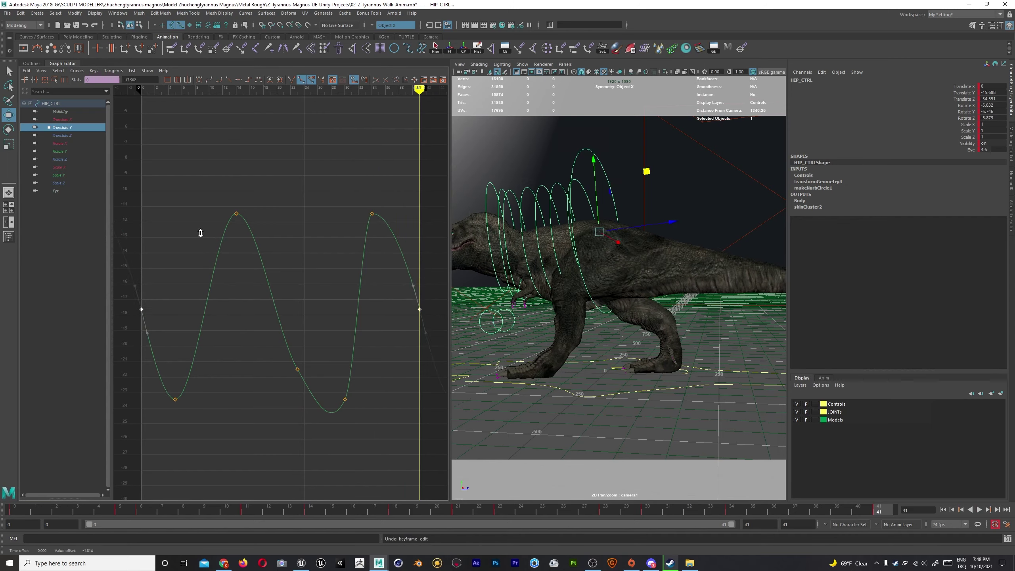
# Adjust the HIP_CTRL Translate Y low keys and play back to check the deeper dips.
pyautogui.click(345, 399)
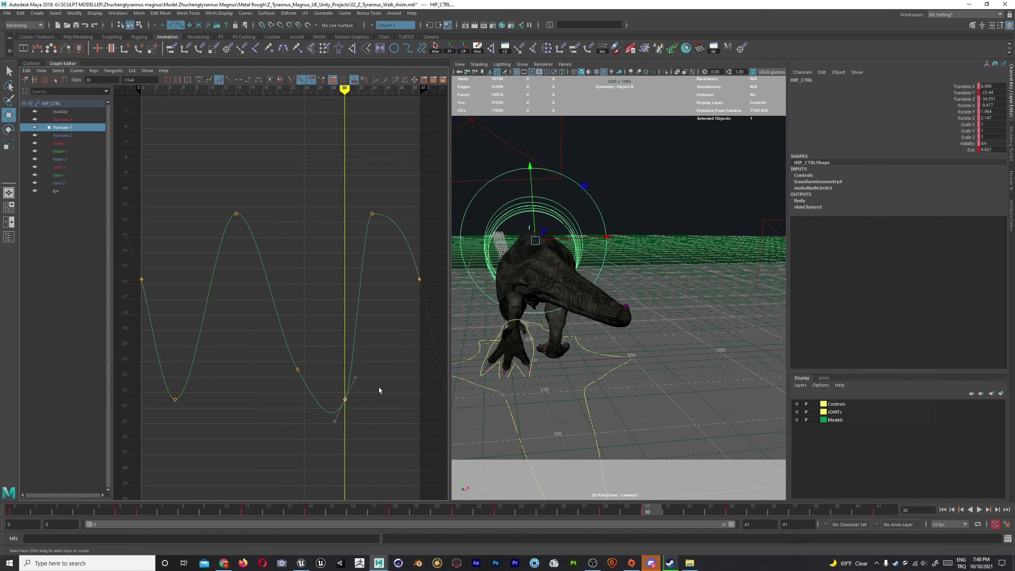
pyautogui.click(378, 390)
pyautogui.hotkey('alt', 'v')
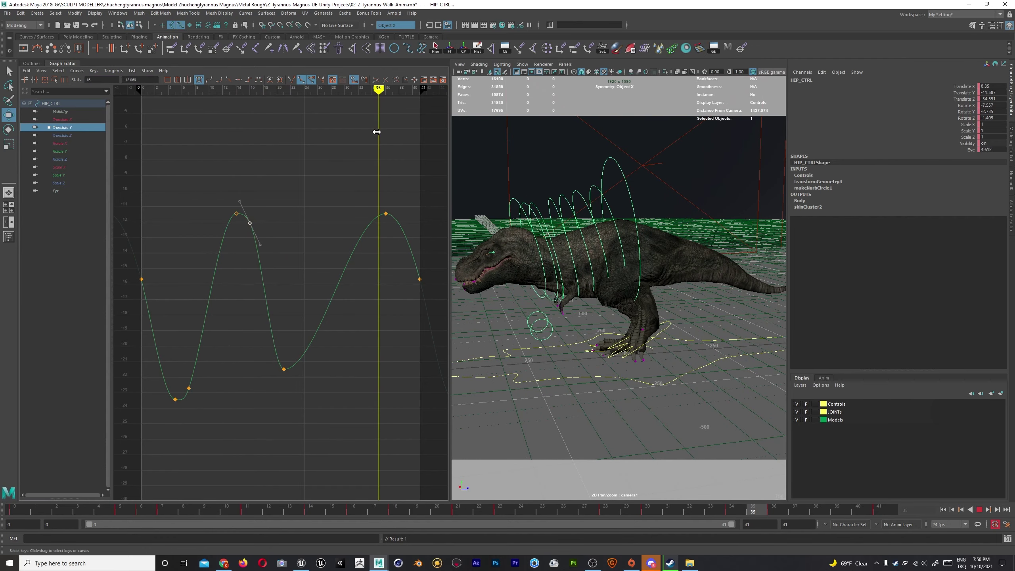
pyautogui.hotkey('alt', 'v')
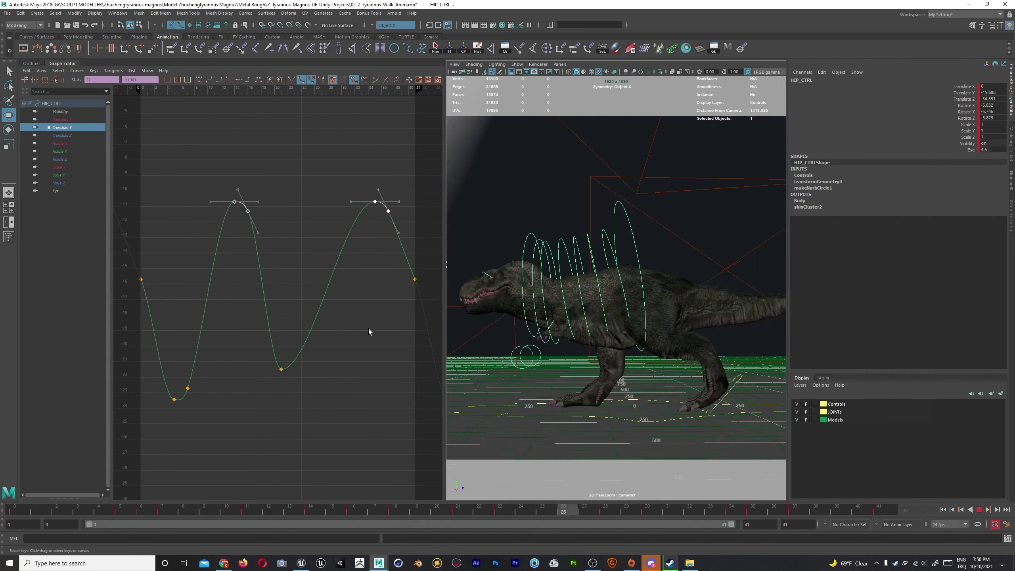
pyautogui.hotkey('ctrl', 'z')
pyautogui.hotkey('alt', 'v')
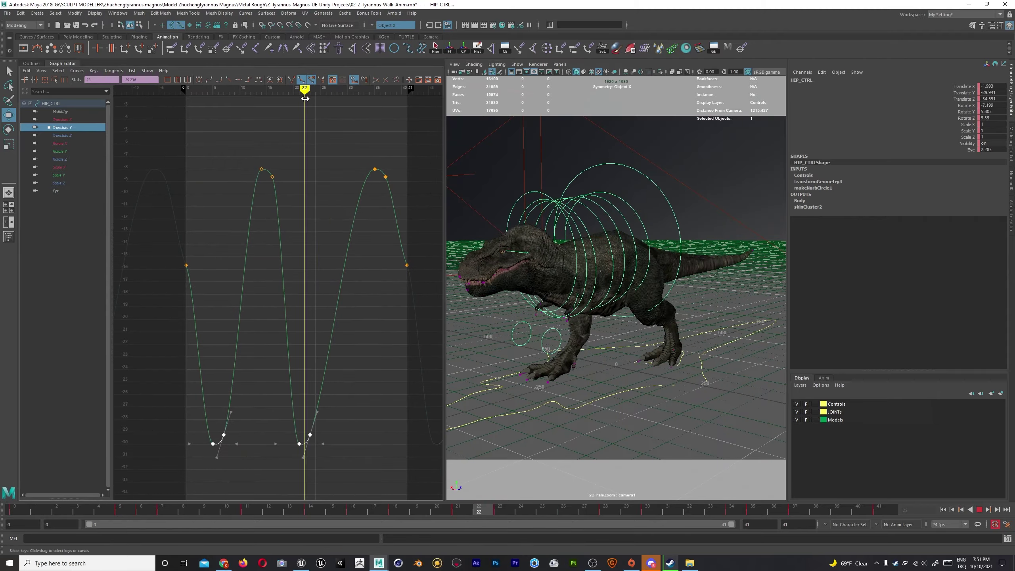
# Raise the hip curve's peak keys to about -4.
pyautogui.click(278, 92)
pyautogui.hotkey('shift', 'z')
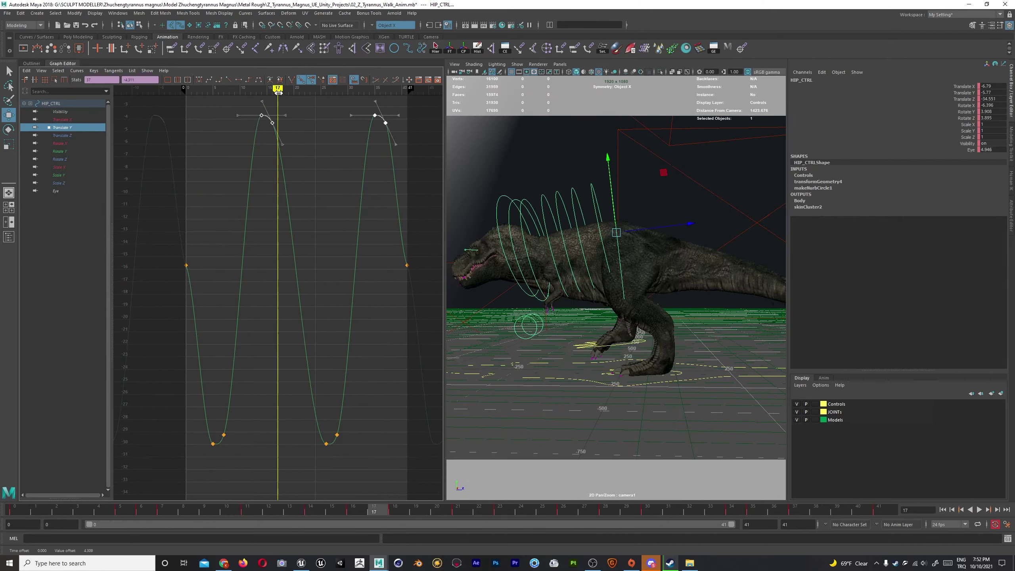
pyautogui.hotkey('ctrl', 'z')
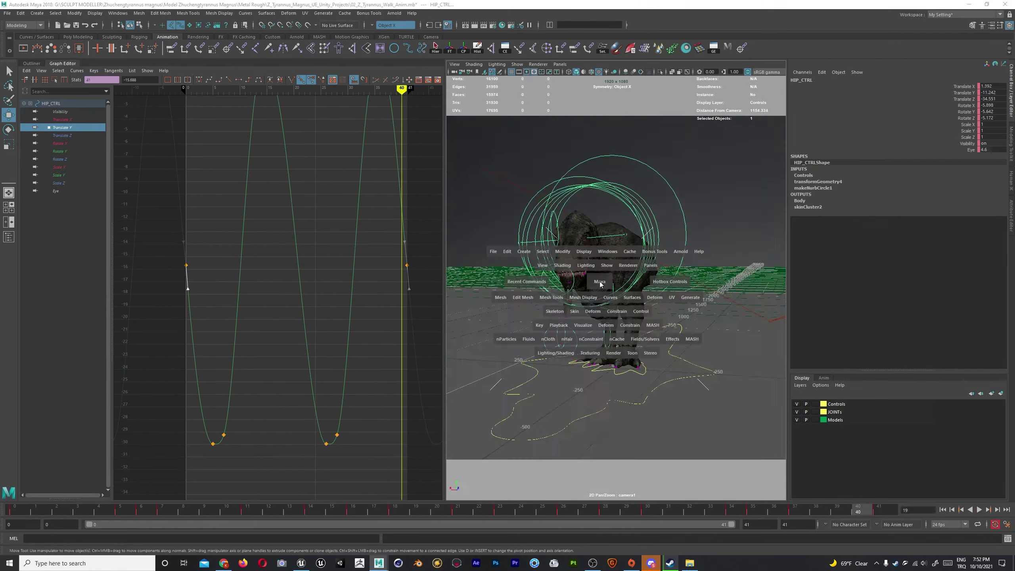
pyautogui.press('Escape')
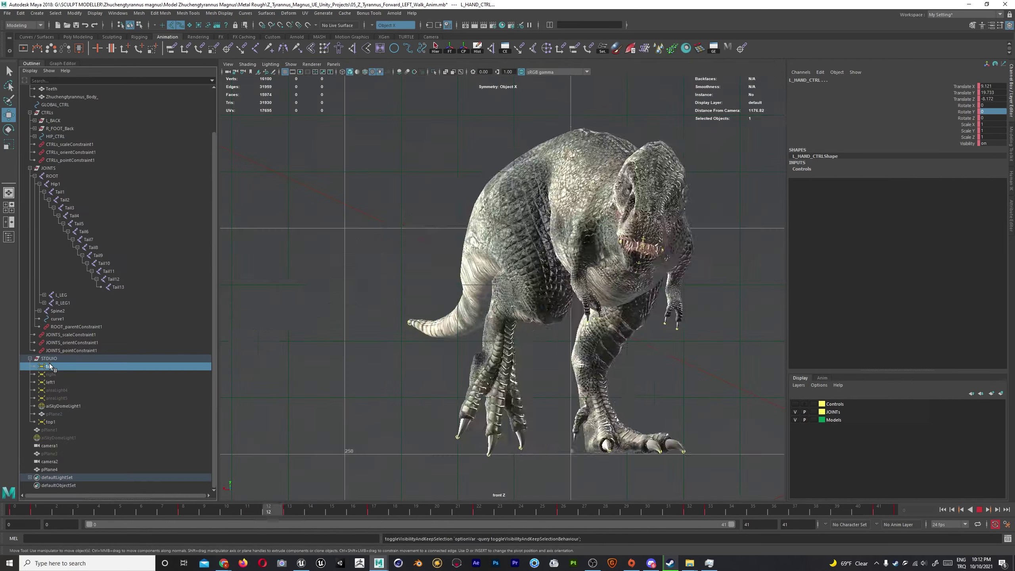
# Stop Unreal's Play-In-Editor preview and switch back to Maya.
pyautogui.click(50, 382)
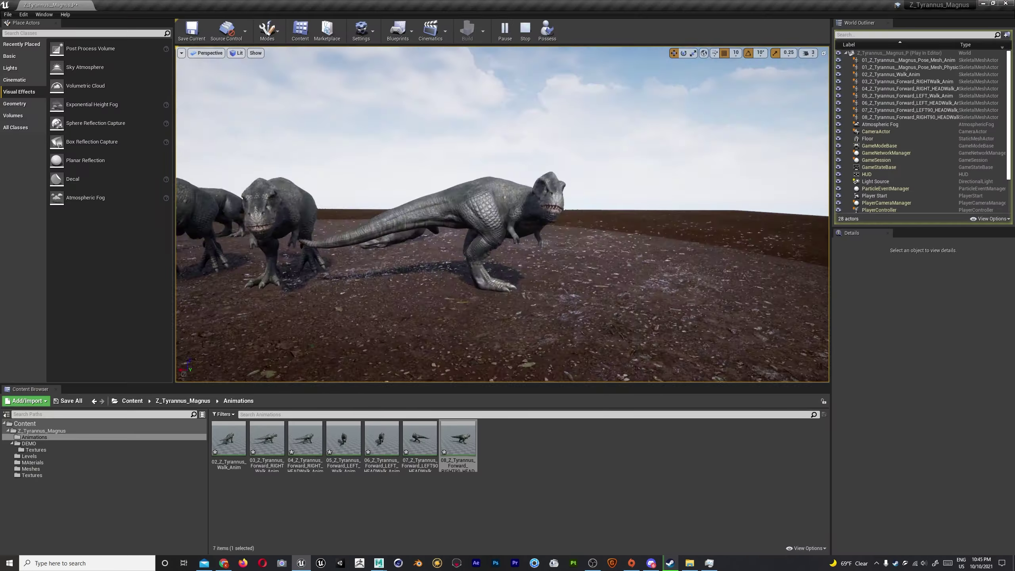
pyautogui.press('Escape')
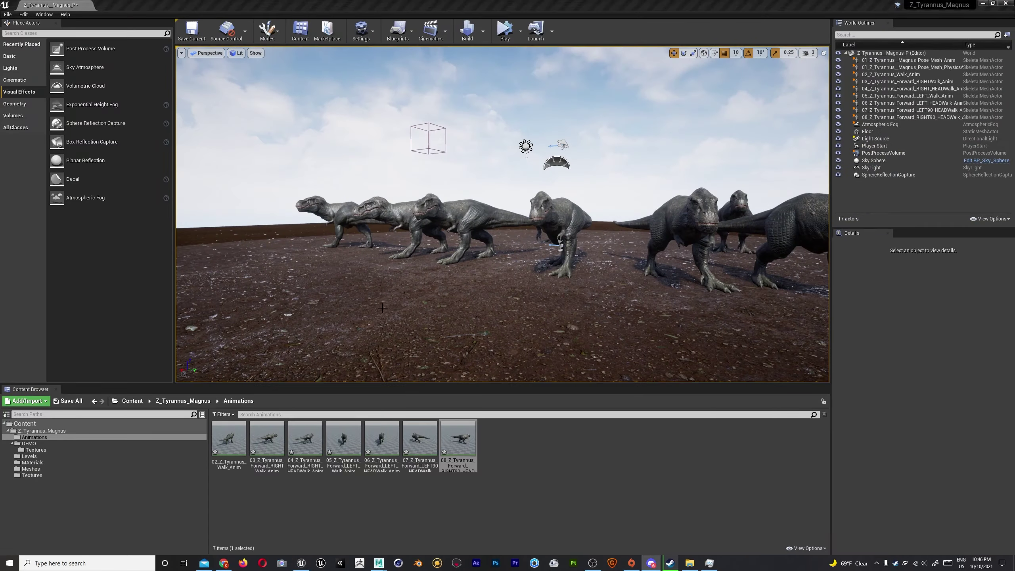
pyautogui.click(381, 562)
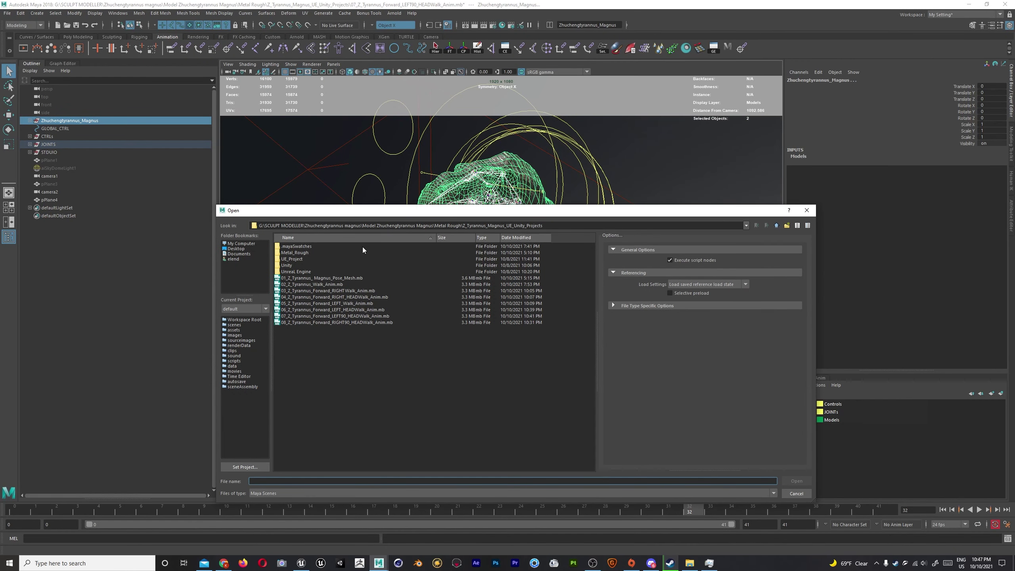
# Open 02_Z_Tyrannus_Walk_Anim.mb and select the rig's GLOBAL_CTRL in the Outliner.
pyautogui.doubleClick(322, 285)
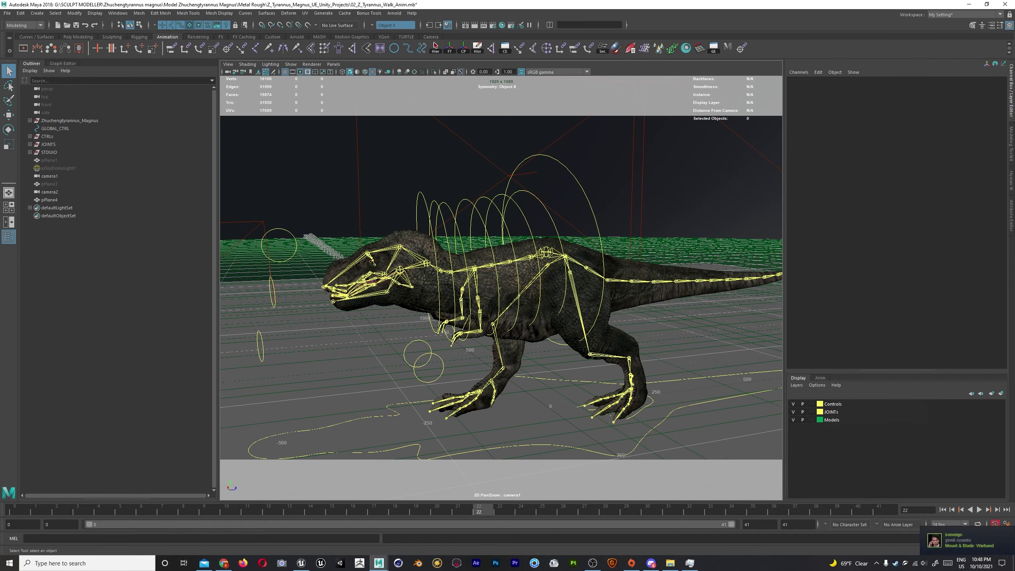
pyautogui.click(55, 129)
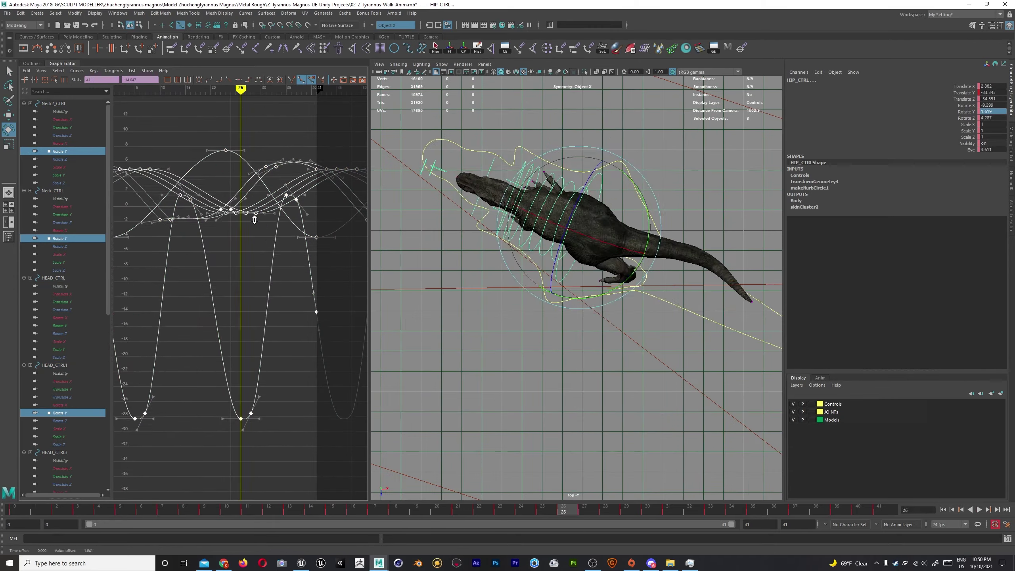
# Play back the walk and rework the neck and head rotation curves, undoing unwanted edits.
pyautogui.hotkey('alt', 'v')
pyautogui.hotkey('ctrl', 'z')
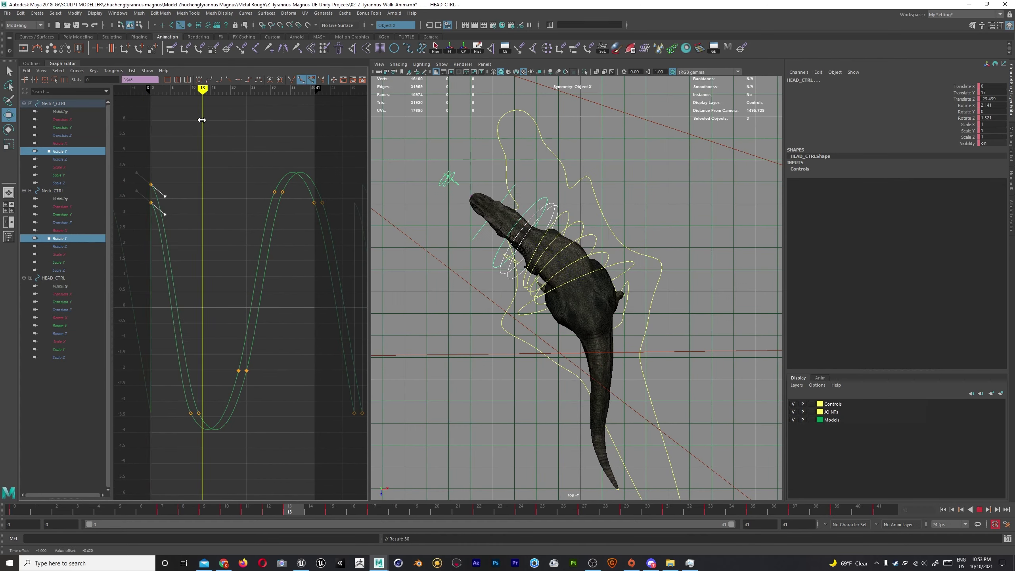
pyautogui.hotkey('ctrl', 'z')
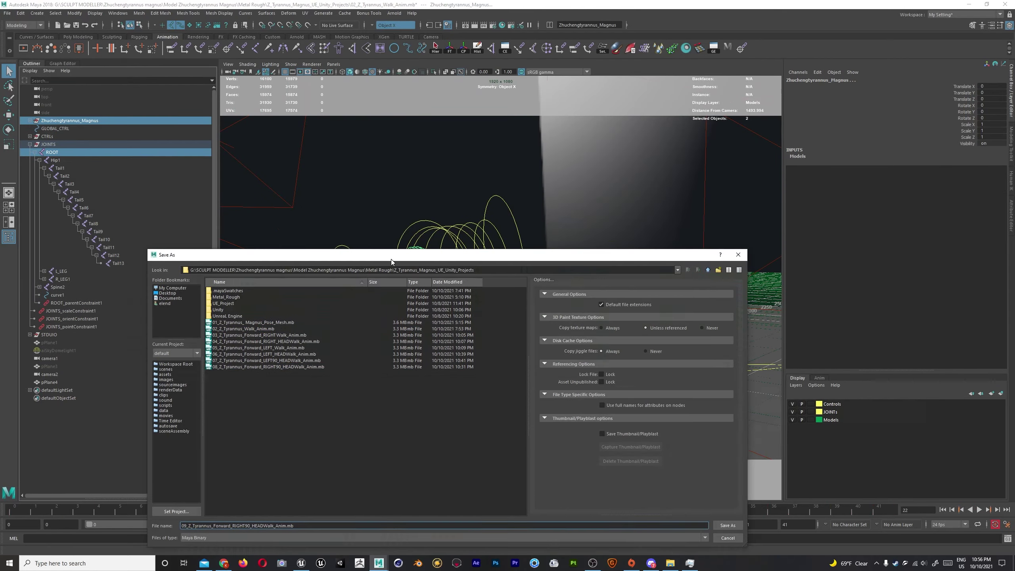
# Save a copy named 09_Z_Tyrannus_Forward_LEFT90_RotateWalk_Anim.mb, based on the 08 file name.
pyautogui.moveTo(391, 259)
pyautogui.mouseDown()
pyautogui.moveTo(352, 315)
pyautogui.moveTo(363, 206)
pyautogui.mouseUp()
pyautogui.click(156, 479)
pyautogui.click(699, 478)
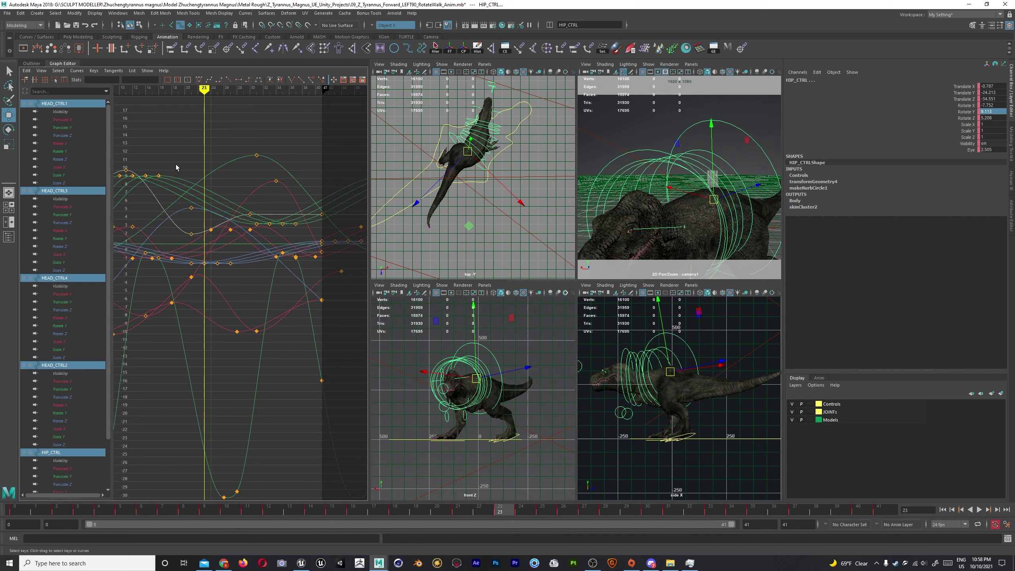
# Isolate the head and neck Rotate Y curves and scale them by -1 to flip them.
pyautogui.rightClick(192, 347)
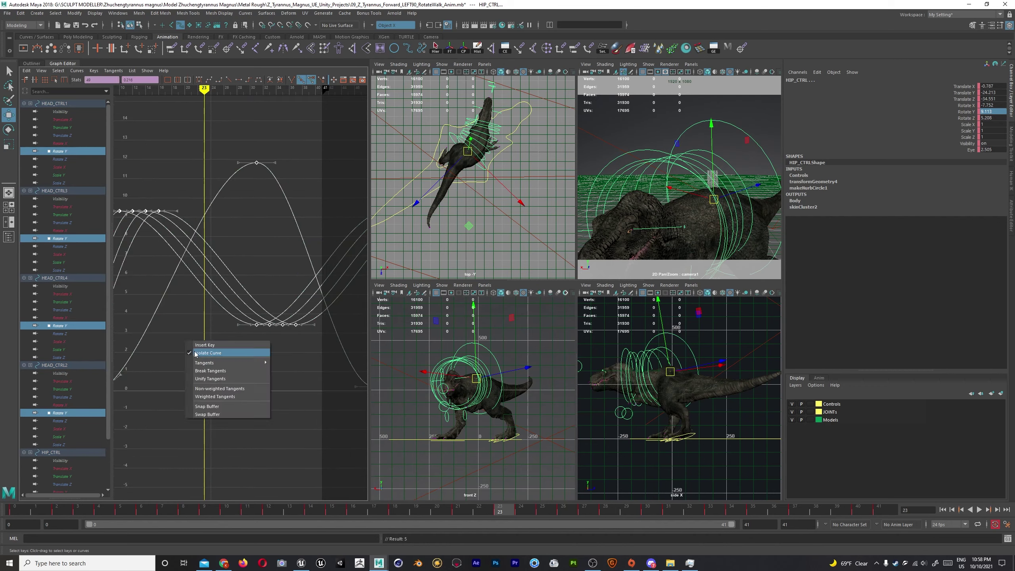
pyautogui.press('Return')
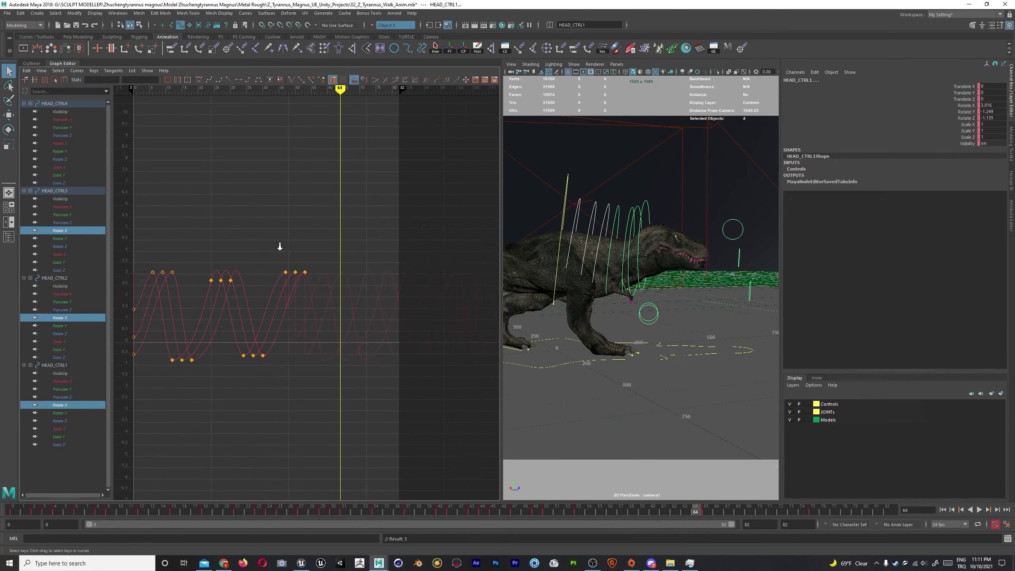
# Paste the copied head and hip rotation keys after the existing cycle and orbit to review.
pyautogui.hotkey('ctrl', 'v')
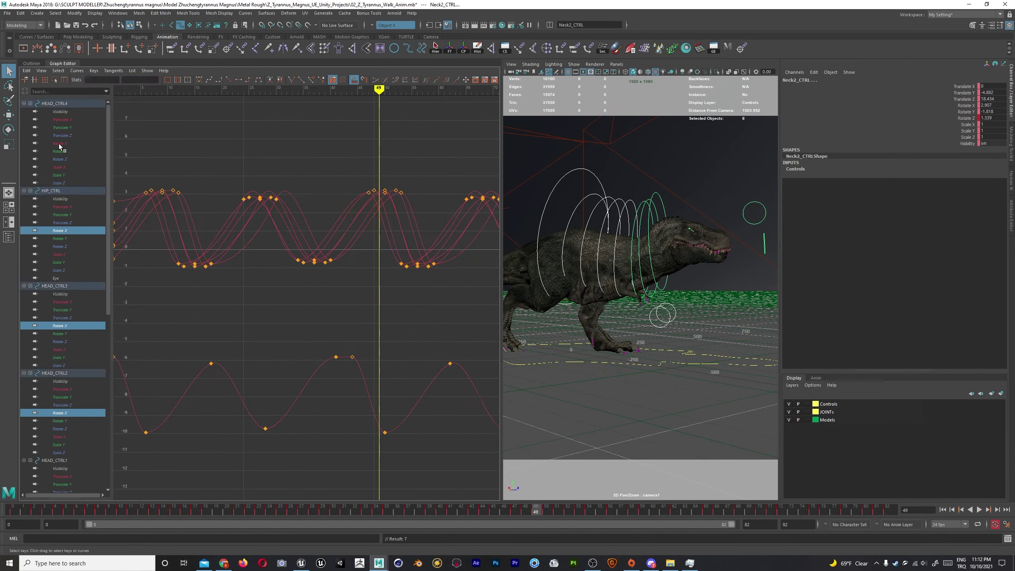
pyautogui.keyDown('alt'); pyautogui.moveTo(623, 256); pyautogui.dragTo(598, 240); pyautogui.keyUp('alt')
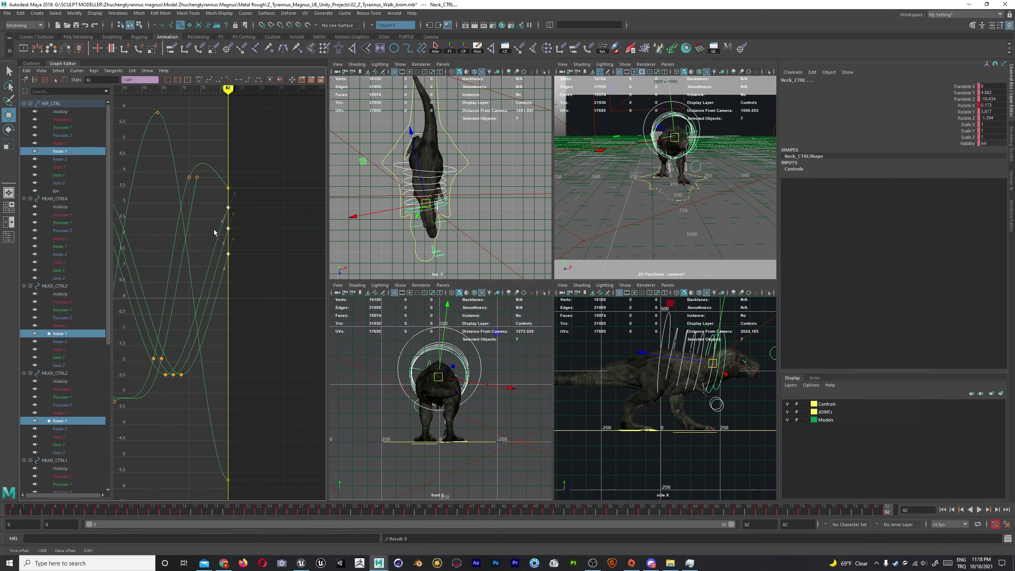
# Frame all keys from 0 to 82, raise the selected neck keys, and play back the walk.
pyautogui.hotkey('ctrl', 'z')
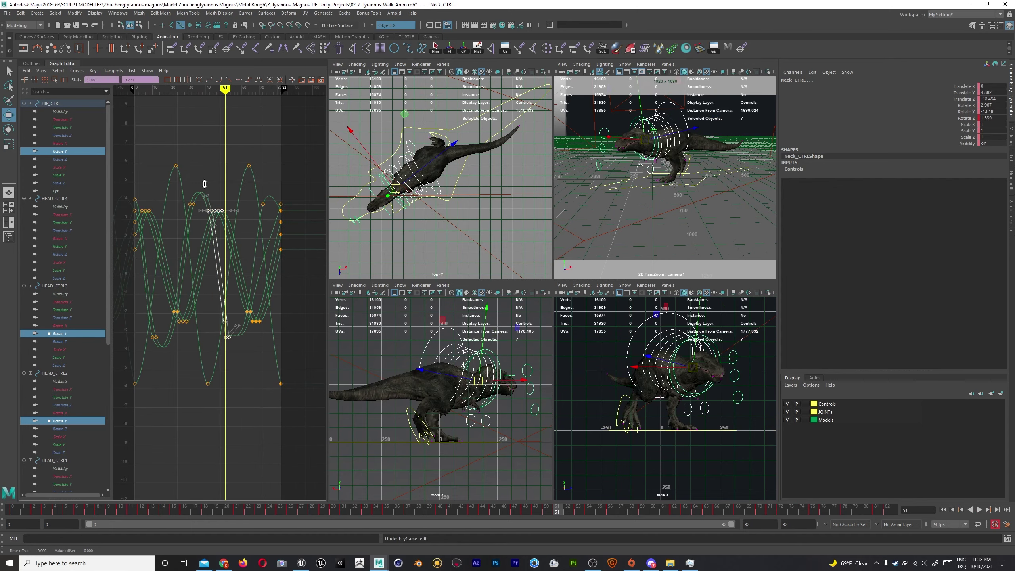
pyautogui.hotkey('ctrl', 'z')
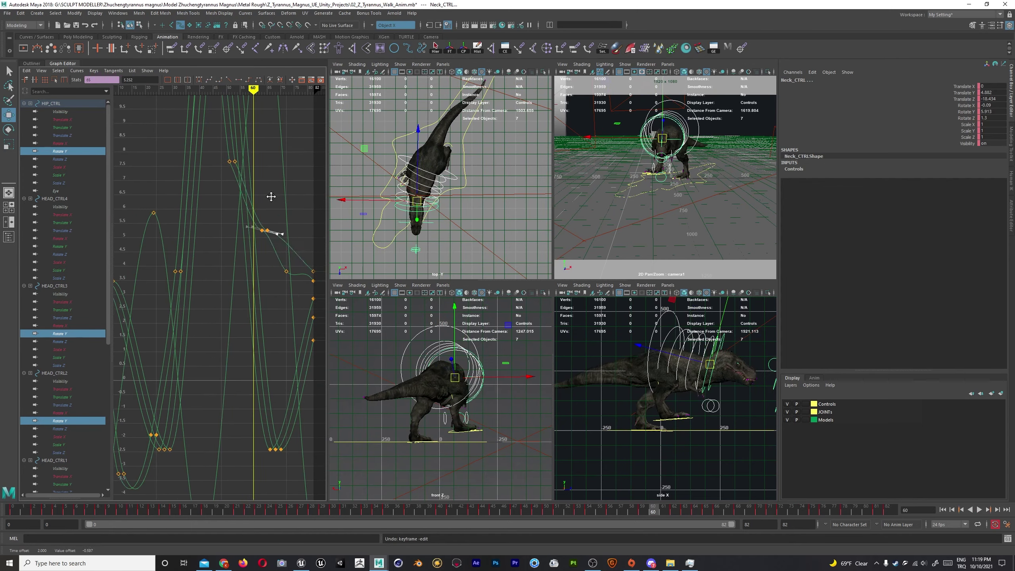
pyautogui.press('space')
pyautogui.keyDown('alt'); pyautogui.moveTo(617, 175); pyautogui.dragTo(447, 212); pyautogui.keyUp('alt')
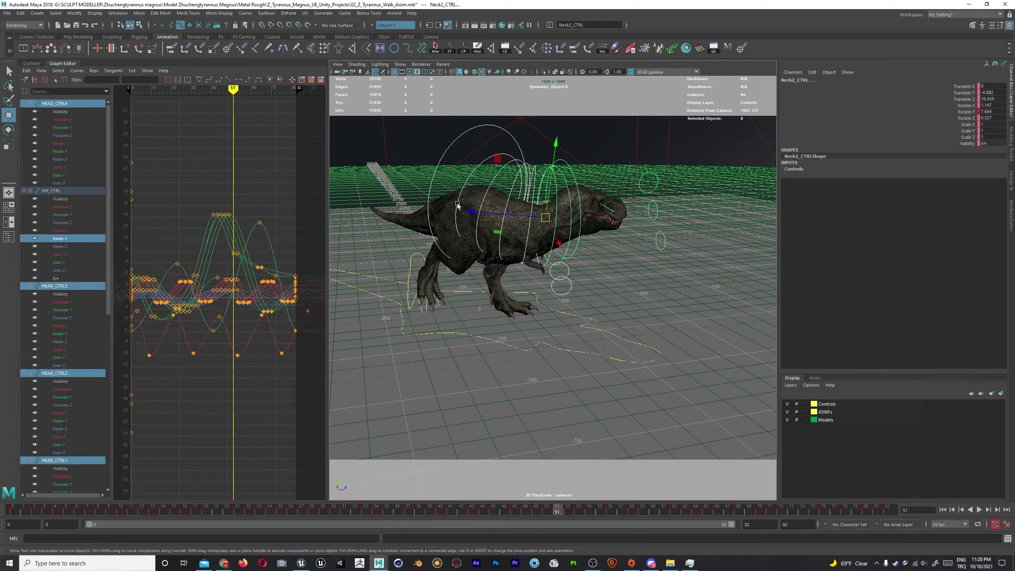
pyautogui.hotkey('alt', 'v')
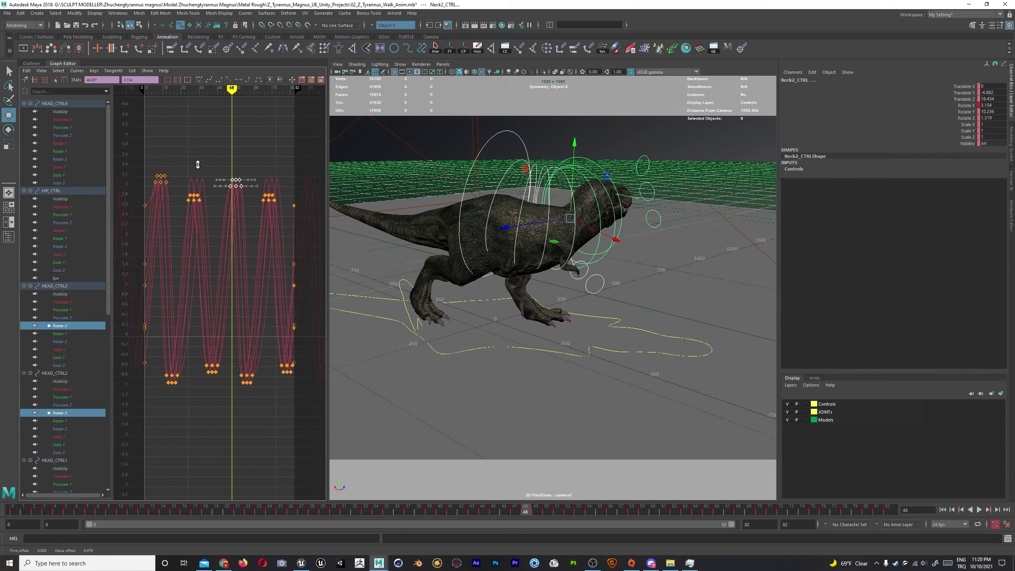
pyautogui.keyDown('alt'); pyautogui.moveTo(447, 213); pyautogui.dragTo(515, 236); pyautogui.keyUp('alt')
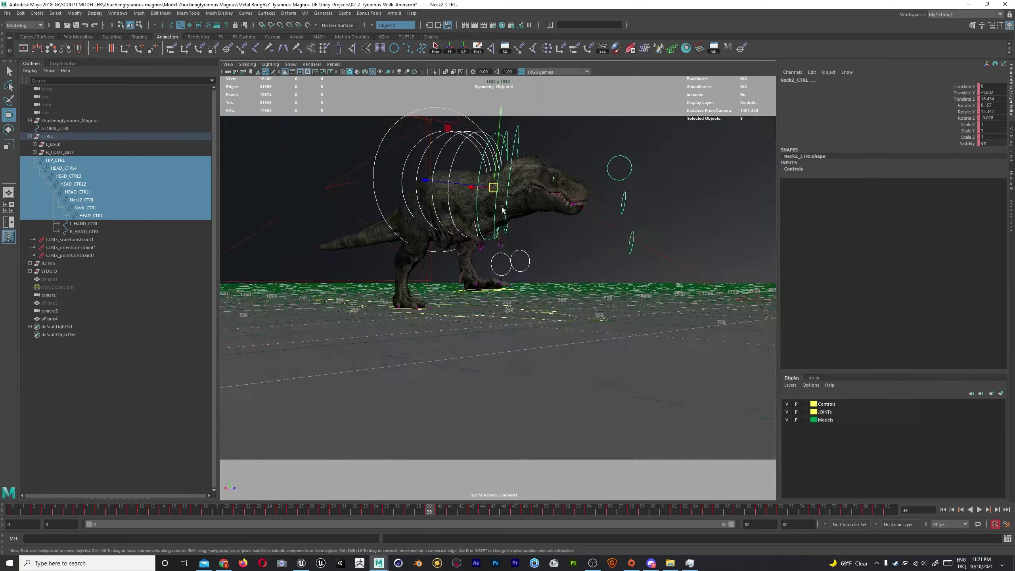
# Save the walk as the new 11_Z_Tyrannus turn-back scene and export it to FBX.
pyautogui.click(7, 13)
pyautogui.click(34, 53)
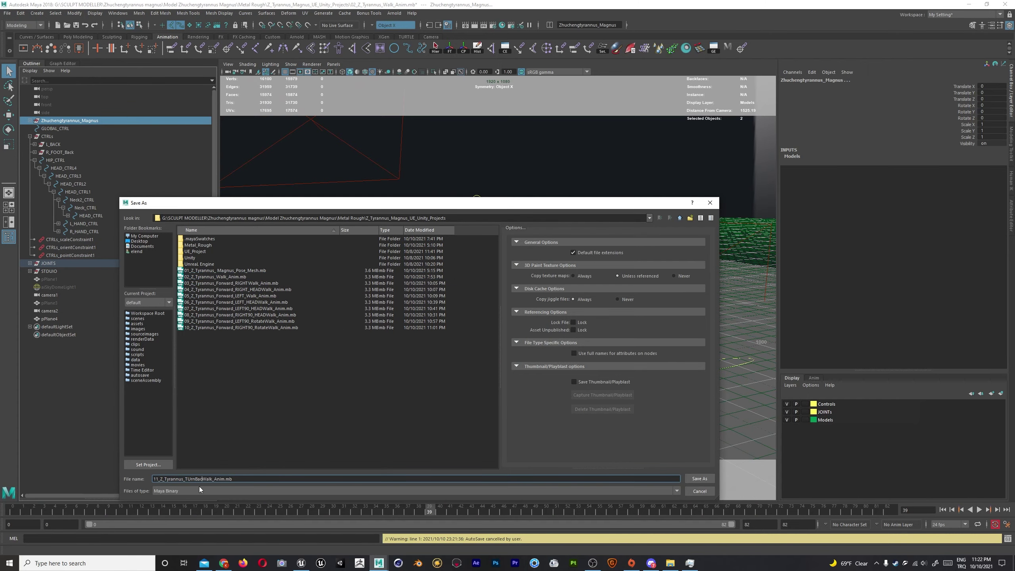
pyautogui.press('Return')
pyautogui.click(7, 13)
pyautogui.click(34, 115)
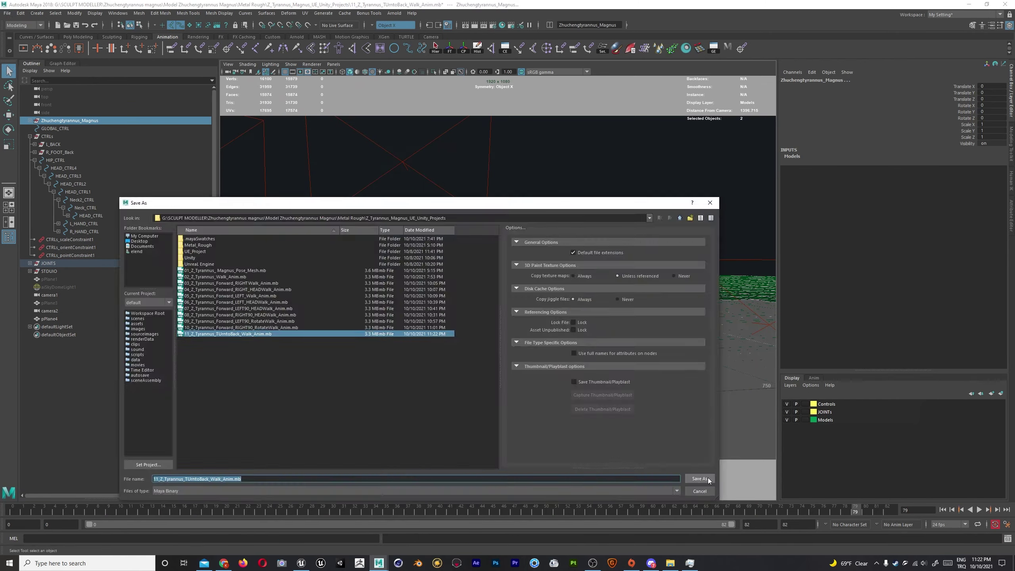
pyautogui.press('Return')
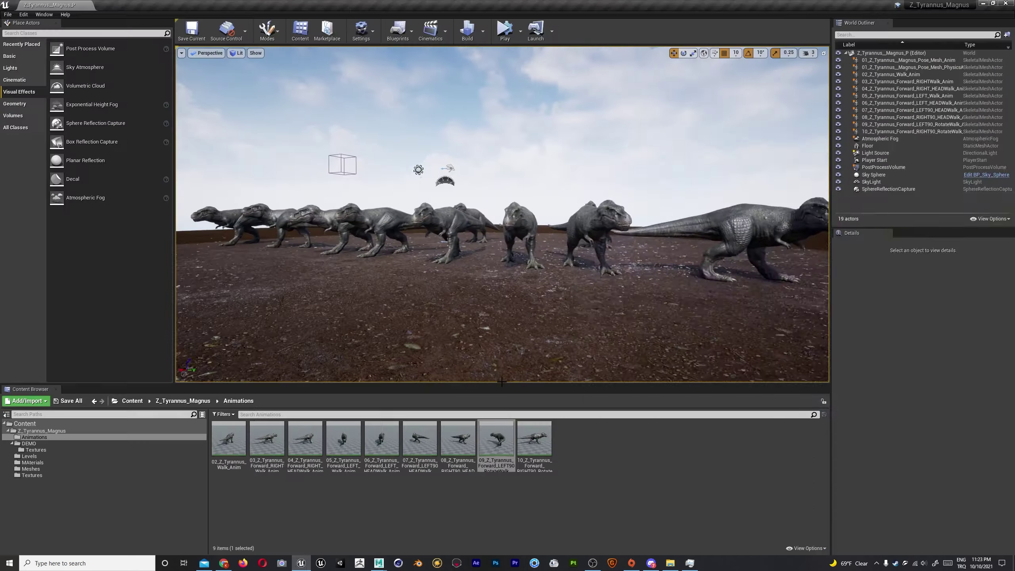
# Play the Unreal level to preview the walk cycles, including the new 11_ turn-back walk.
pyautogui.hotkey('alt', 'p')
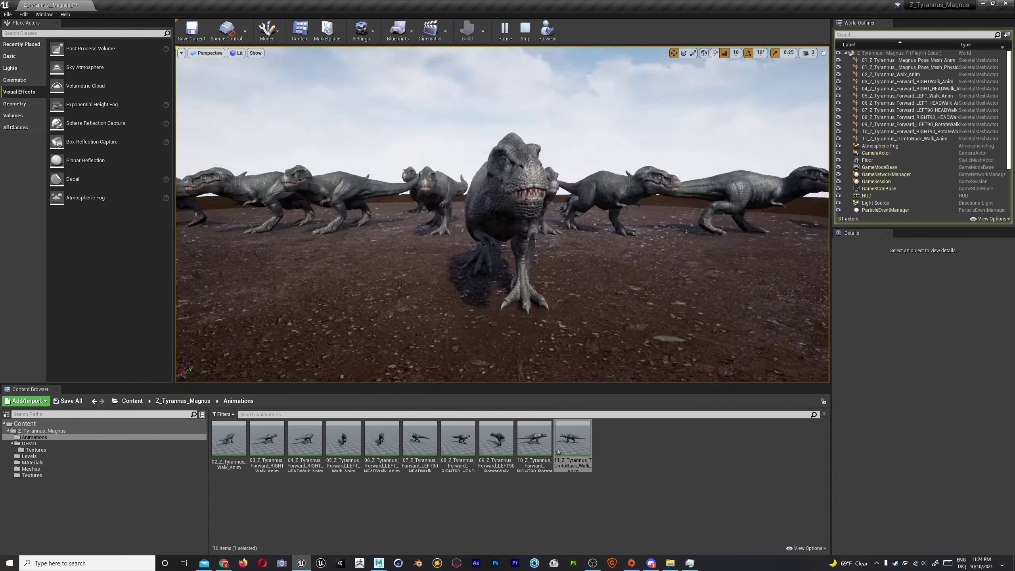
pyautogui.press('Escape')
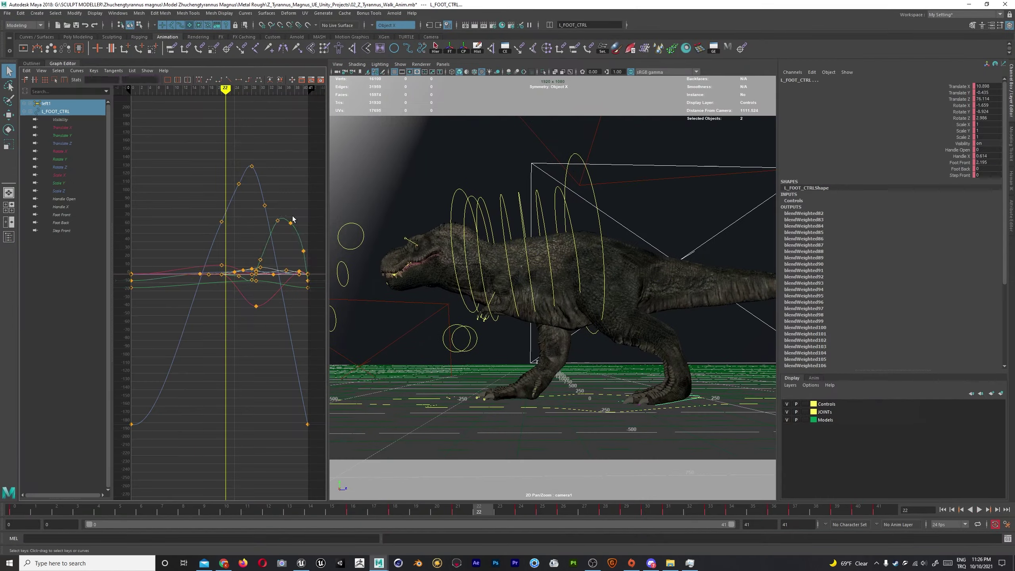
# Scale down the L_FOOT_CTRL key values and check them in the orthographic side view.
pyautogui.moveTo(253, 143); pyautogui.dragTo(232, 273)
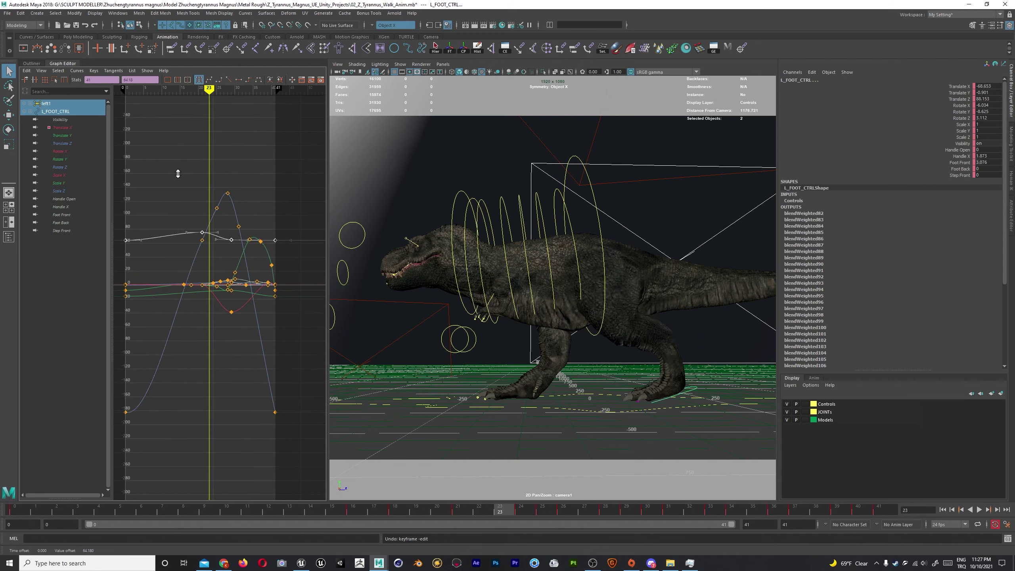
pyautogui.press('r')
pyautogui.moveTo(178, 174); pyautogui.dragTo(201, 227, button='middle')
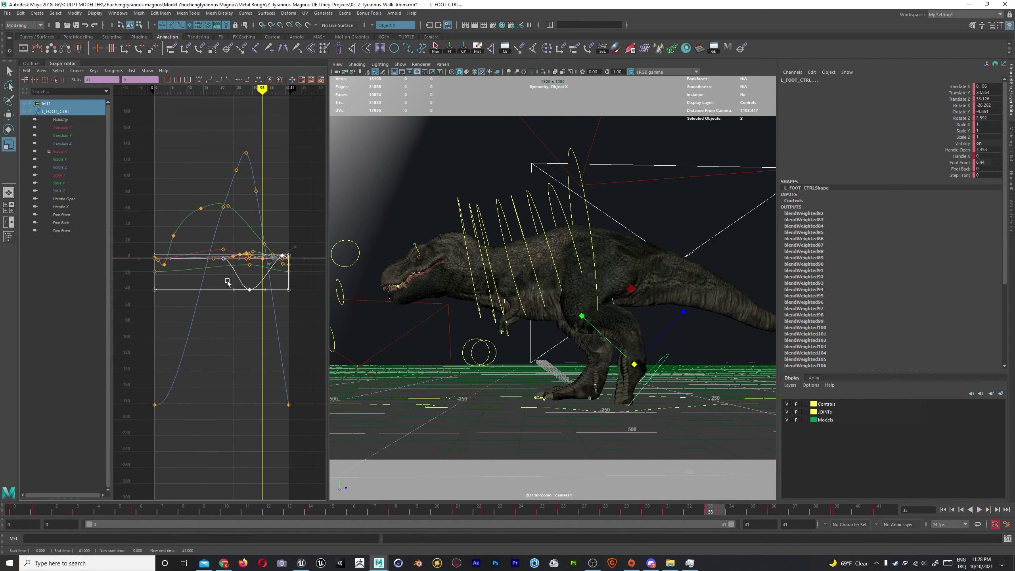
pyautogui.moveTo(165, 282); pyautogui.dragTo(436, 291)
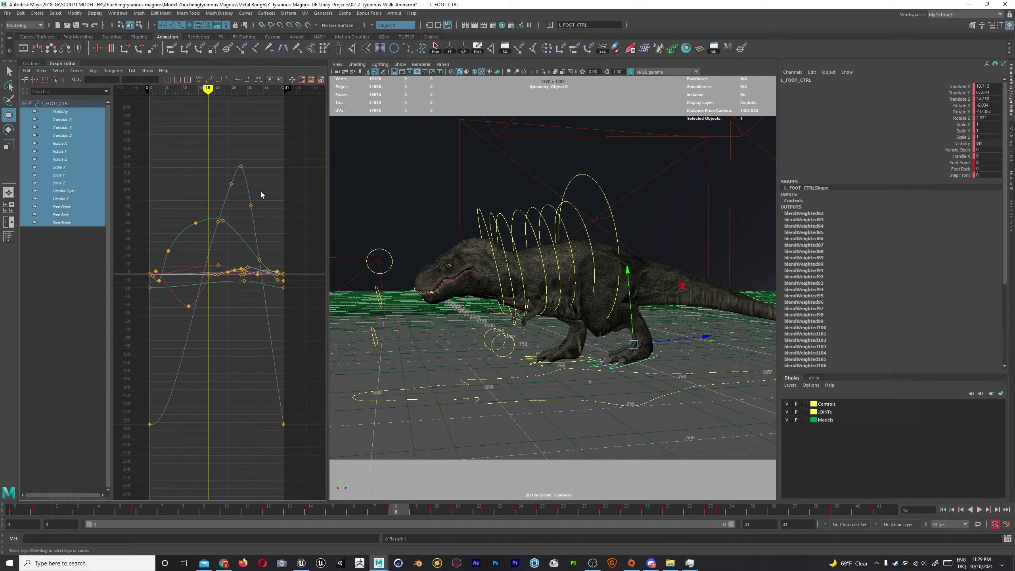
pyautogui.hotkey('ctrl', 'z')
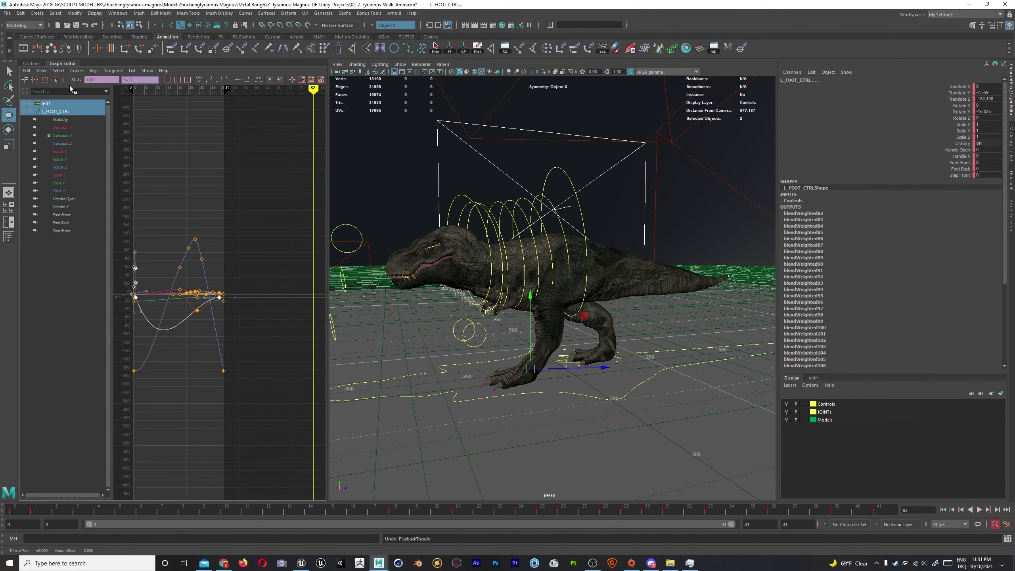
pyautogui.moveTo(136, 268); pyautogui.dragTo(227, 295)
pyautogui.press('f')
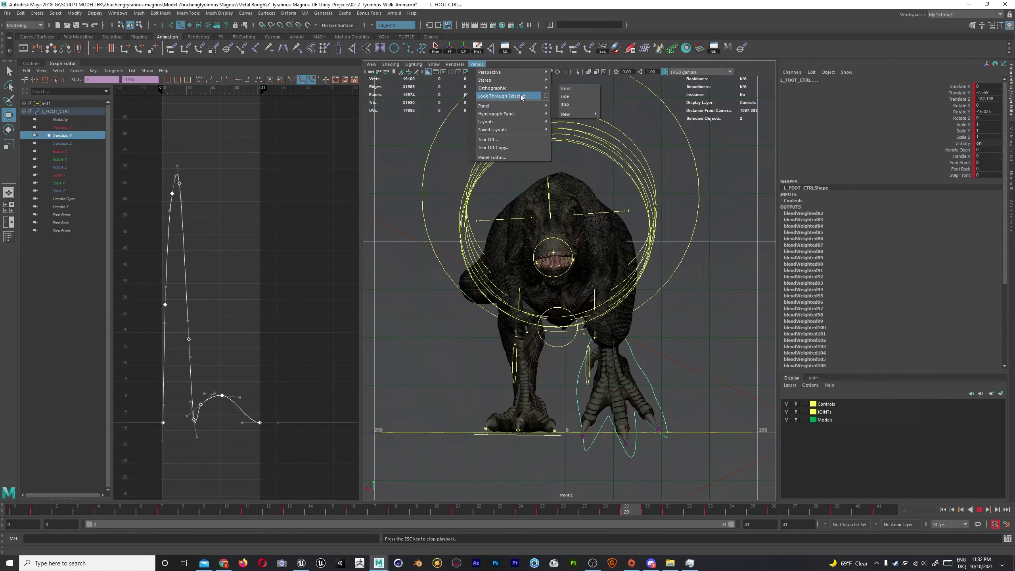
pyautogui.click(565, 97)
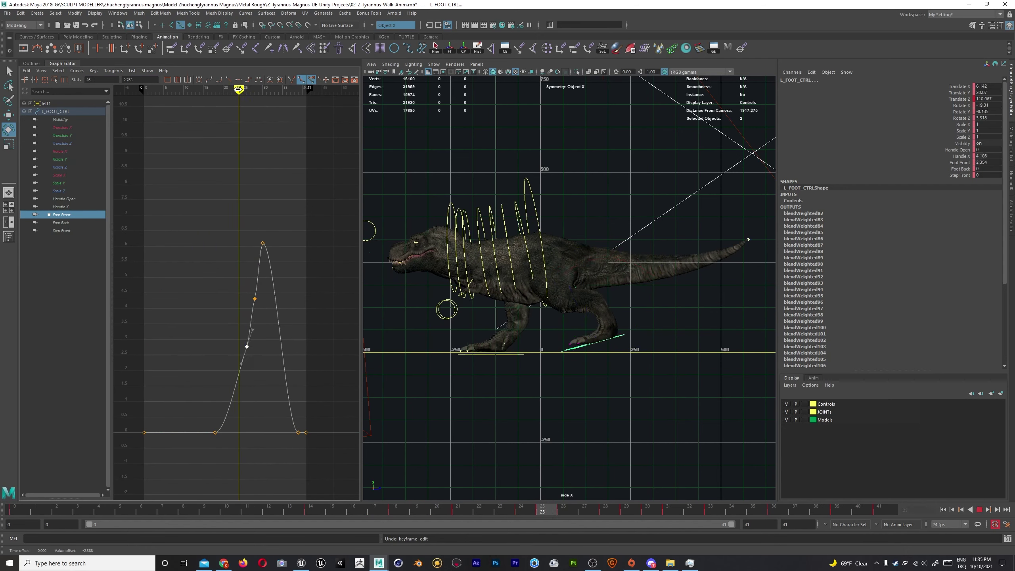
# Clear the animation from the foot's extra attribute channels and select a group of rotate keys.
pyautogui.moveTo(248, 196); pyautogui.dragTo(239, 196)
pyautogui.moveTo(959, 149); pyautogui.dragTo(959, 176)
pyautogui.rightClick(919, 176)
pyautogui.click(943, 280)
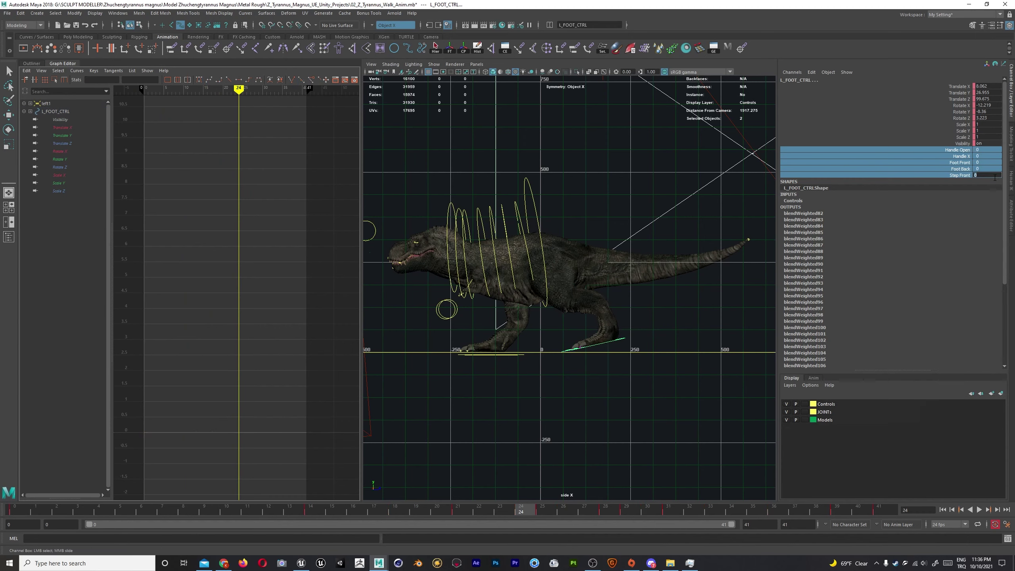
pyautogui.moveTo(258, 222); pyautogui.dragTo(231, 237)
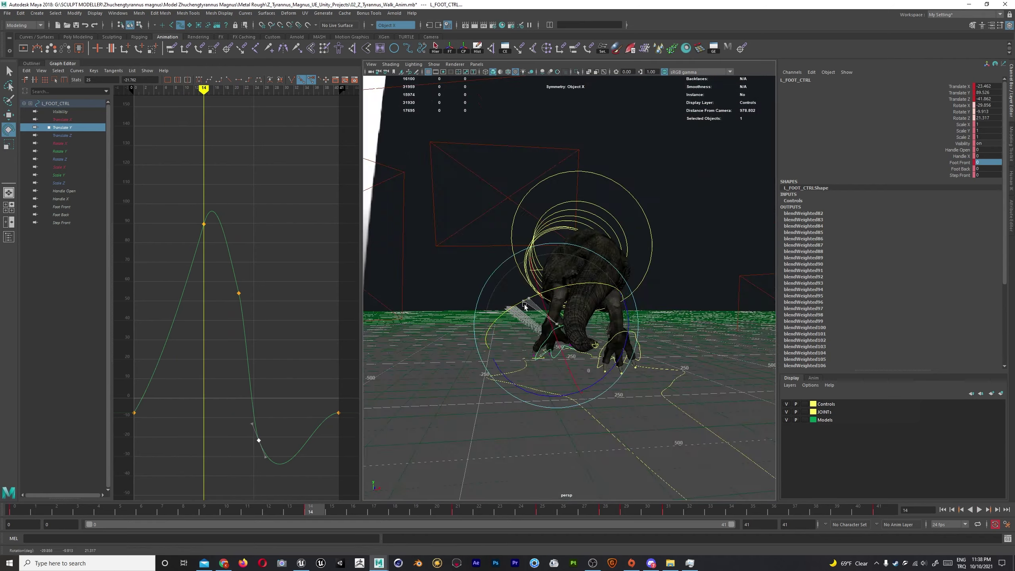
# Raise the left foot's frame-35 key from about -21 to -7 and replay the step.
pyautogui.click(979, 510)
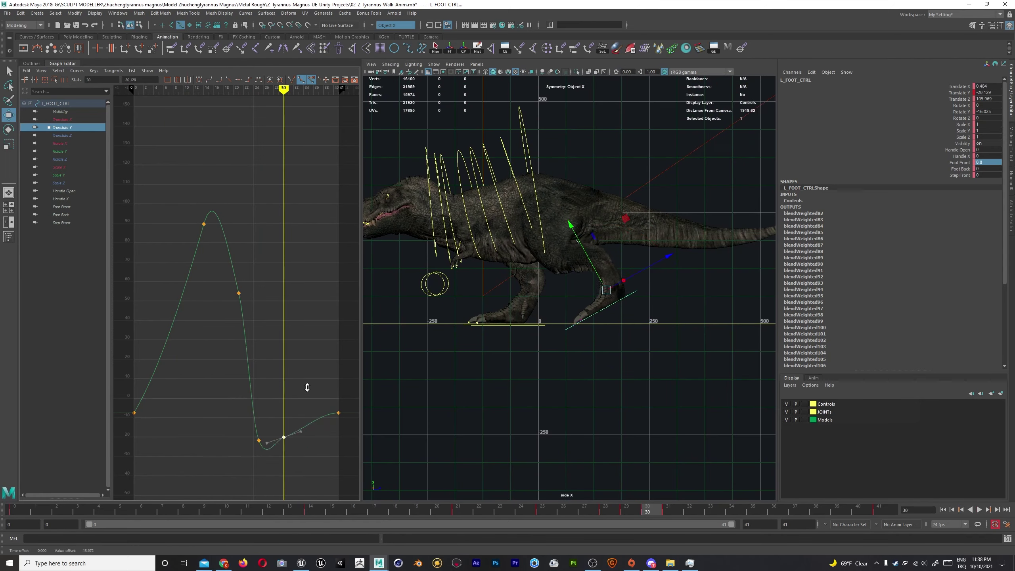
pyautogui.press('Escape')
pyautogui.moveTo(173, 98); pyautogui.dragTo(225, 187)
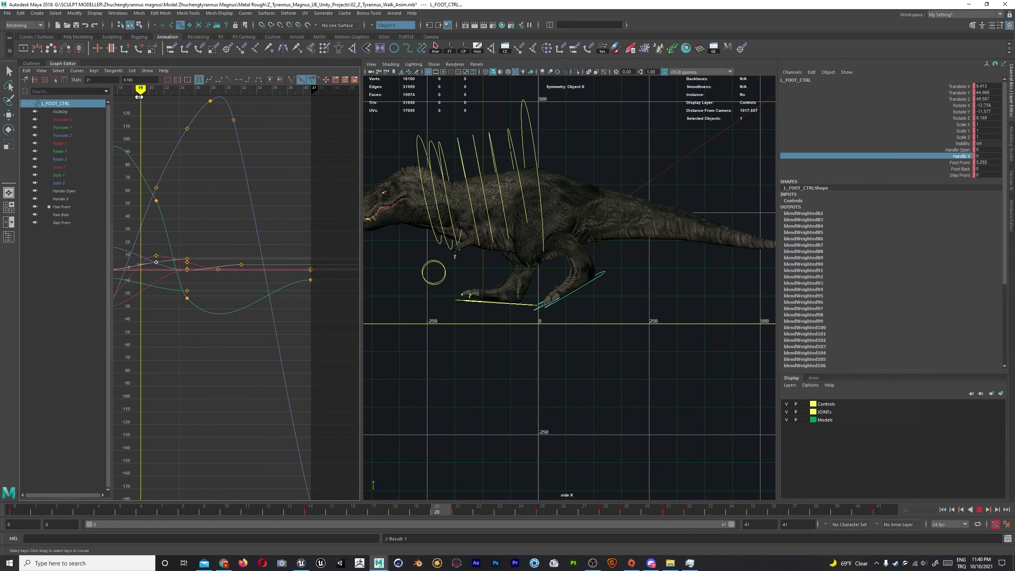
pyautogui.click(264, 297)
pyautogui.press('a')
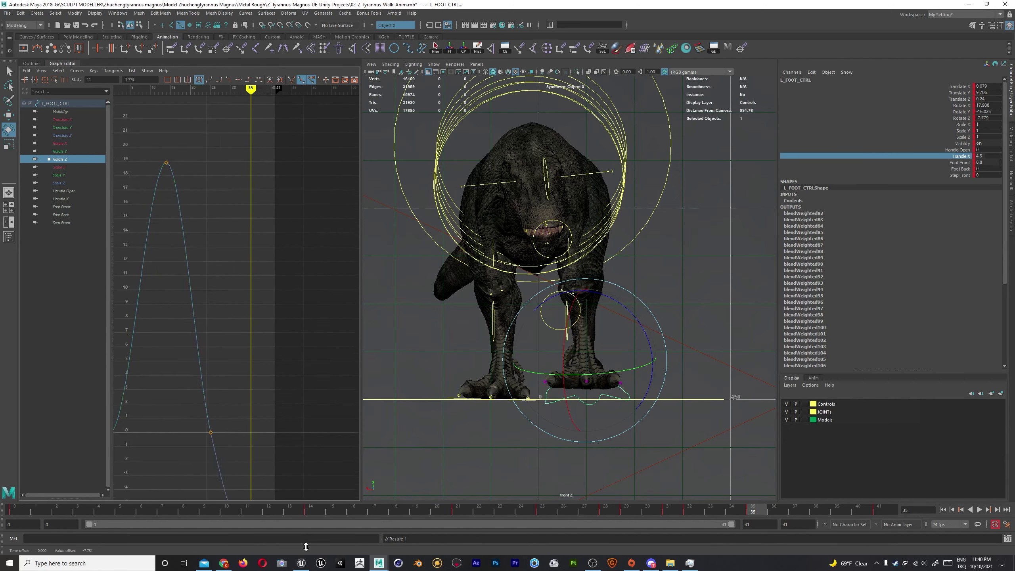
pyautogui.keyDown('shift'); pyautogui.moveTo(297, 417); pyautogui.dragTo(297, 391, button='middle'); pyautogui.keyUp('shift')
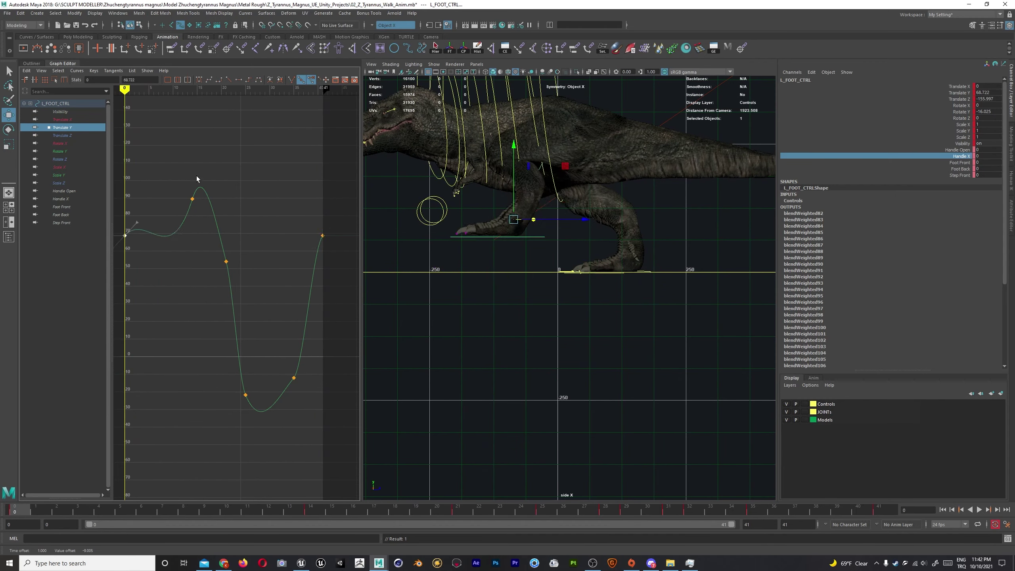
pyautogui.hotkey('alt', 'v')
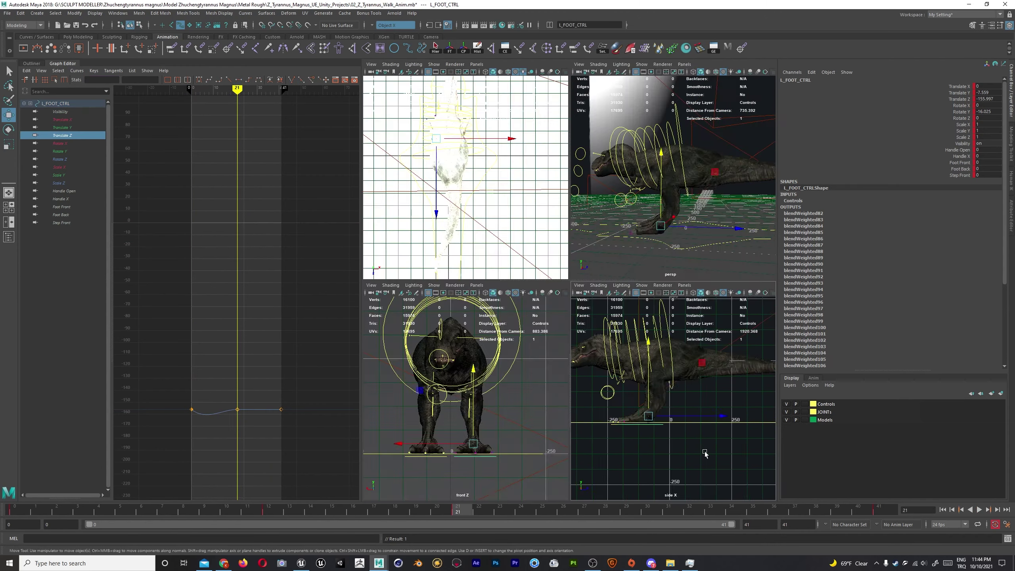
# Replay the walk in an enlarged side view, re-angled closer to the foot.
pyautogui.press('space')
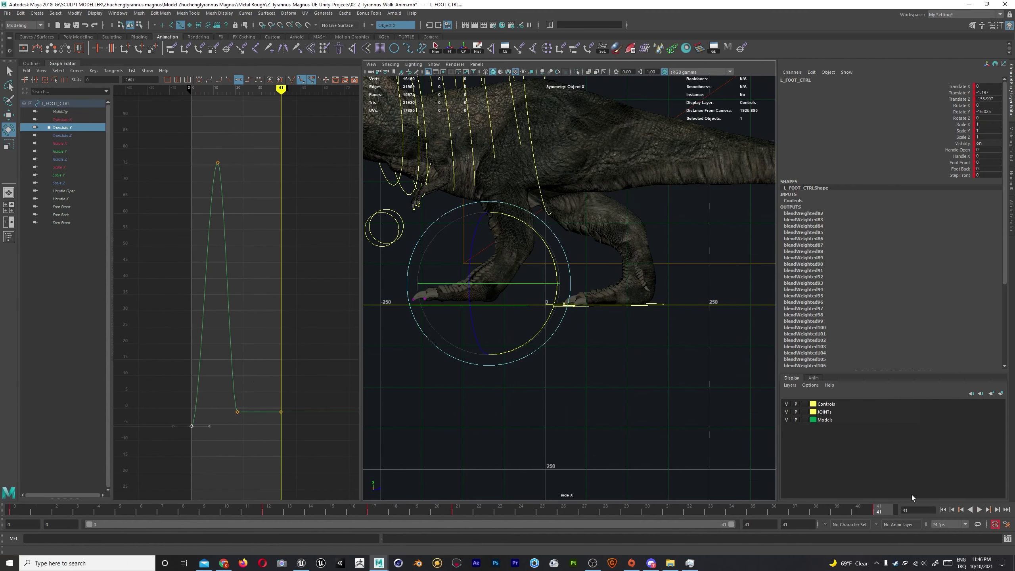
pyautogui.hotkey('alt', 'v')
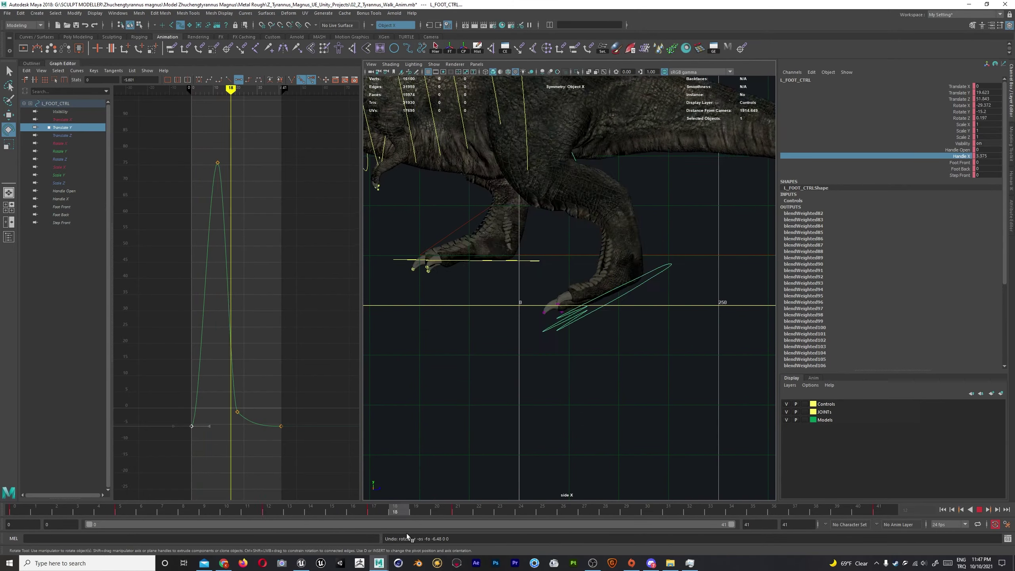
pyautogui.keyDown('alt'); pyautogui.moveTo(636, 208); pyautogui.dragTo(580, 319); pyautogui.keyUp('alt')
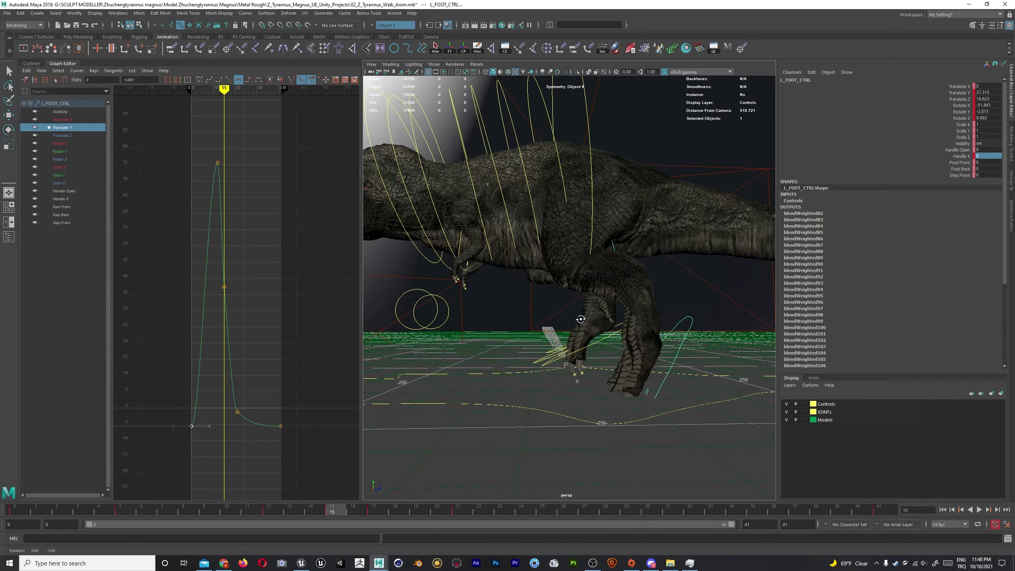
pyautogui.keyDown('alt'); pyautogui.moveTo(561, 419); pyautogui.dragTo(293, 551); pyautogui.keyUp('alt')
pyautogui.hotkey('alt', 'v')
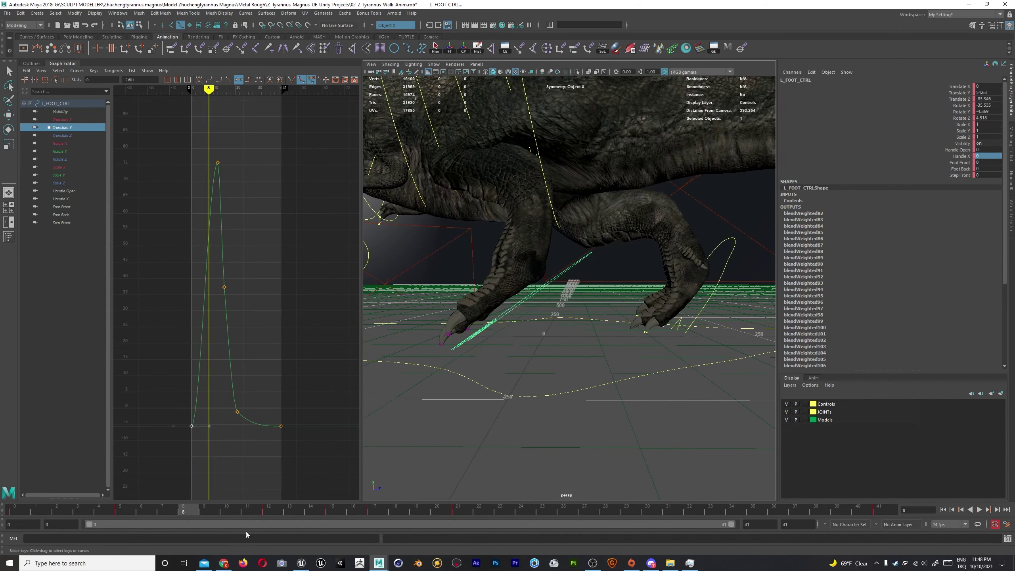
pyautogui.press('w')
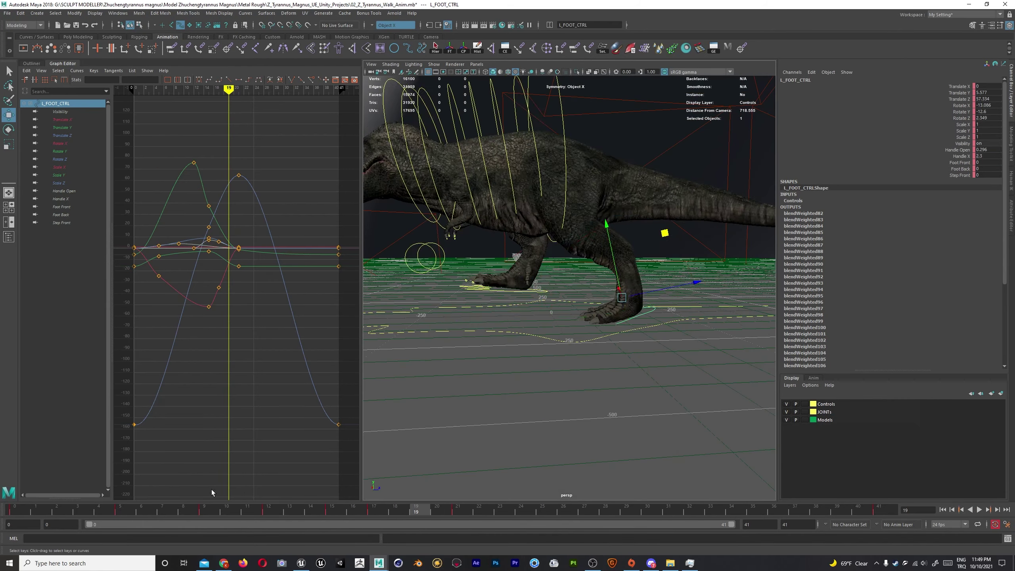
# Select R_FOOT_CTRL, frame its curve at frame 13, and undo an unwanted key edit.
pyautogui.moveTo(20, 510); pyautogui.dragTo(68, 374, button='right')
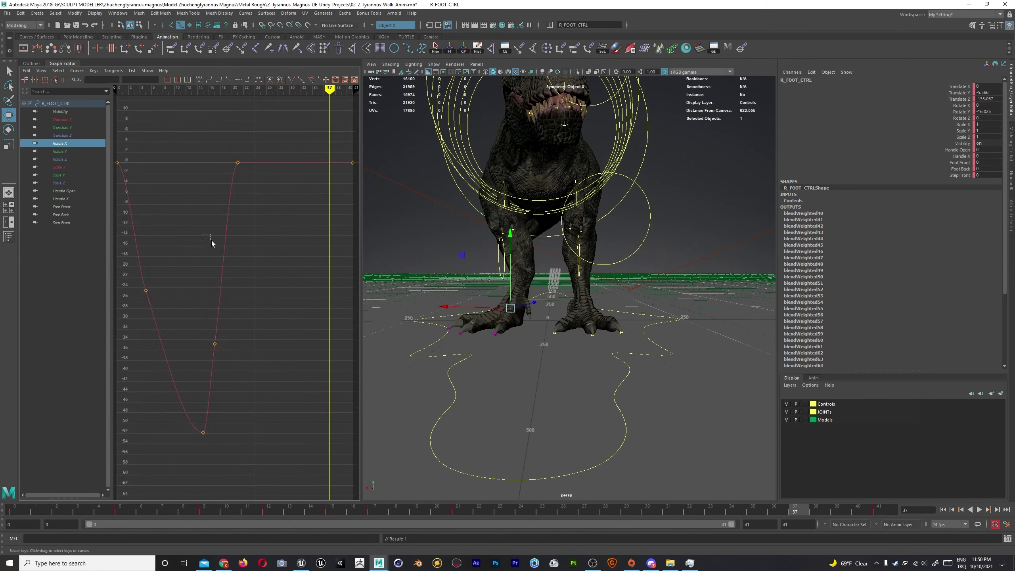
pyautogui.press('f')
pyautogui.click(234, 95)
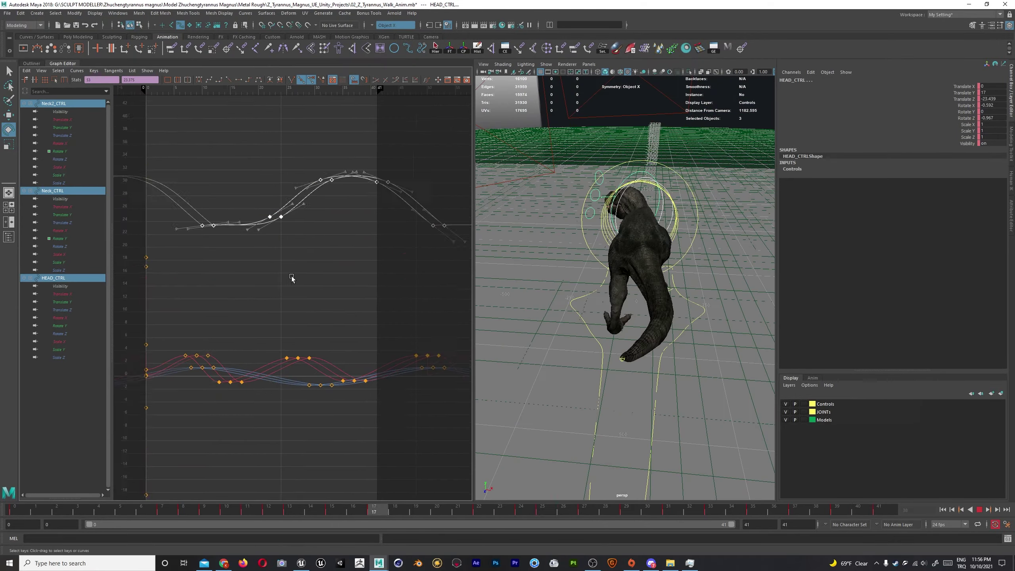
pyautogui.hotkey('ctrl', 'z')
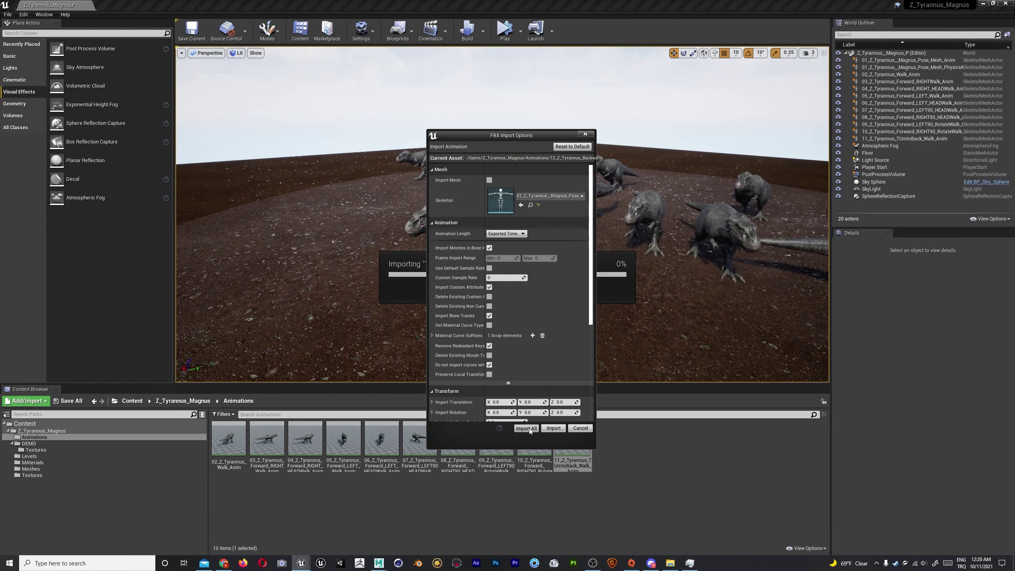
# Import all remaining walk clips, including backward variants 12–16, and replay the level preview.
pyautogui.click(529, 429)
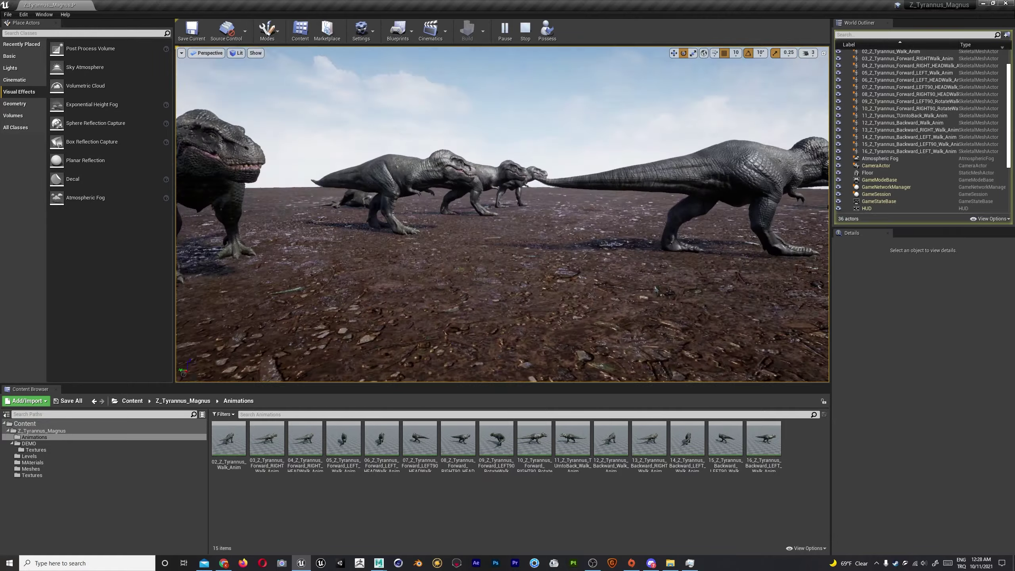
pyautogui.press('Escape')
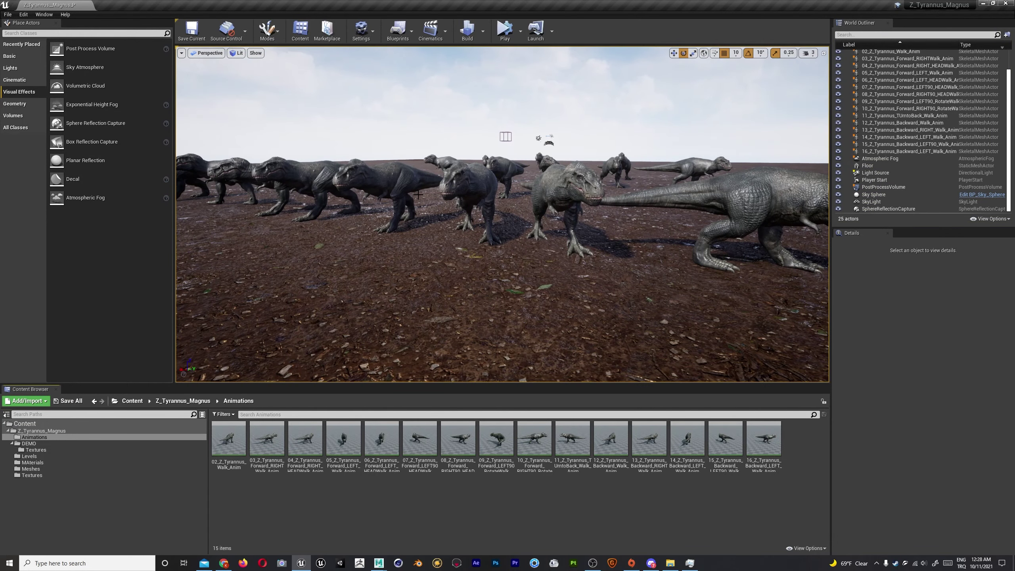
pyautogui.hotkey('alt', 'p')
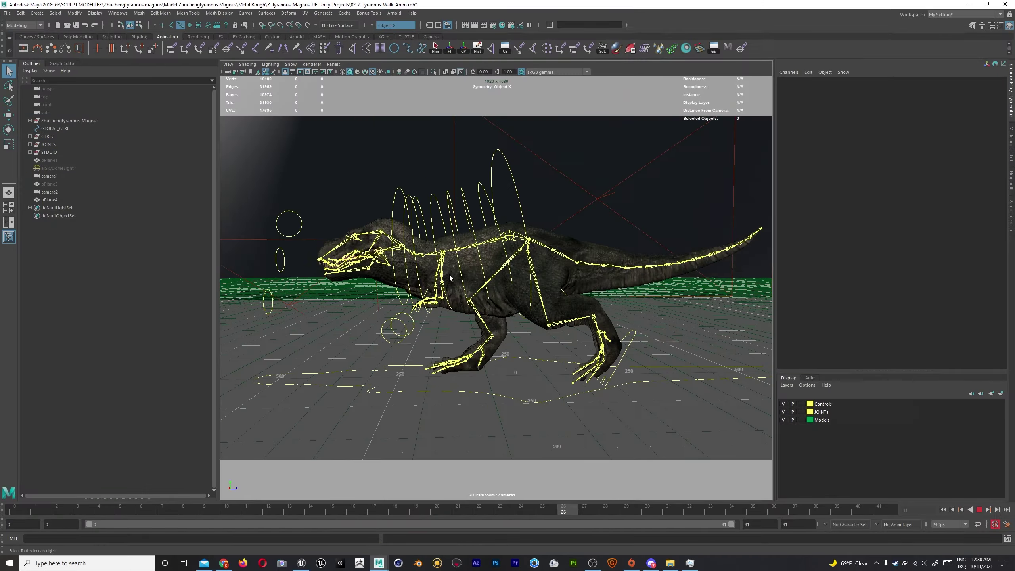
# Reverse all rig controls' walk keys with a negative time scale and set Handle Open to 0 at frame 25.
pyautogui.moveTo(396, 147); pyautogui.dragTo(415, 194)
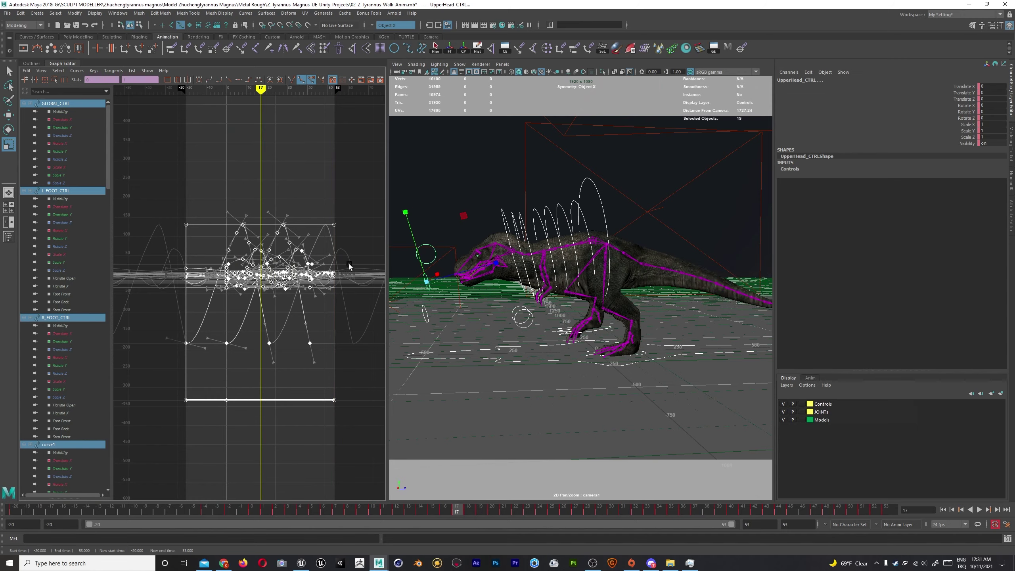
pyautogui.moveTo(349, 265); pyautogui.dragTo(233, 271)
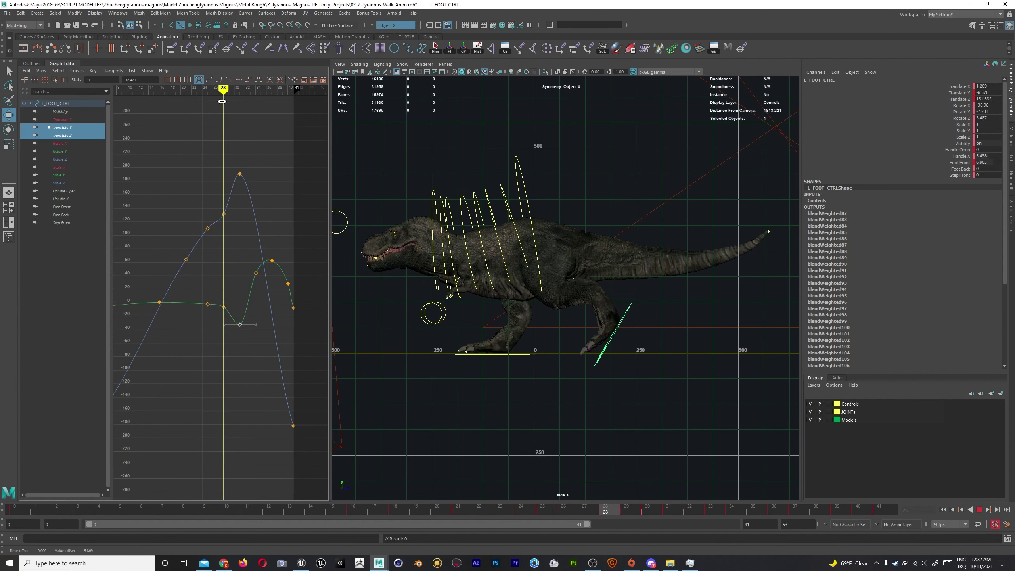
pyautogui.moveTo(220, 302); pyautogui.dragTo(209, 109)
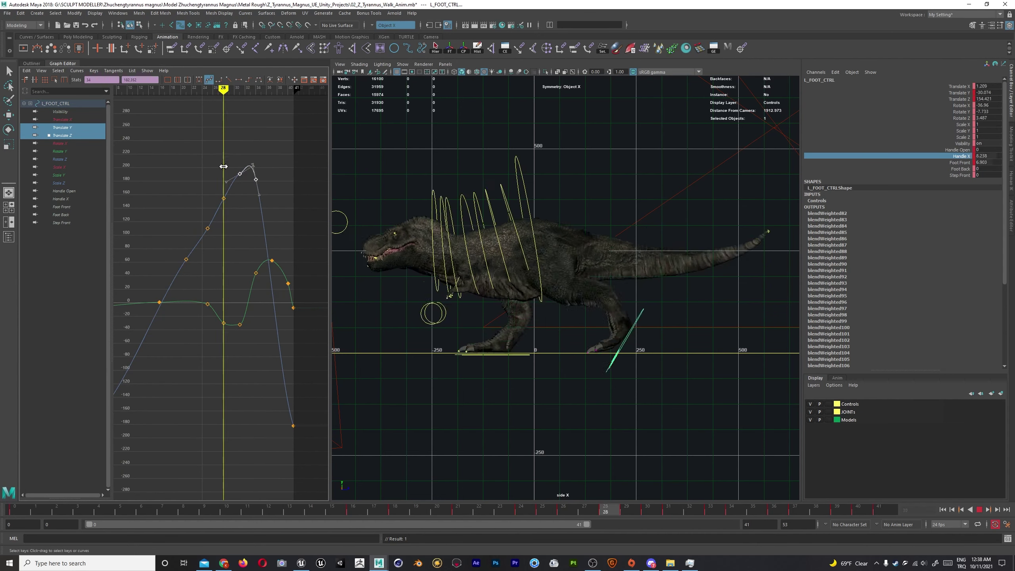
pyautogui.click(979, 150)
pyautogui.moveTo(980, 151); pyautogui.dragTo(560, 336, button='middle')
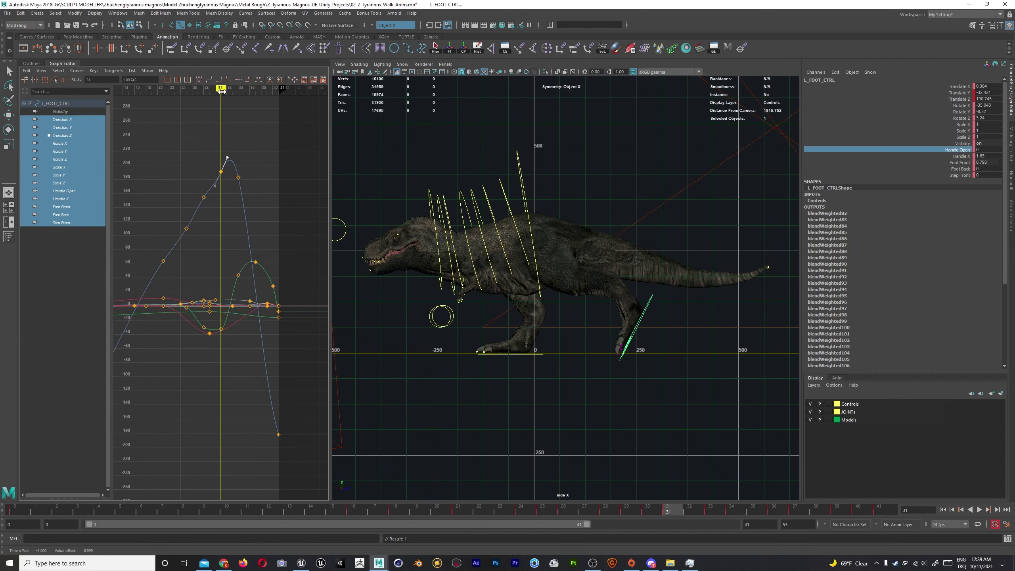
pyautogui.hotkey('alt', 'v')
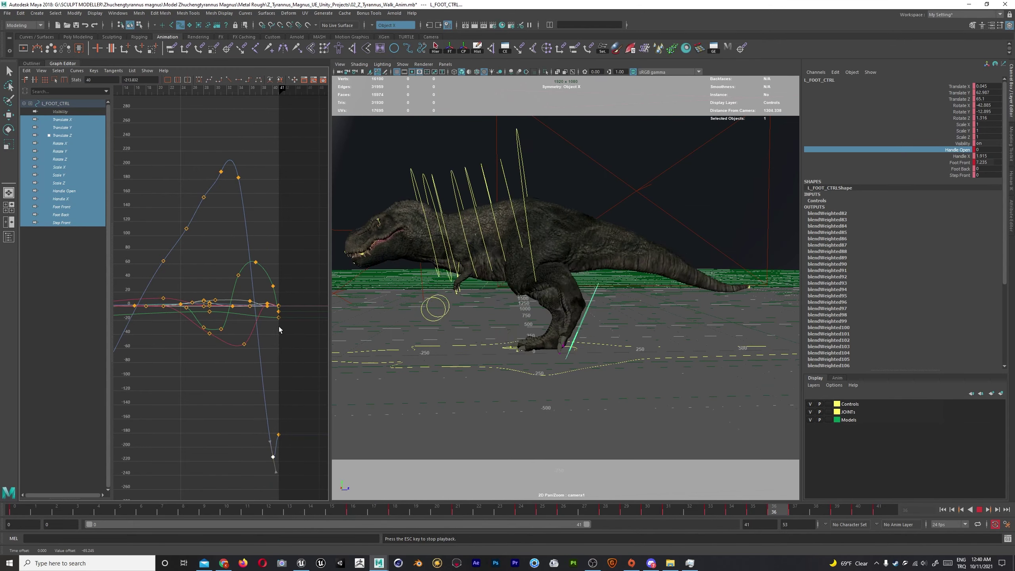
pyautogui.moveTo(278, 328)
pyautogui.mouseDown()
pyautogui.moveTo(192, 116)
pyautogui.moveTo(227, 89)
pyautogui.mouseUp()
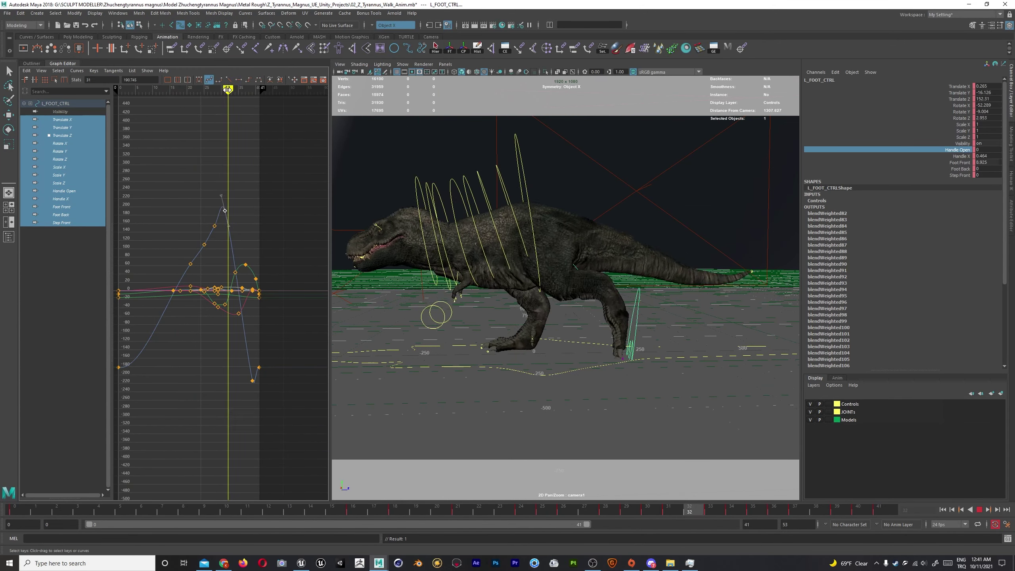
# Isolate the Rotate X curve and select the right foot controller from the front.
pyautogui.hotkey('alt', 'v')
pyautogui.click(60, 143)
pyautogui.moveTo(440, 259)
pyautogui.keyDown('alt'); pyautogui.mouseDown()
pyautogui.moveTo(361, 259)
pyautogui.moveTo(460, 260)
pyautogui.mouseUp(); pyautogui.keyUp('alt')
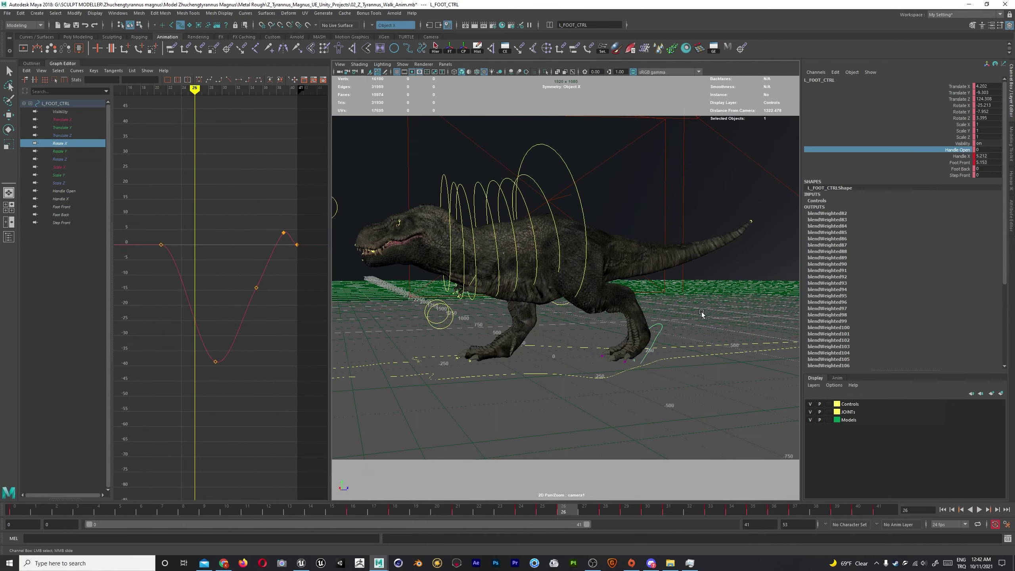
pyautogui.click(553, 352)
pyautogui.moveTo(331, 427); pyautogui.dragTo(550, 427)
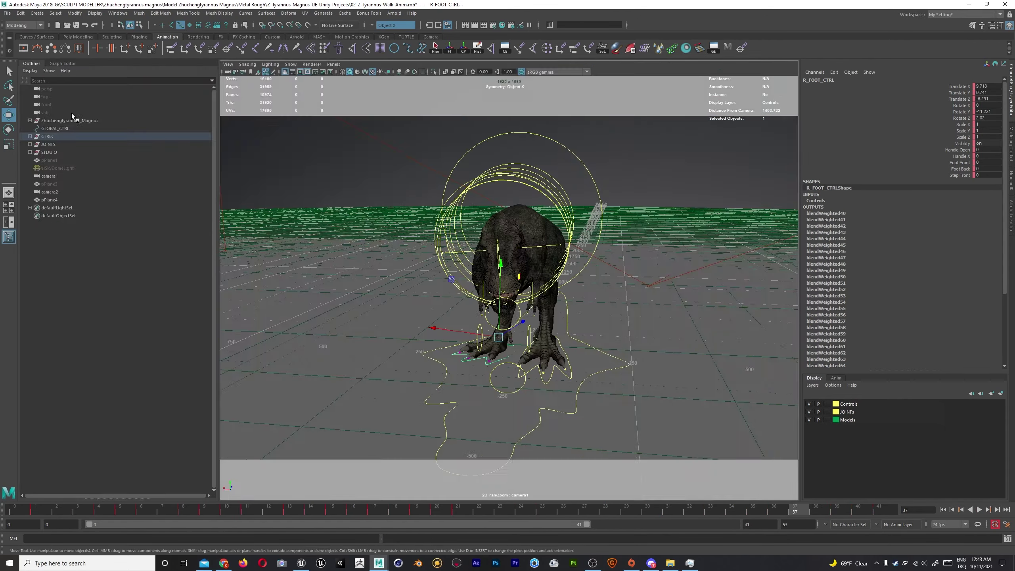
# Compress the foot keys to end at frame 25, then select the hip controller.
pyautogui.press('r')
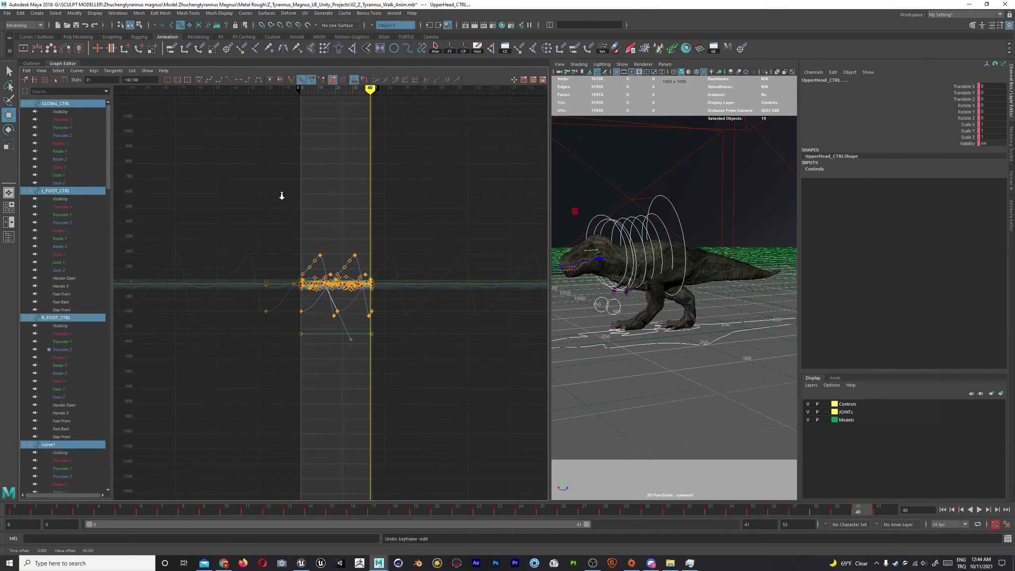
pyautogui.hotkey('alt', 'v')
pyautogui.moveTo(439, 236); pyautogui.dragTo(349, 240)
pyautogui.press('w')
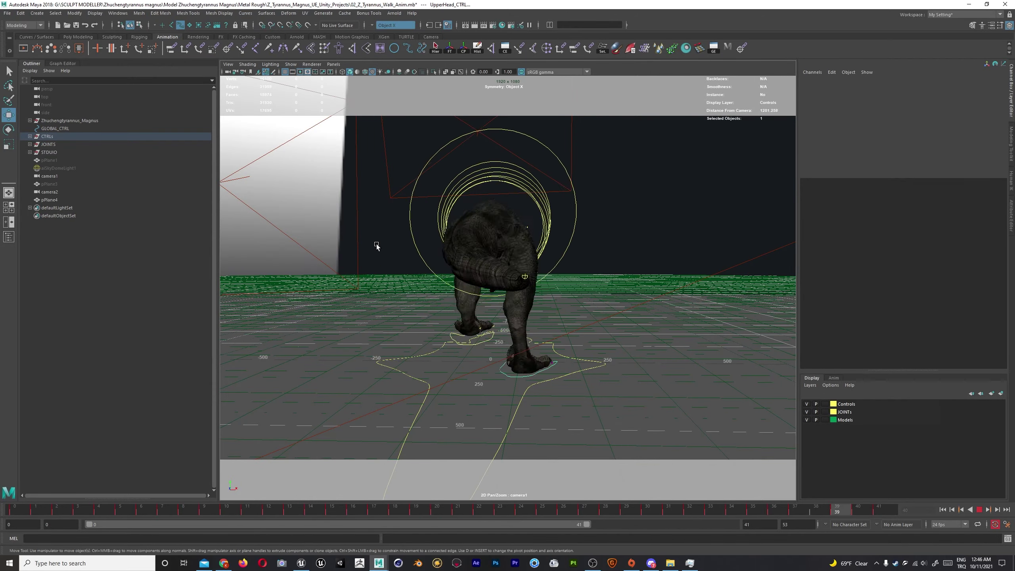
pyautogui.keyDown('alt'); pyautogui.moveTo(377, 245); pyautogui.dragTo(476, 251); pyautogui.keyUp('alt')
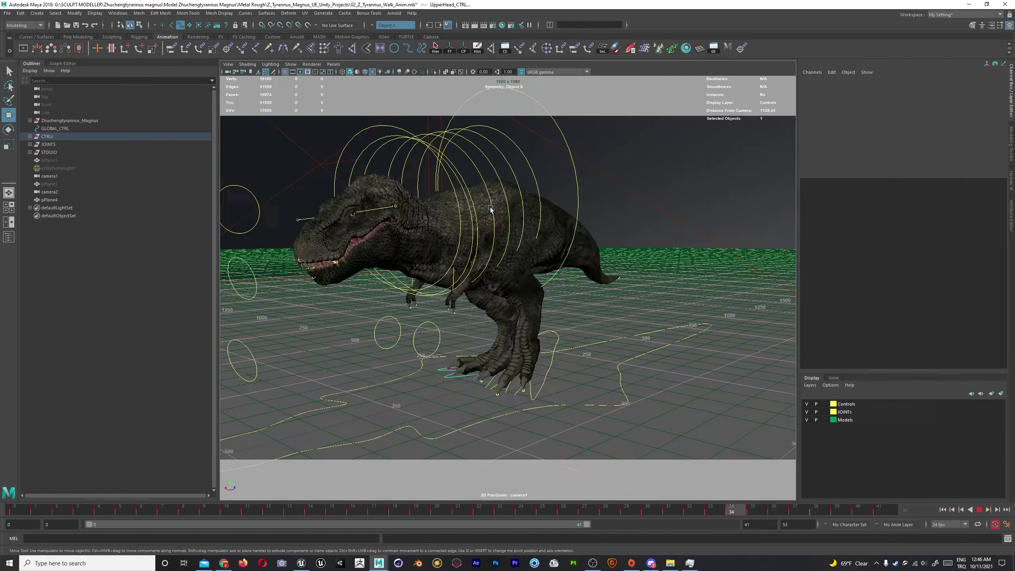
pyautogui.click(477, 251)
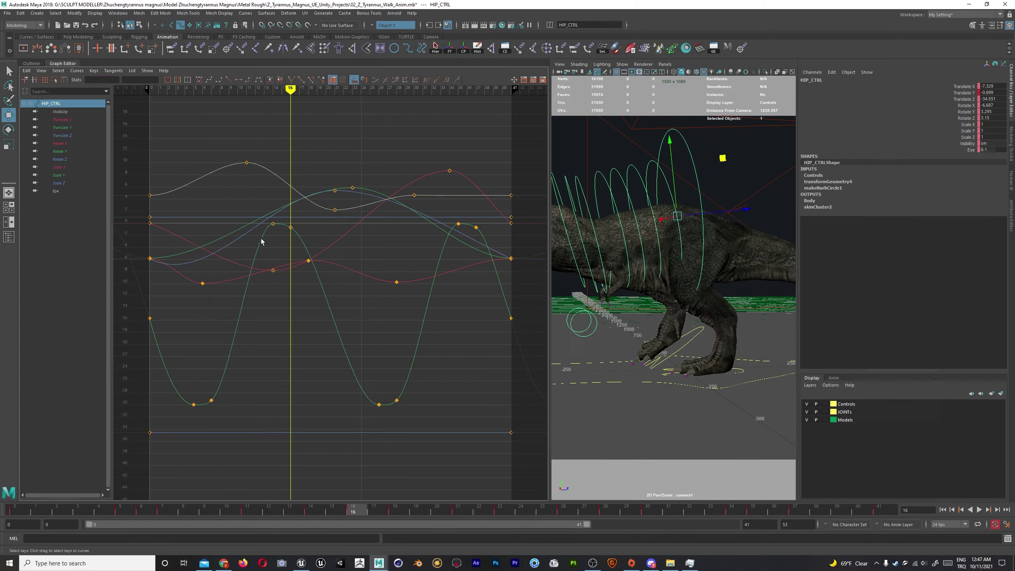
# Lower the frame-29 Translate Z key to about 84.757 and shift the hip's Translate Y peak earlier and lower.
pyautogui.keyDown('alt'); pyautogui.moveTo(612, 374); pyautogui.dragTo(572, 345, button='right'); pyautogui.keyUp('alt')
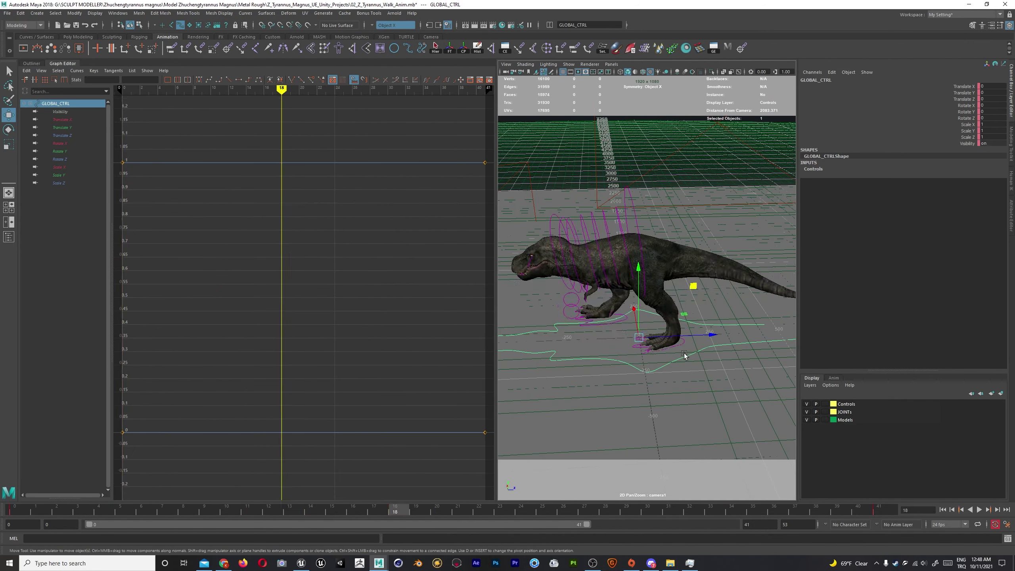
pyautogui.keyDown('shift'); pyautogui.click(62, 135); pyautogui.keyUp('shift')
pyautogui.press('f')
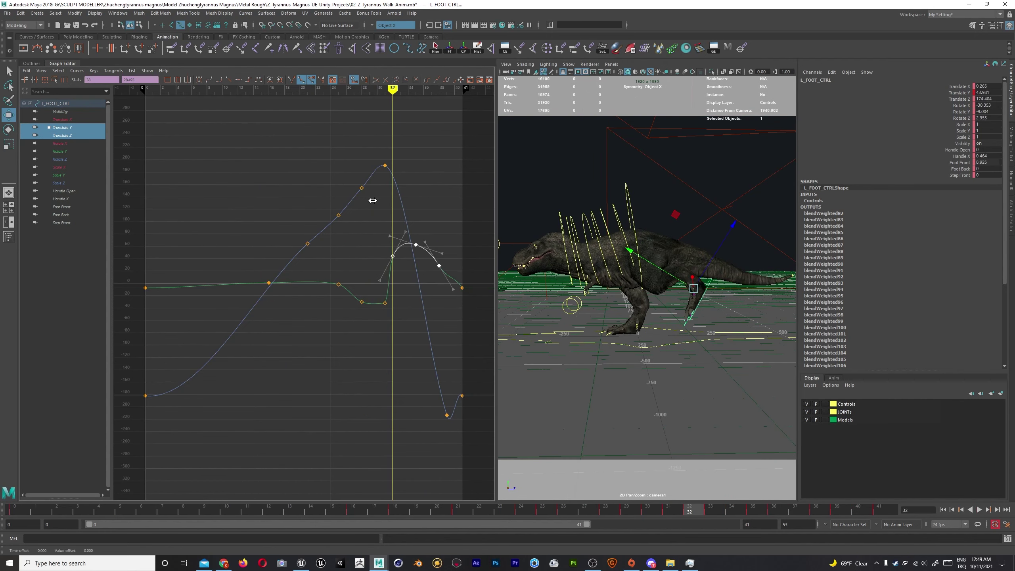
pyautogui.moveTo(247, 161)
pyautogui.mouseDown()
pyautogui.moveTo(325, 175)
pyautogui.moveTo(346, 150)
pyautogui.mouseUp()
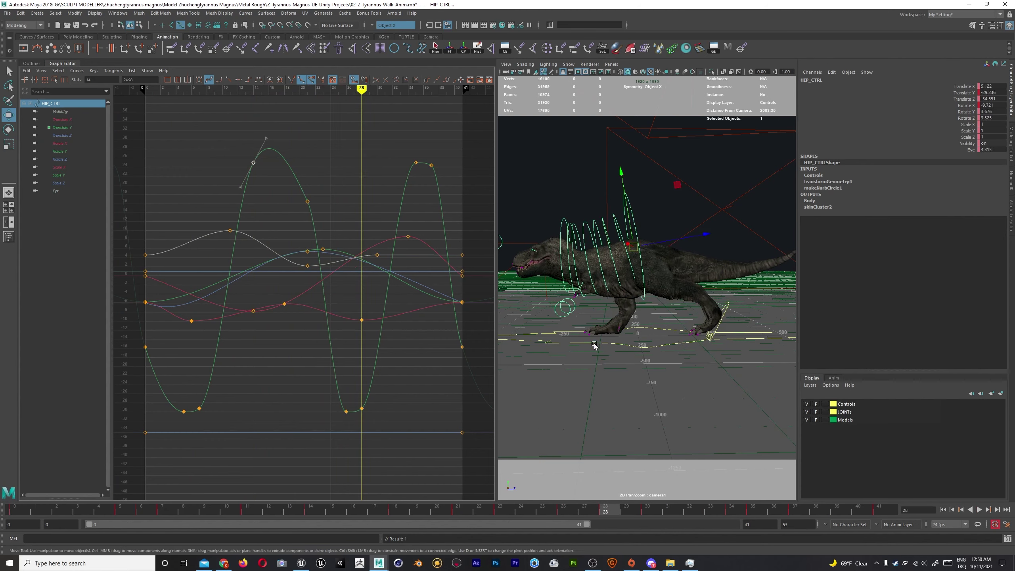
pyautogui.hotkey('ctrl', 'z')
pyautogui.click(369, 165)
pyautogui.keyDown('shift'); pyautogui.moveTo(390, 159); pyautogui.dragTo(390, 225, button='middle'); pyautogui.keyUp('shift')
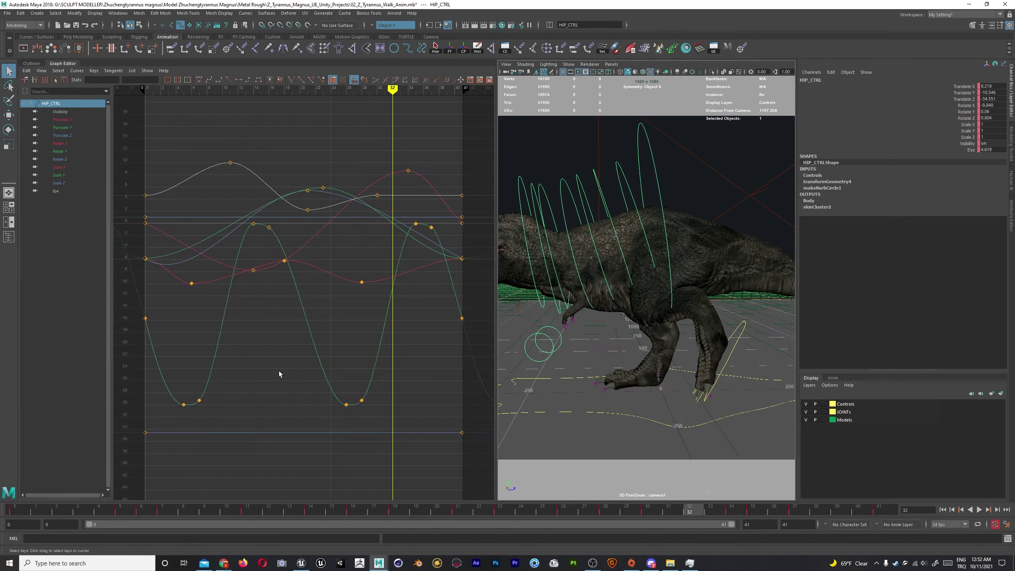
pyautogui.moveTo(214, 209); pyautogui.dragTo(198, 284, button='middle')
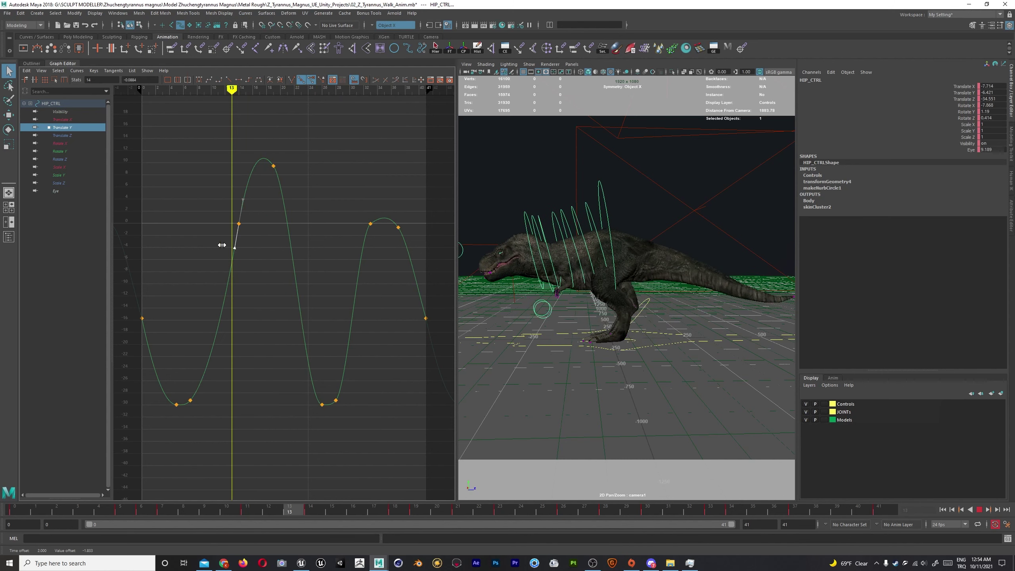
# Select the left foot controller at a later walk frame and adjust its curve keys.
pyautogui.keyDown('alt'); pyautogui.moveTo(554, 298); pyautogui.dragTo(540, 295, button='middle'); pyautogui.keyUp('alt')
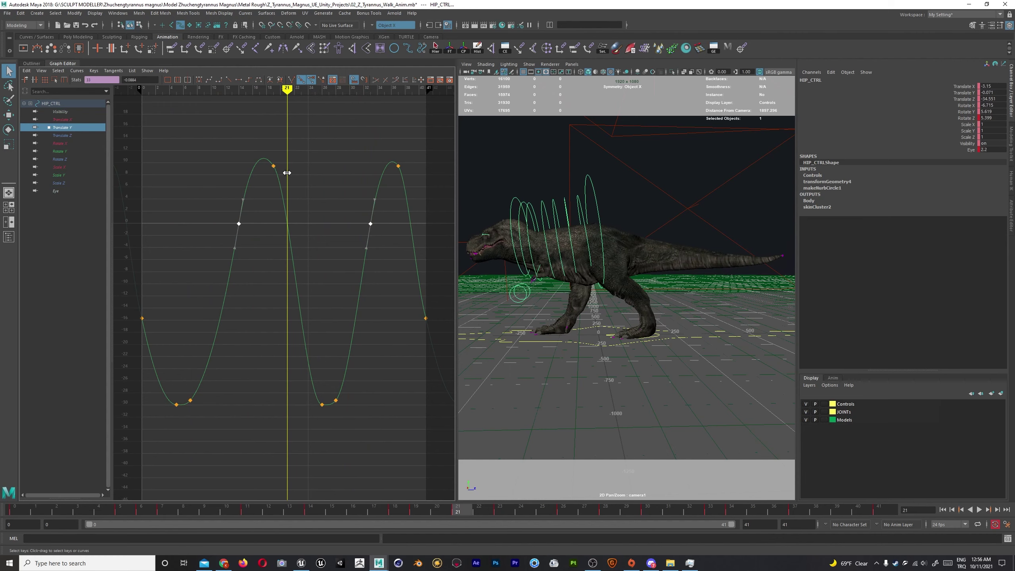
pyautogui.moveTo(319, 164); pyautogui.dragTo(354, 164)
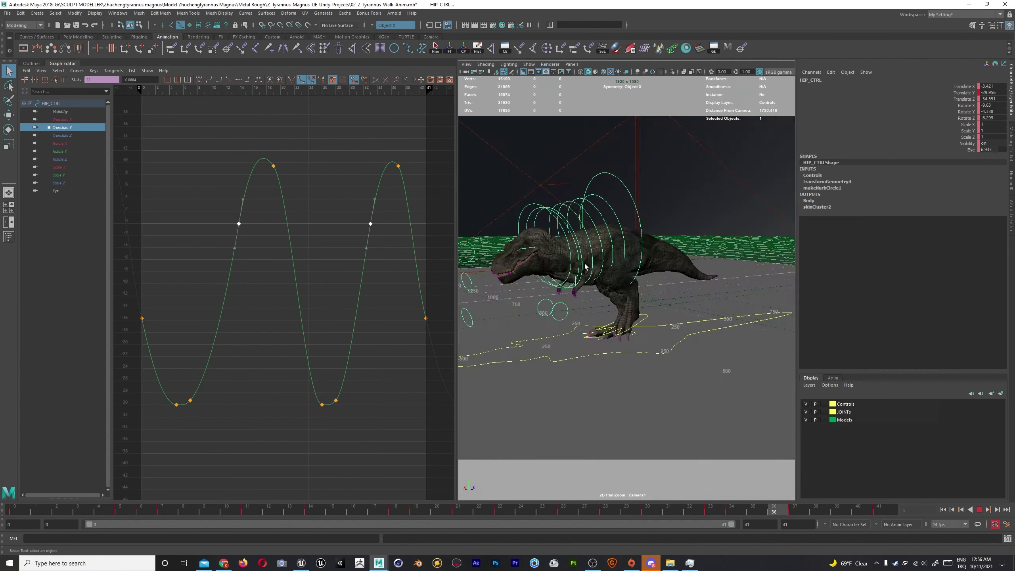
pyautogui.click(644, 316)
pyautogui.press('w')
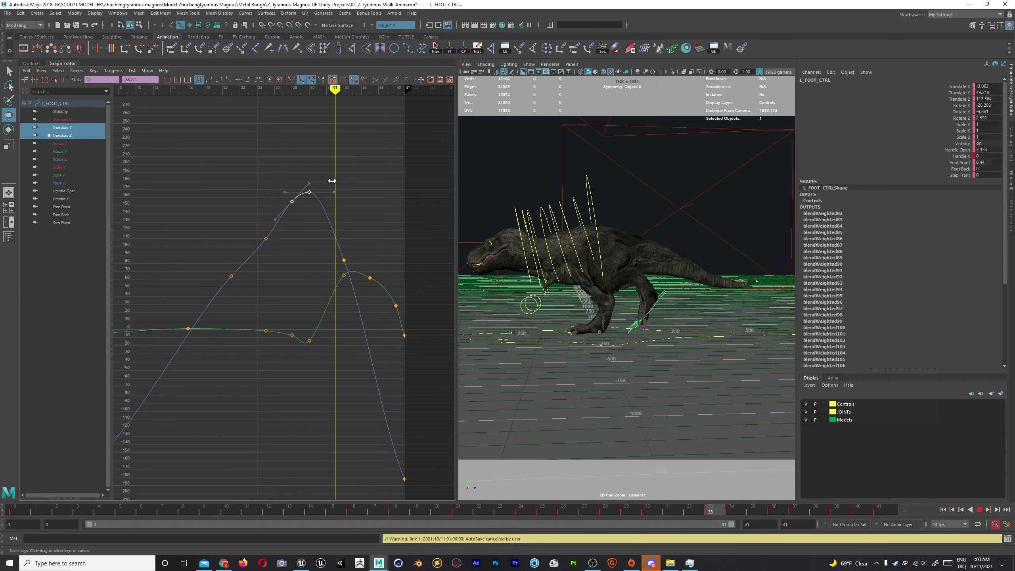
pyautogui.click(364, 244)
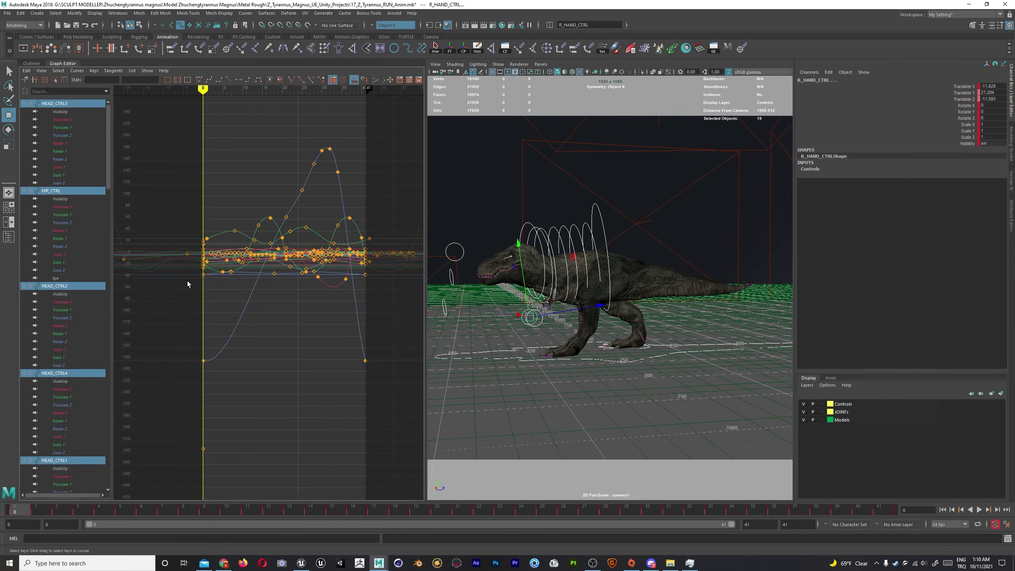
# Frame all run-cycle curves and marquee-select every key, tail joints included, for scaling in time.
pyautogui.press('a')
pyautogui.press('r')
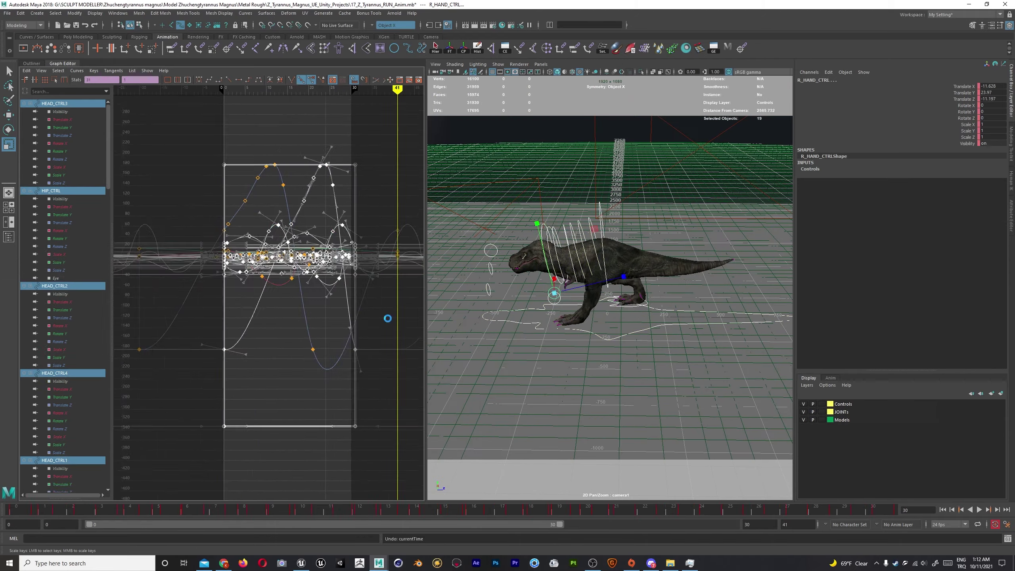
pyautogui.moveTo(382, 135); pyautogui.dragTo(302, 449)
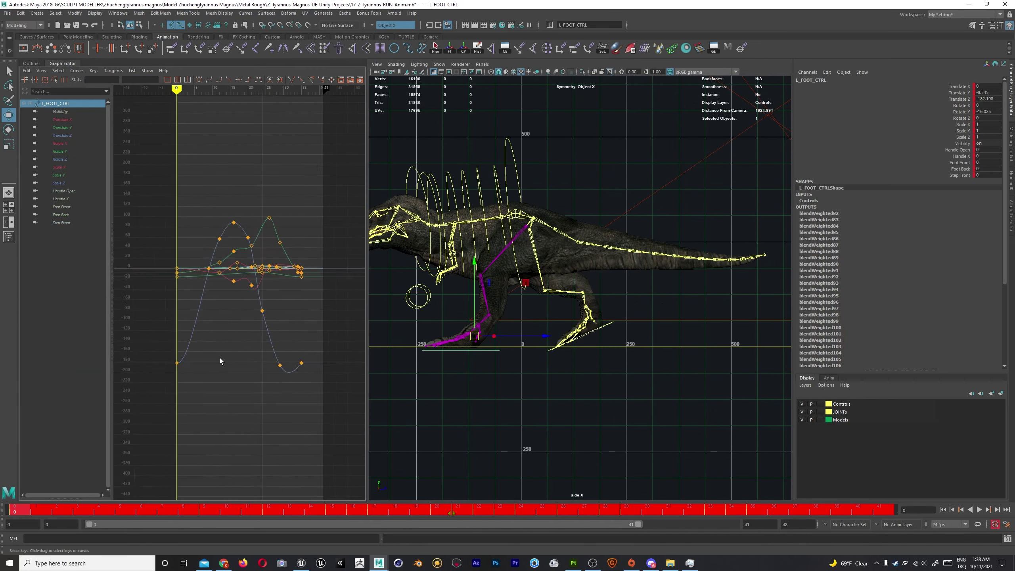
# Select R_FOOT_CTRL, scrub the run from frame 4 to 8 and frame its Rotate Y curve.
pyautogui.hotkey('alt', 'v')
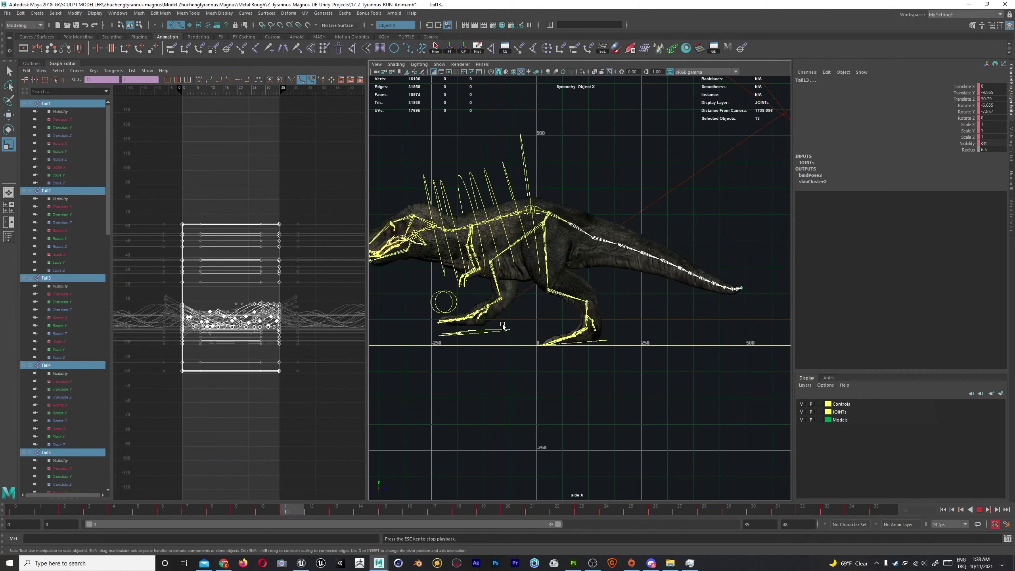
pyautogui.click(607, 332)
pyautogui.press('w')
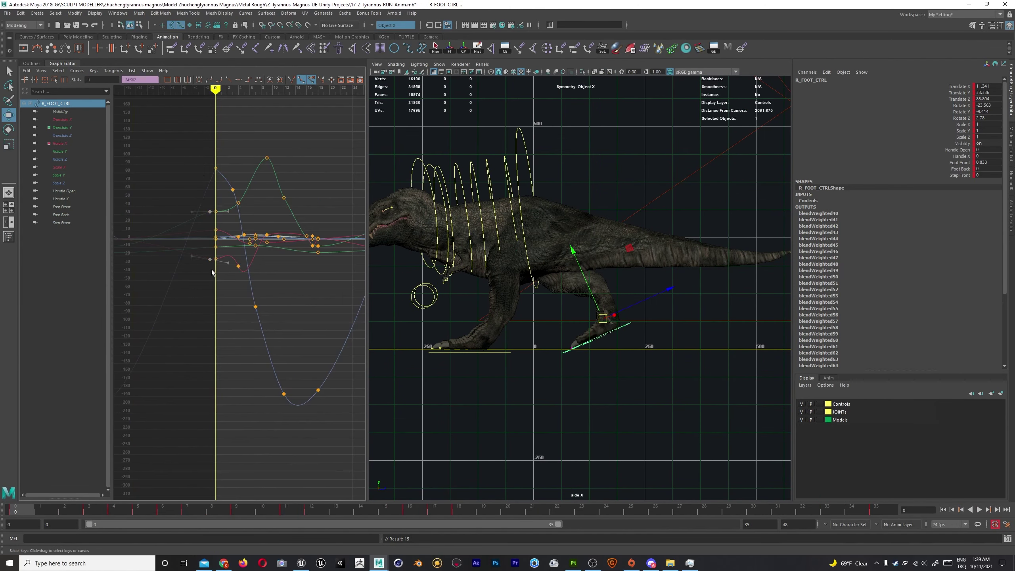
pyautogui.click(32, 63)
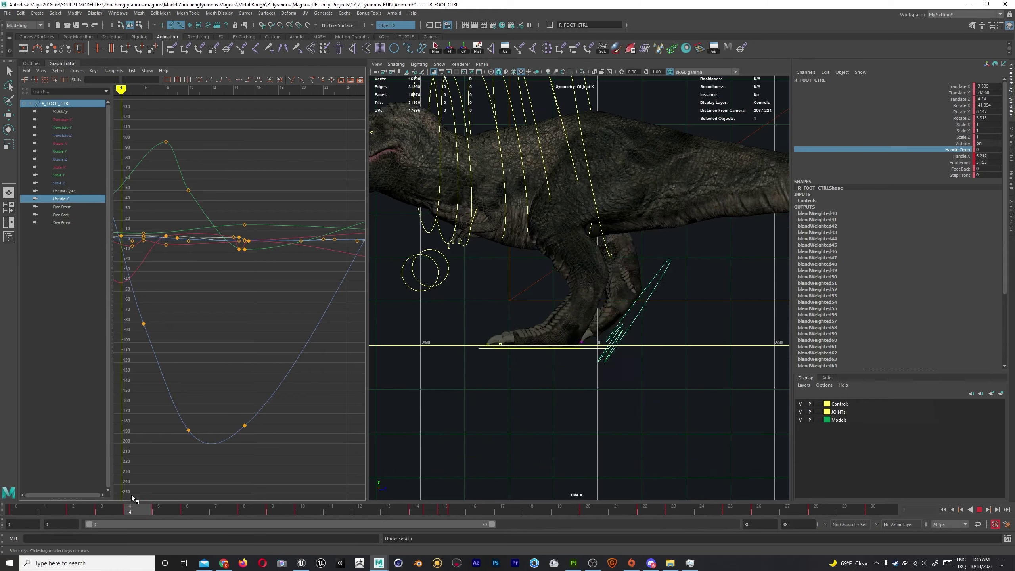
pyautogui.moveTo(133, 508); pyautogui.dragTo(245, 517)
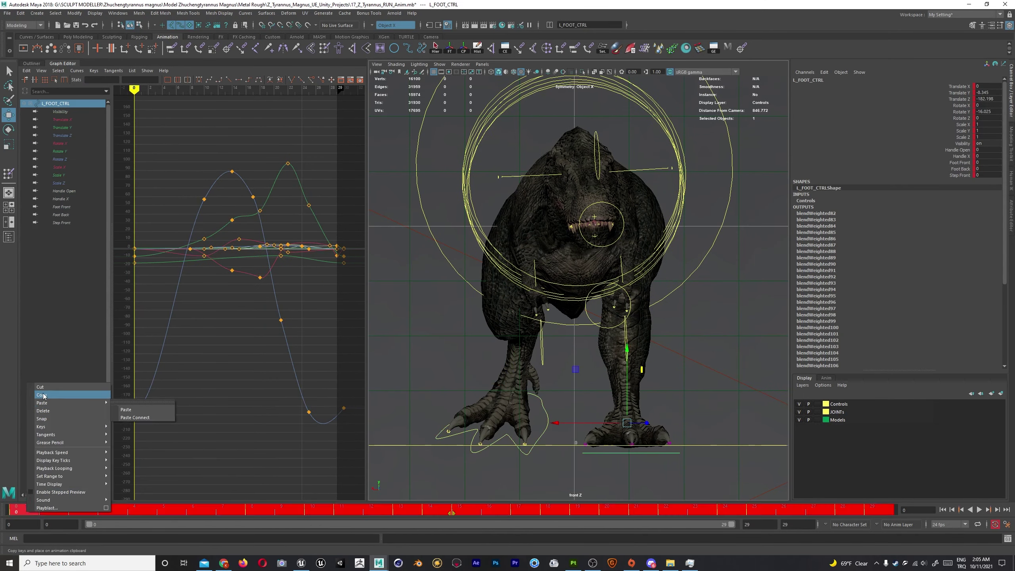
pyautogui.press('f')
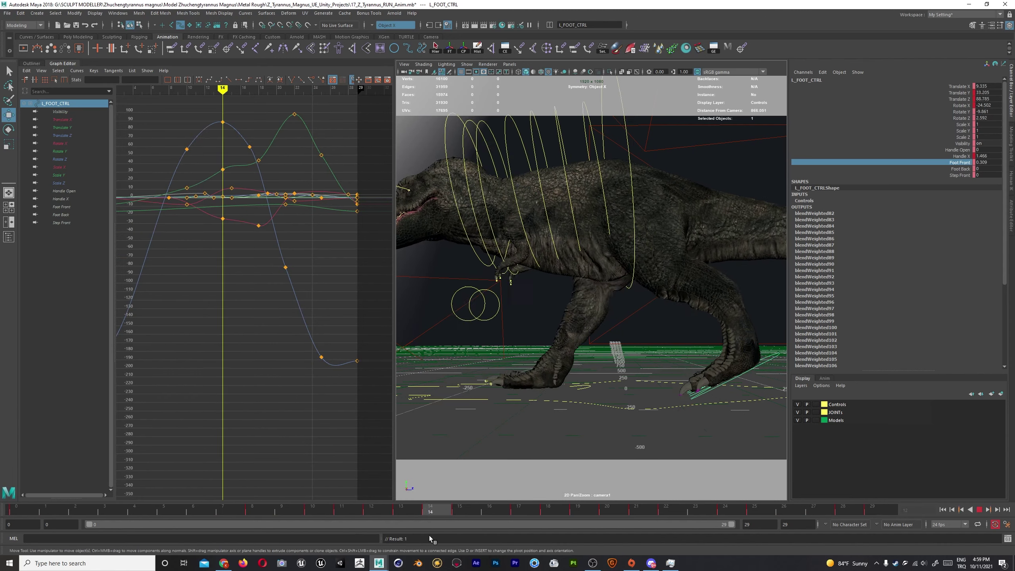
# Isolate the left foot's Translate Y curve at frame 15 and adjust its keys.
pyautogui.hotkey('ctrl', 'z')
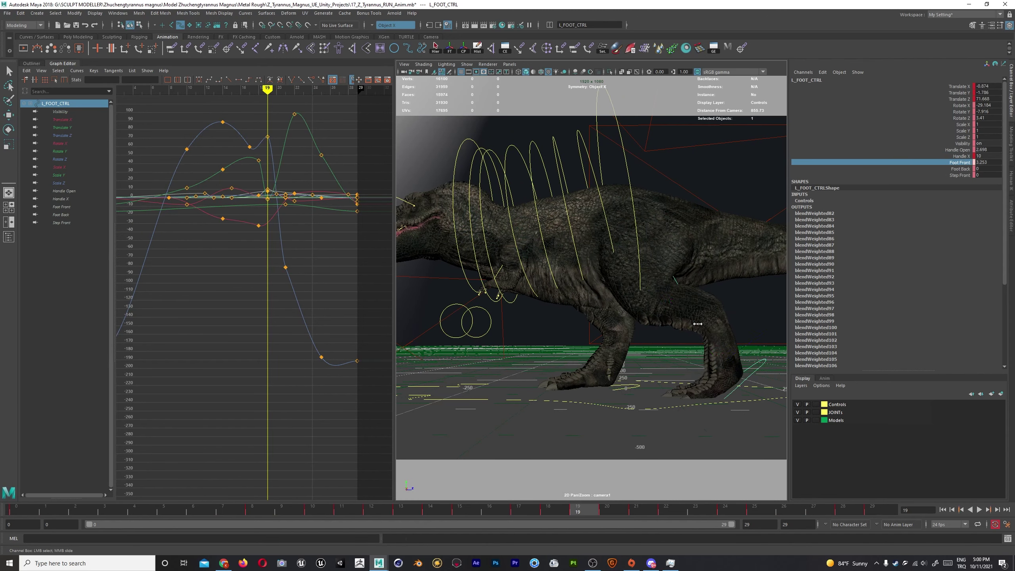
pyautogui.moveTo(322, 249); pyautogui.dragTo(286, 300)
pyautogui.moveTo(266, 98); pyautogui.dragTo(226, 150)
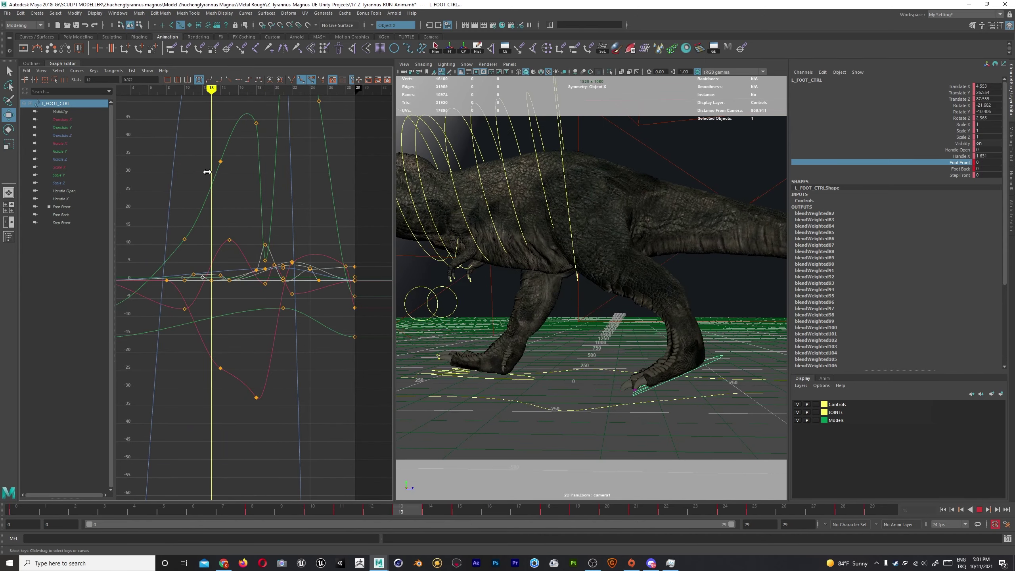
pyautogui.click(62, 127)
pyautogui.moveTo(237, 379); pyautogui.dragTo(270, 418)
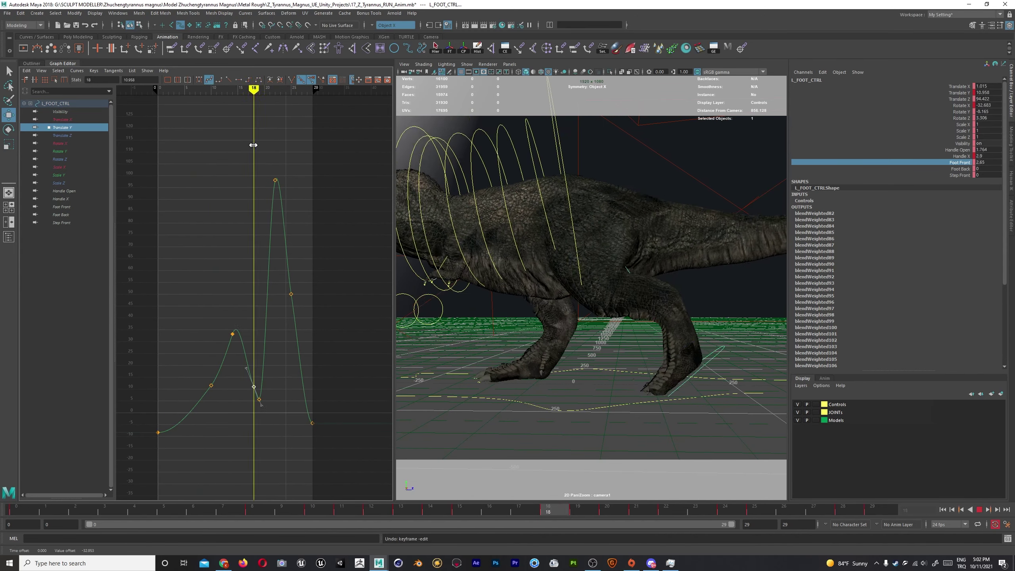
pyautogui.click(978, 156)
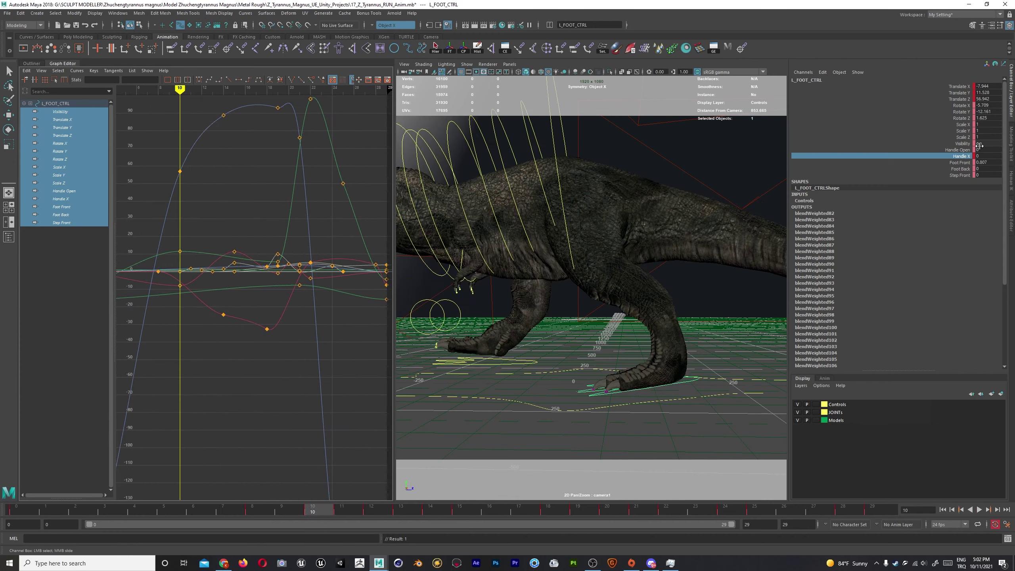
pyautogui.hotkey('alt', 'v')
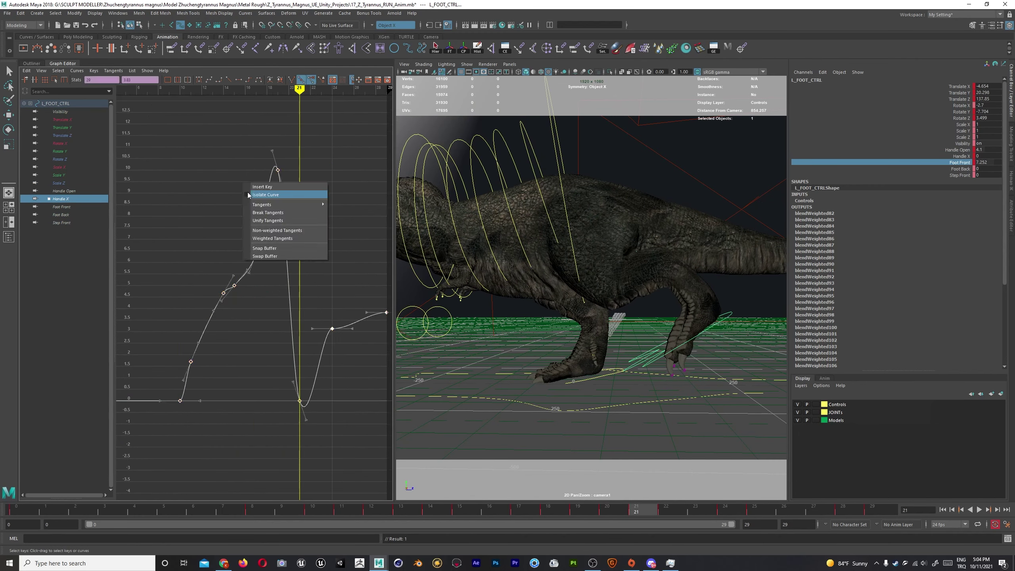
# Raise the left foot's Translate Z peak keys and lower a selected key, then replay.
pyautogui.click(265, 194)
pyautogui.press('w')
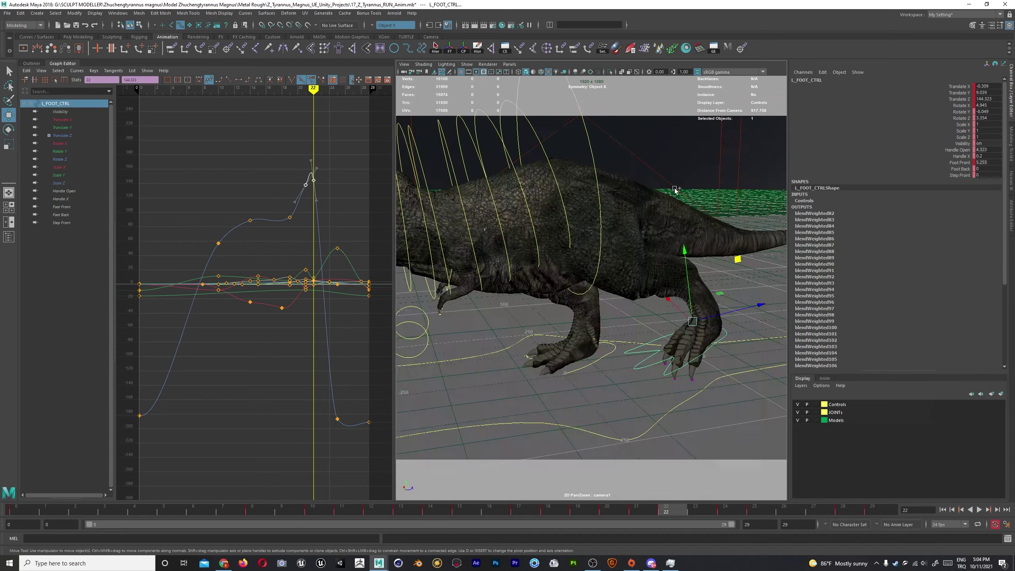
pyautogui.moveTo(320, 192)
pyautogui.keyDown('alt'); pyautogui.mouseDown(button='right')
pyautogui.moveTo(295, 167)
pyautogui.moveTo(173, 112)
pyautogui.mouseUp(button='right'); pyautogui.keyUp('alt')
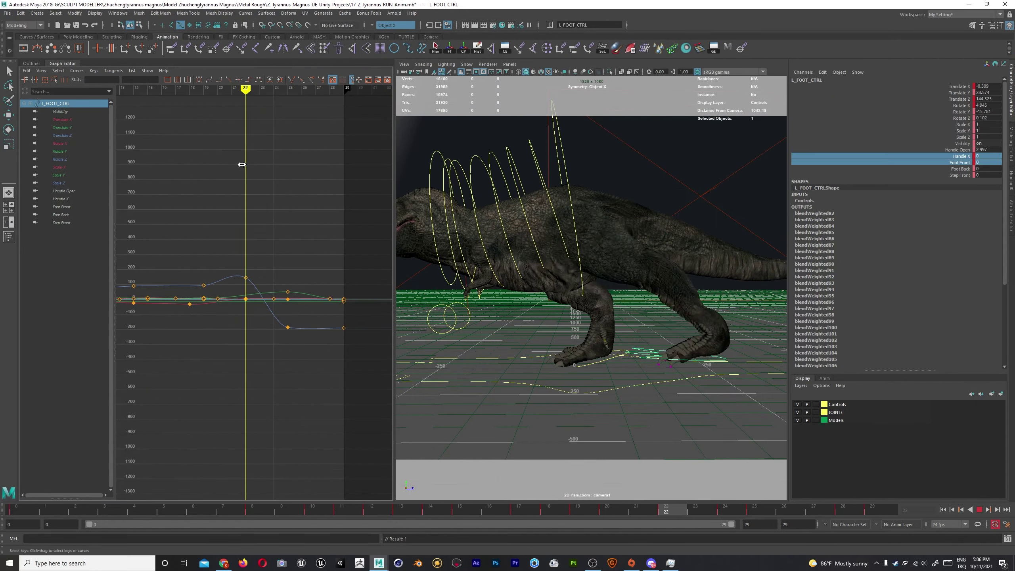
pyautogui.press('a')
pyautogui.moveTo(258, 154); pyautogui.dragTo(258, 92)
pyautogui.click(209, 80)
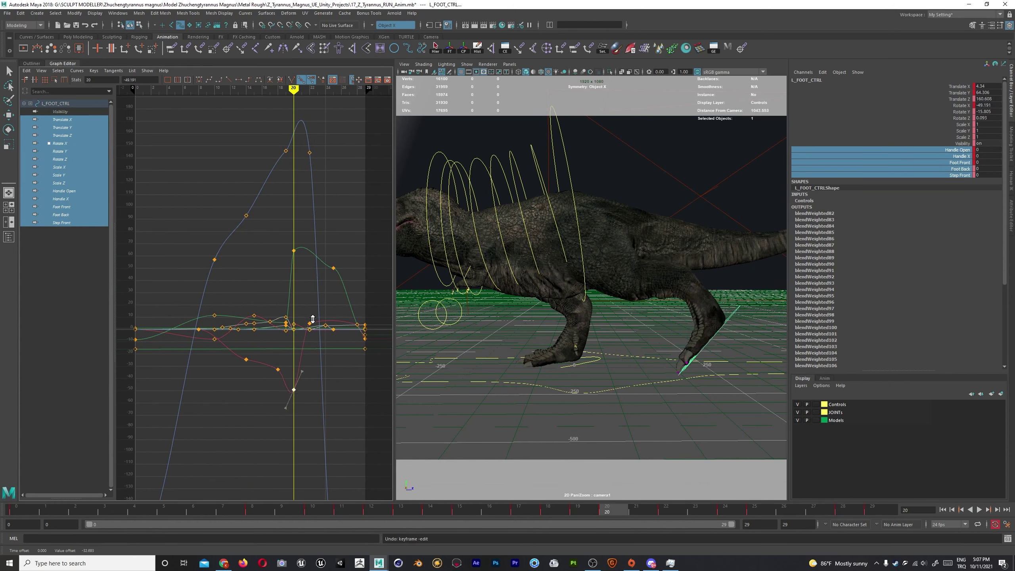
pyautogui.moveTo(312, 319); pyautogui.dragTo(312, 328, button='middle')
pyautogui.hotkey('alt', 'v')
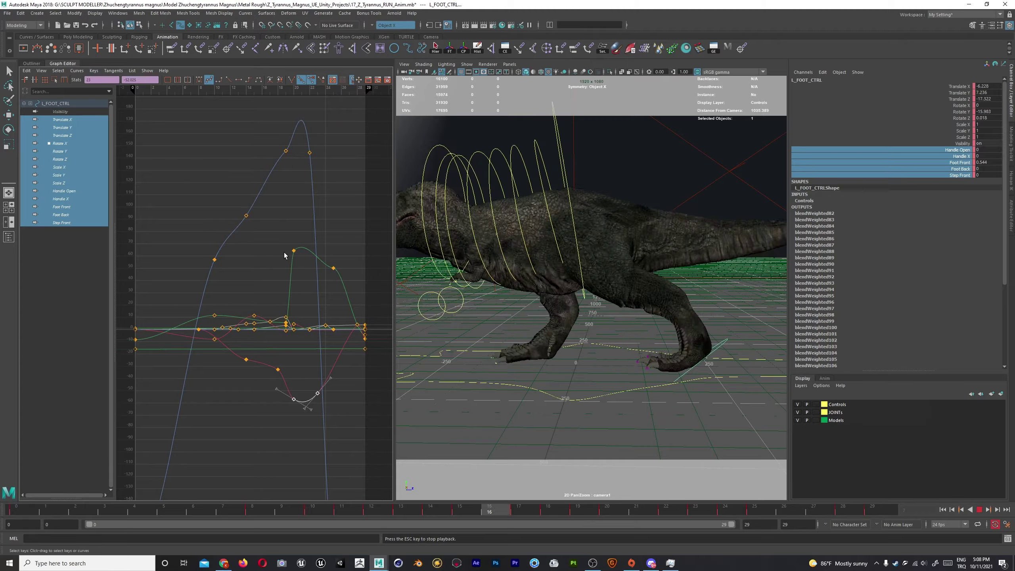
# Reselect the left foot controller and check its frame-10 Translate Y key during playback.
pyautogui.click(478, 245)
pyautogui.moveTo(394, 256); pyautogui.dragTo(306, 255)
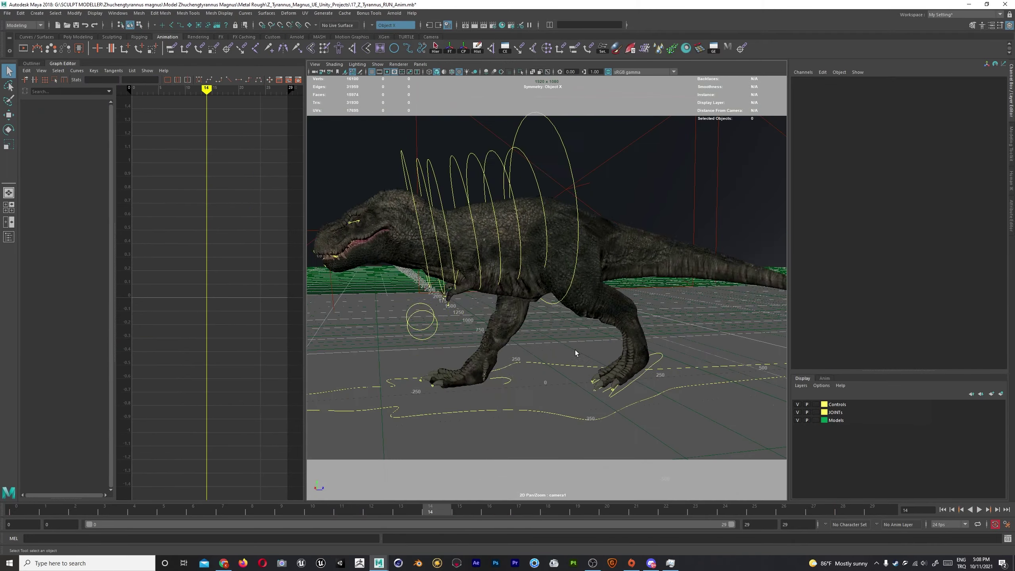
pyautogui.click(576, 353)
pyautogui.hotkey('alt', 'v')
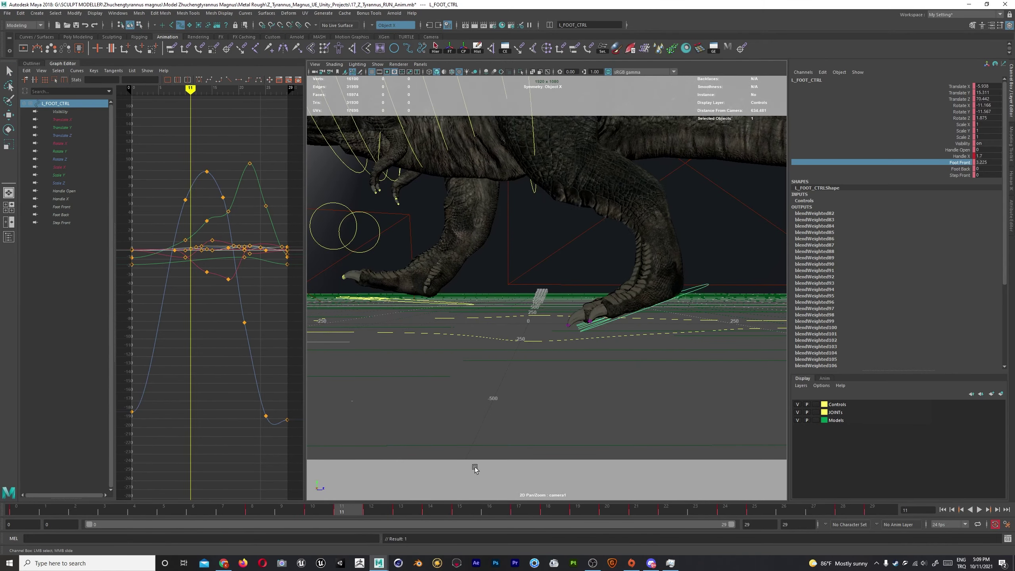
pyautogui.keyDown('alt'); pyautogui.moveTo(475, 468); pyautogui.dragTo(534, 340); pyautogui.keyUp('alt')
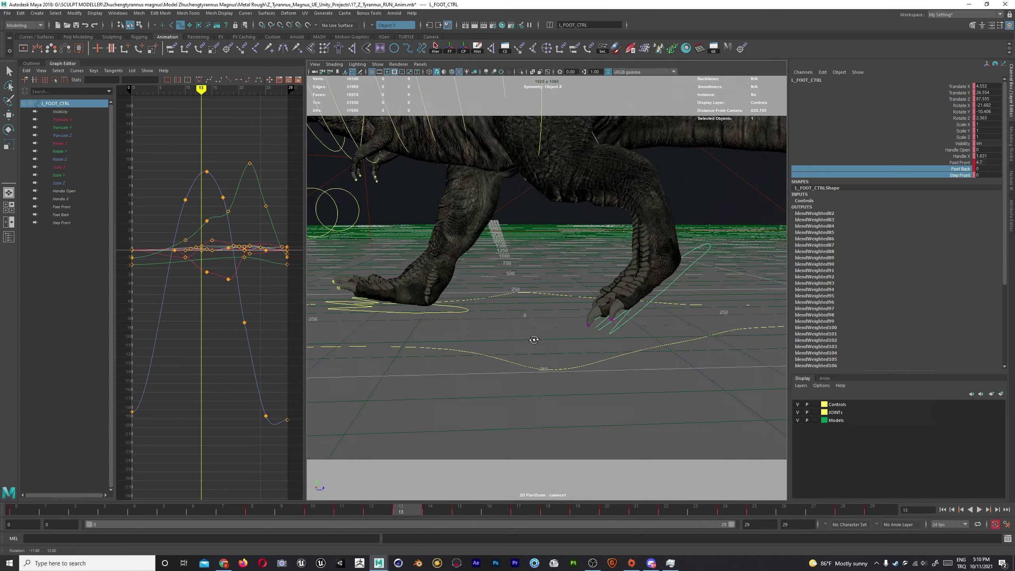
pyautogui.click(162, 184)
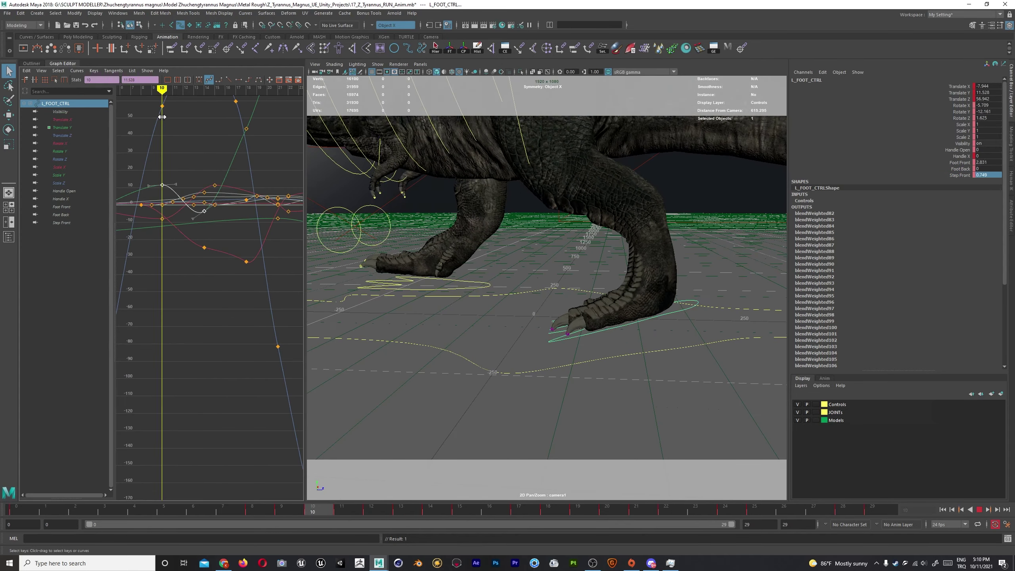
pyautogui.hotkey('alt', 'v')
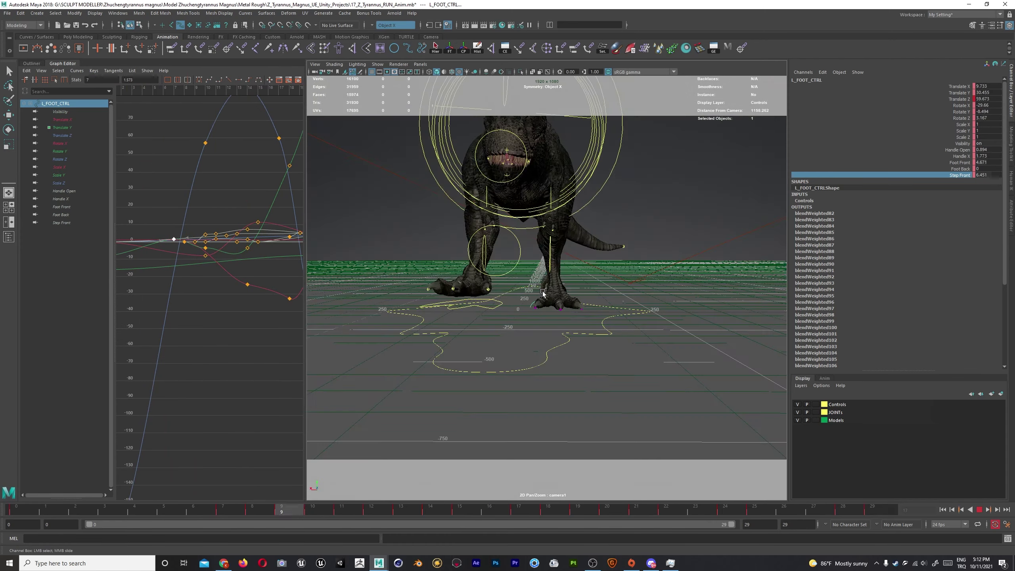
pyautogui.hotkey('alt', 'v')
pyautogui.press('a')
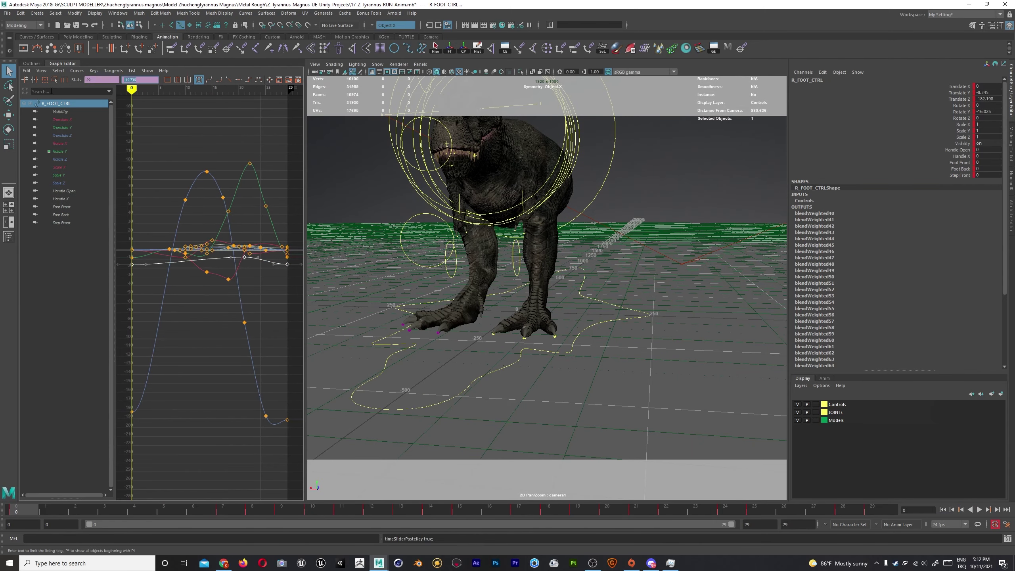
# Make the foot curves cycle beyond the keyed range and undo a key edit at frame 20.
pyautogui.moveTo(305, 115); pyautogui.dragTo(492, 115)
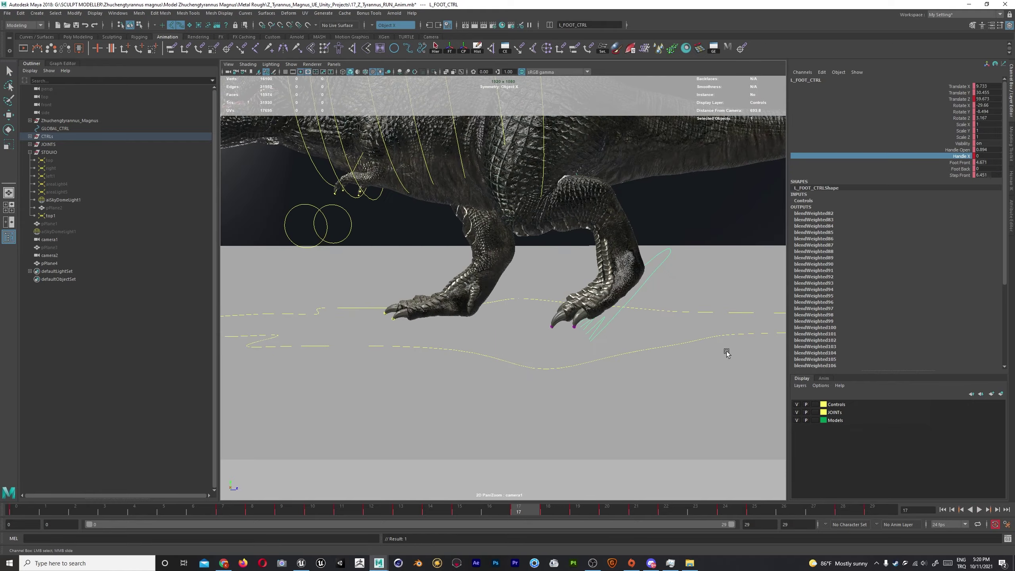
pyautogui.hotkey('alt', 'v')
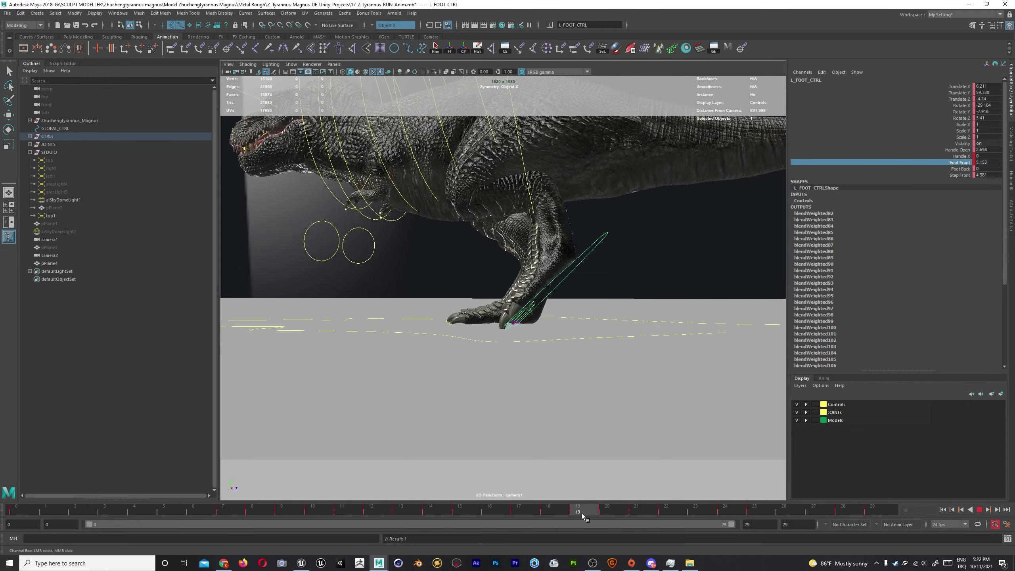
pyautogui.hotkey('alt', 'v')
pyautogui.click(63, 63)
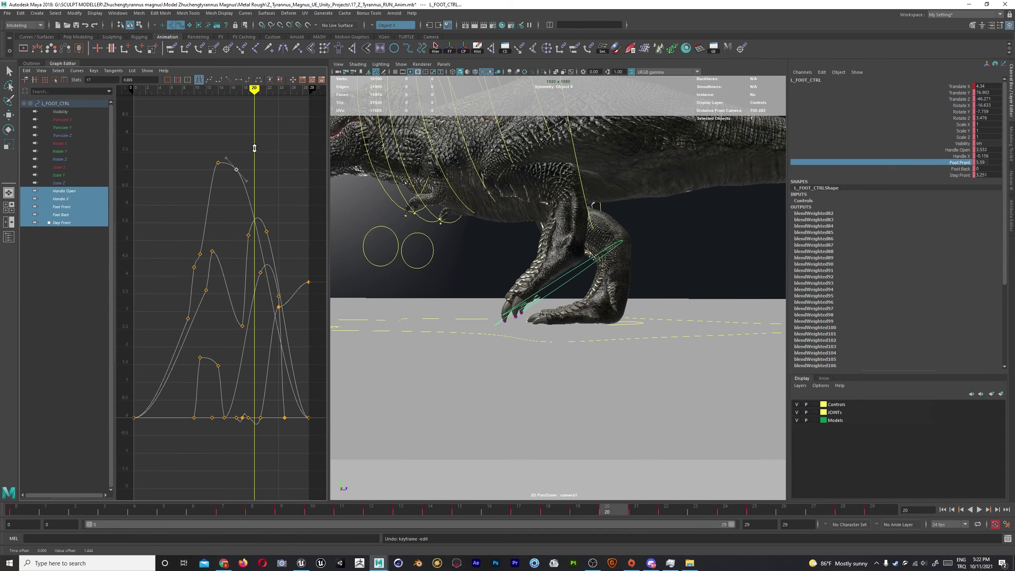
pyautogui.hotkey('ctrl', 'z')
pyautogui.hotkey('alt', 'v')
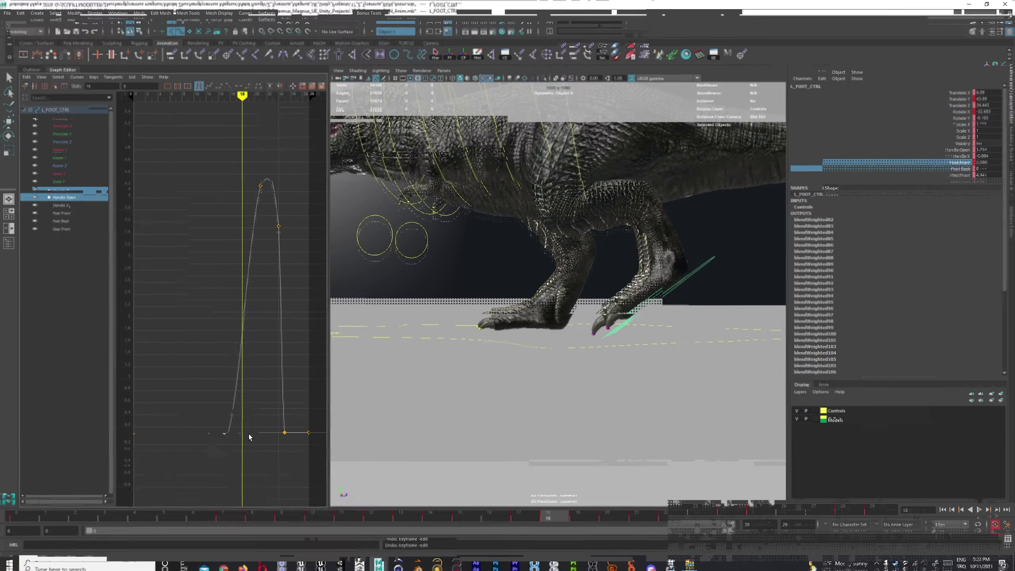
# Review the foot's run stride from side and top views during playback.
pyautogui.moveTo(561, 333); pyautogui.dragTo(503, 354)
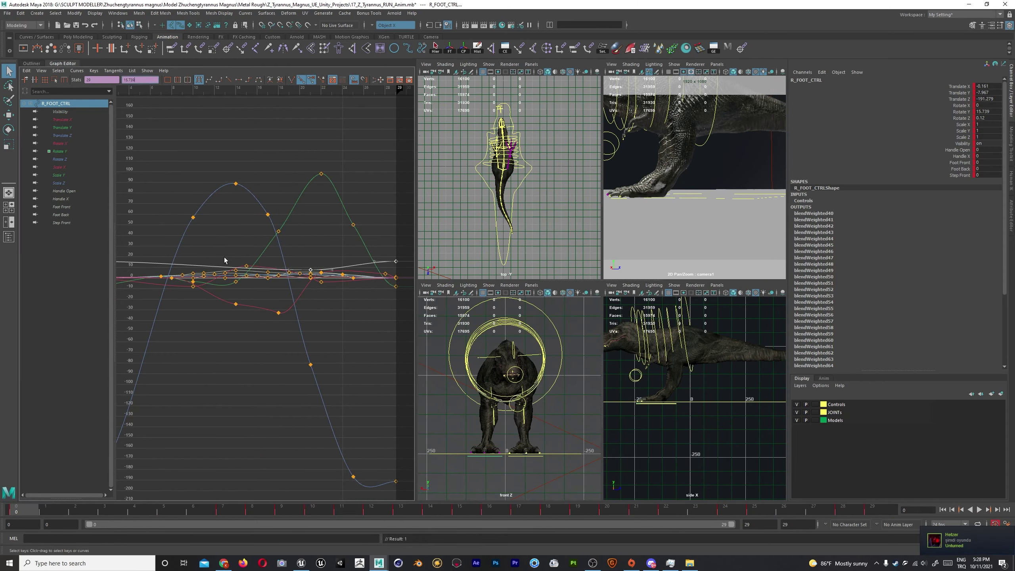
pyautogui.hotkey('alt', 'v')
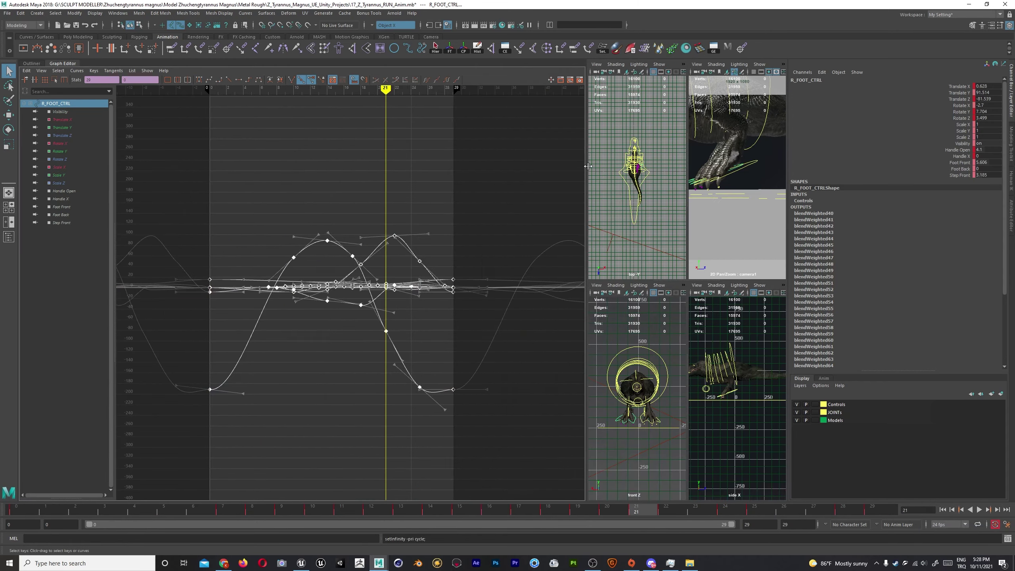
pyautogui.press('space')
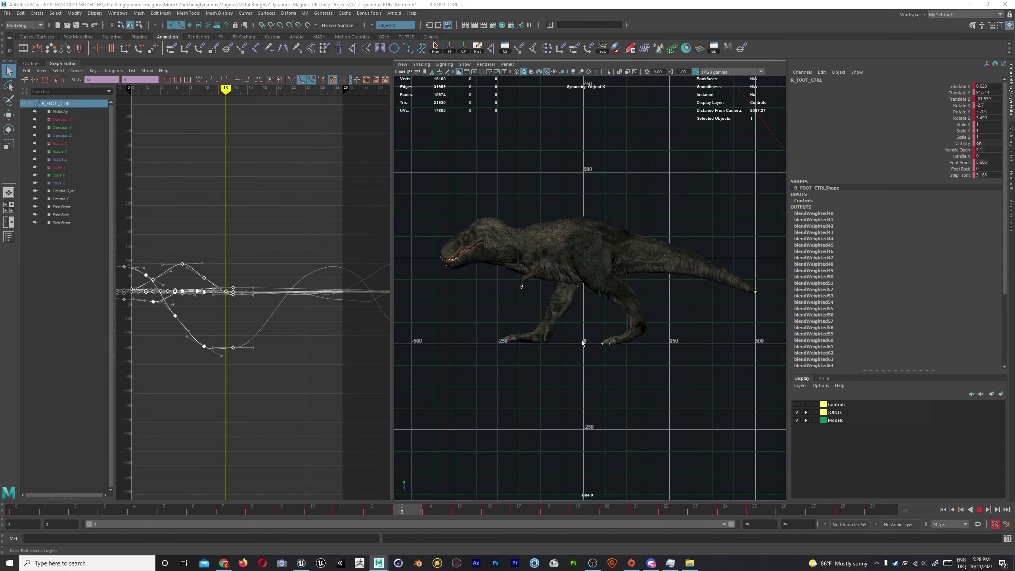
pyautogui.press('space')
pyautogui.press('space')
pyautogui.press('space')
pyautogui.press('space')
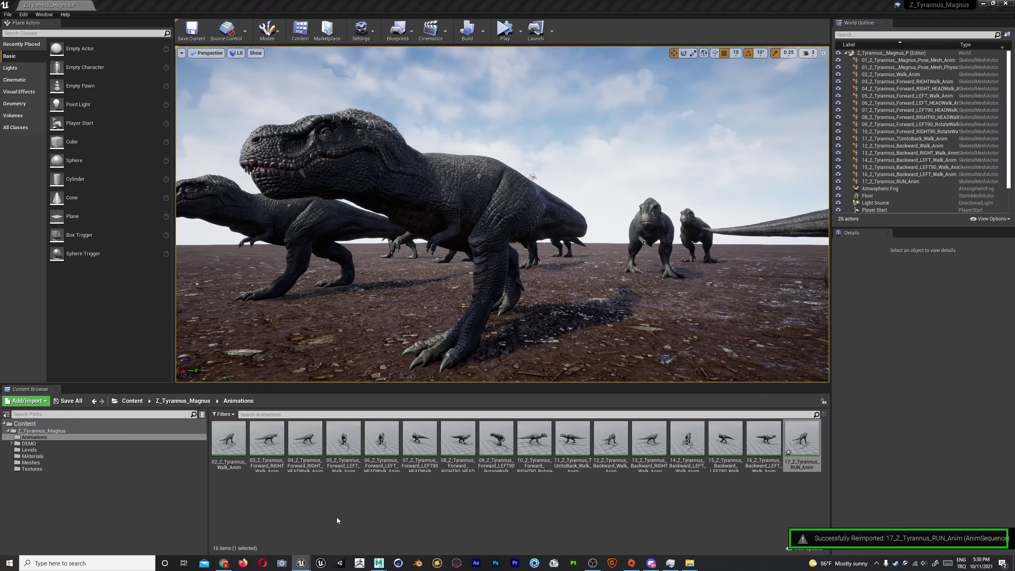
# Open 17_Z_Tyrannus_RUN_Anim in Unreal's Animation editor to play it.
pyautogui.doubleClick(801, 438)
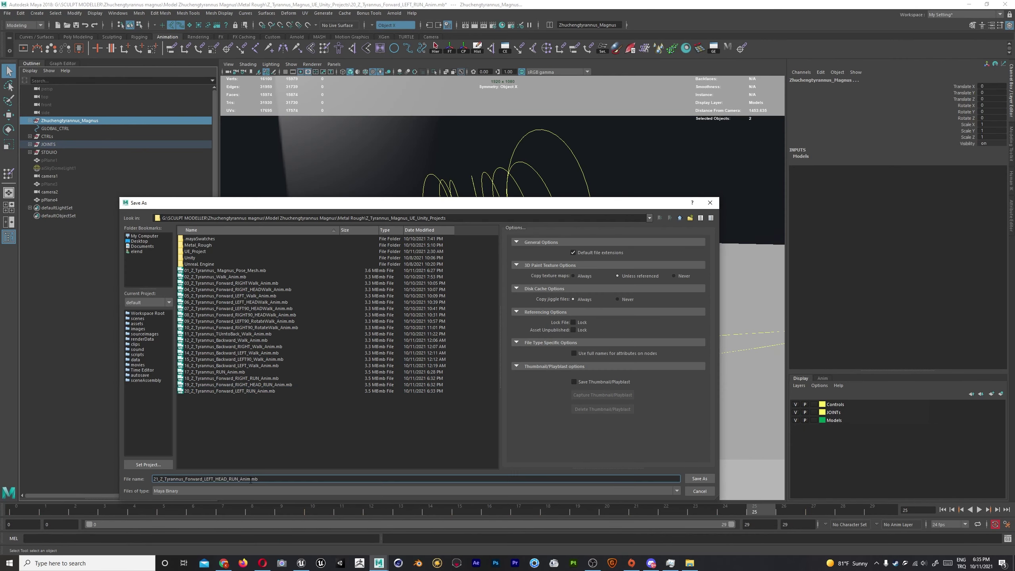
# Confirm the new run-variant file name, then save another as 24_Z_Tyrannus_Forward_RIGHT90_RUN_Anim.
pyautogui.press('Return')
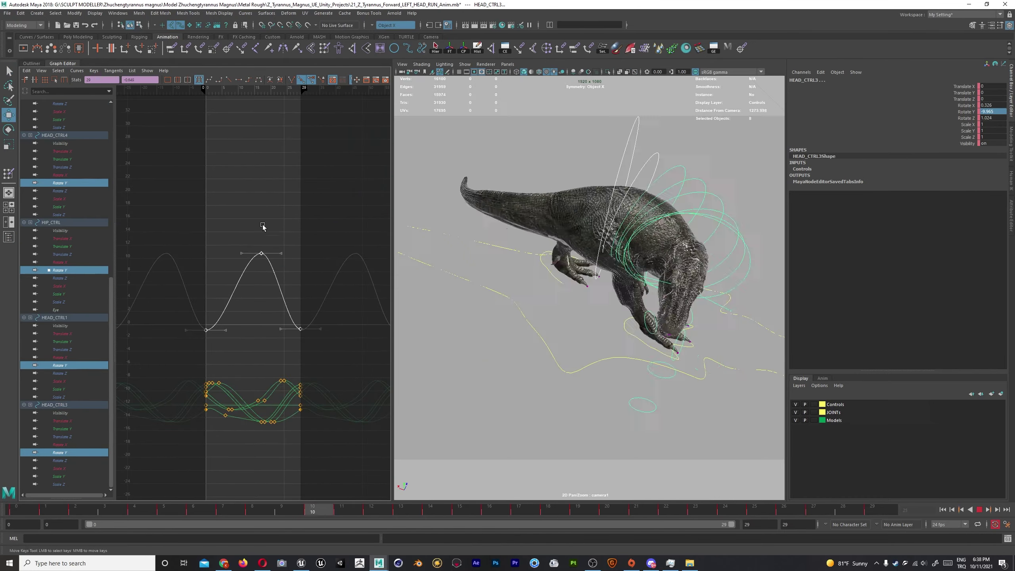
pyautogui.press('space')
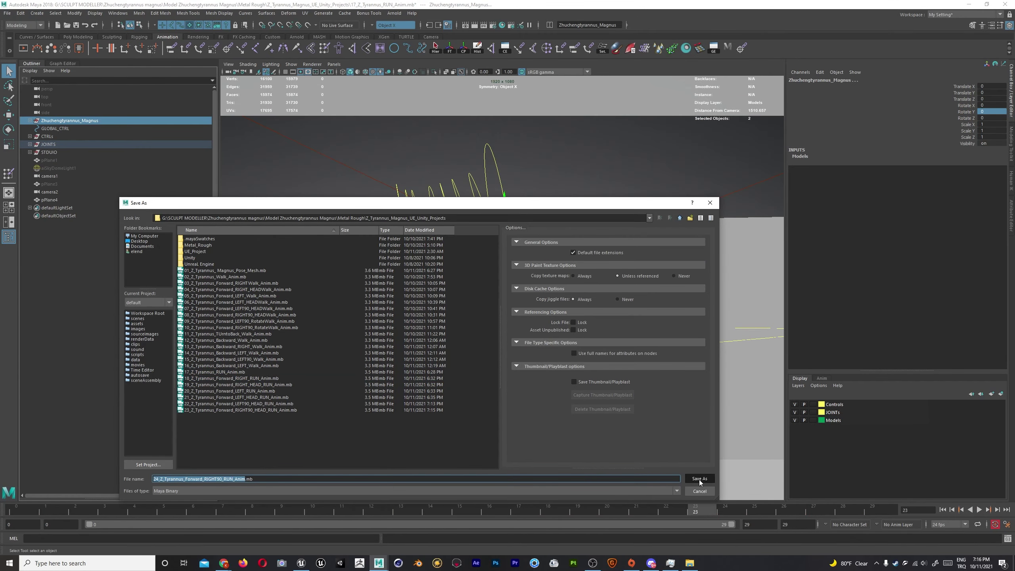
pyautogui.click(699, 479)
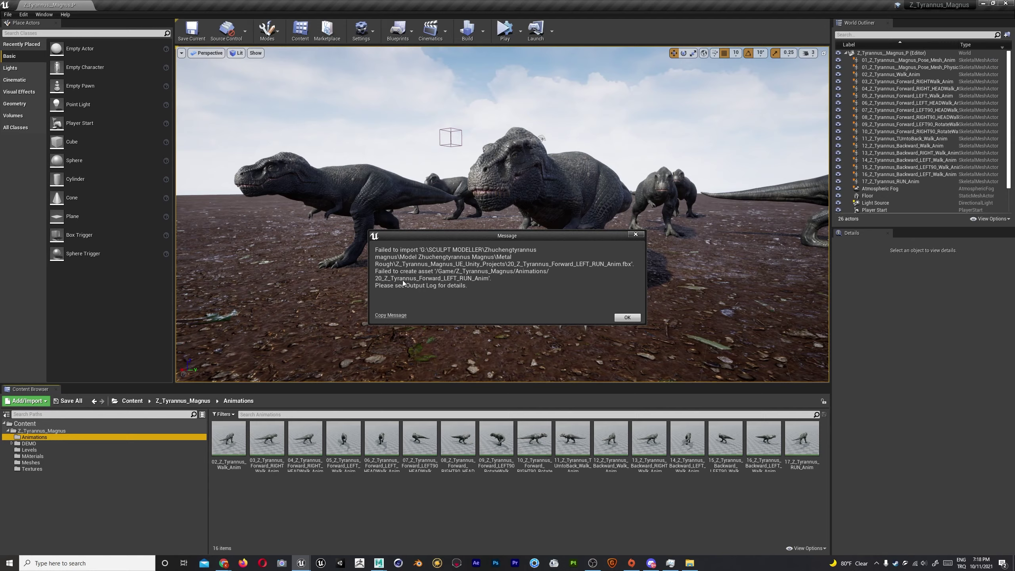
# Dismiss the failed-import message in Unreal Engine.
pyautogui.click(626, 317)
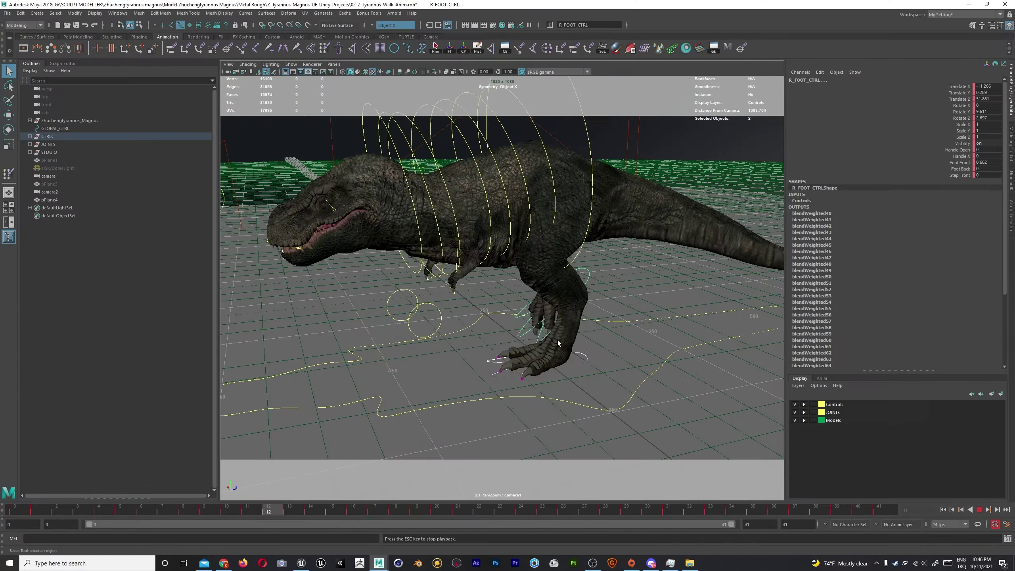
# Stretch the head and tail keys to exaggerate the walk motion, then play it back.
pyautogui.keyDown('alt'); pyautogui.moveTo(472, 248); pyautogui.dragTo(674, 250); pyautogui.keyUp('alt')
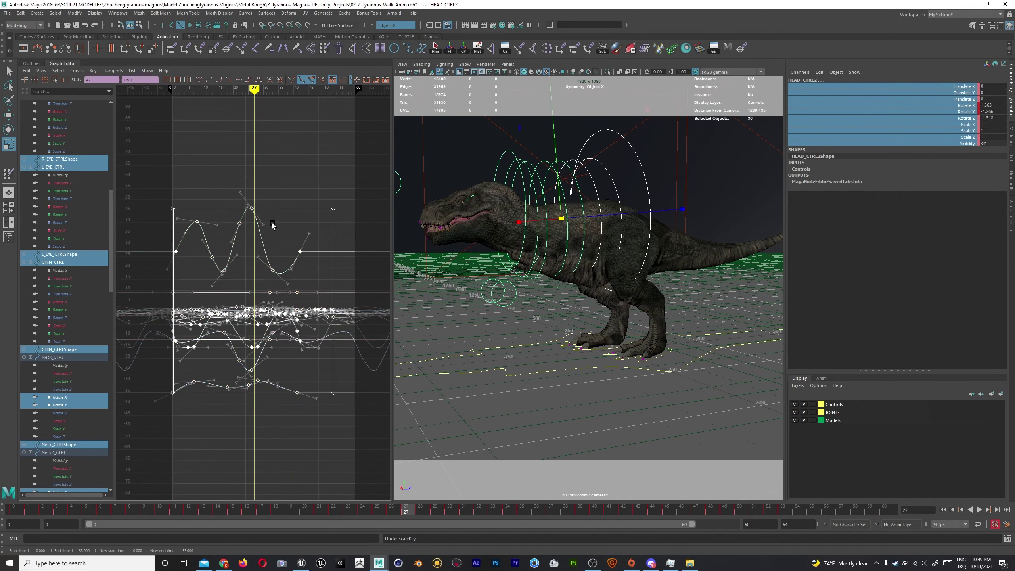
pyautogui.moveTo(281, 287); pyautogui.dragTo(287, 306)
pyautogui.hotkey('alt', 'v')
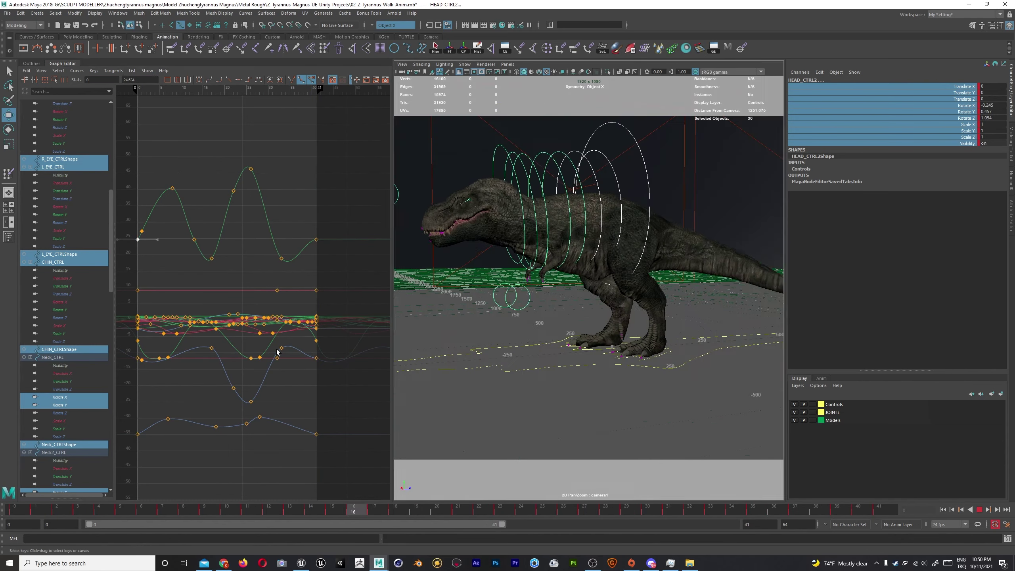
pyautogui.press('w')
pyautogui.press('f')
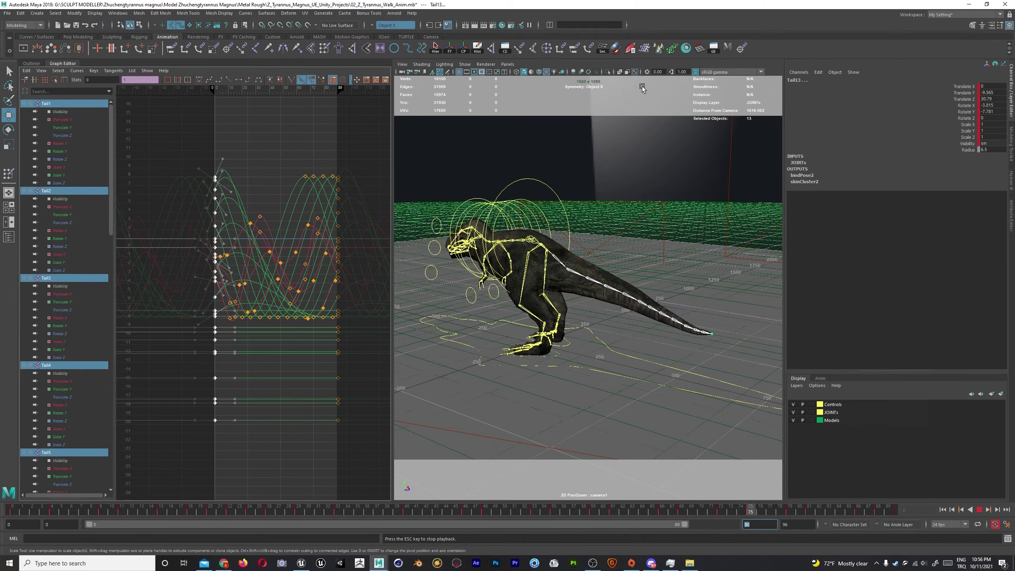
pyautogui.click(652, 351)
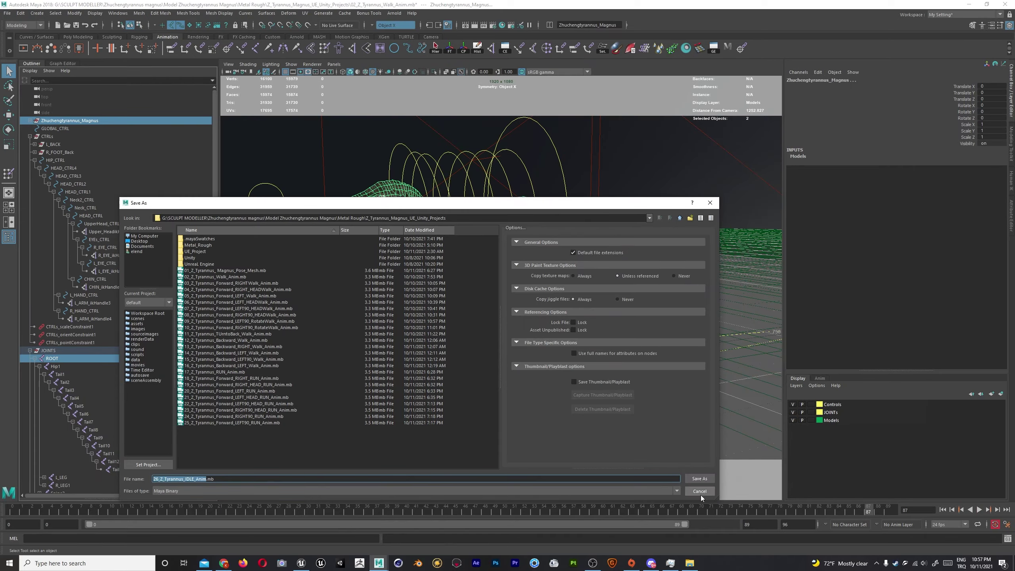
# Save the reworked scene as 26_Z_Tyrannus_IDLE_Anim.mb.
pyautogui.click(699, 478)
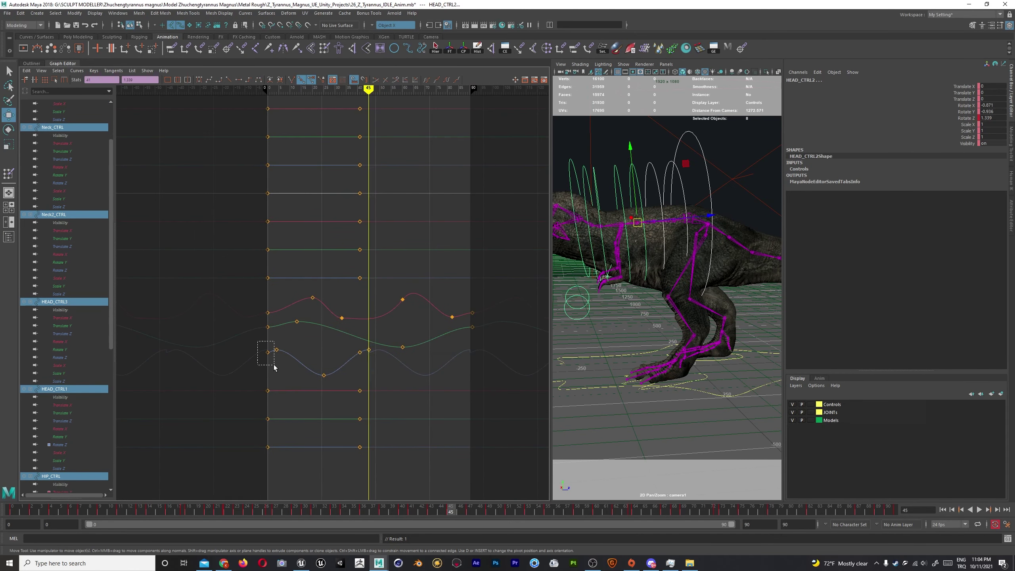
# Set the curves' Post Infinity to cycle, select all animation curves and play the idle.
pyautogui.click(170, 100)
pyautogui.moveTo(331, 285); pyautogui.dragTo(326, 270)
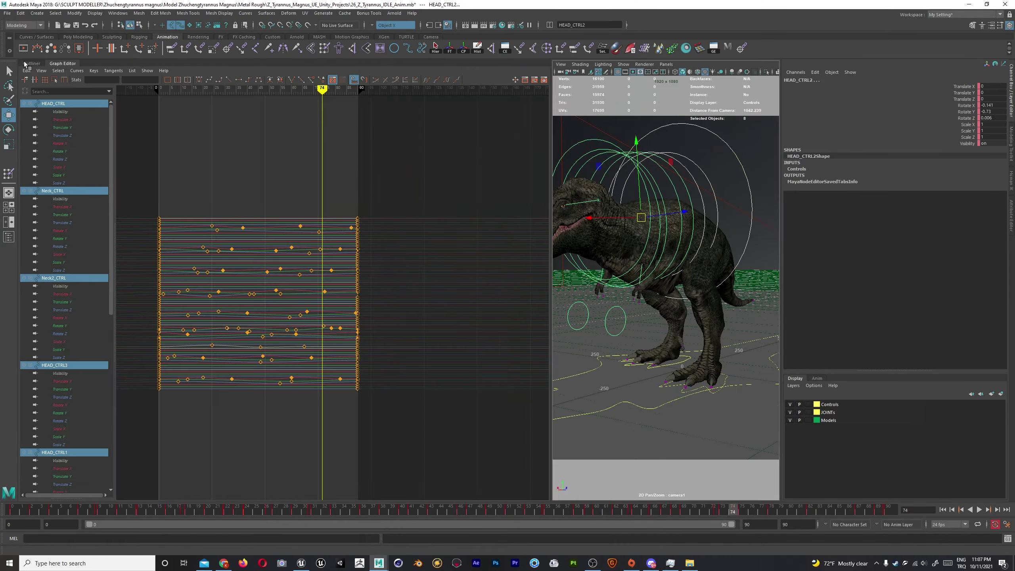
pyautogui.press('a')
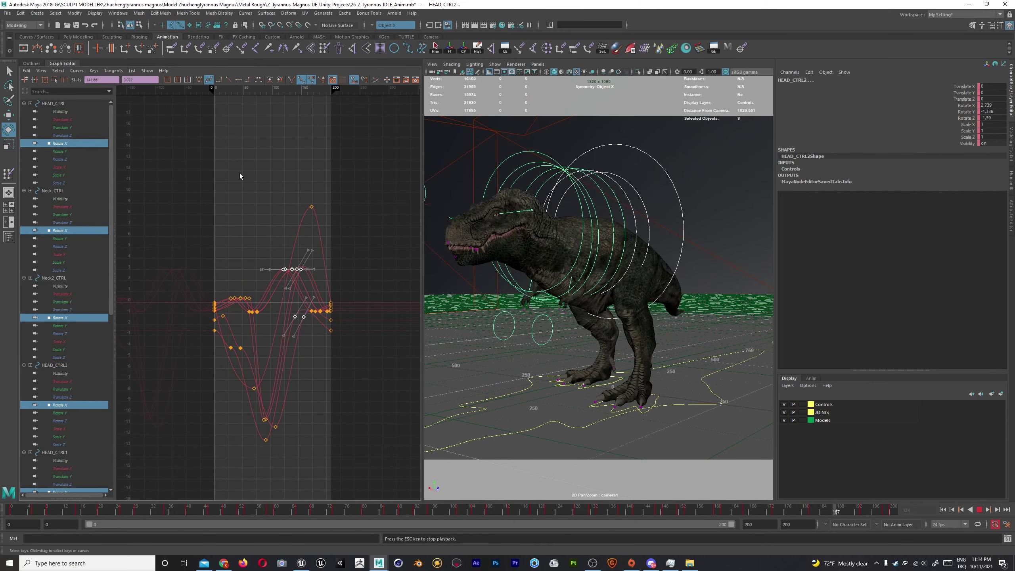
pyautogui.press('Escape')
pyautogui.rightClick(277, 226)
pyautogui.click(285, 245)
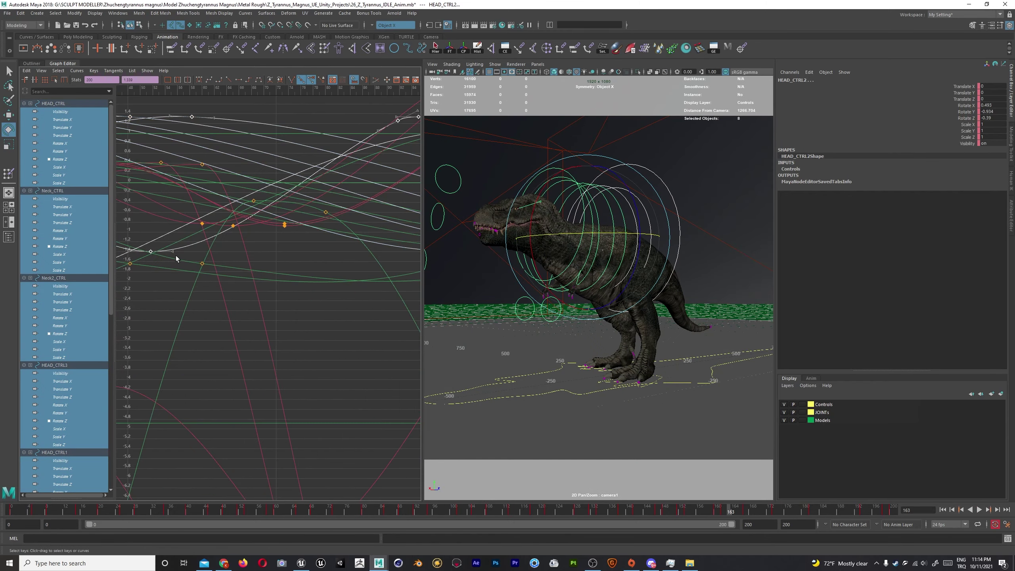
pyautogui.press('a')
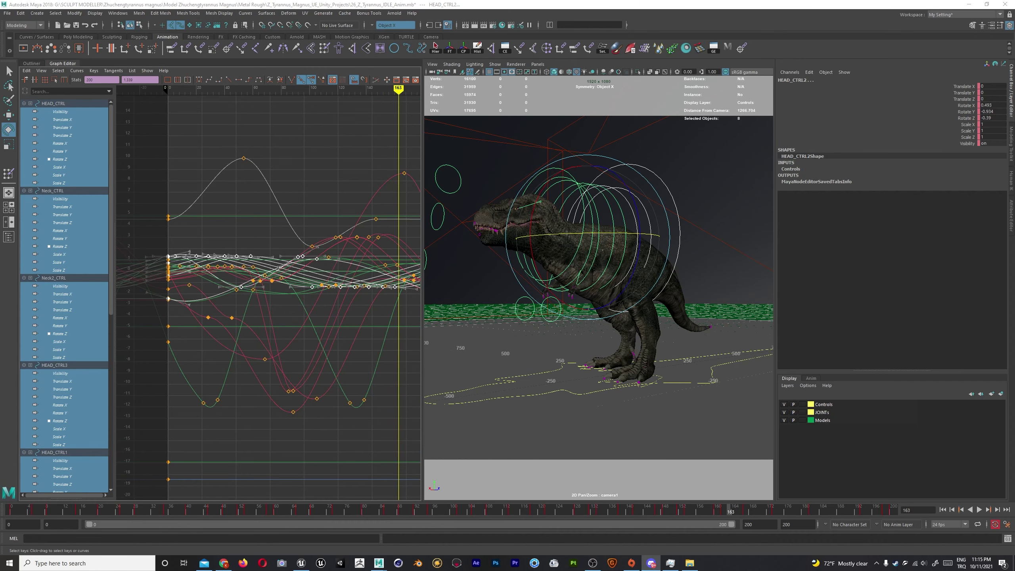
pyautogui.hotkey('alt', 'v')
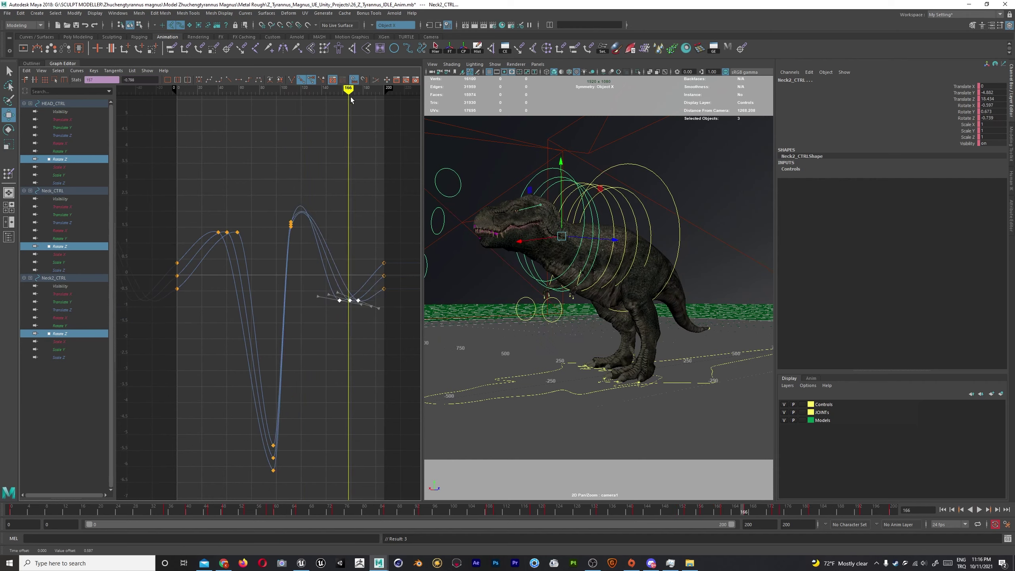
# Raise the neck and head Rotate Z peak keys to about 4.8, isolating Neck2_CTRL's curve.
pyautogui.hotkey('ctrl', 'z')
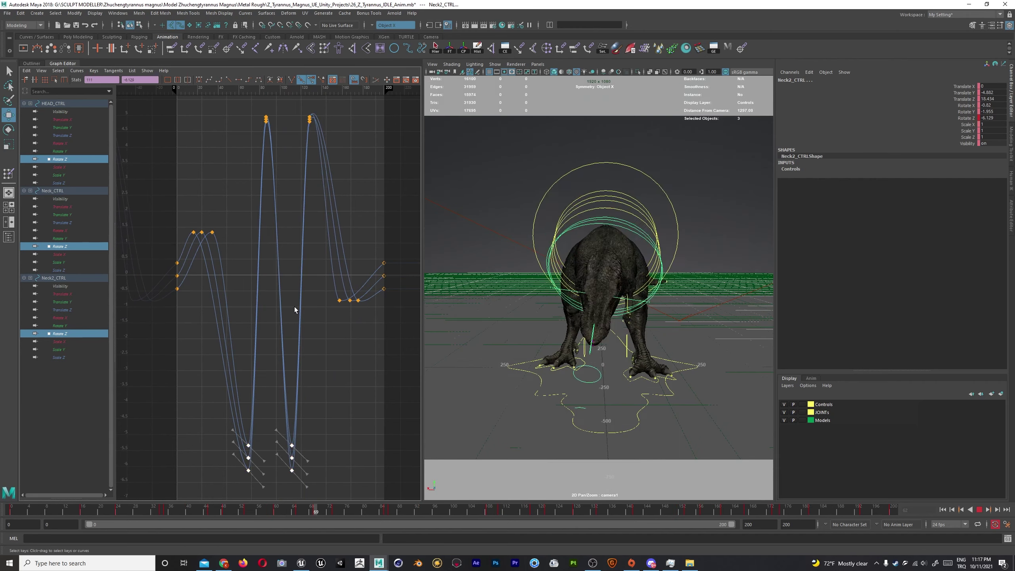
pyautogui.moveTo(423, 203); pyautogui.dragTo(590, 203)
pyautogui.moveTo(528, 173); pyautogui.dragTo(444, 200)
pyautogui.click(324, 238)
pyautogui.press('f')
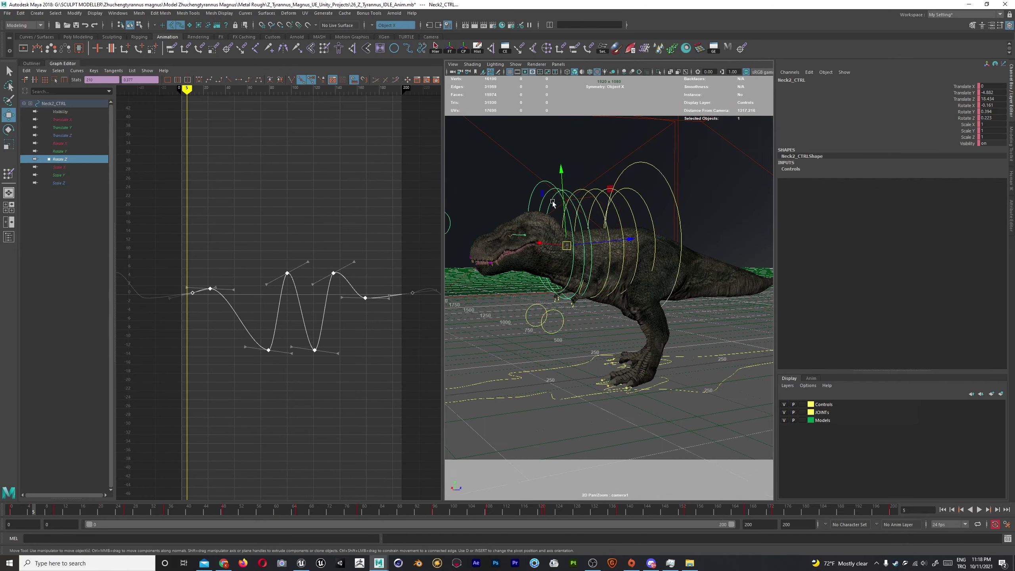
pyautogui.press('a')
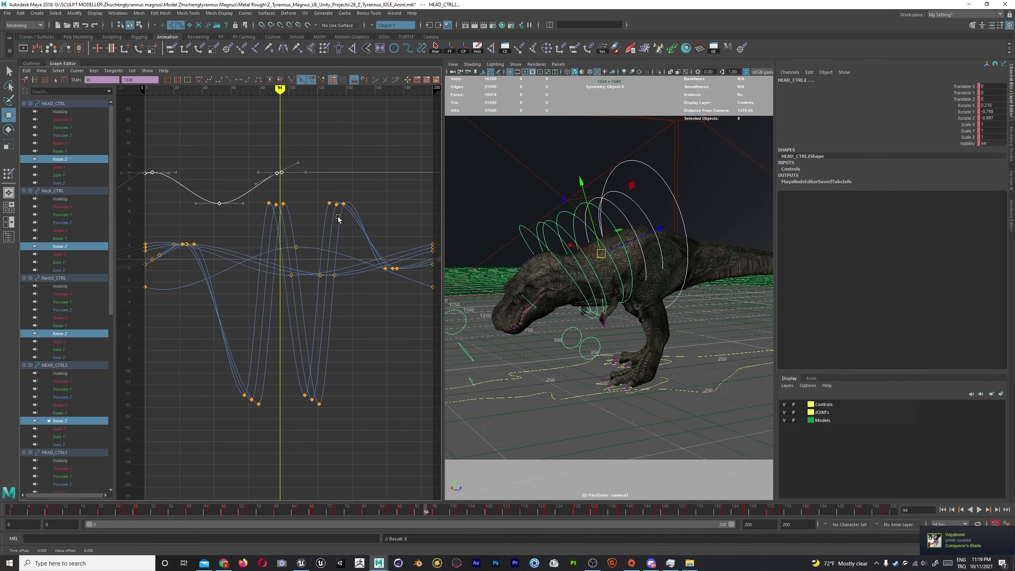
pyautogui.moveTo(192, 243); pyautogui.dragTo(369, 401)
pyautogui.click(521, 286)
pyautogui.press('f')
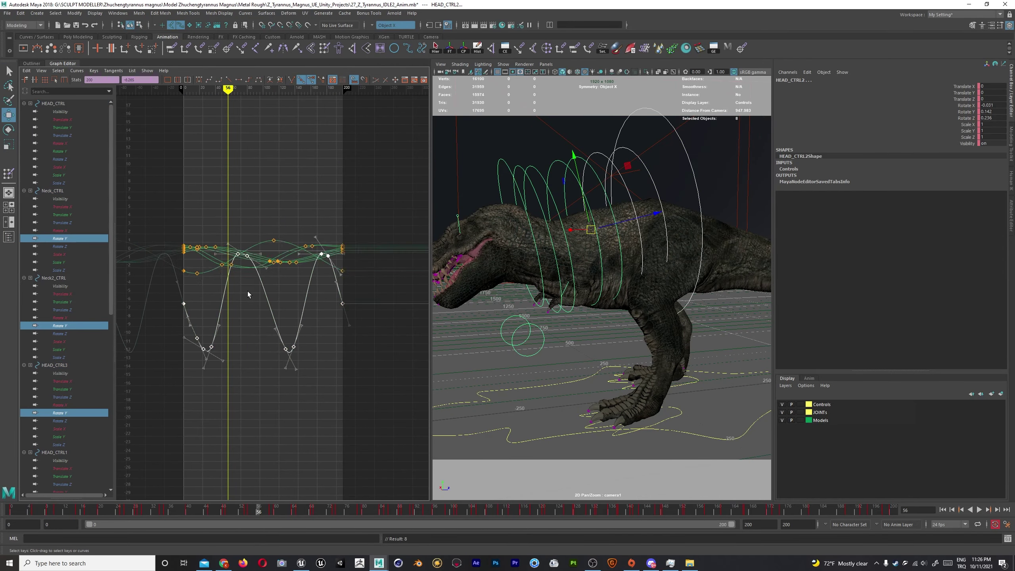
# Save the idle under a new name and stretch the head and hip rotation keys taller.
pyautogui.moveTo(253, 190); pyautogui.dragTo(207, 237)
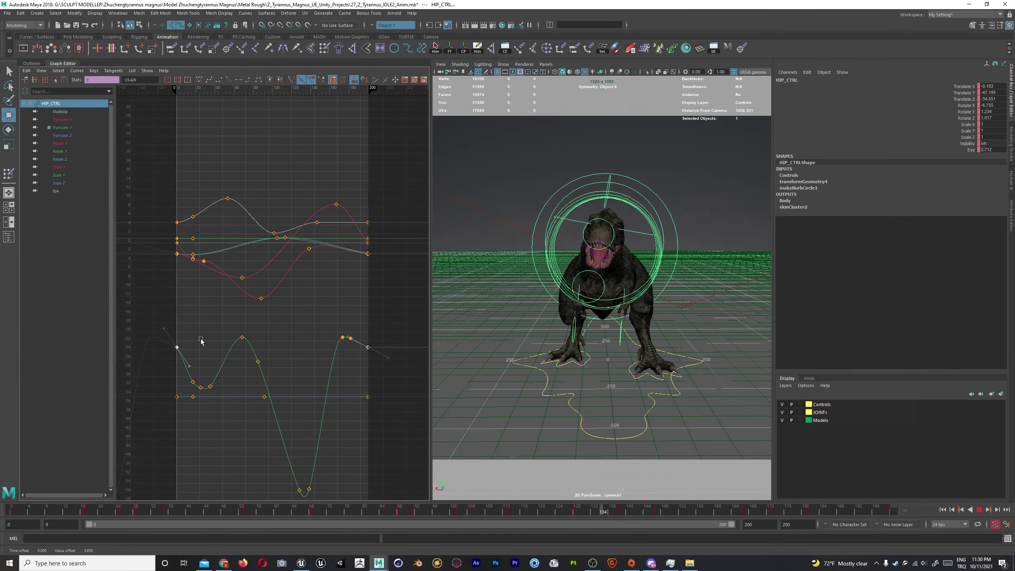
pyautogui.hotkey('ctrl', 'shift', 's')
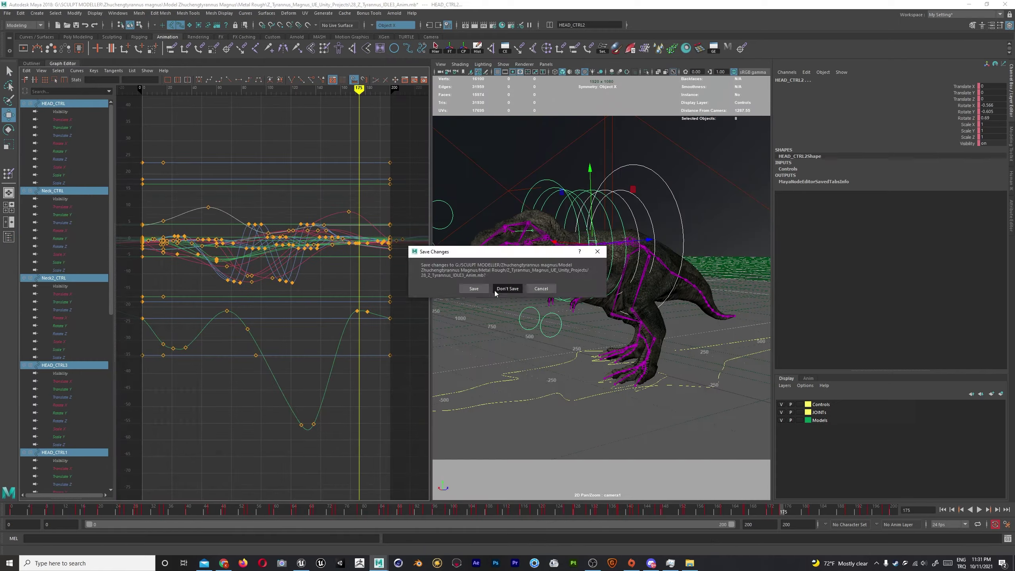
pyautogui.click(495, 293)
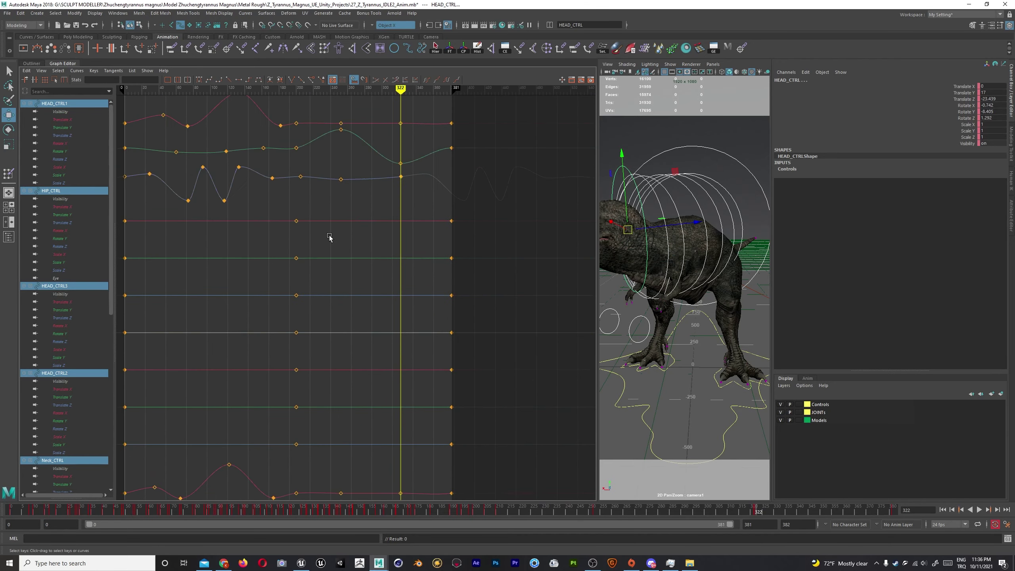
pyautogui.click(415, 80)
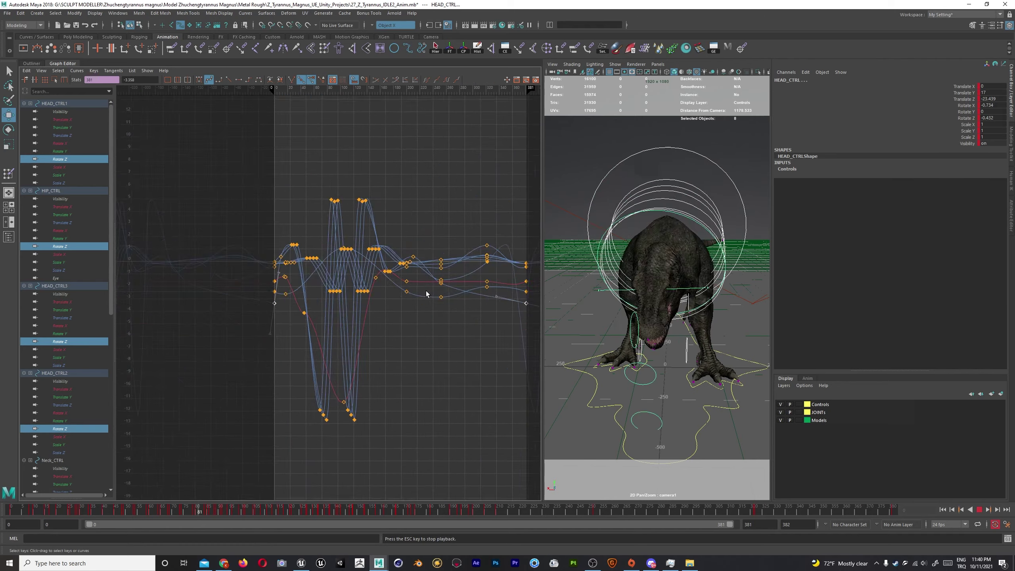
pyautogui.moveTo(378, 213); pyautogui.dragTo(378, 207, button='middle')
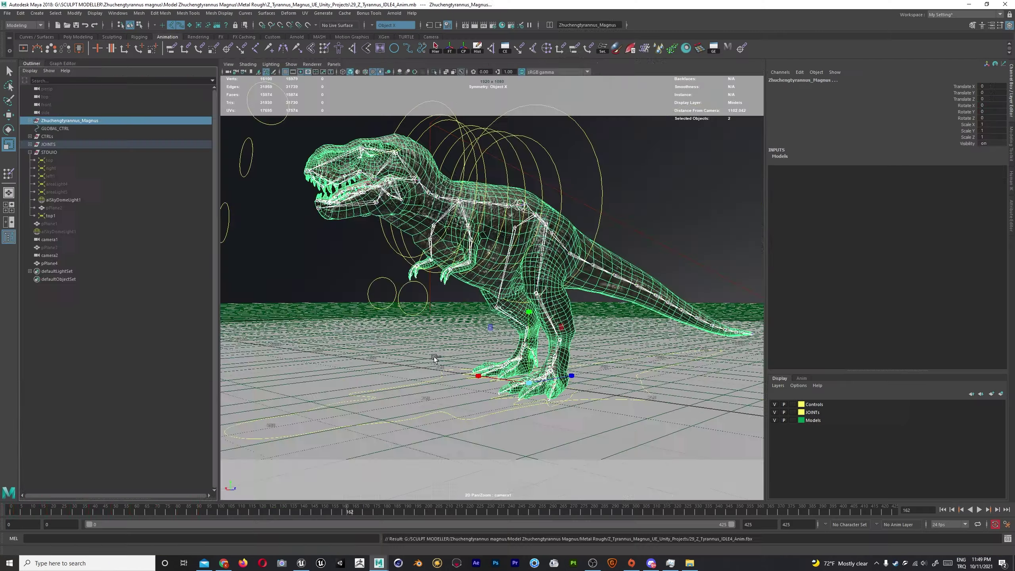
# Play back the IDLE4 idle animation in the timeline.
pyautogui.hotkey('alt', 'v')
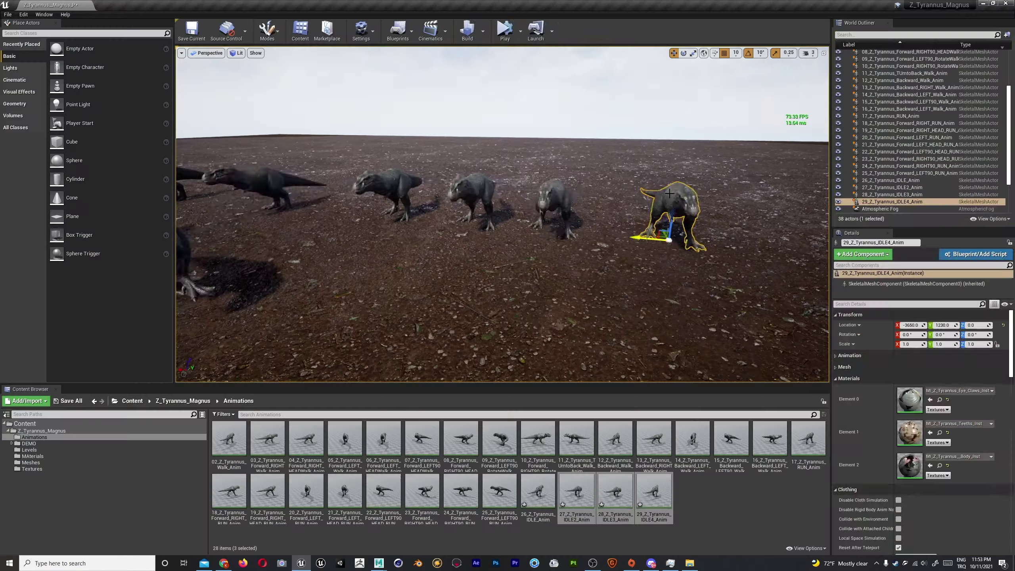
# Switch from Unreal Engine back to the Maya animation scene.
pyautogui.click(379, 563)
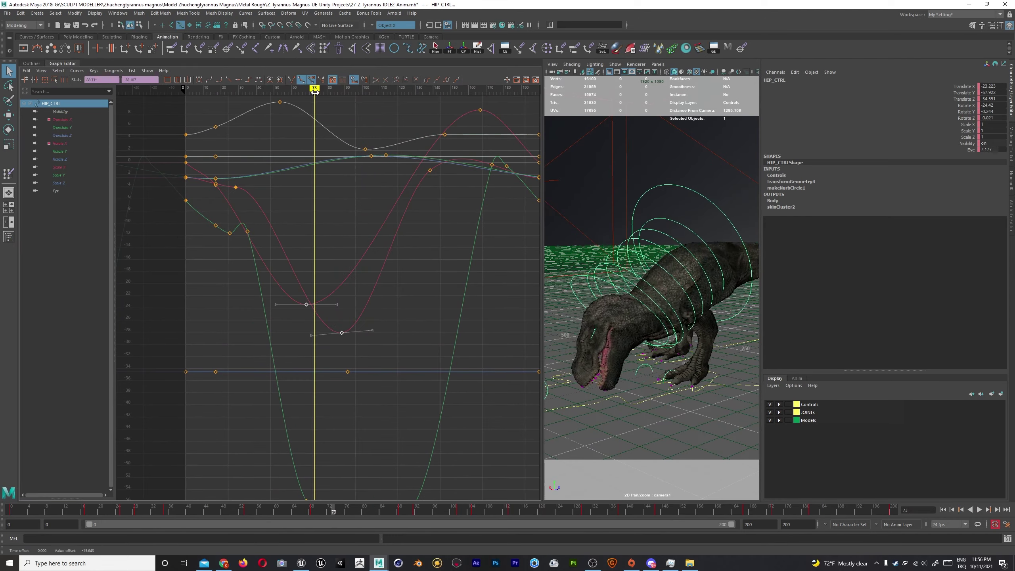
# Key HIP_CTRL's red curves at frame 116, lower those keys, and replay the idle from frame 0.
pyautogui.moveTo(315, 91); pyautogui.dragTo(391, 91)
pyautogui.press('s')
pyautogui.moveTo(393, 185); pyautogui.dragTo(373, 256, button='middle')
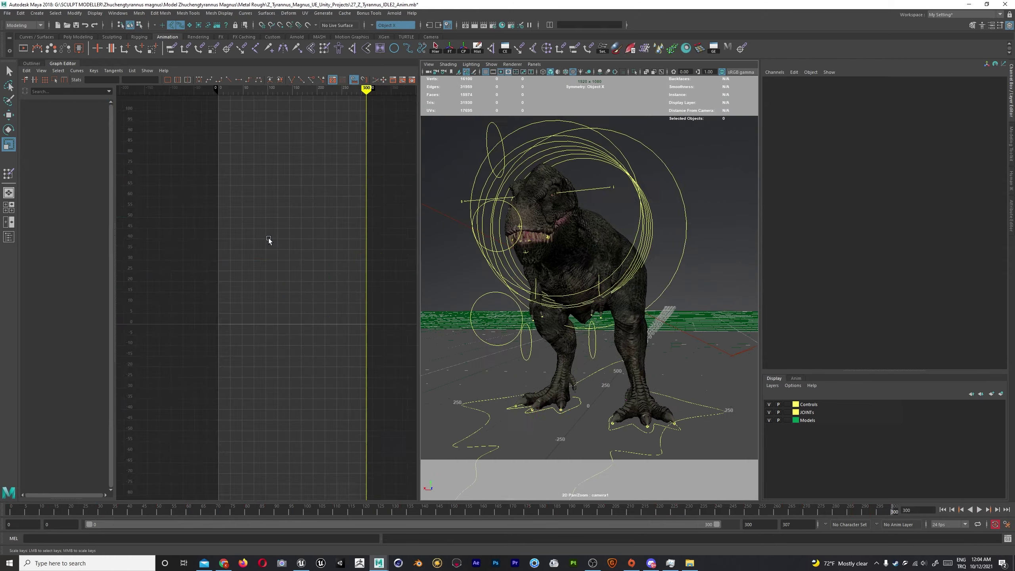
pyautogui.press('a')
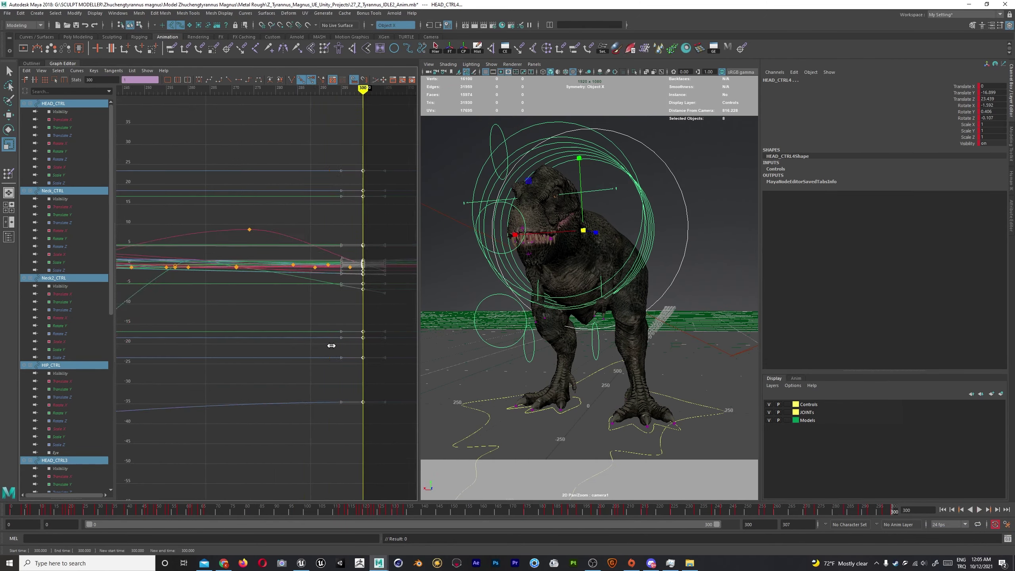
pyautogui.click(12, 512)
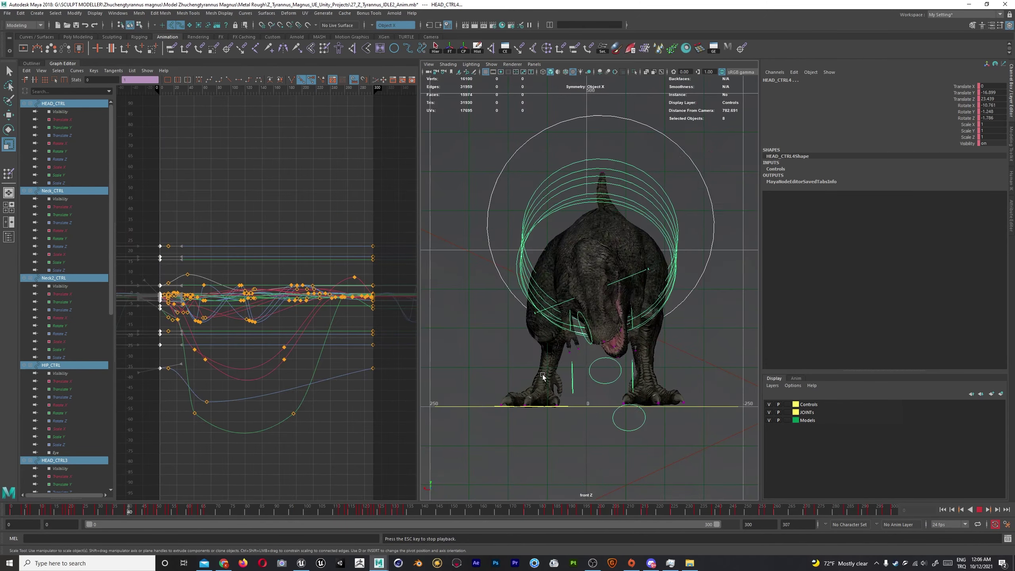
pyautogui.press('a')
pyautogui.hotkey('alt', 'v')
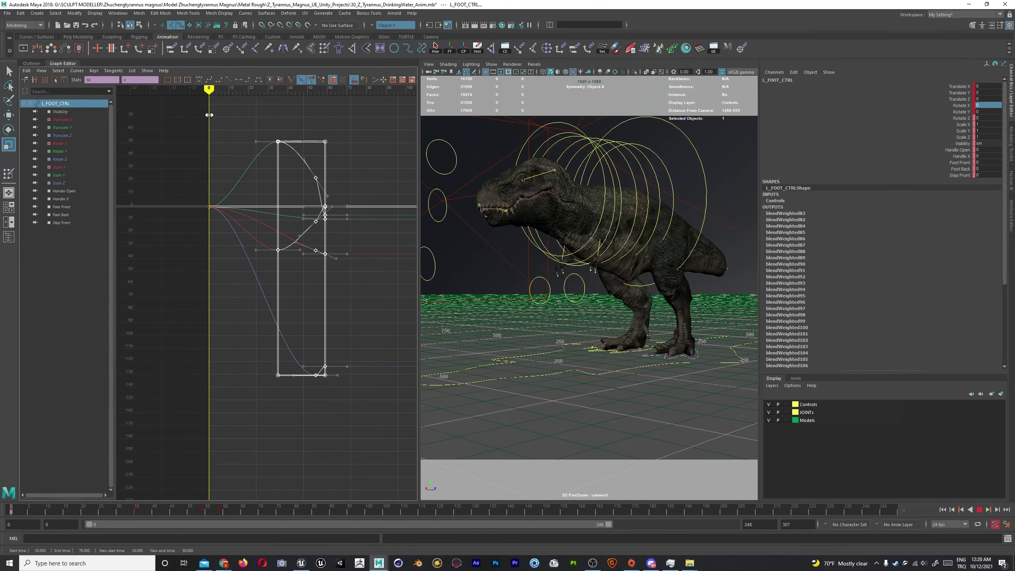
# Rescale and lower the left foot's keys around frame 42 and play the drinking animation.
pyautogui.press('a')
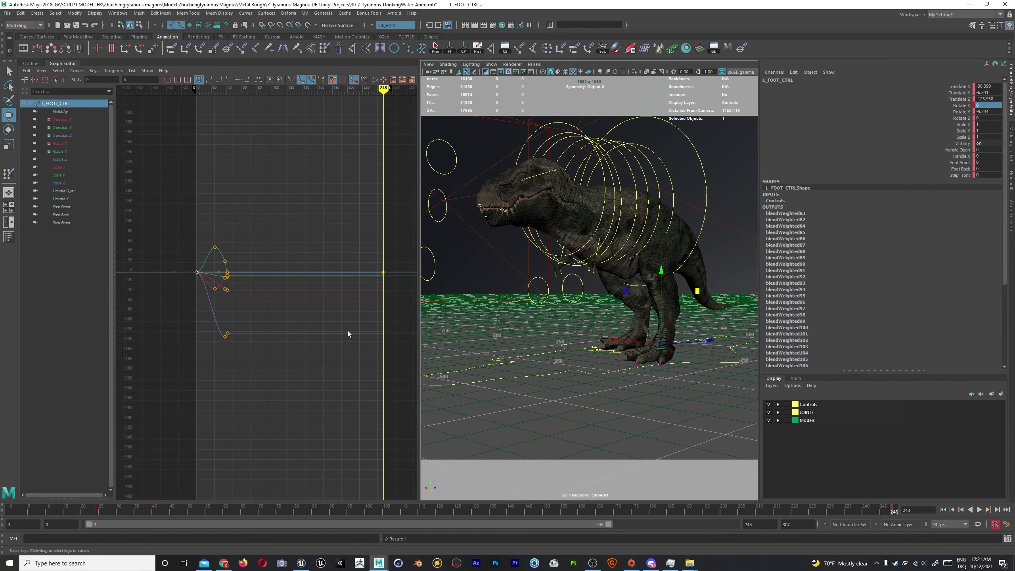
pyautogui.moveTo(324, 88); pyautogui.dragTo(216, 118)
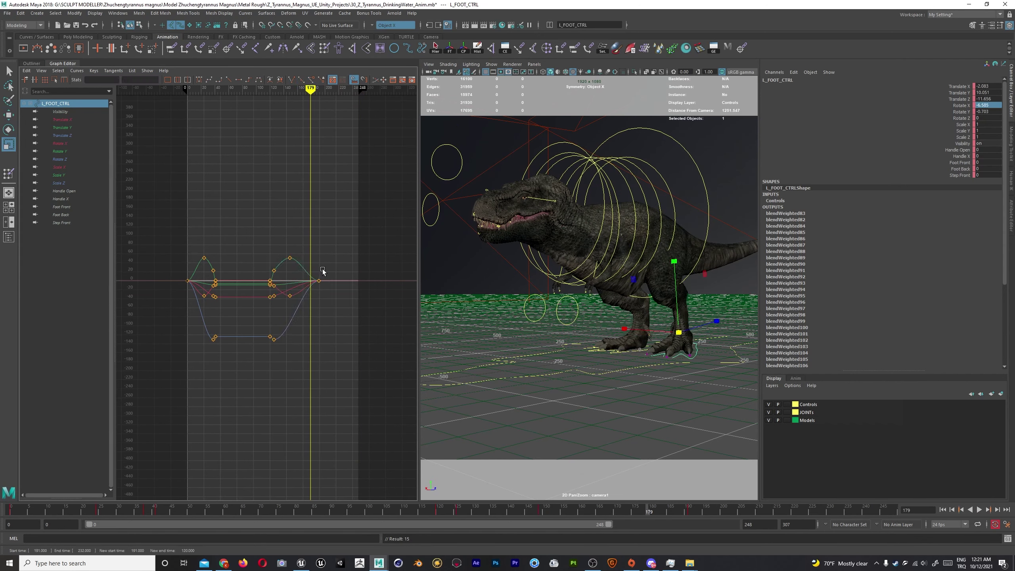
pyautogui.moveTo(323, 272); pyautogui.dragTo(267, 299)
pyautogui.hotkey('alt', 'v')
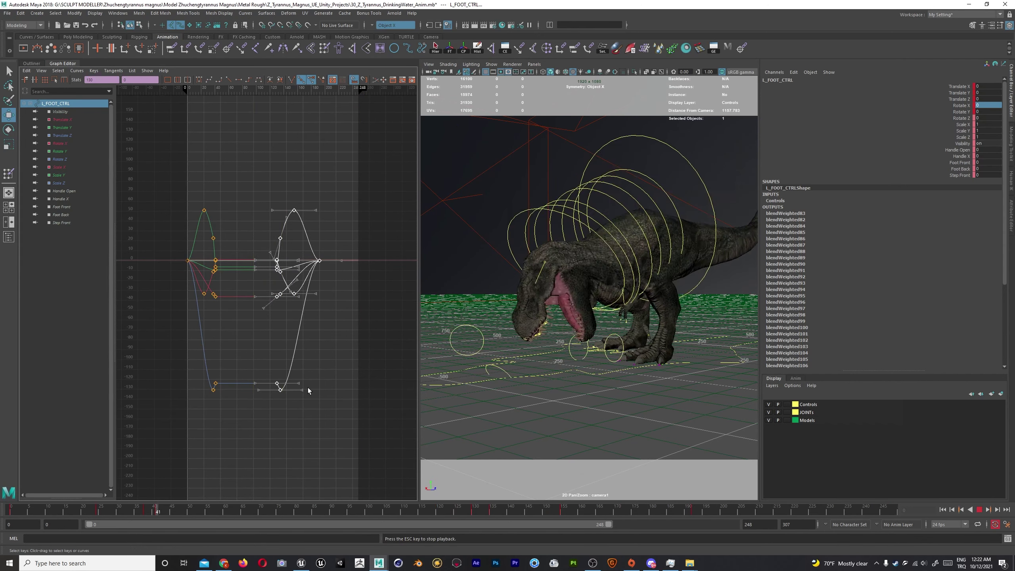
pyautogui.moveTo(308, 391); pyautogui.dragTo(259, 479)
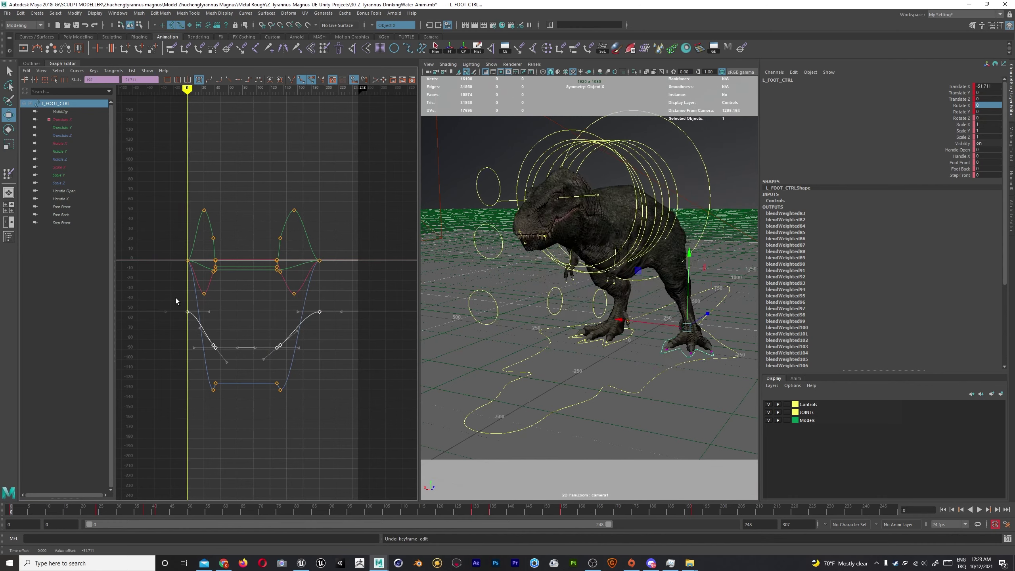
pyautogui.press('Escape')
# Squeeze the foot's step keys toward earlier frames and adjust the second step's keys near frame 69.
pyautogui.moveTo(267, 191); pyautogui.dragTo(319, 404)
pyautogui.moveTo(279, 295); pyautogui.dragTo(233, 295)
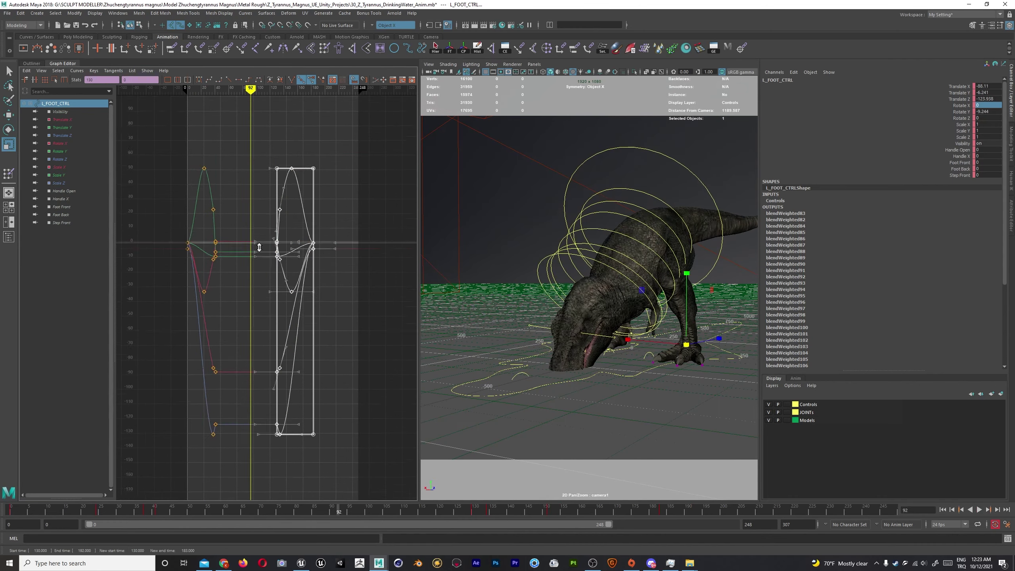
pyautogui.moveTo(215, 120); pyautogui.dragTo(330, 104)
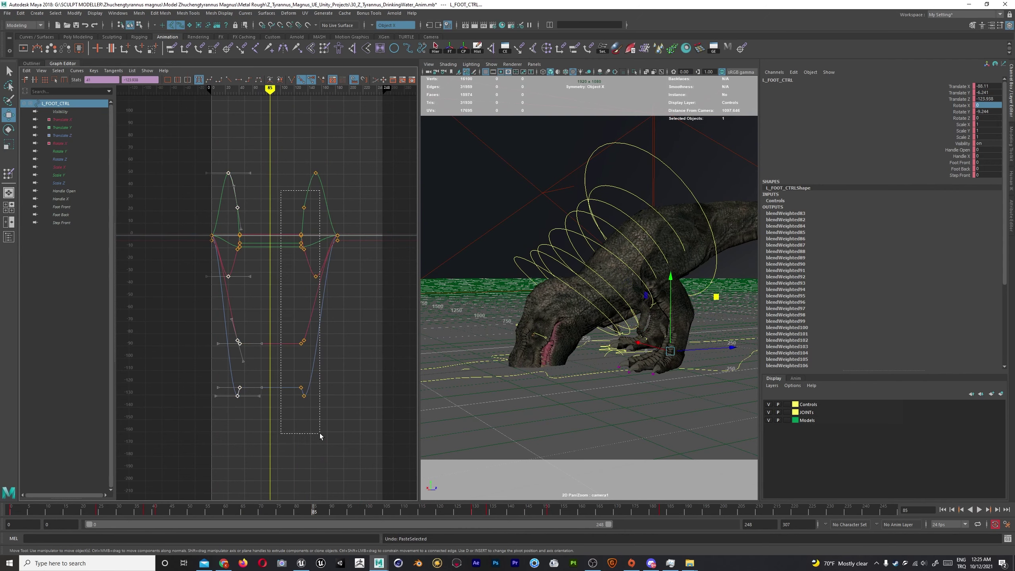
pyautogui.press('f')
pyautogui.moveTo(419, 280); pyautogui.dragTo(478, 280)
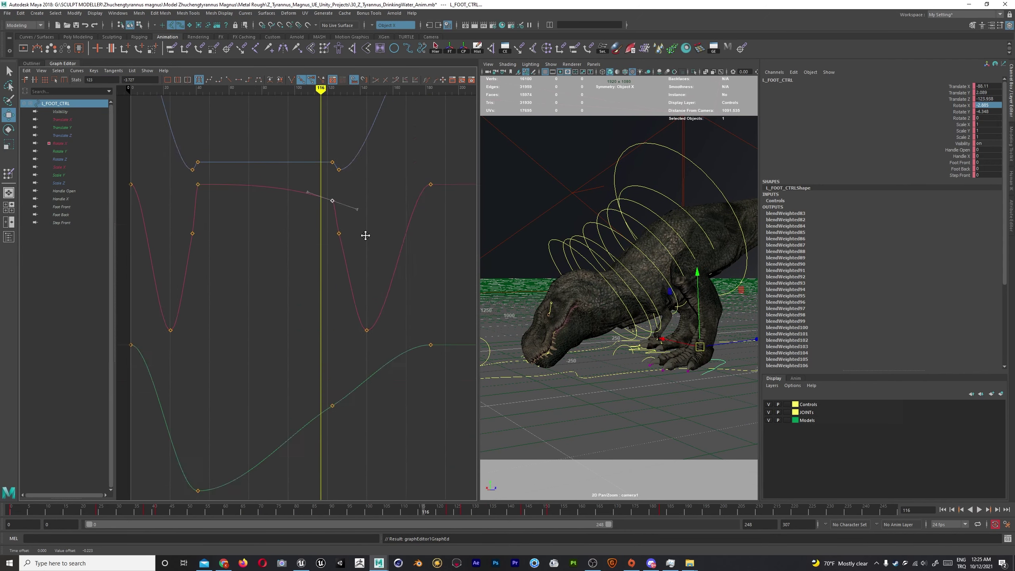
pyautogui.press('f')
pyautogui.moveTo(300, 246)
pyautogui.mouseDown()
pyautogui.moveTo(285, 272)
pyautogui.moveTo(296, 240)
pyautogui.mouseUp()
pyautogui.press('f')
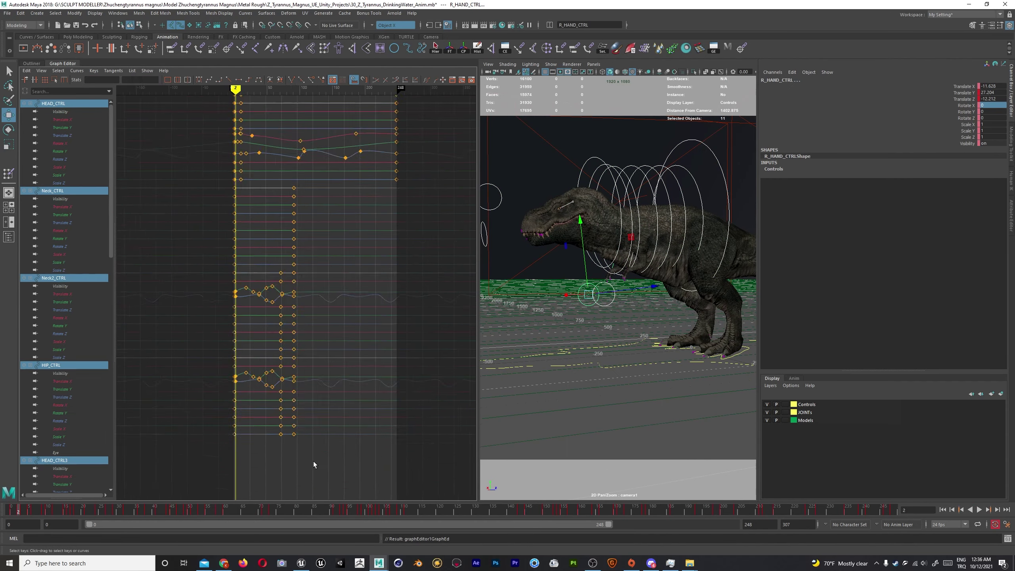
# Scale all keys from frame 248 to 178, set range 0–178, save as 31_Z_Tyrannus_Eating_Anim.mb.
pyautogui.click(41, 70)
pyautogui.click(60, 160)
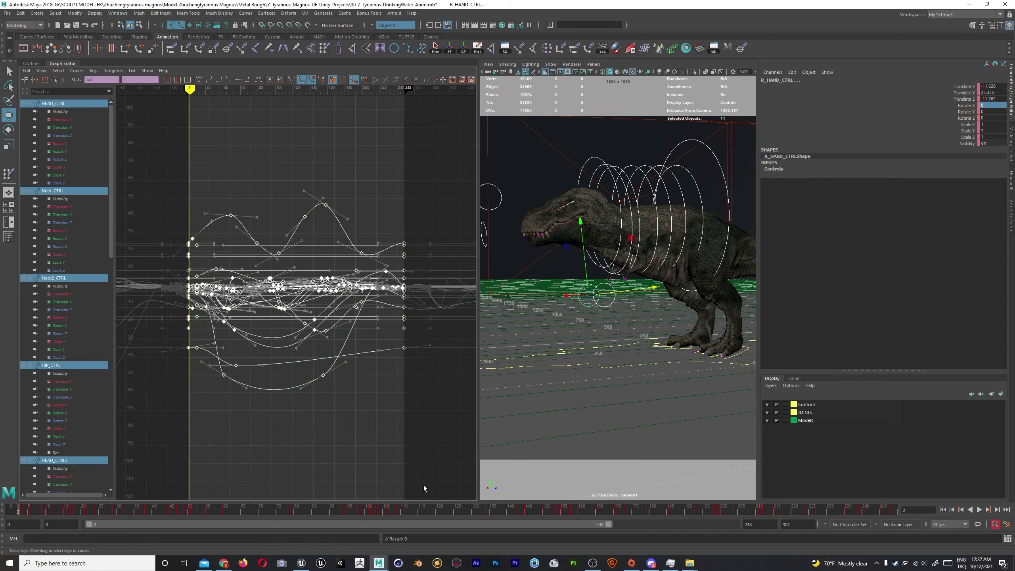
pyautogui.moveTo(360, 88); pyautogui.dragTo(325, 89)
pyautogui.press('r')
pyautogui.press('f')
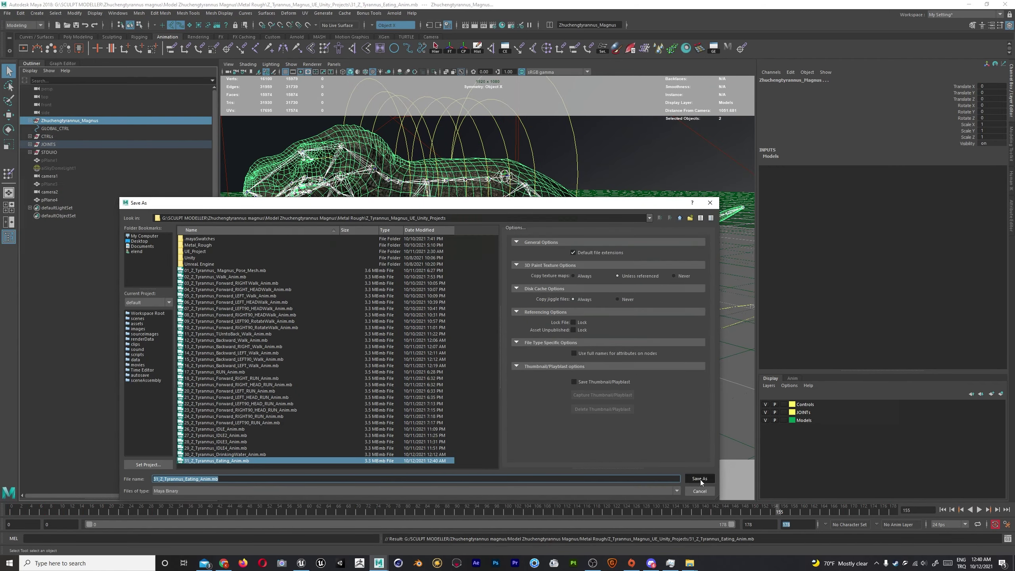
pyautogui.click(700, 479)
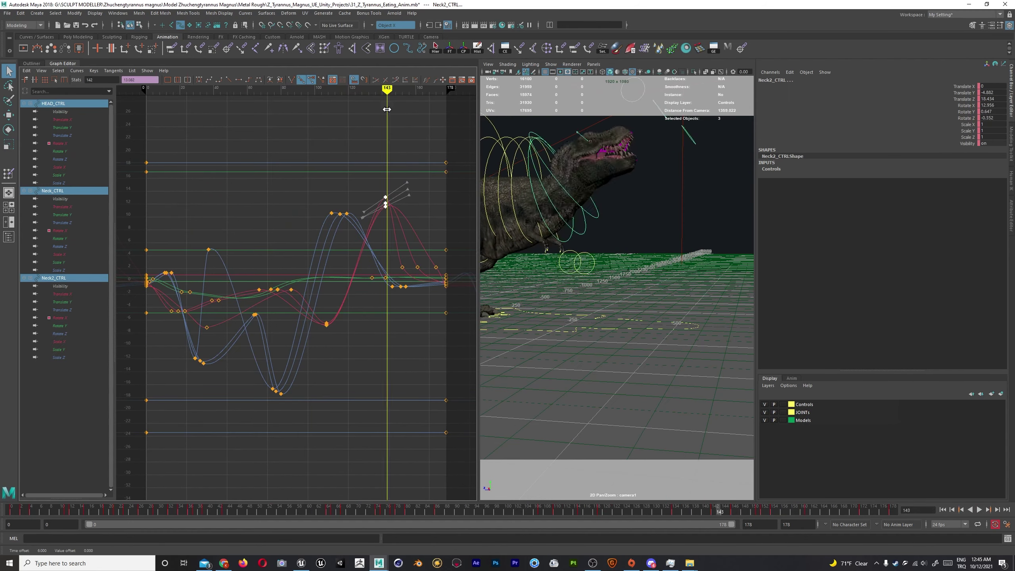
# Undo the tangent change and play back the 0–178 eating animation.
pyautogui.press('a')
pyautogui.hotkey('alt', 'v')
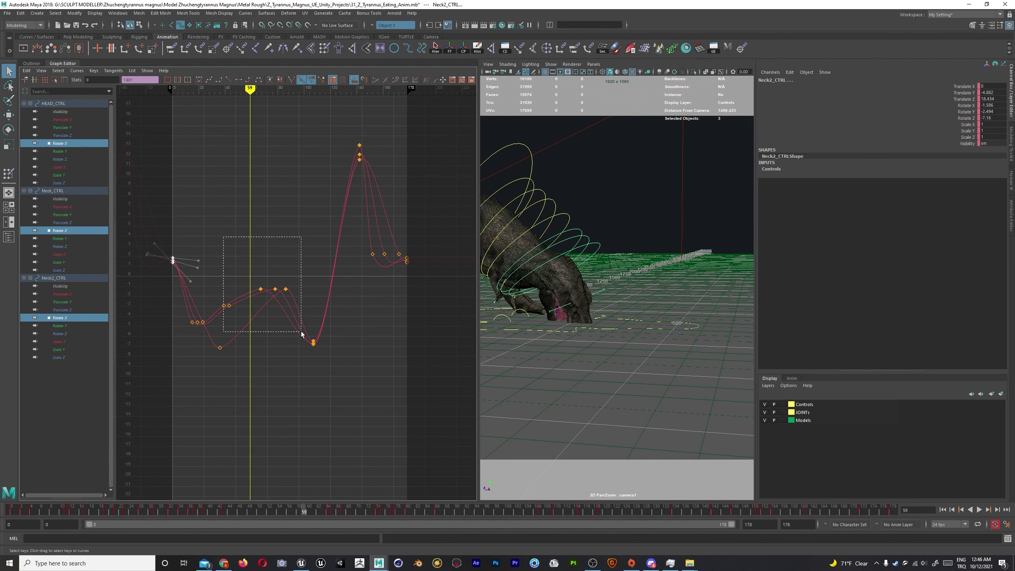
pyautogui.hotkey('ctrl', 'z')
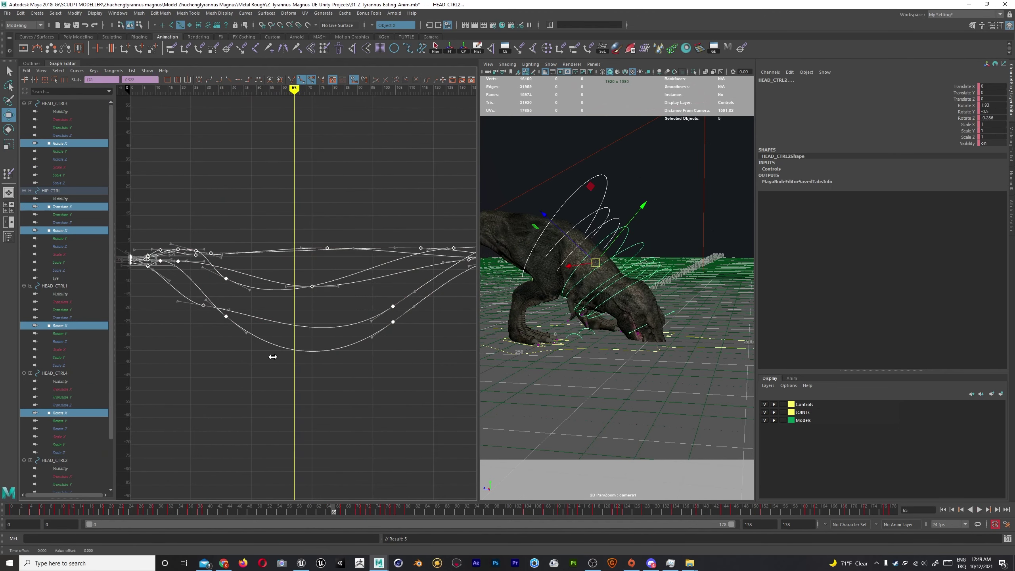
pyautogui.hotkey('alt', 'v')
pyautogui.moveTo(478, 280); pyautogui.dragTo(388, 280)
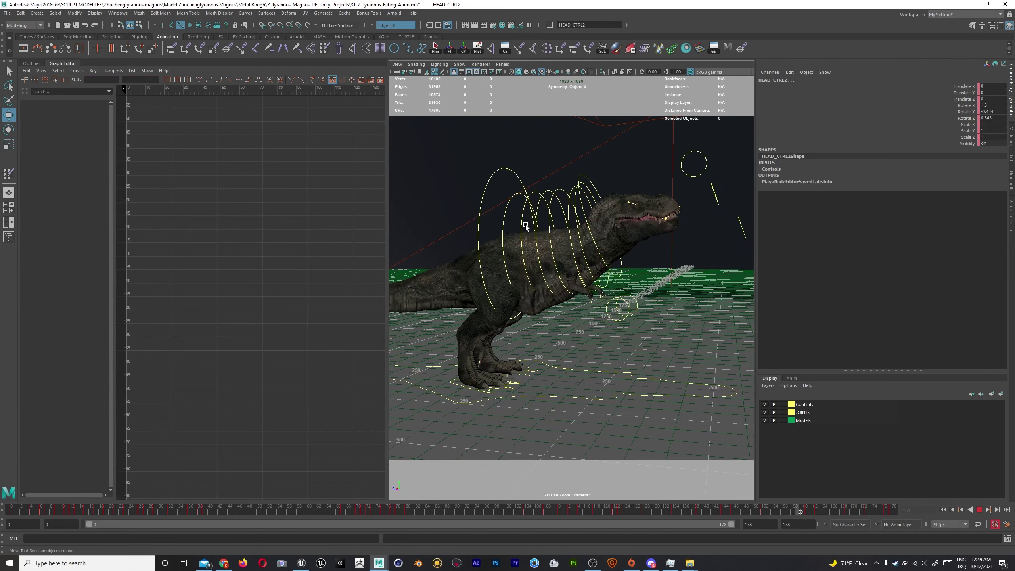
# Isolate the head and neck controls' Rotate X curves, undo a key edit, and select the chin control.
pyautogui.moveTo(466, 245); pyautogui.dragTo(640, 180)
pyautogui.press('Escape')
pyautogui.rightClick(303, 215)
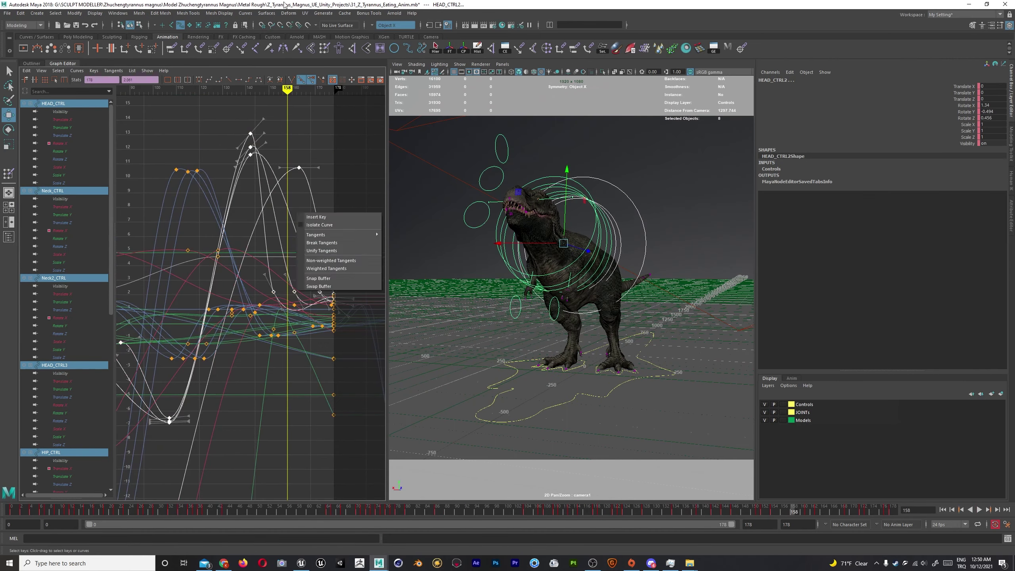
pyautogui.click(269, 207)
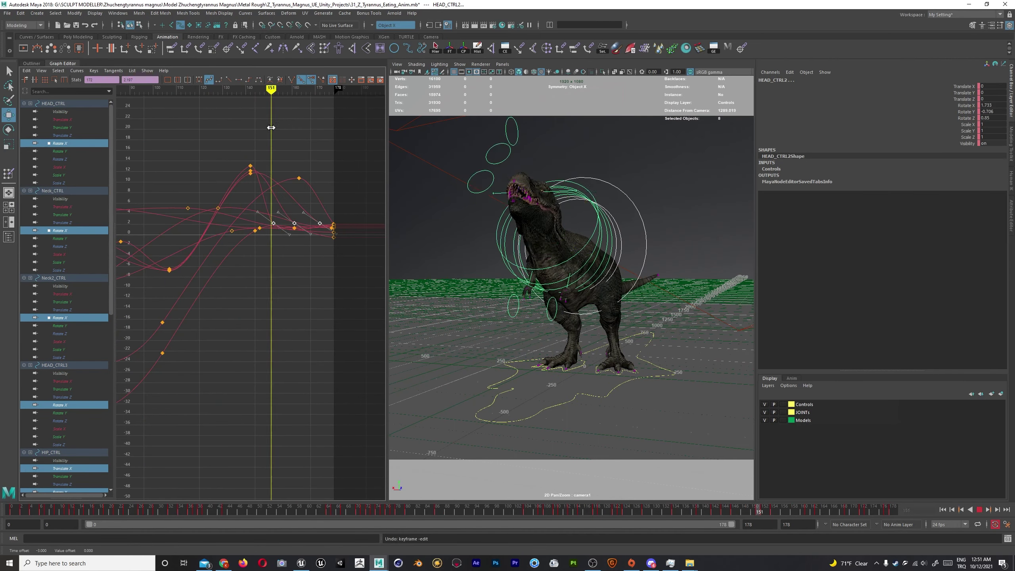
pyautogui.keyDown('alt'); pyautogui.moveTo(291, 169); pyautogui.dragTo(275, 335, button='middle'); pyautogui.keyUp('alt')
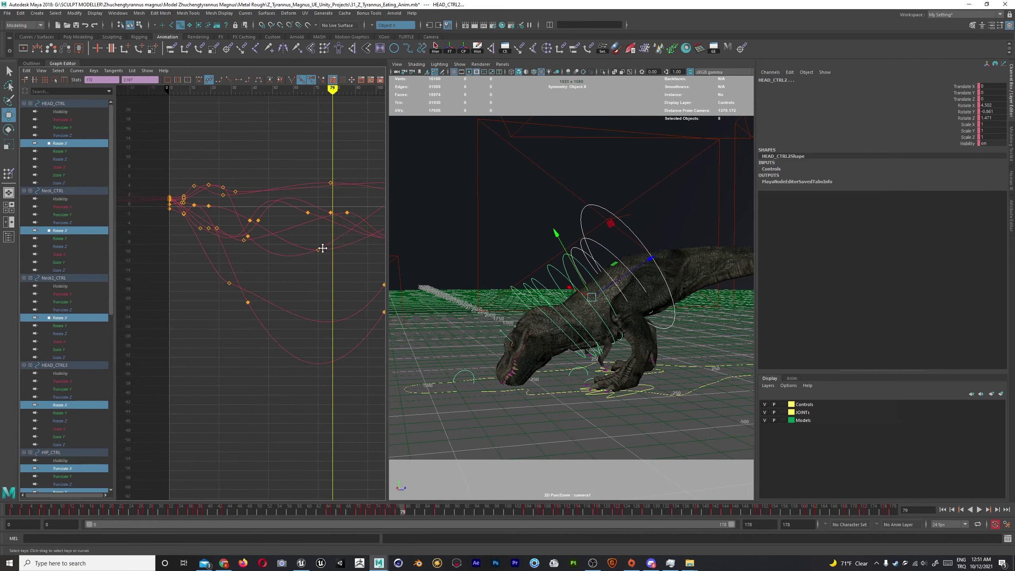
pyautogui.hotkey('ctrl', 'z')
pyautogui.hotkey('ctrl', 'z')
pyautogui.moveTo(271, 89); pyautogui.dragTo(241, 91)
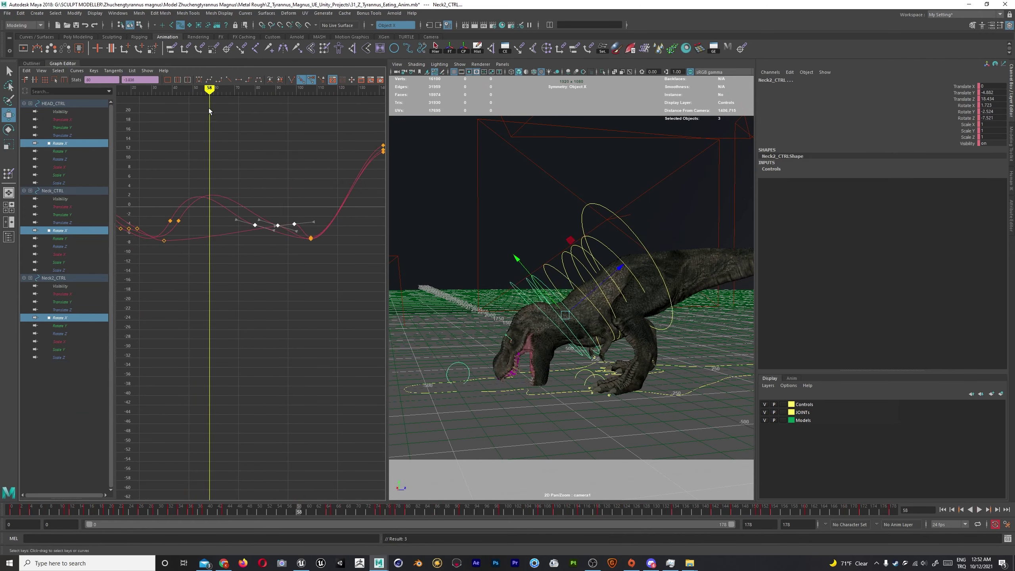
pyautogui.click(523, 372)
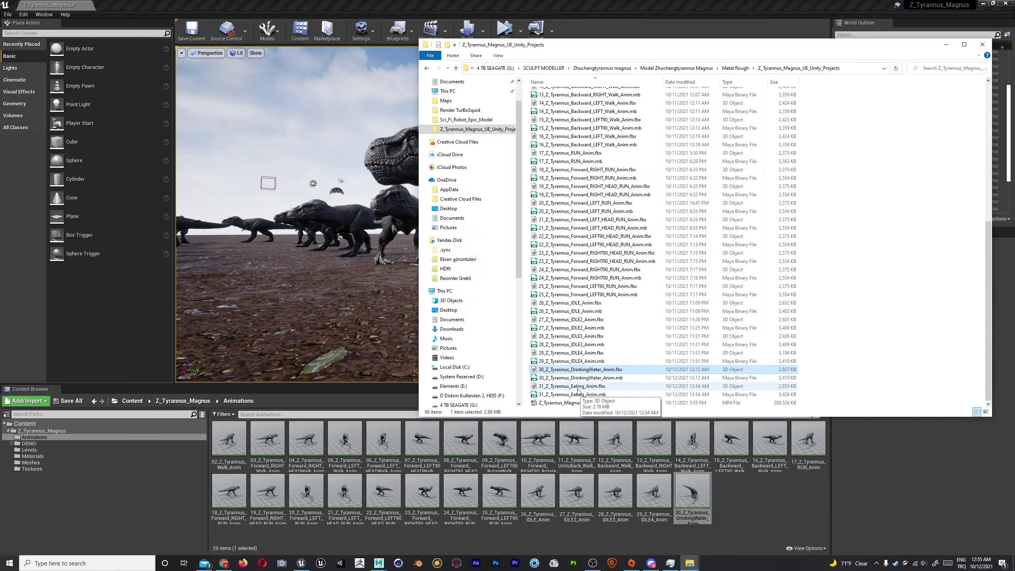
# Preview the Unreal level in Play mode, then select all the walk rig's controllers in Maya.
pyautogui.hotkey('alt', 'p')
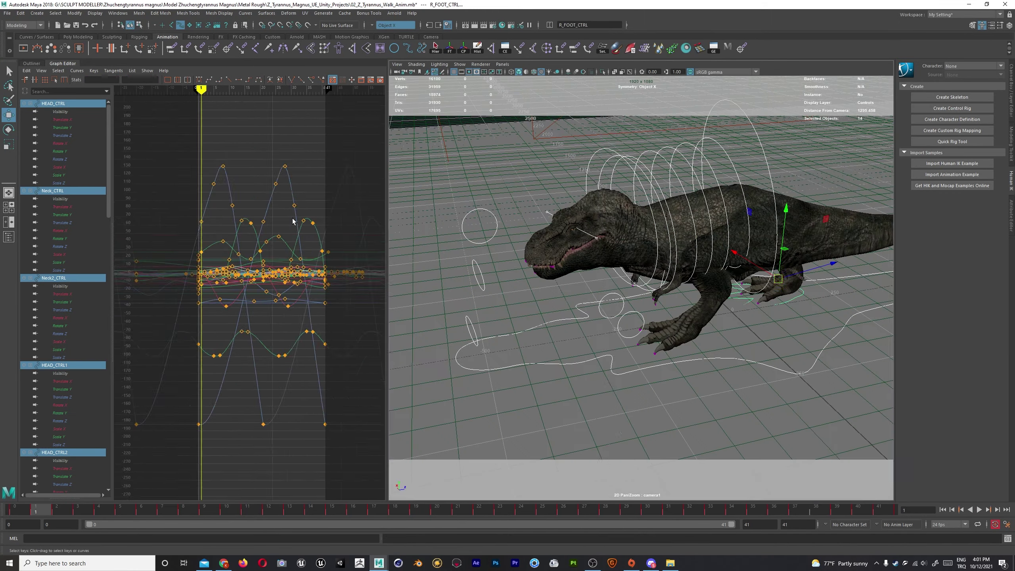
pyautogui.click(309, 91)
pyautogui.moveTo(310, 91); pyautogui.dragTo(577, 405)
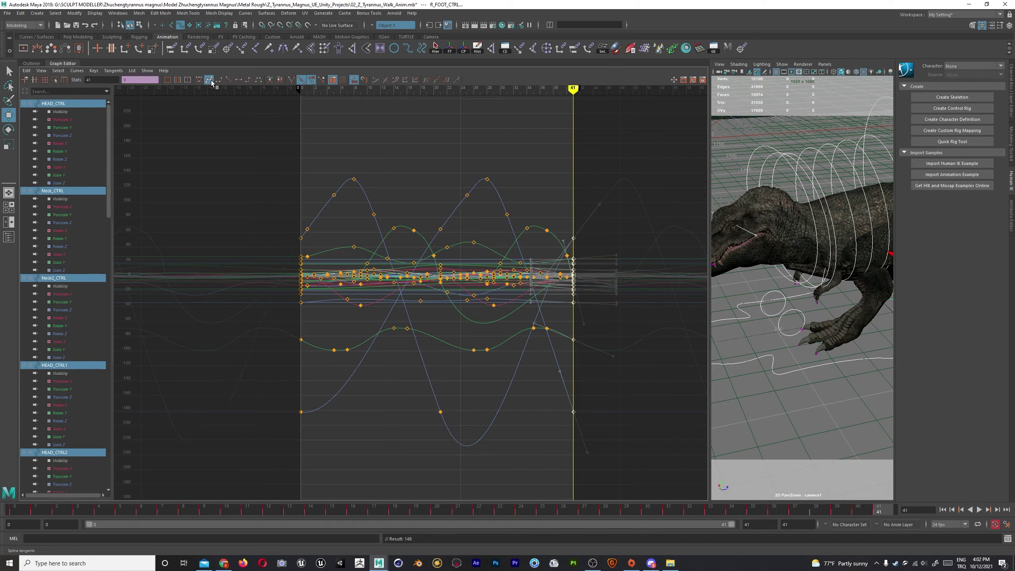
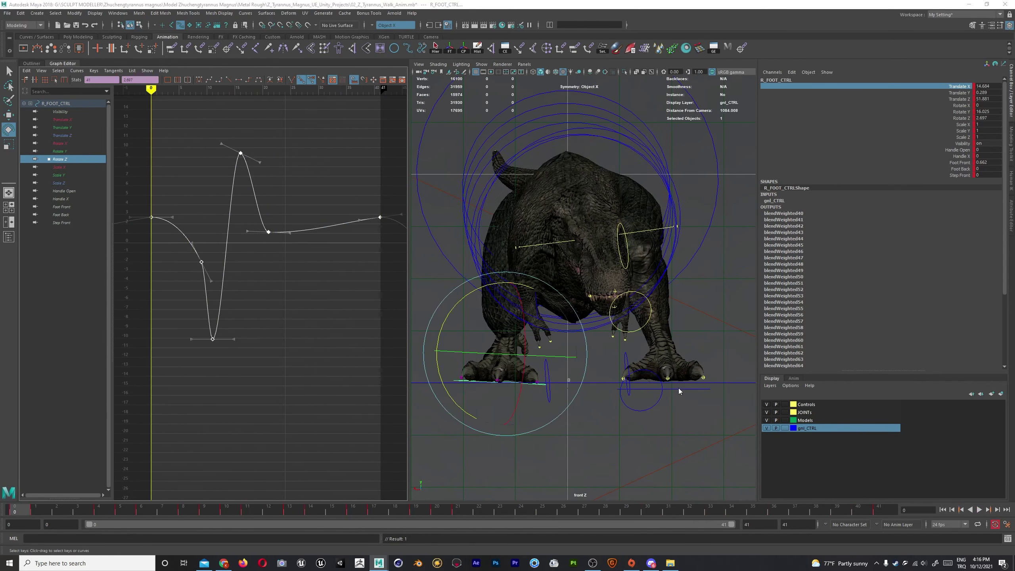
# Rotate the left foot further in Z and lower its frame-36 Rotate Z dip to about -13.8.
pyautogui.click(652, 390)
pyautogui.moveTo(260, 195); pyautogui.dragTo(240, 228)
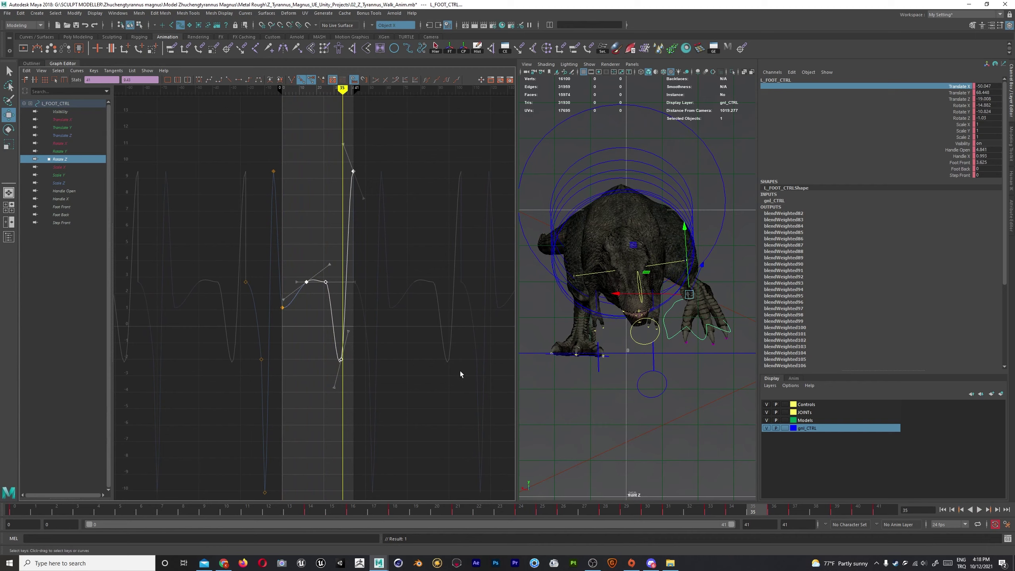
pyautogui.hotkey('alt', 'v')
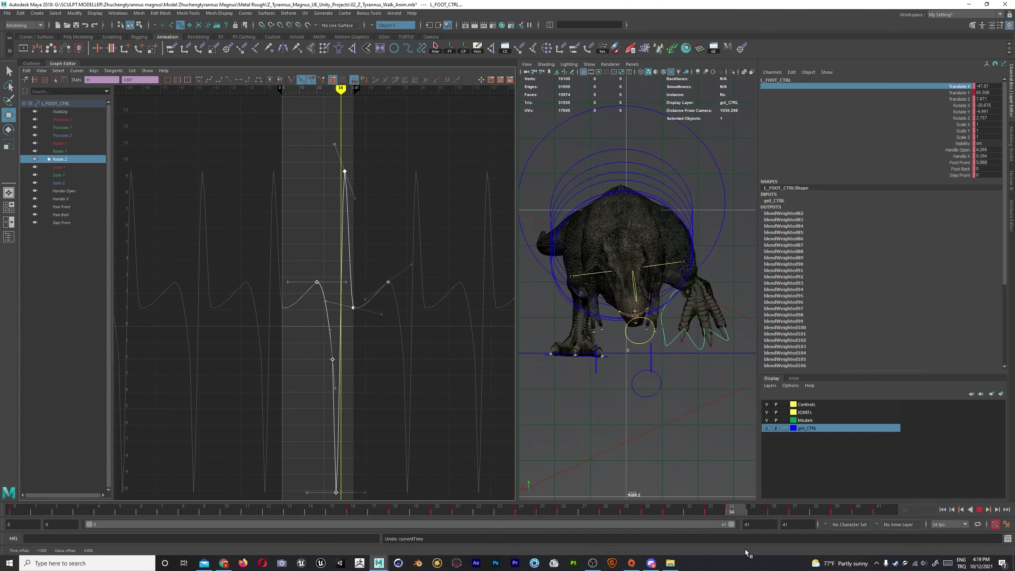
pyautogui.press('e')
pyautogui.keyDown('alt'); pyautogui.moveTo(347, 235); pyautogui.dragTo(379, 91, button='middle'); pyautogui.keyUp('alt')
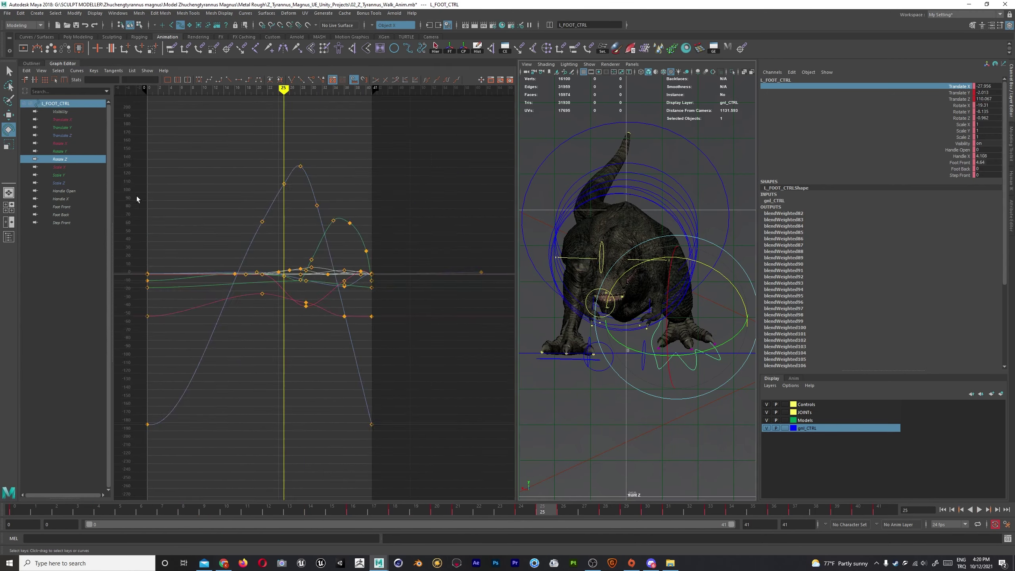
pyautogui.hotkey('alt', 'v')
pyautogui.press('r')
pyautogui.moveTo(311, 165); pyautogui.dragTo(323, 369, button='middle')
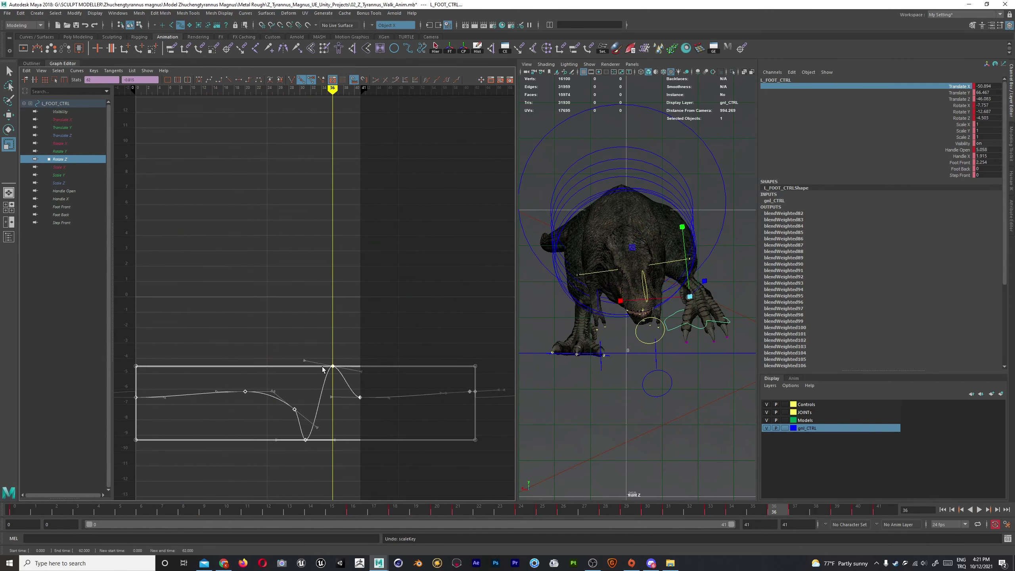
pyautogui.moveTo(322, 91); pyautogui.dragTo(327, 244, button='middle')
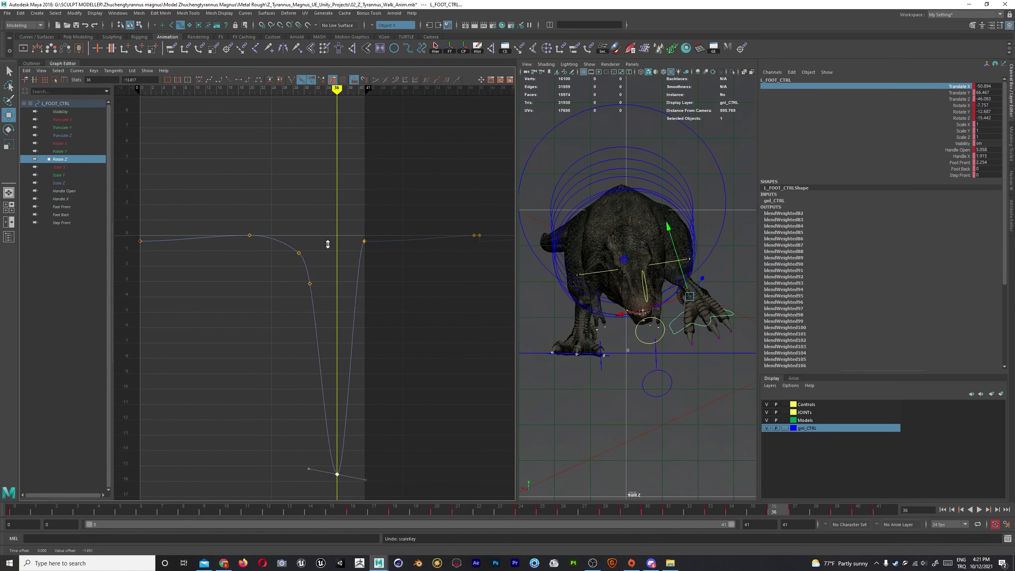
# Check the left foot curves at frame 36, then select R_FOOT_CTRL with Rotate Y shown.
pyautogui.click(9, 237)
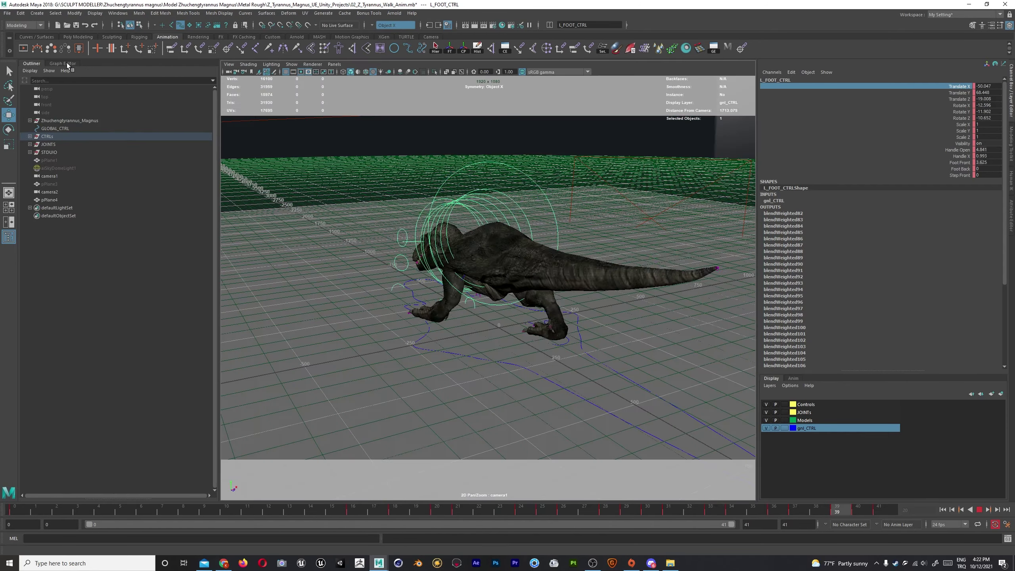
pyautogui.click(63, 63)
pyautogui.moveTo(234, 89); pyautogui.dragTo(257, 89)
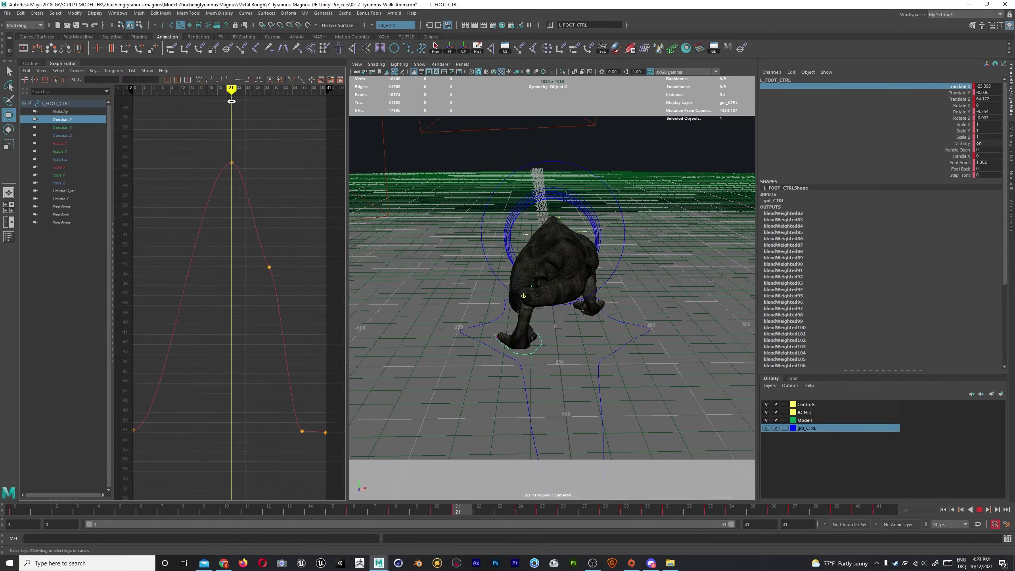
pyautogui.moveTo(520, 292)
pyautogui.keyDown('alt'); pyautogui.mouseDown()
pyautogui.moveTo(538, 287)
pyautogui.moveTo(531, 280)
pyautogui.mouseUp(); pyautogui.keyUp('alt')
pyautogui.keyDown('ctrl'); pyautogui.click(60, 152); pyautogui.keyUp('ctrl')
pyautogui.click(511, 288)
pyautogui.moveTo(195, 89); pyautogui.dragTo(209, 95)
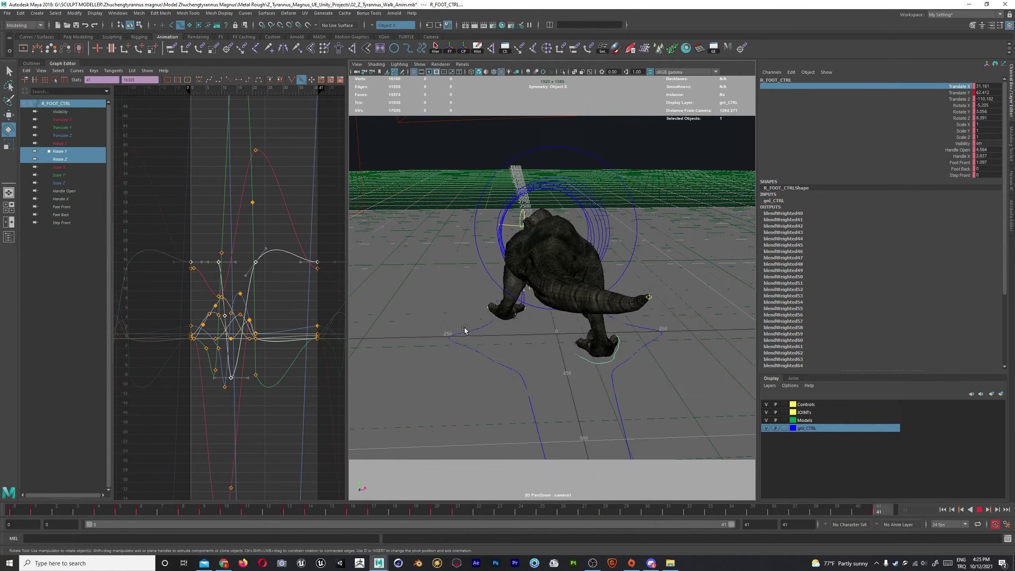
pyautogui.click(876, 563)
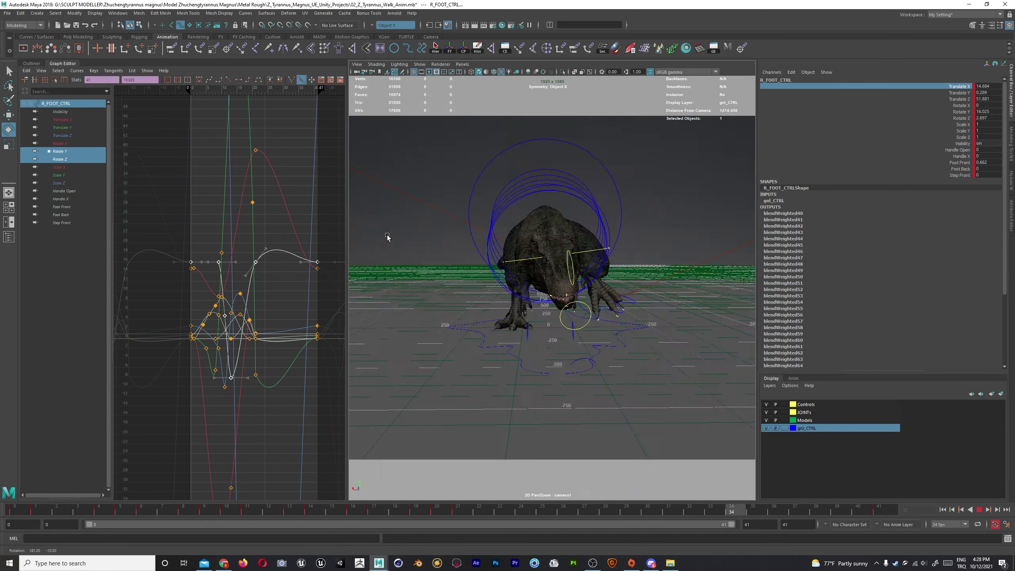
# Hide the rig's control curves and select the tail joints, framing their curves.
pyautogui.press('w')
pyautogui.click(771, 404)
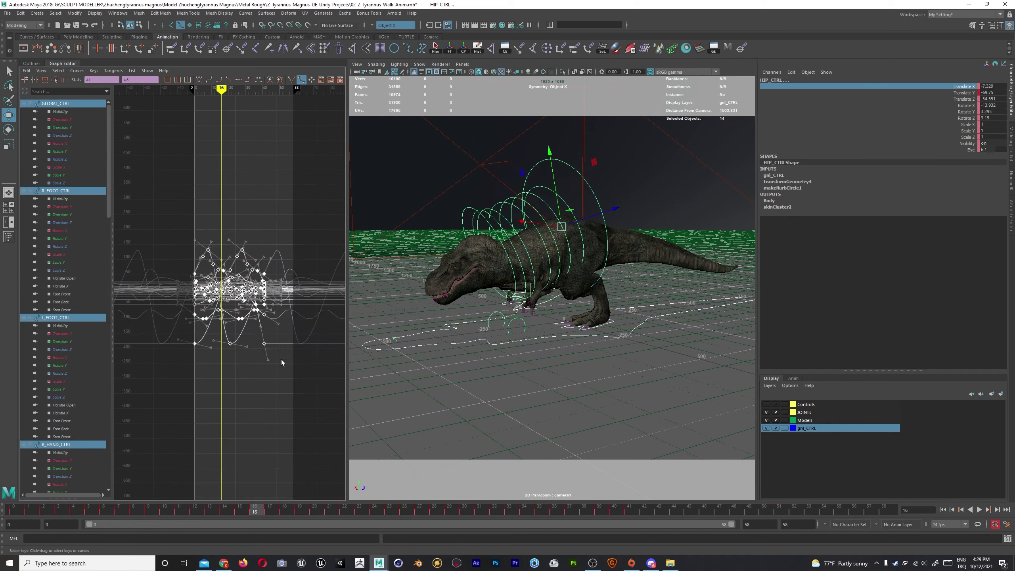
pyautogui.moveTo(480, 280)
pyautogui.keyDown('alt'); pyautogui.mouseDown()
pyautogui.moveTo(548, 255)
pyautogui.moveTo(679, 320)
pyautogui.mouseUp(); pyautogui.keyUp('alt')
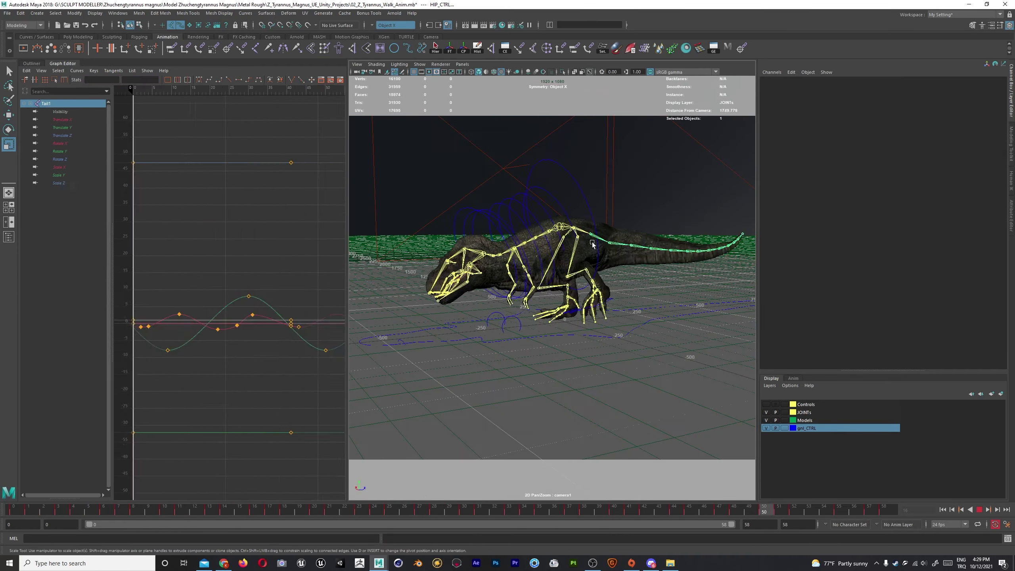
pyautogui.moveTo(347, 280); pyautogui.dragTo(508, 280)
pyautogui.press('f')
pyautogui.press('a')
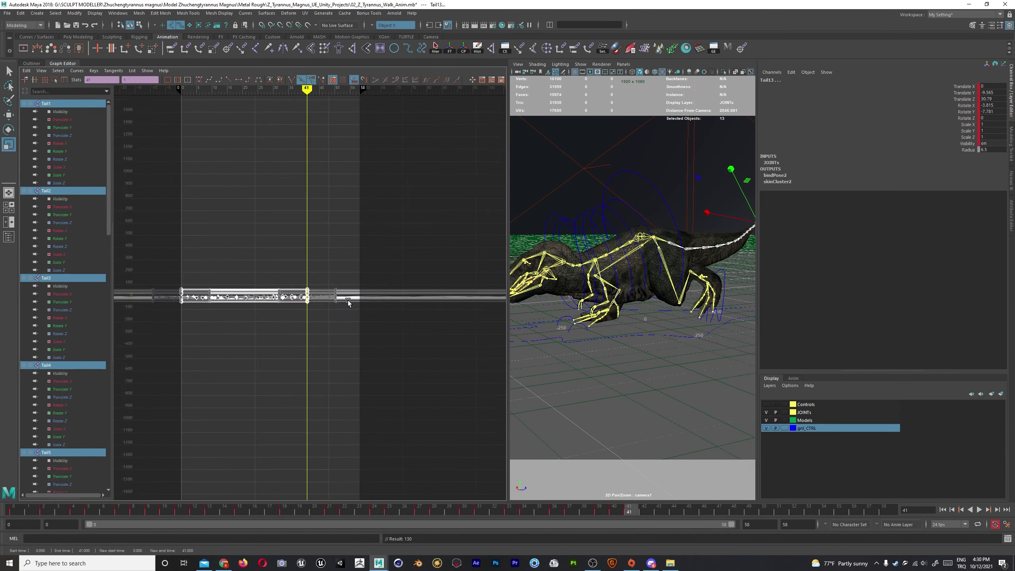
# Select all tail keys from the first frame and play back the walk.
pyautogui.hotkey('alt', 'shift', 'v')
pyautogui.press('w')
pyautogui.press('a')
pyautogui.moveTo(227, 181); pyautogui.dragTo(412, 351)
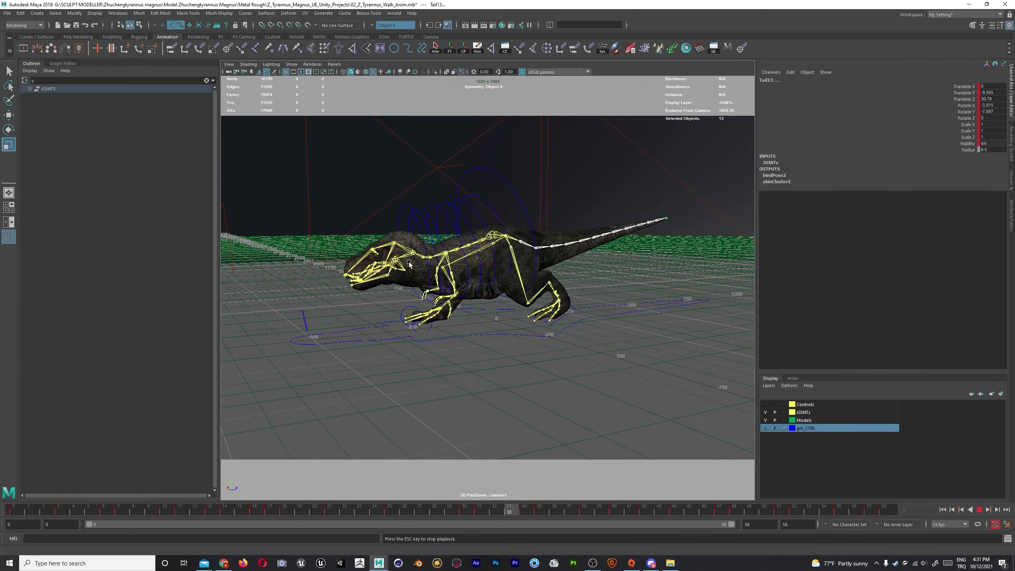
pyautogui.click(73, 65)
pyautogui.hotkey('alt', 'v')
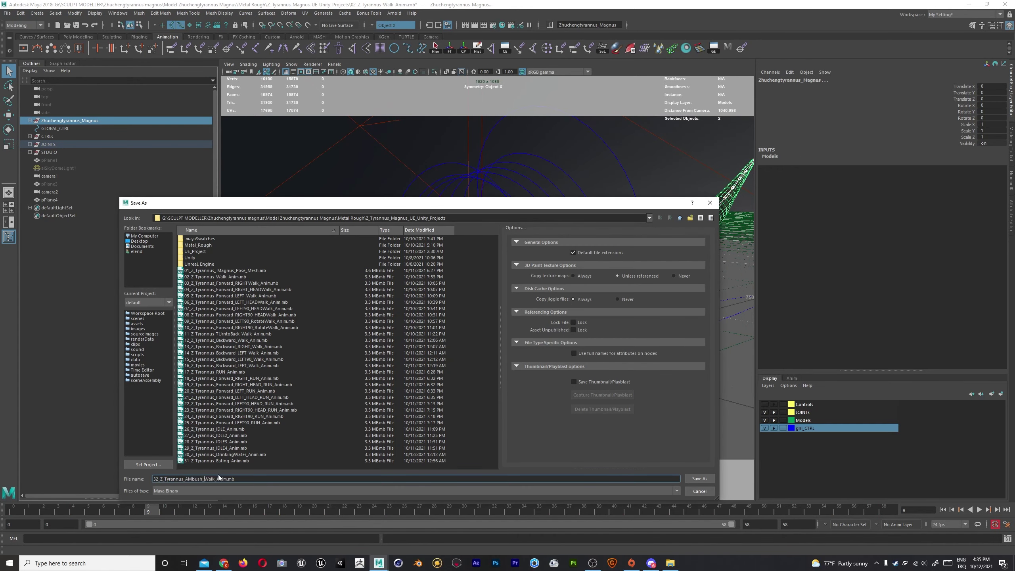
# Save a Forward_RIGHT_ copy of the ambush walk and export the selected T-rex to FBX.
pyautogui.click(697, 480)
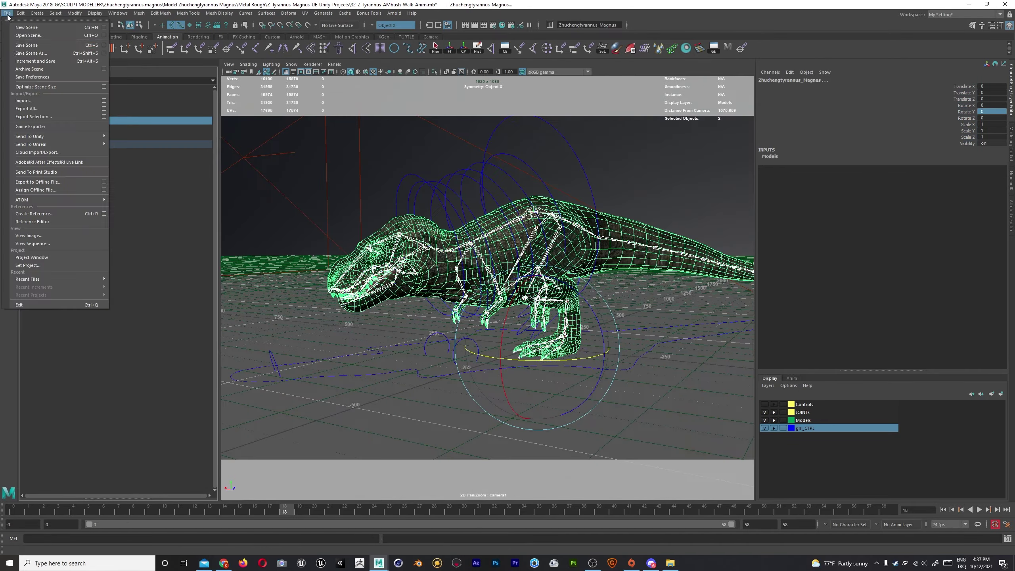
pyautogui.write('Forward_RIGHT_')
pyautogui.press('Return')
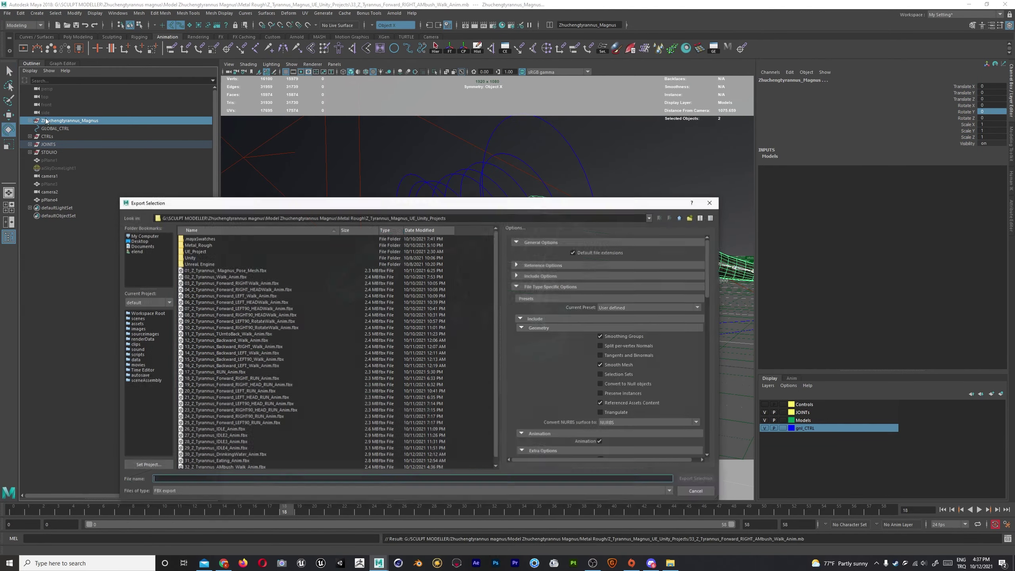
pyautogui.press('Return')
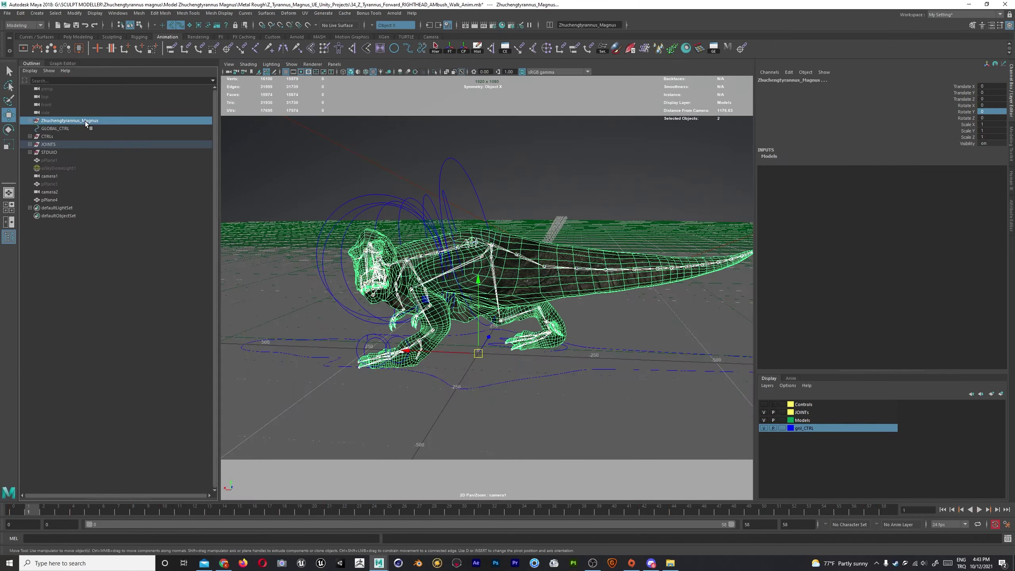
# Save the next numbered copy and reopen 32_Z_Tyrannus_AMbush_Walk_Anim.mb.
pyautogui.hotkey('ctrl', 'shift', 's')
pyautogui.press('Return')
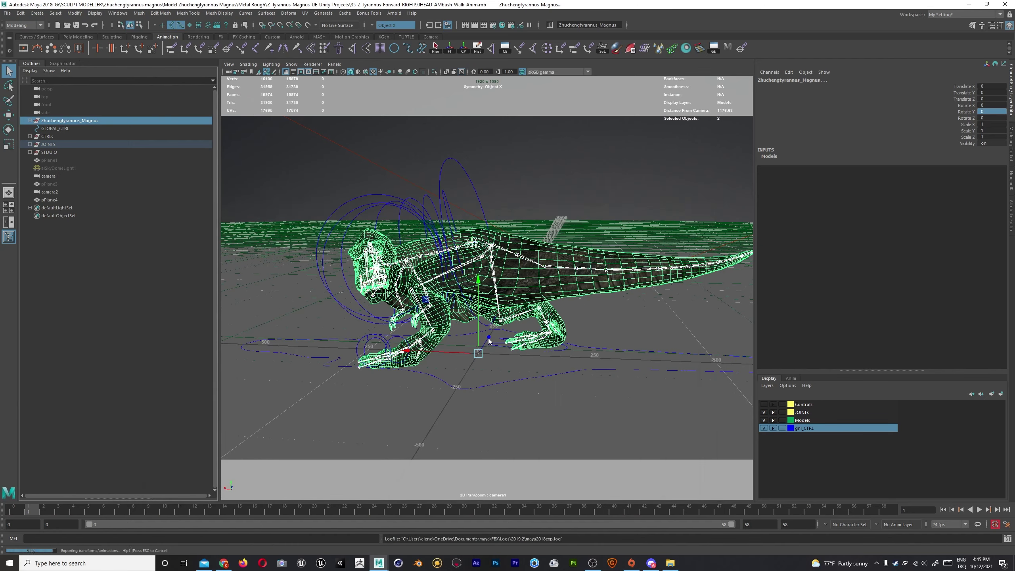
pyautogui.hotkey('ctrl', 'o')
pyautogui.doubleClick(236, 466)
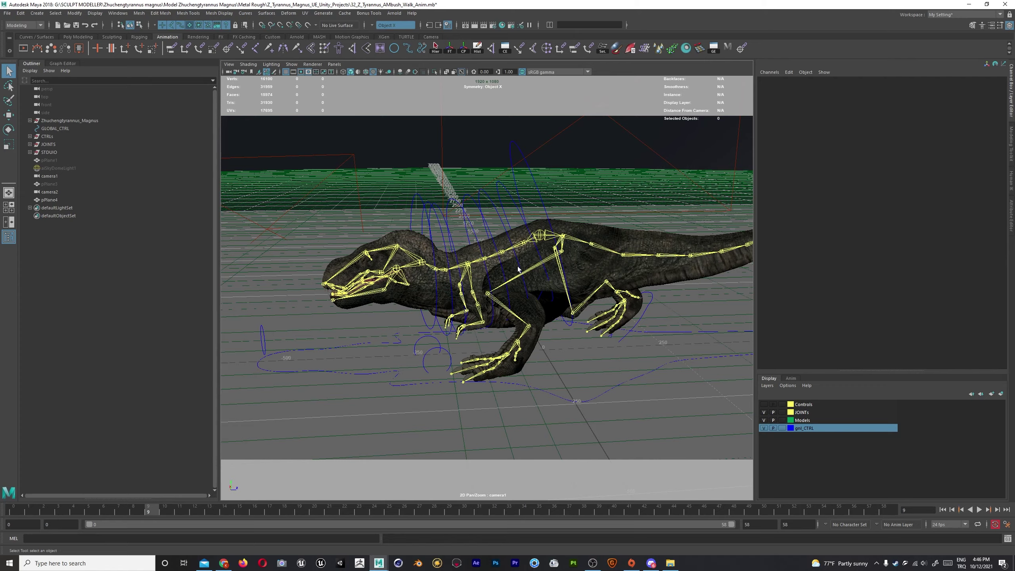
# Orbit around the T-rex, play the walk, and select the global control.
pyautogui.keyDown('alt'); pyautogui.moveTo(518, 269); pyautogui.dragTo(468, 245); pyautogui.keyUp('alt')
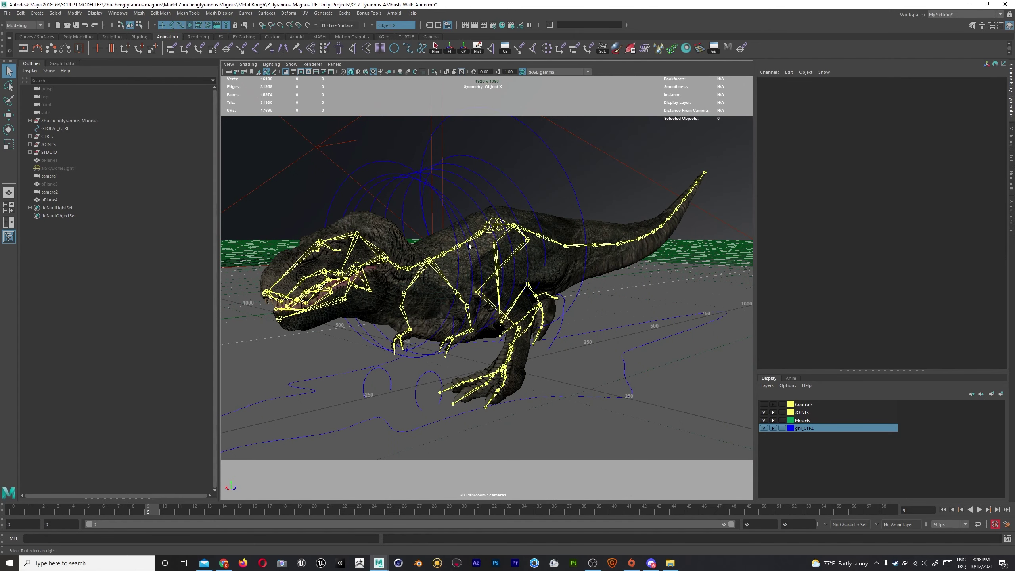
pyautogui.keyDown('alt'); pyautogui.moveTo(468, 246); pyautogui.dragTo(554, 245); pyautogui.keyUp('alt')
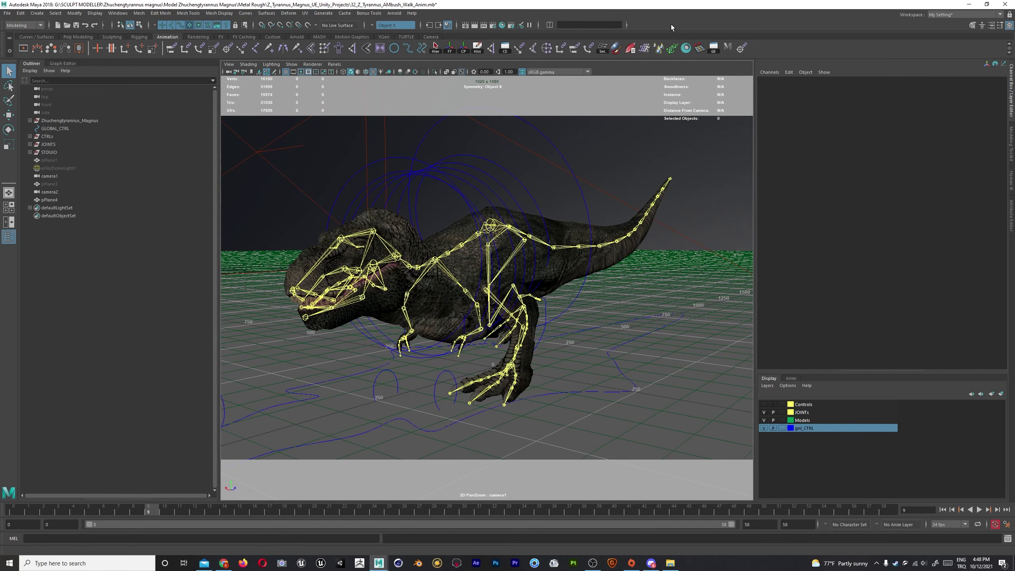
pyautogui.hotkey('alt', 'v')
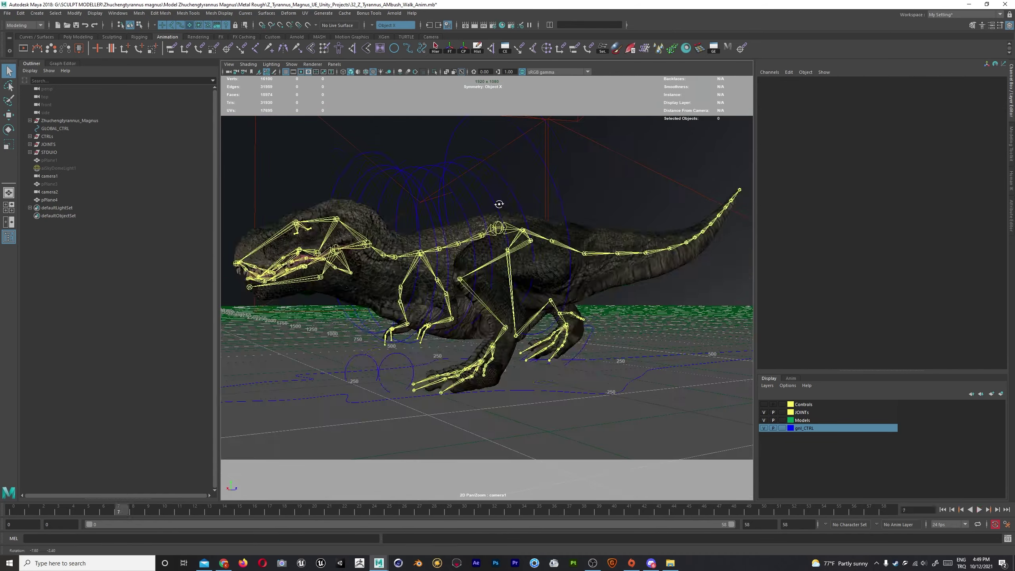
pyautogui.click(515, 219)
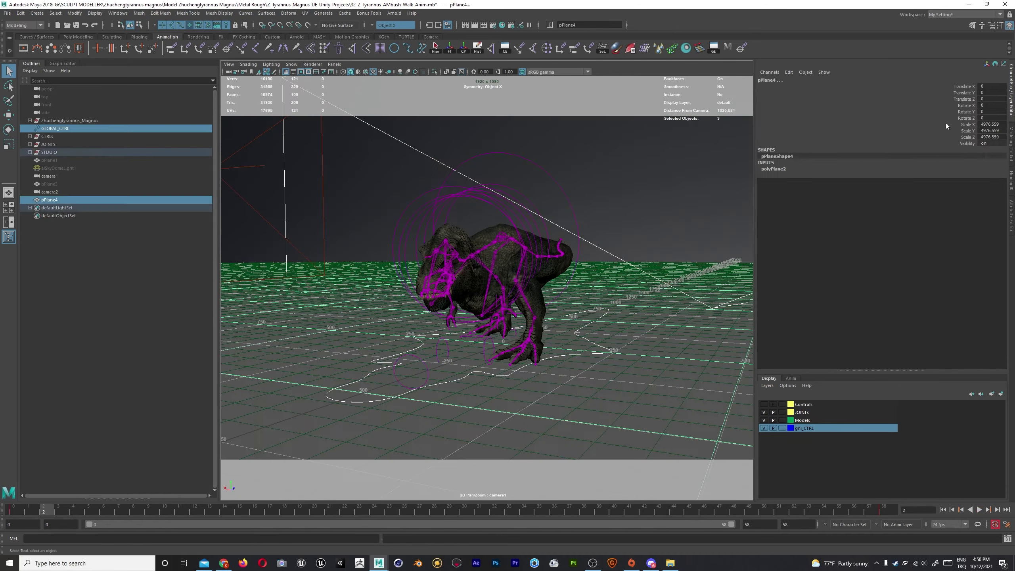
pyautogui.press('r')
# Select the model and joints groups and save the scene as the LEFT version.
pyautogui.press('q')
pyautogui.click(519, 248)
pyautogui.hotkey('ctrl', 'shift', 's')
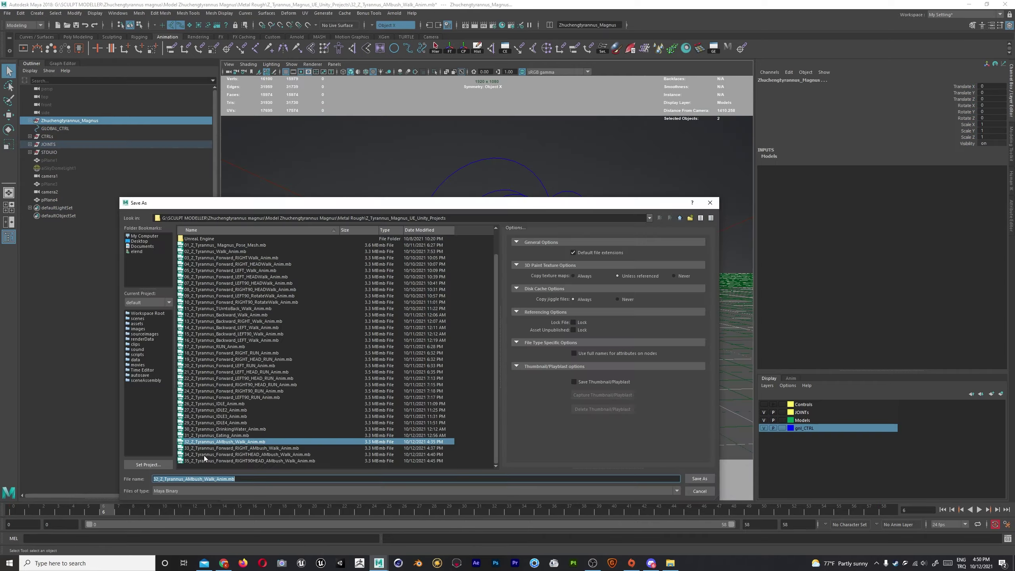
pyautogui.write('LEFT')
pyautogui.press('Return')
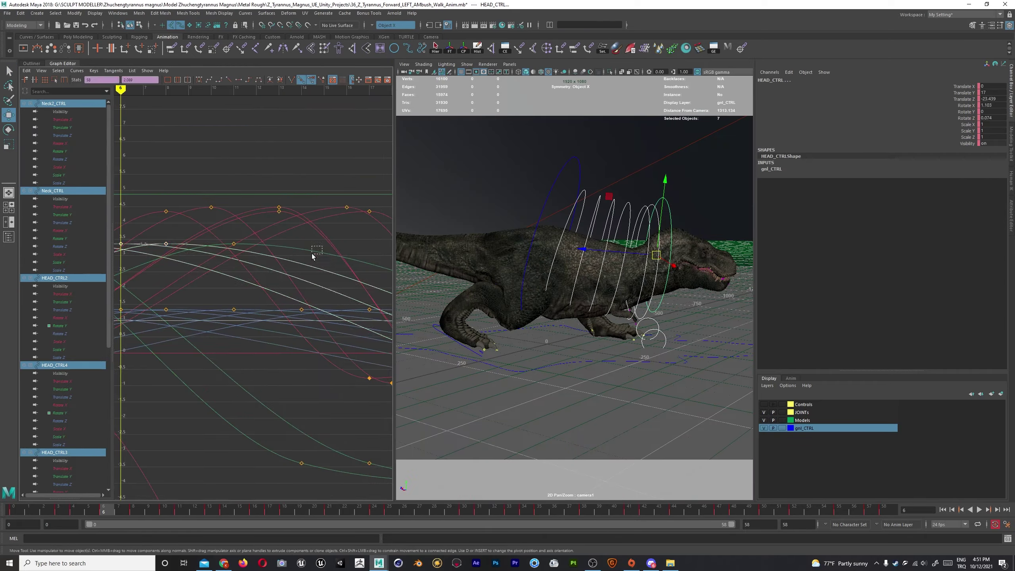
# Scale the head and other control keys out to a range ending near frame 152.
pyautogui.press('space')
pyautogui.press('space')
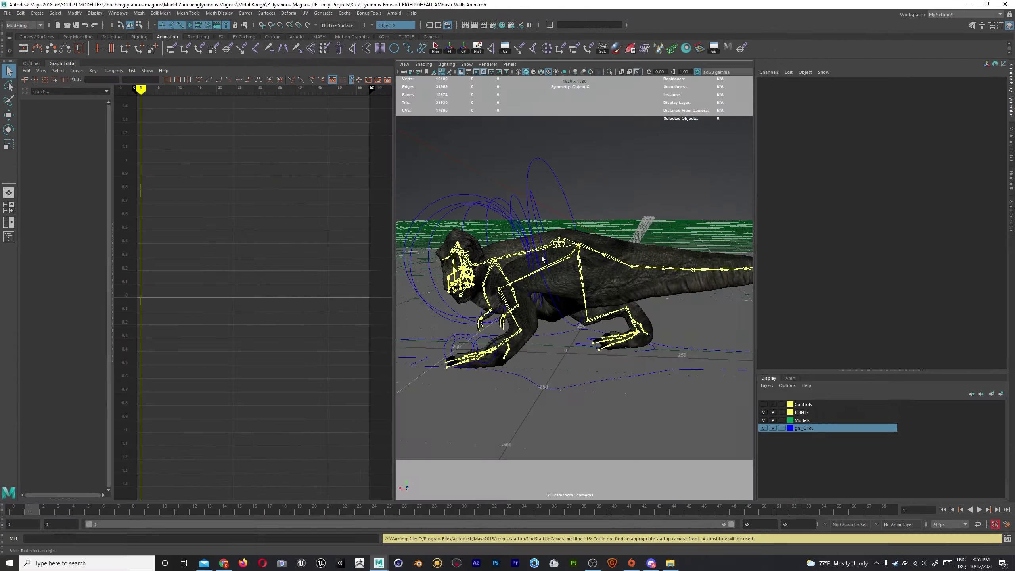
pyautogui.press('space')
pyautogui.press('space')
pyautogui.hotkey('alt', 'v')
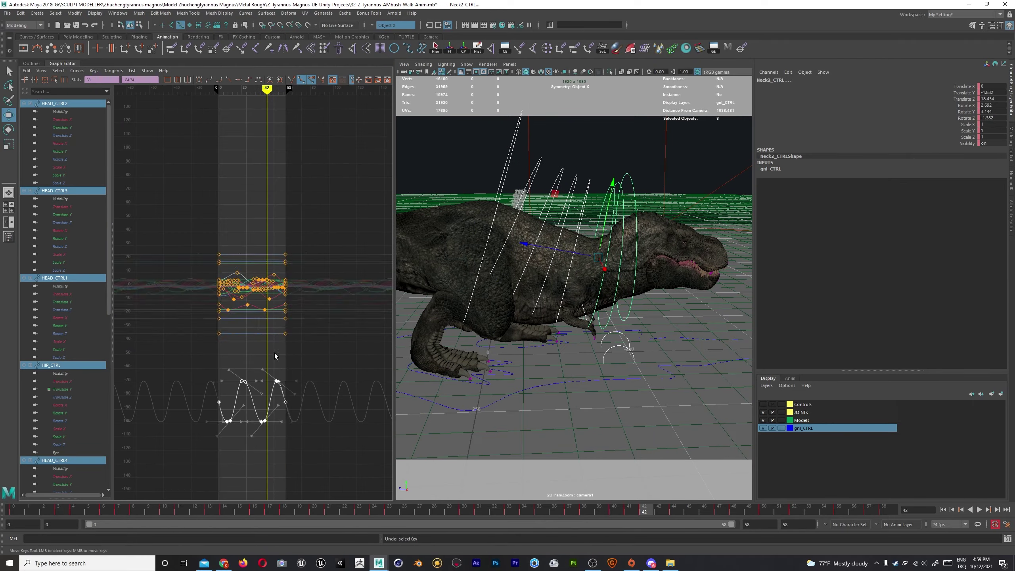
pyautogui.moveTo(182, 200); pyautogui.dragTo(328, 363)
pyautogui.press('r')
pyautogui.press('f')
pyautogui.hotkey('alt', 'v')
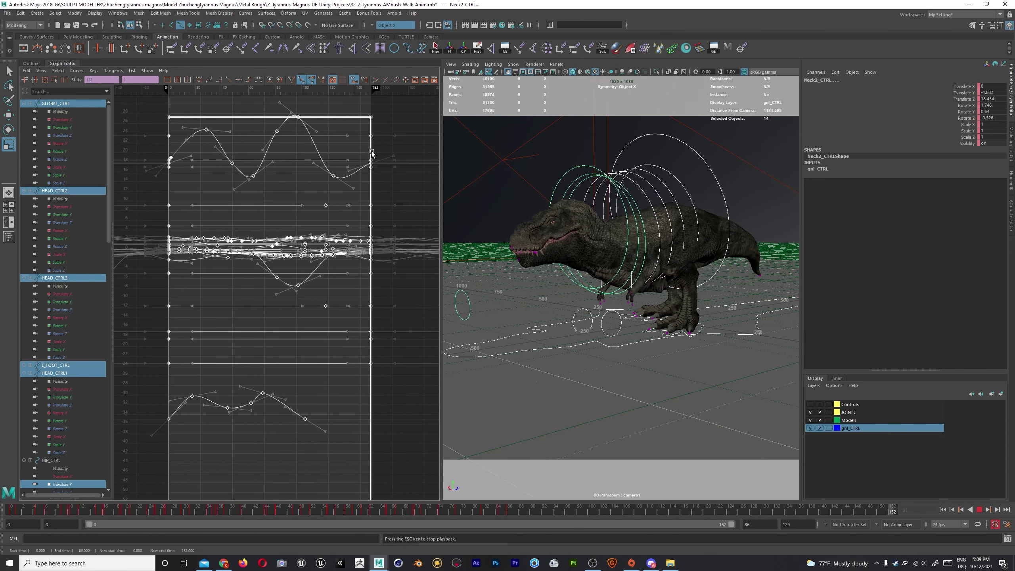
pyautogui.moveTo(406, 111); pyautogui.dragTo(370, 429)
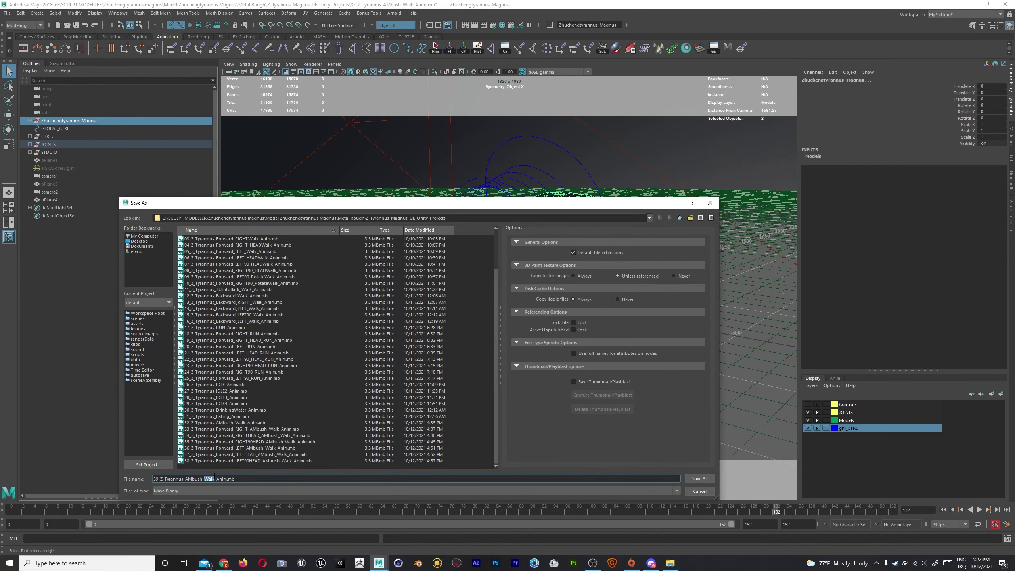
# Save the scene with IDLE in the file name as the LEFT90 idle version.
pyautogui.write('IDLE_Anim.mb')
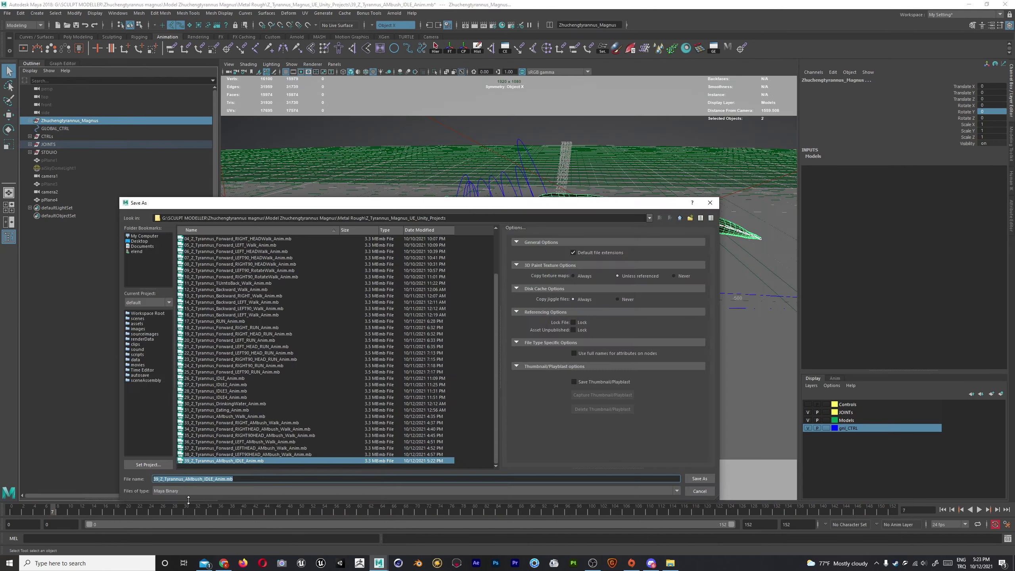
pyautogui.press('Return')
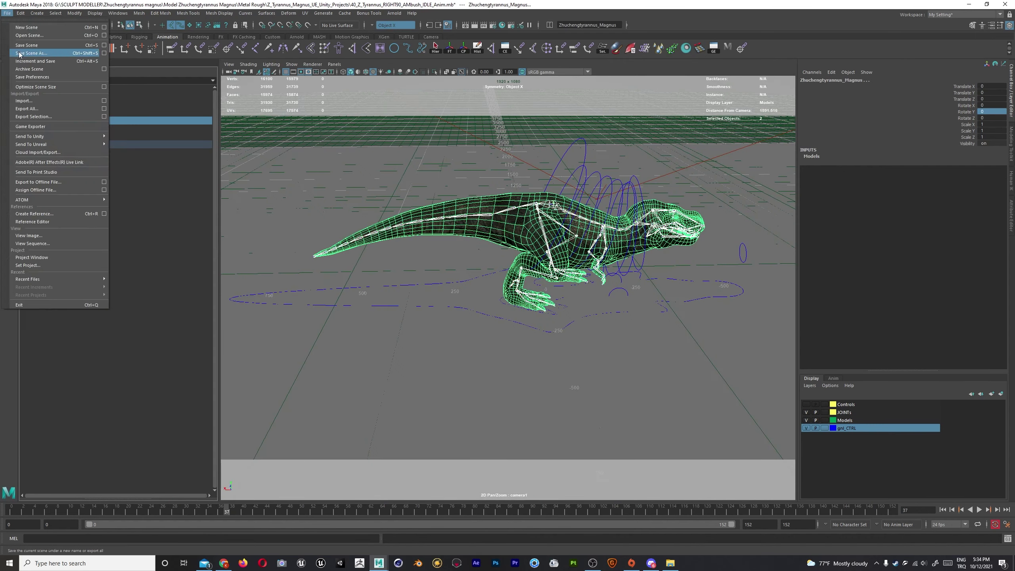
# Adjust the head pose keys around frame 52, play back, and fit the head curves.
pyautogui.click(19, 53)
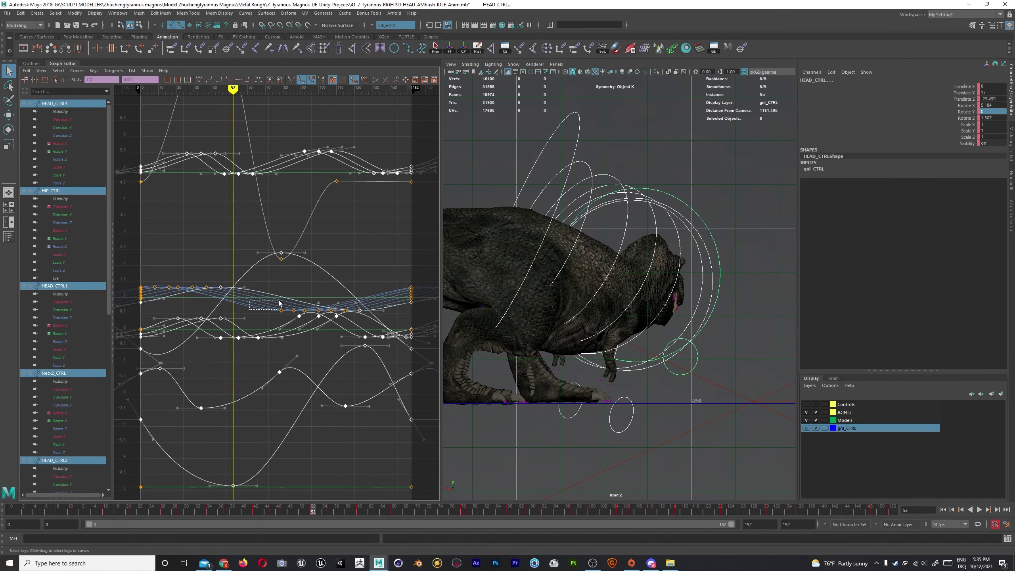
pyautogui.hotkey('ctrl', 'z')
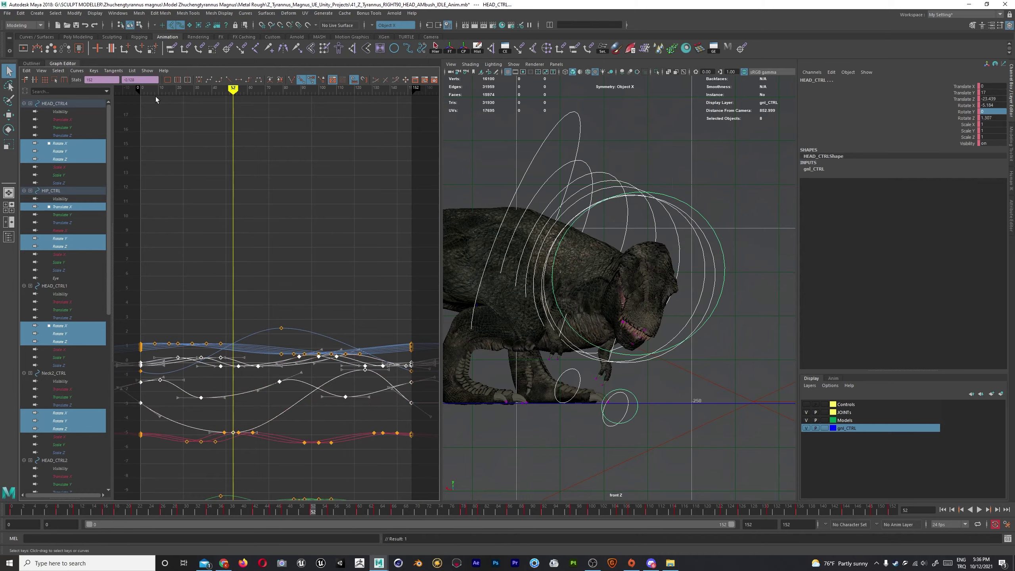
pyautogui.hotkey('alt', 'v')
pyautogui.scroll(5, 317, 208)
pyautogui.moveTo(342, 295); pyautogui.dragTo(354, 394)
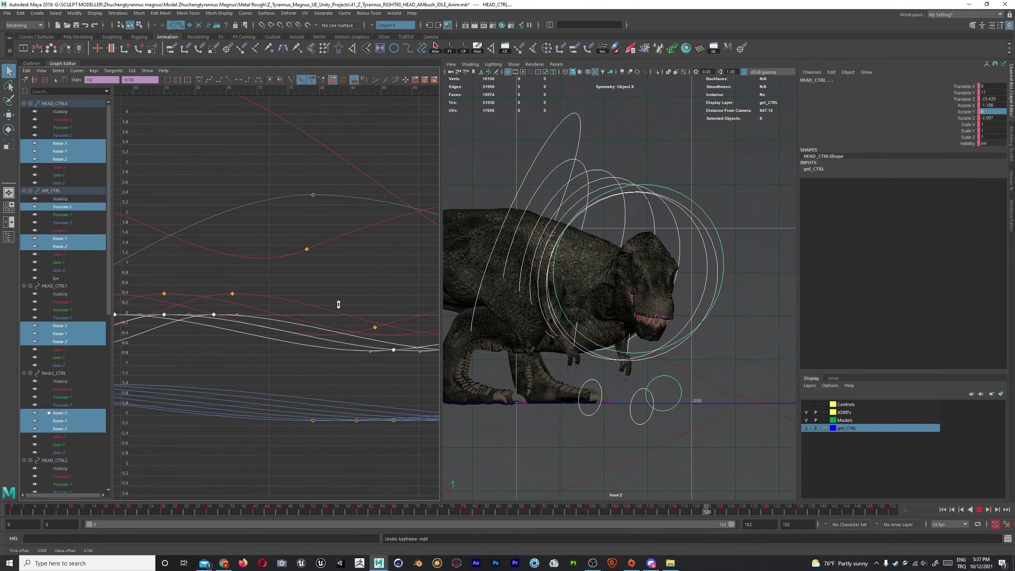
pyautogui.press('a')
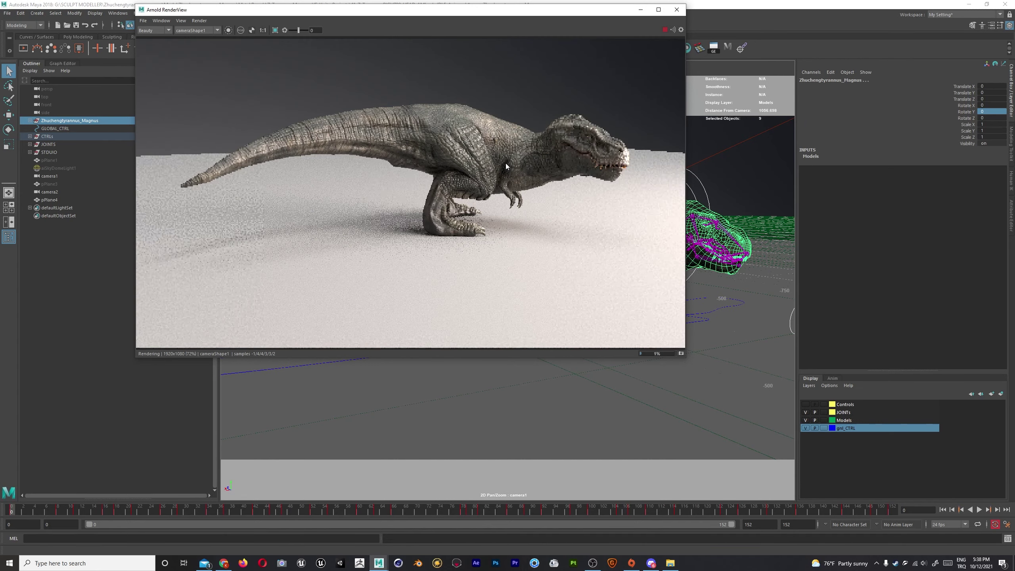
# Save the scene under the next numbered name and pick the 42 LEFT ambush idle file.
pyautogui.write('5')
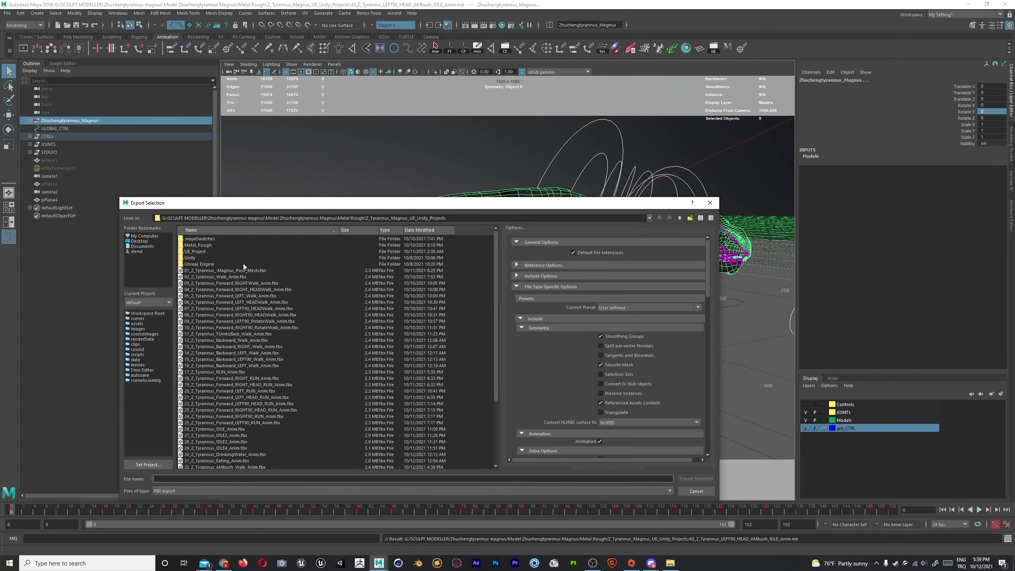
pyautogui.press('Return')
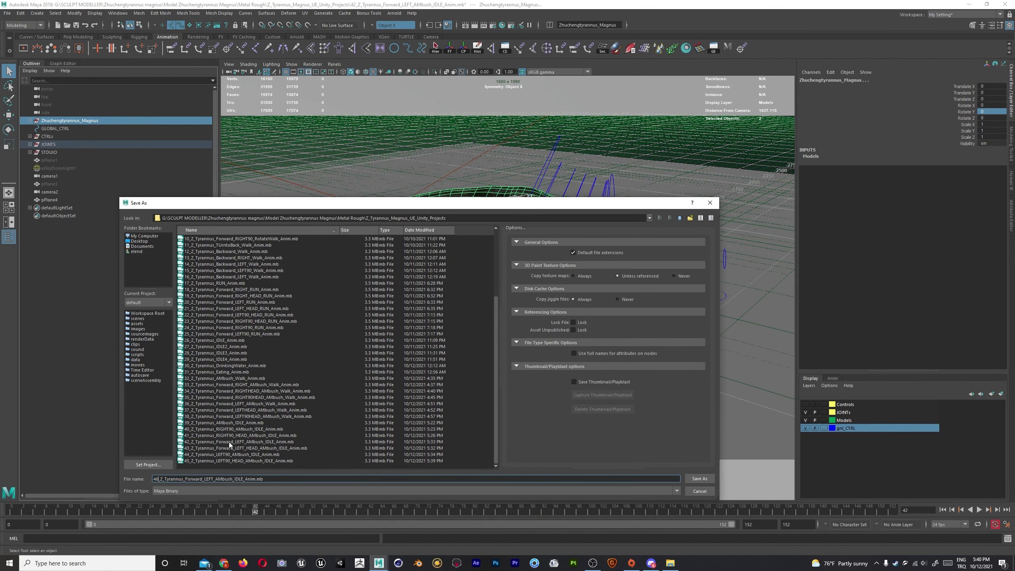
pyautogui.doubleClick(235, 442)
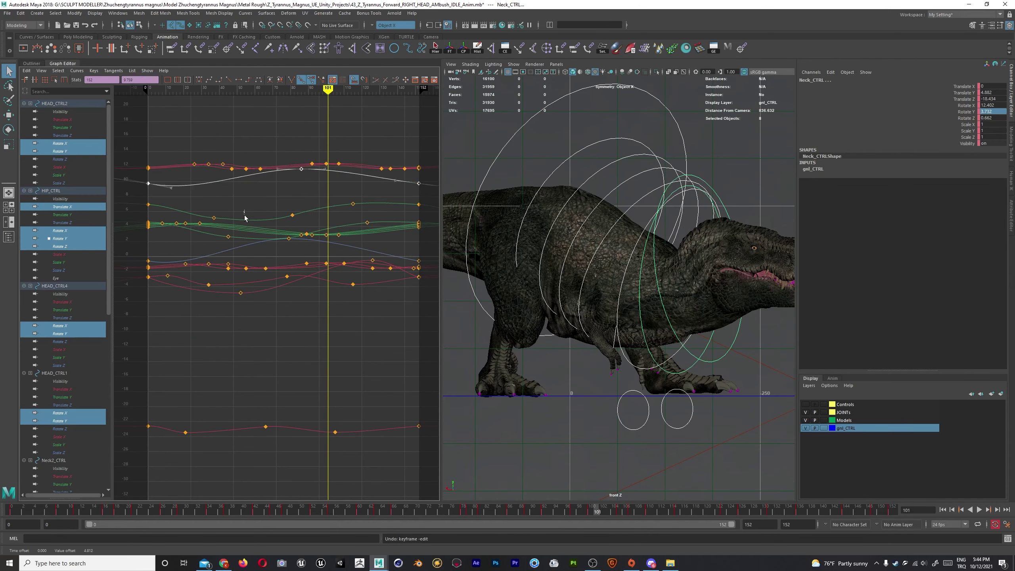
# Raise the Neck_CTRL rotation keys, show all curves, select L_FOOT_CTRL, and play back.
pyautogui.press('w')
pyautogui.keyDown('shift'); pyautogui.moveTo(240, 178); pyautogui.dragTo(239, 181, button='middle'); pyautogui.keyUp('shift')
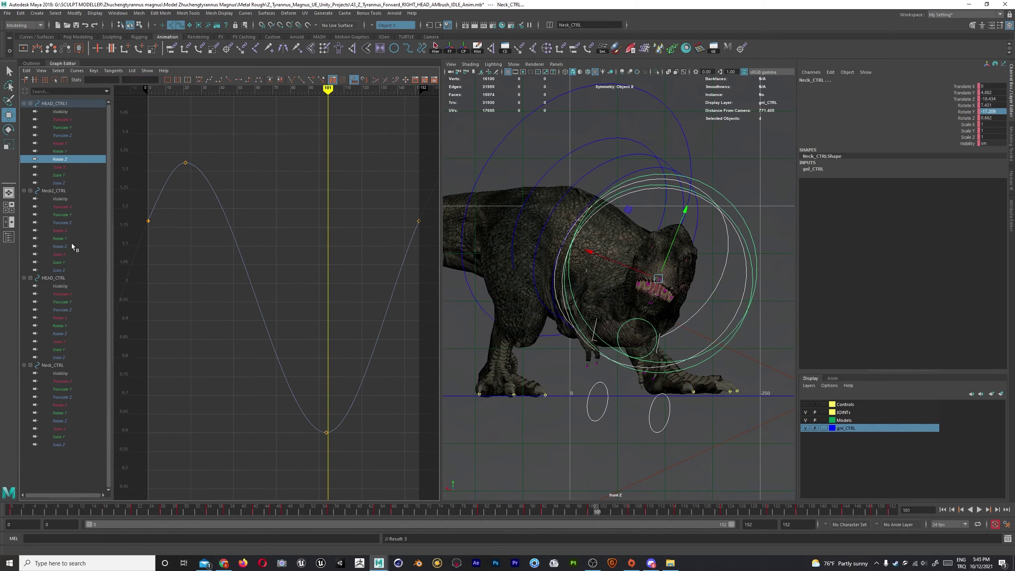
pyautogui.moveTo(317, 270); pyautogui.dragTo(316, 268, button='right')
pyautogui.moveTo(284, 223); pyautogui.dragTo(292, 242)
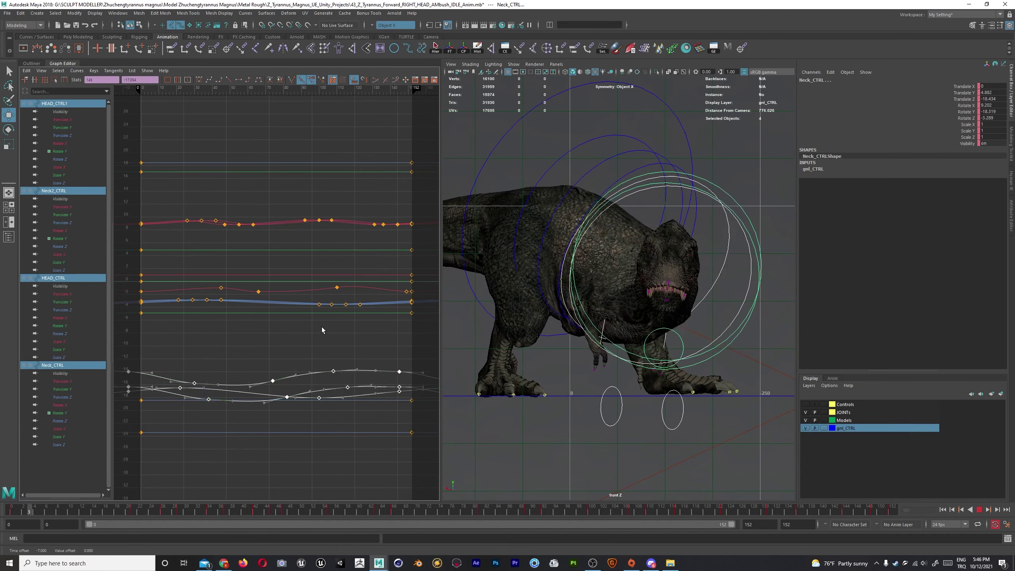
pyautogui.click(642, 381)
pyautogui.hotkey('alt', 'v')
pyautogui.click(709, 205)
pyautogui.press('space')
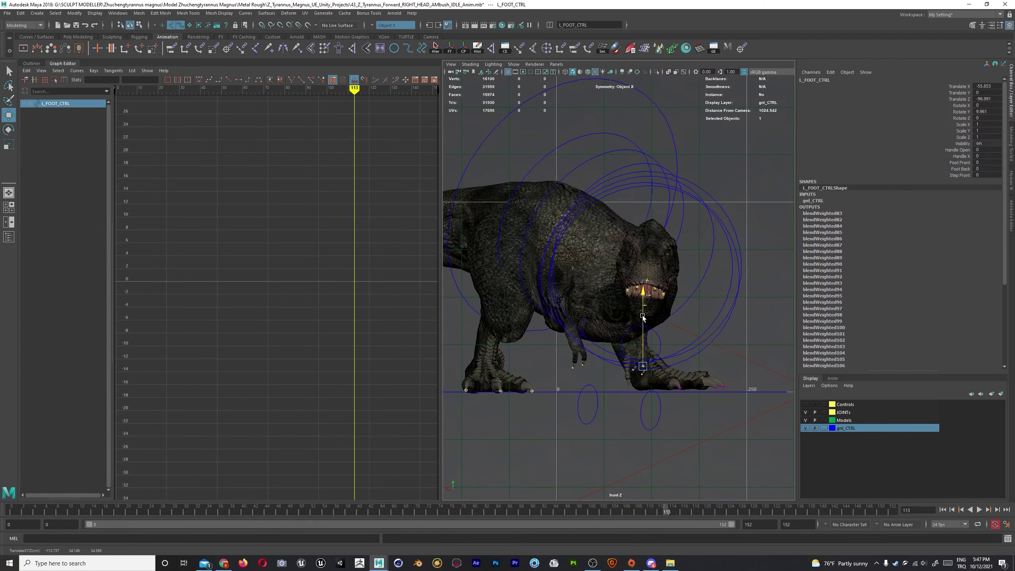
pyautogui.hotkey('alt', 'v')
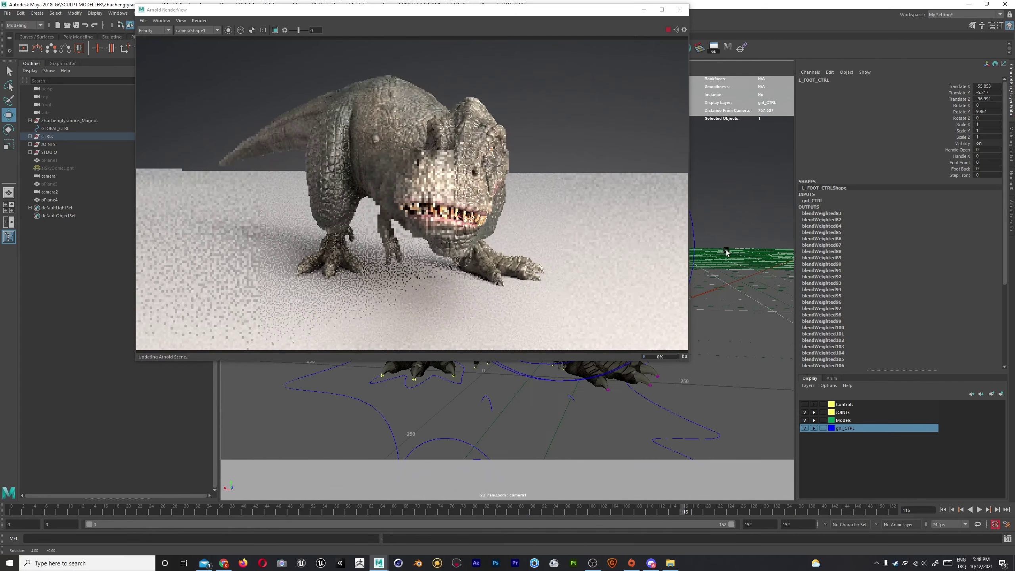
# Orbit the render camera, cancel the image save, and save 47_Z_Tyrannus_Forward_LEFT_HEAD_AMbush_IDLE_Anim.mb.
pyautogui.keyDown('alt'); pyautogui.moveTo(714, 208); pyautogui.dragTo(703, 228); pyautogui.keyUp('alt')
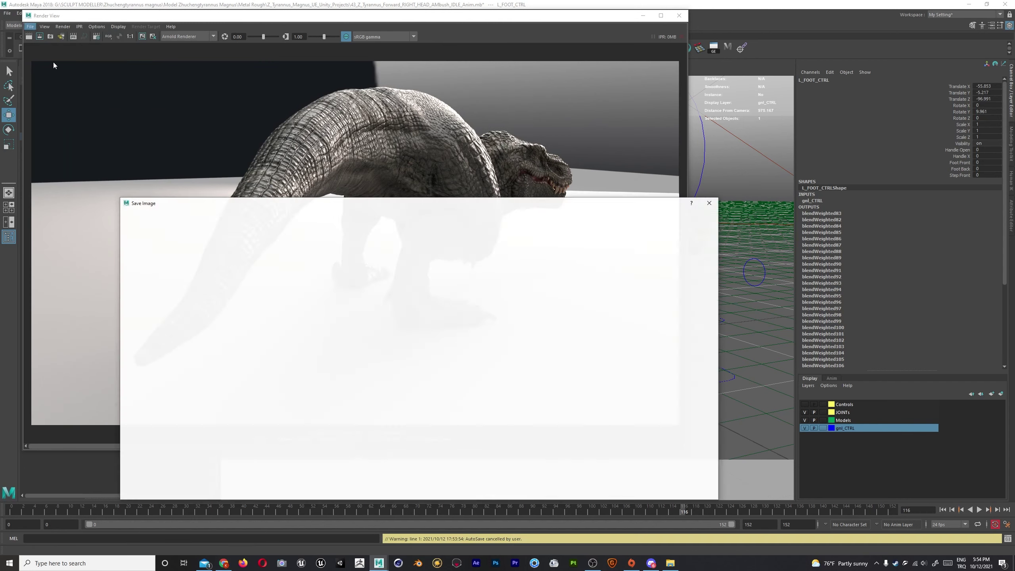
pyautogui.press('Escape')
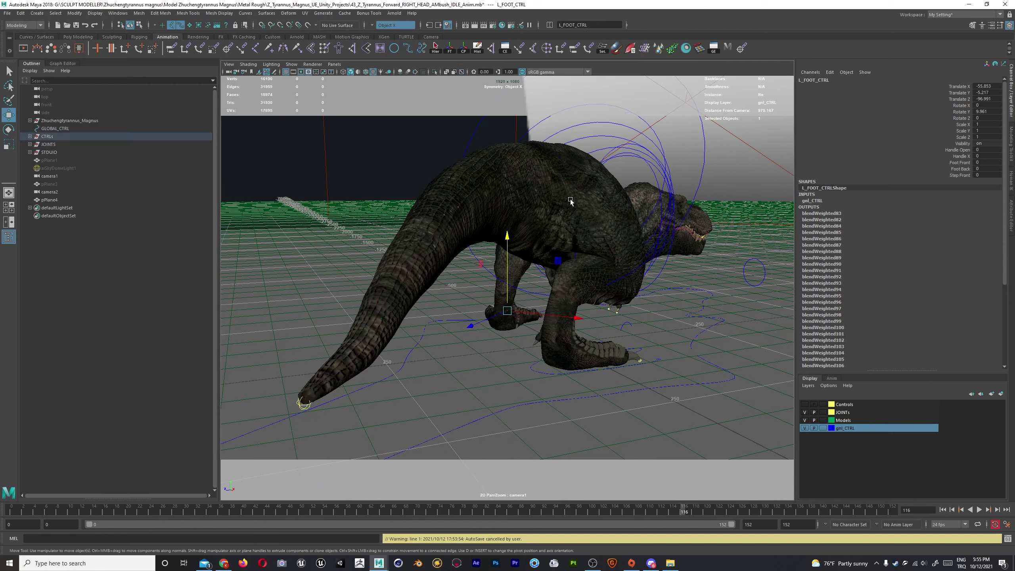
pyautogui.hotkey('ctrl', 'shift', 's')
pyautogui.click(699, 482)
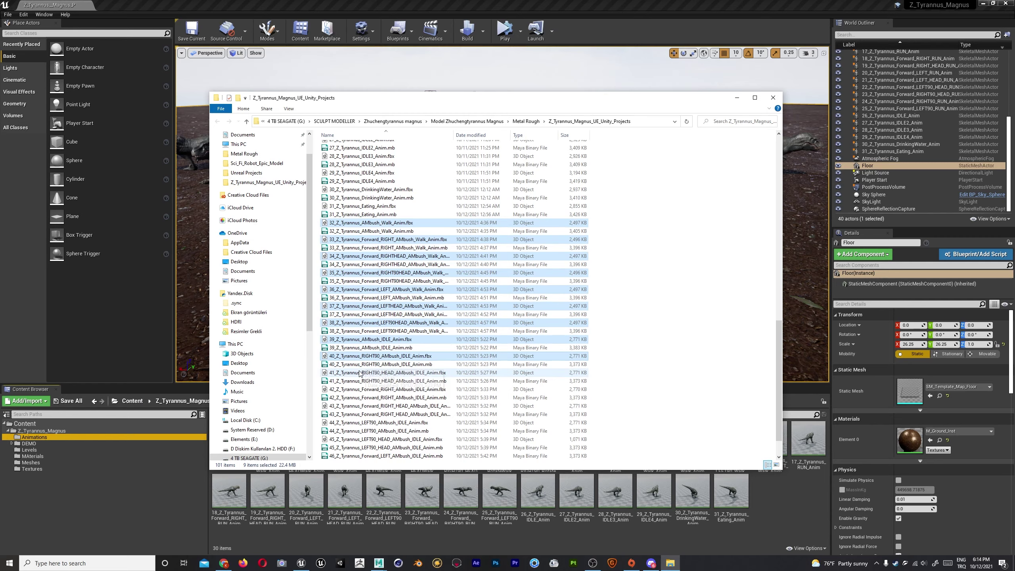
# Add the remaining exported ambush FBX clips, then play the level full-screen to watch the T-rexes.
pyautogui.scroll(-2, 360, 373)
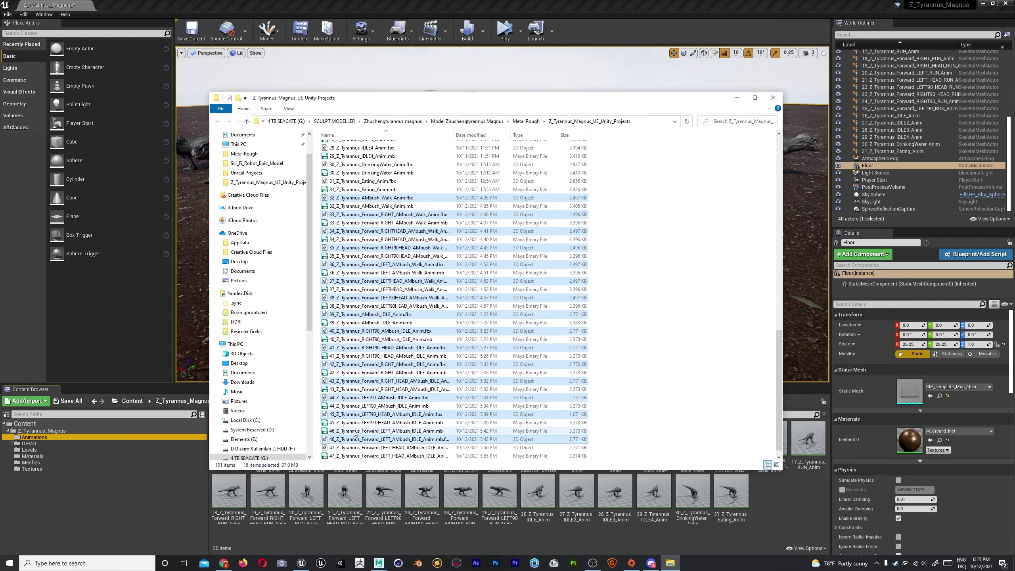
pyautogui.keyDown('ctrl'); pyautogui.click(352, 439); pyautogui.keyUp('ctrl')
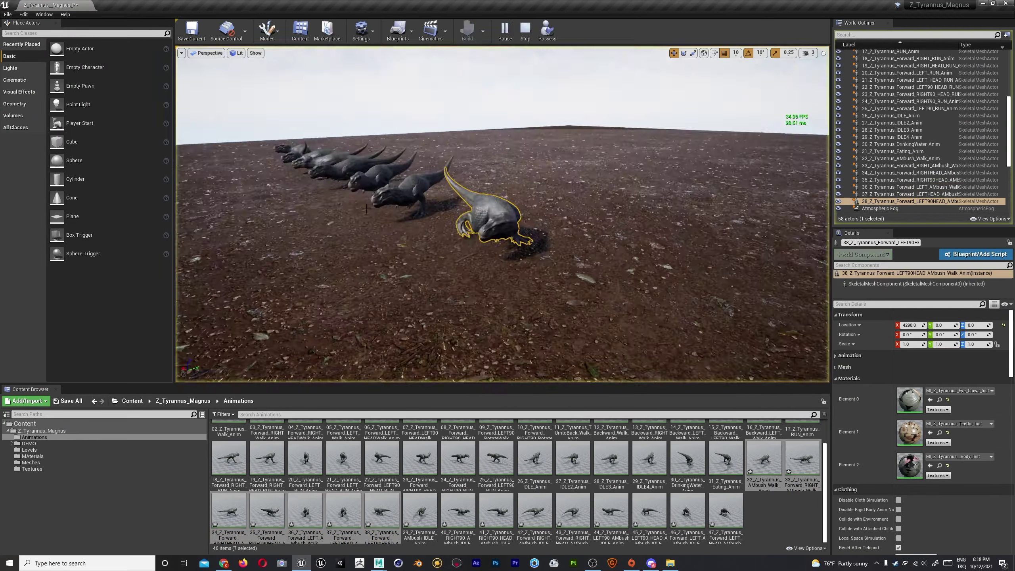
pyautogui.hotkey('alt', 'p')
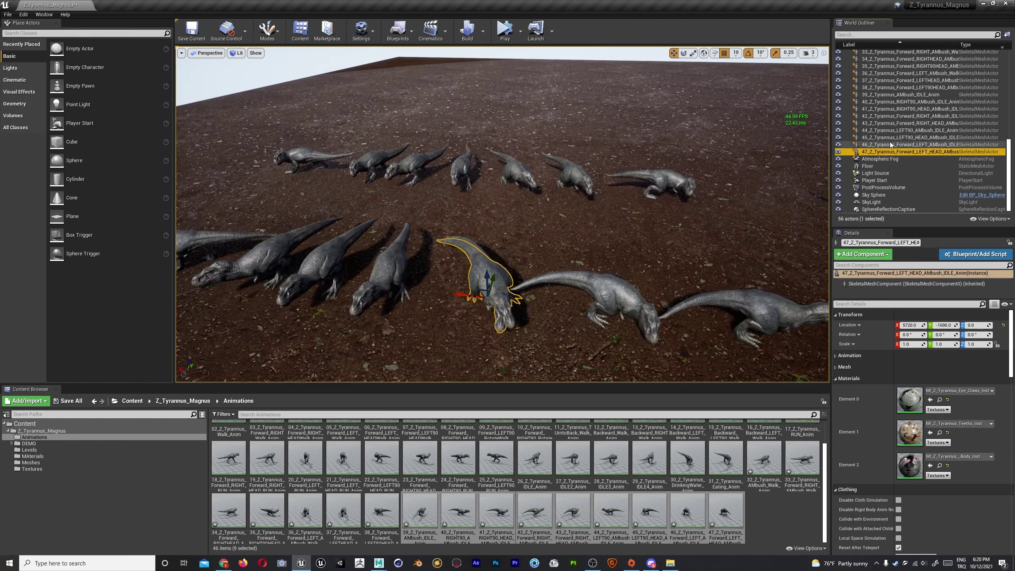
pyautogui.press('F11')
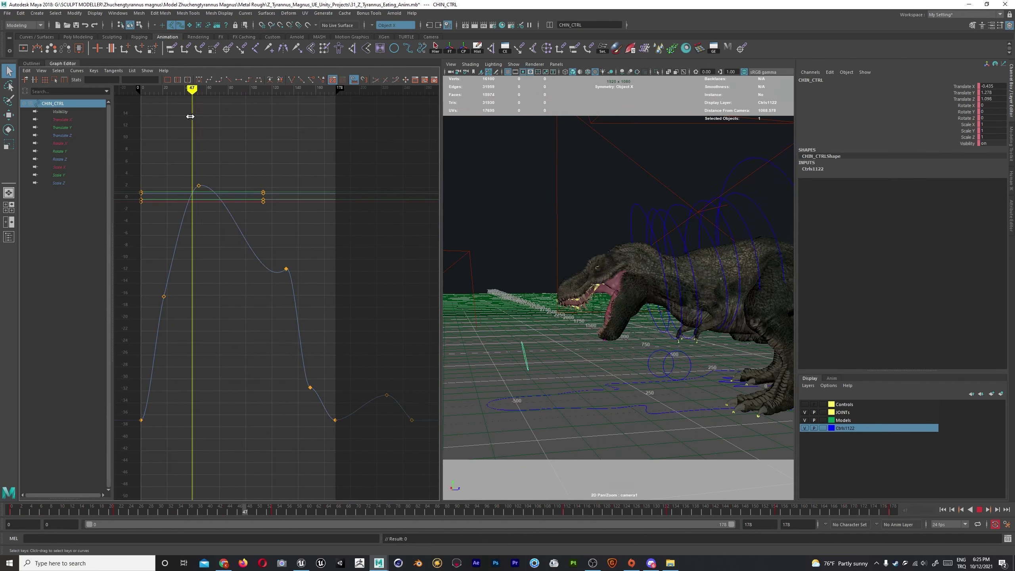
# Scrub to frame 58, play back the edited neck and head curves, and render an Arnold preview.
pyautogui.moveTo(190, 116); pyautogui.dragTo(208, 139)
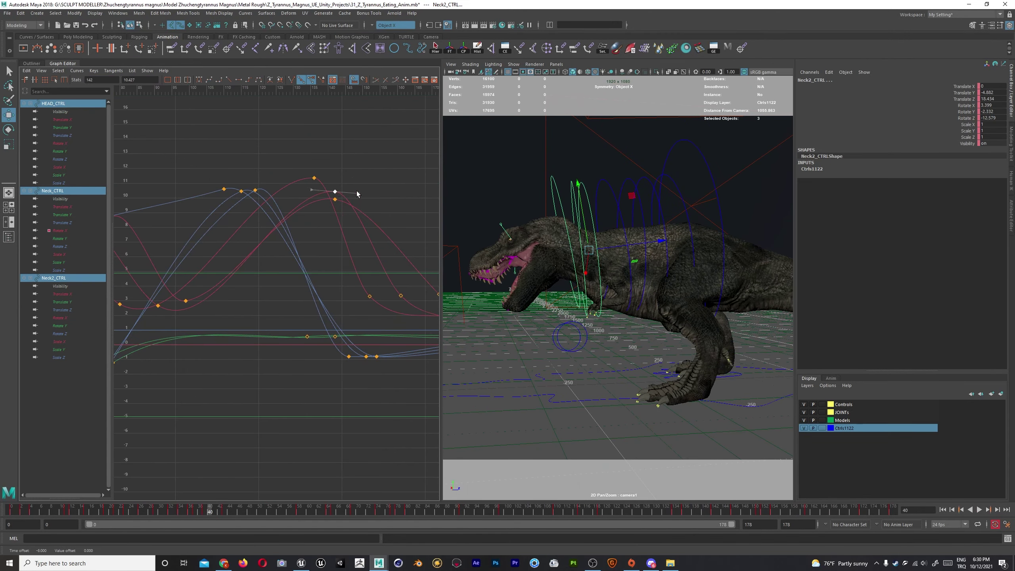
pyautogui.hotkey('alt', 'v')
pyautogui.press('a')
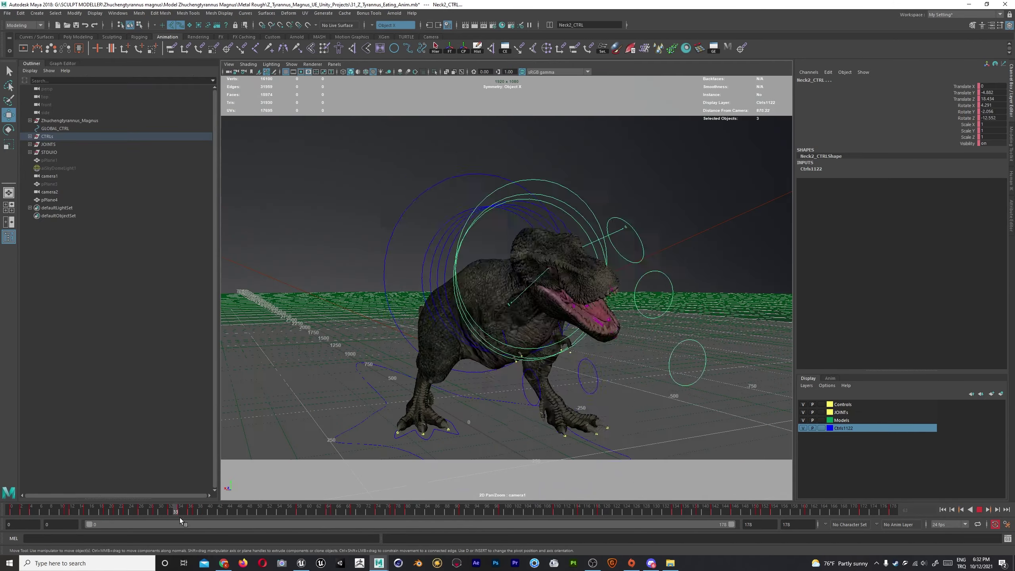
pyautogui.click(394, 12)
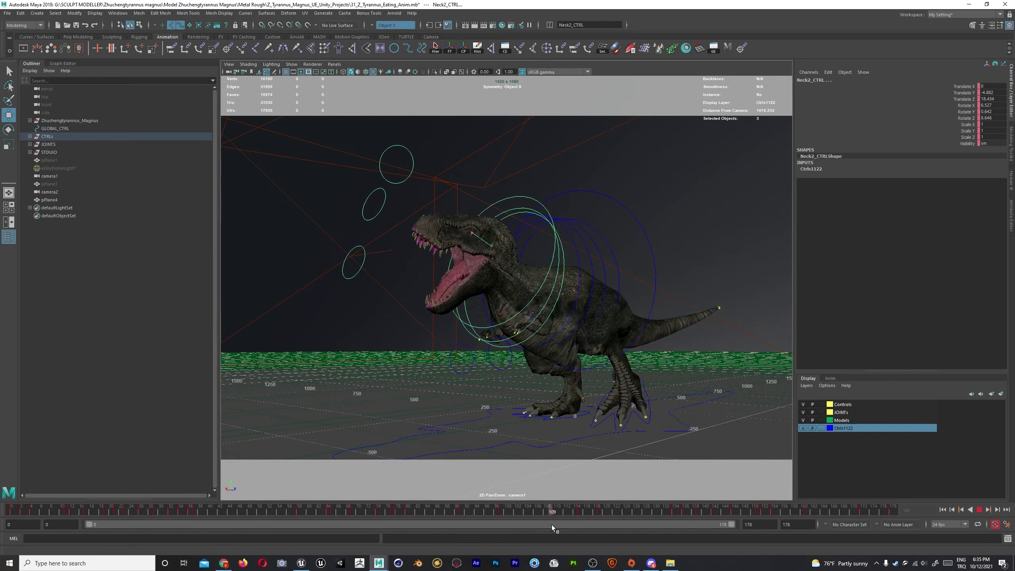
pyautogui.hotkey('alt', 'v')
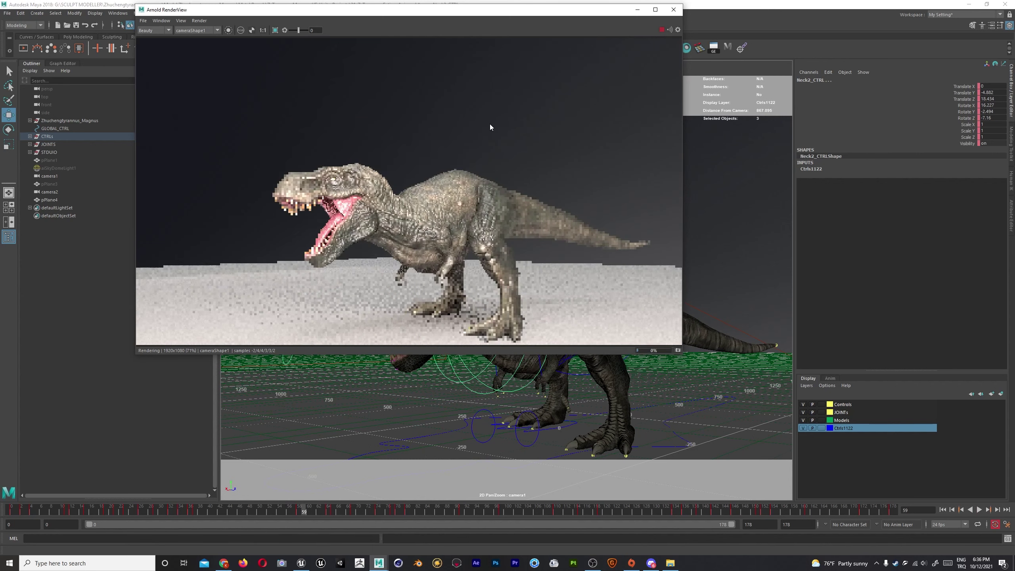
# Dismiss the render window and save the scene as 48_Z_Tyrannus_Roar_Anim.mb.
pyautogui.press('Escape')
pyautogui.hotkey('ctrl', 'shift', 's')
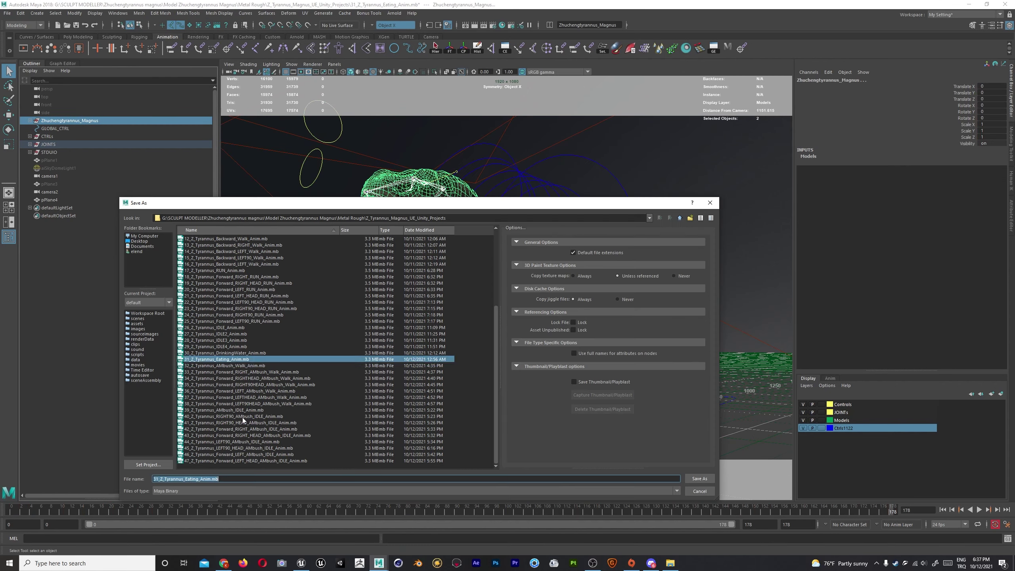
pyautogui.click(693, 480)
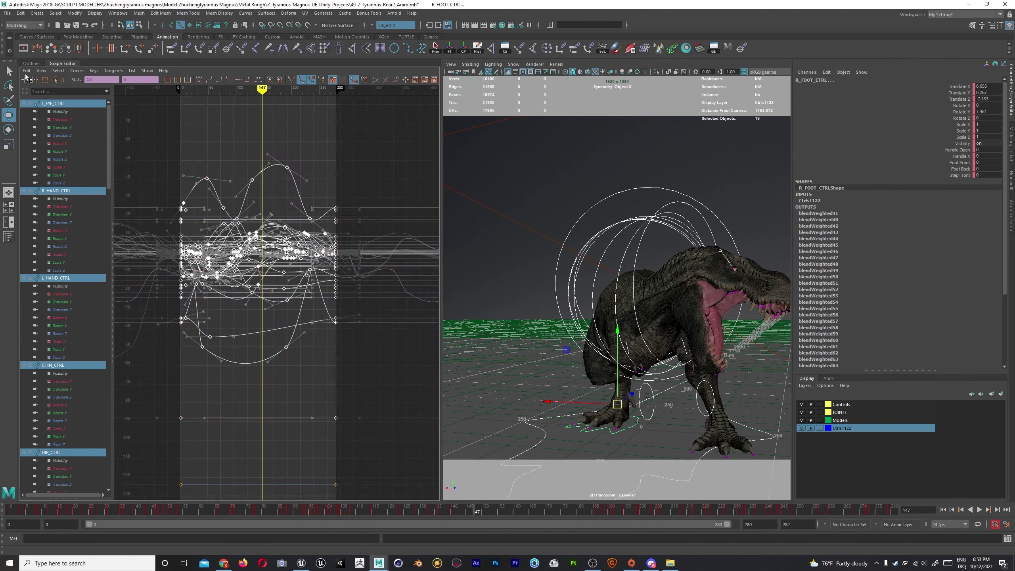
# Try shifting the tail keys later, undo it, and review the clip from start to frame 240.
pyautogui.press('Escape')
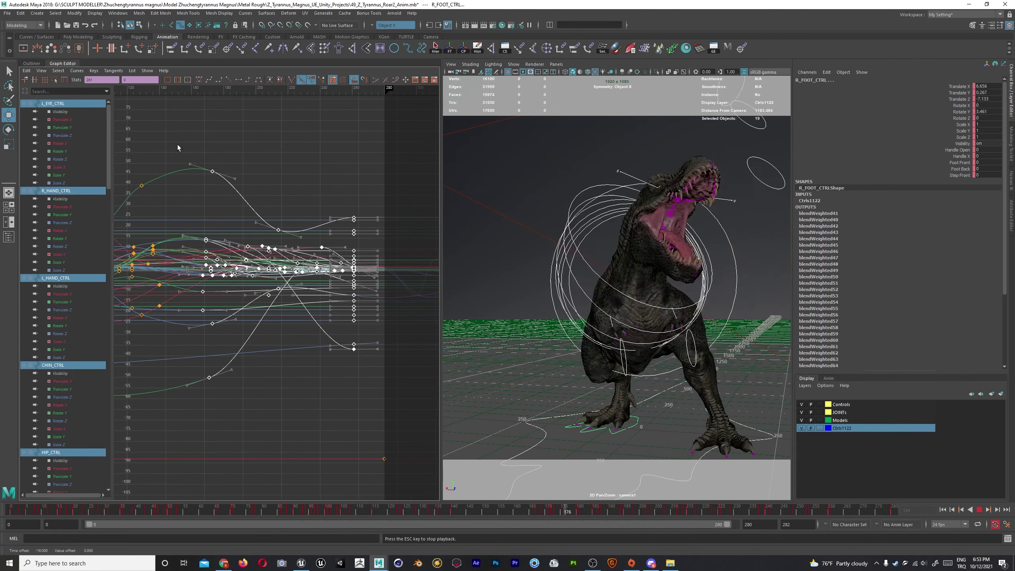
pyautogui.moveTo(178, 148); pyautogui.dragTo(290, 156, button='middle')
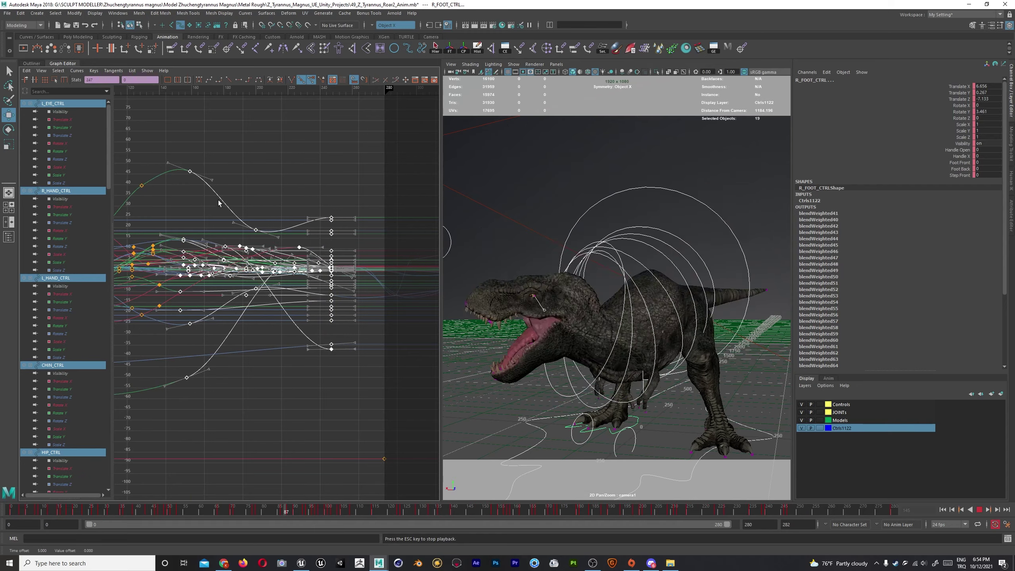
pyautogui.press('Escape')
pyautogui.hotkey('ctrl', 'z')
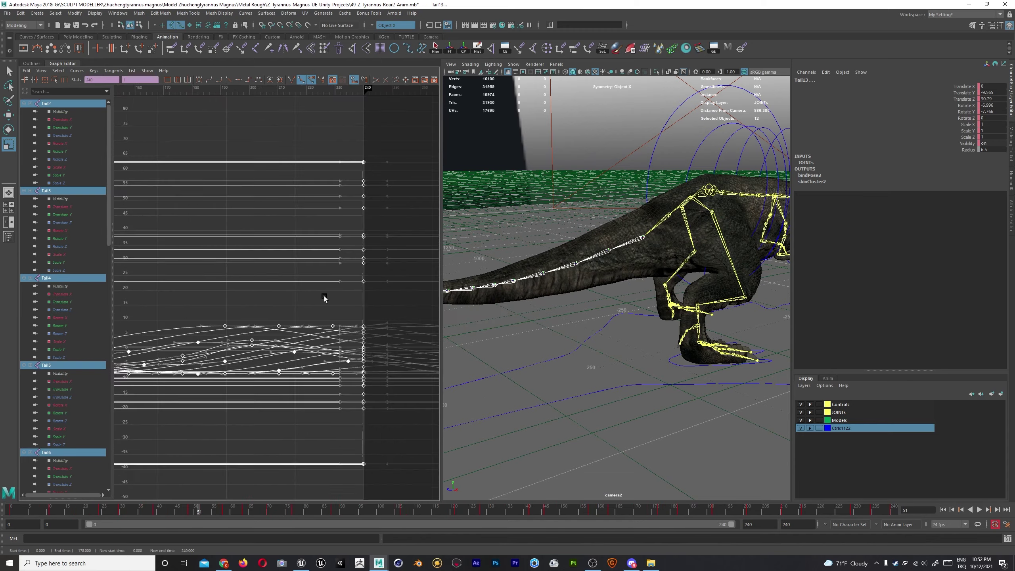
pyautogui.click(31, 63)
pyautogui.click(19, 510)
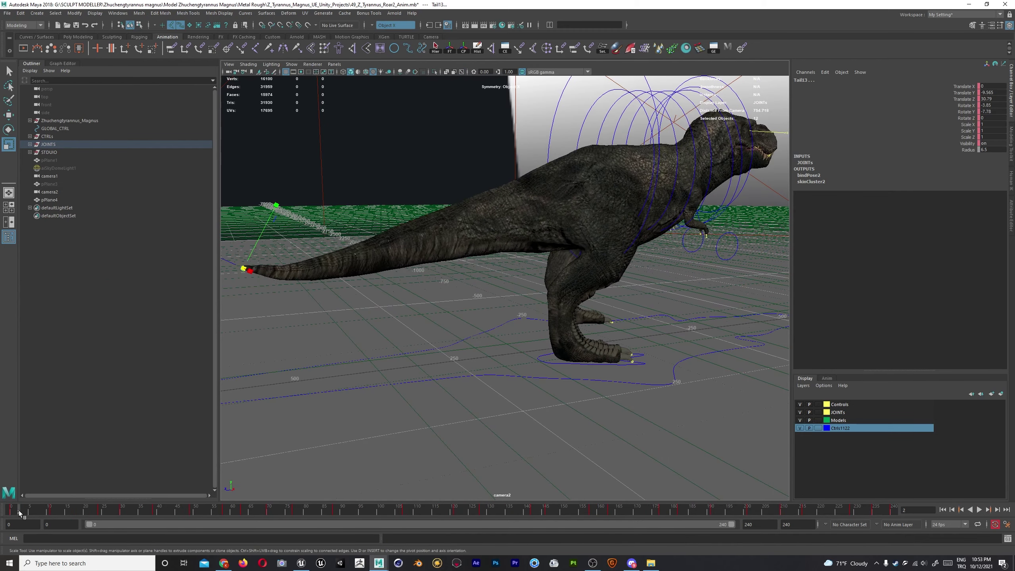
pyautogui.press(',')
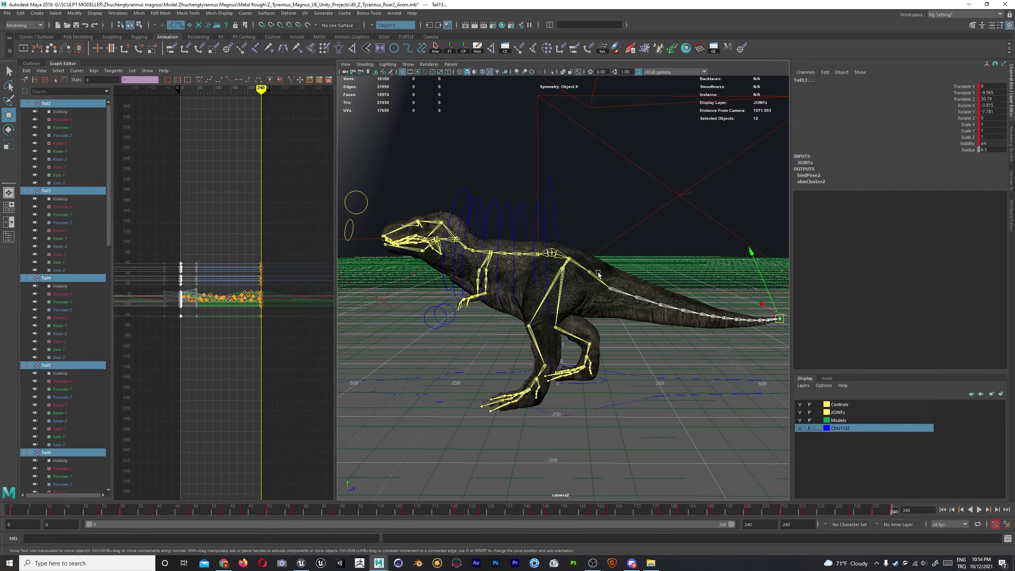
# Select the T-rex mesh and export the selection as FBX.
pyautogui.click(599, 275)
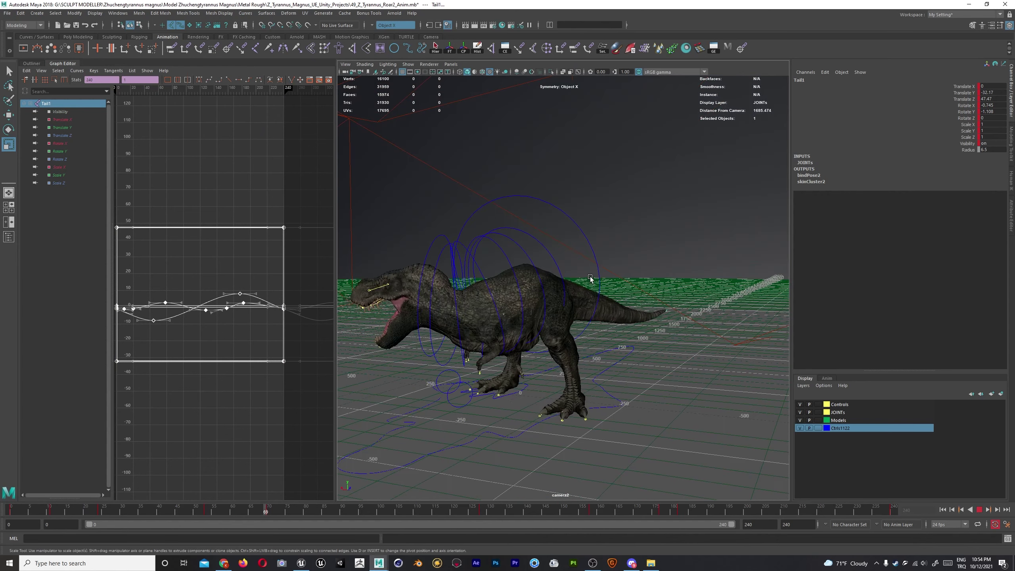
pyautogui.click(432, 236)
pyautogui.click(6, 12)
pyautogui.click(34, 116)
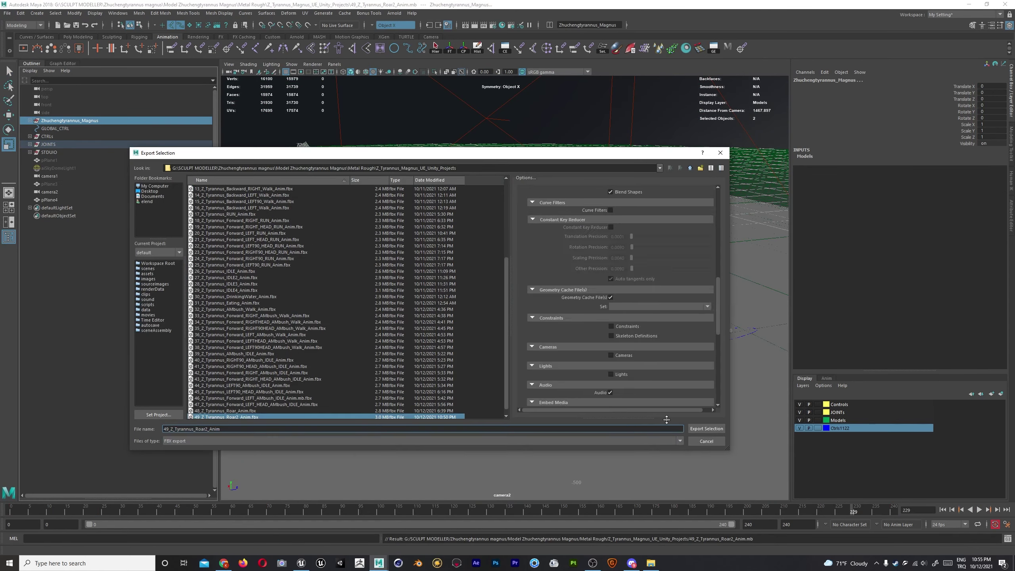
pyautogui.click(675, 422)
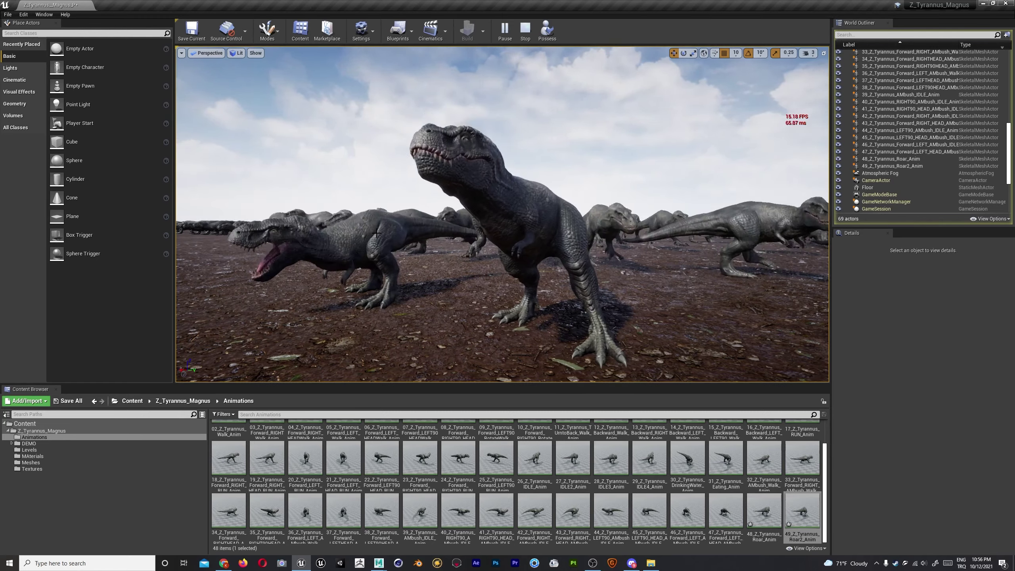
# Return to the Content root, preview the T-rex herd in play mode, then open the Animations folder.
pyautogui.press('Escape')
pyautogui.click(29, 449)
pyautogui.click(95, 457)
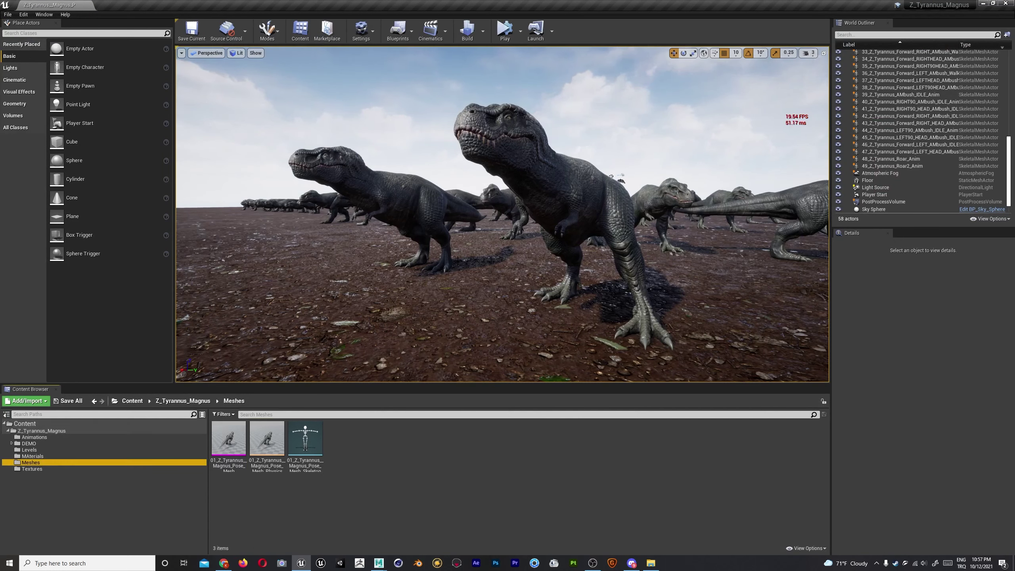
pyautogui.click(47, 425)
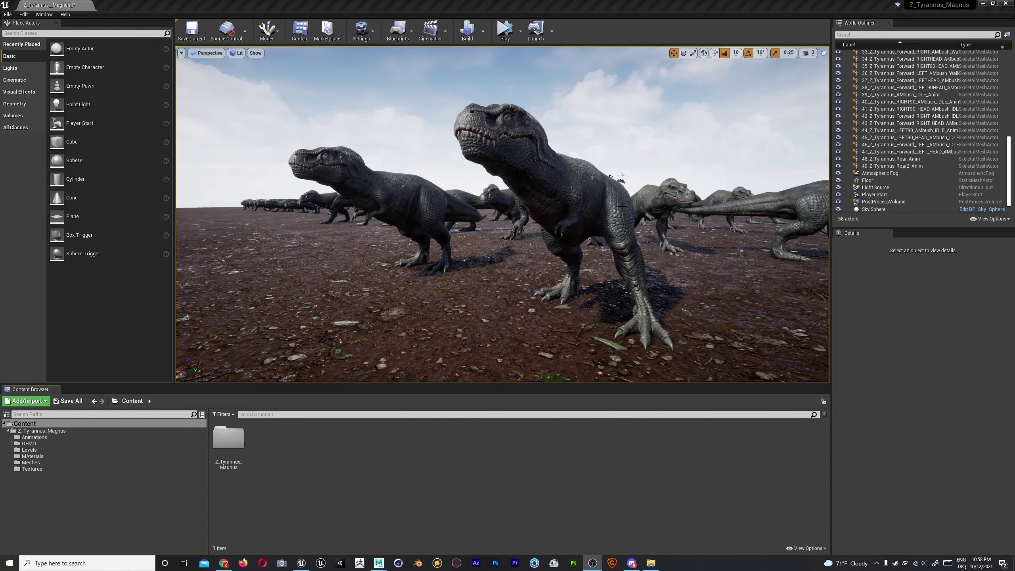
pyautogui.hotkey('alt', 'p')
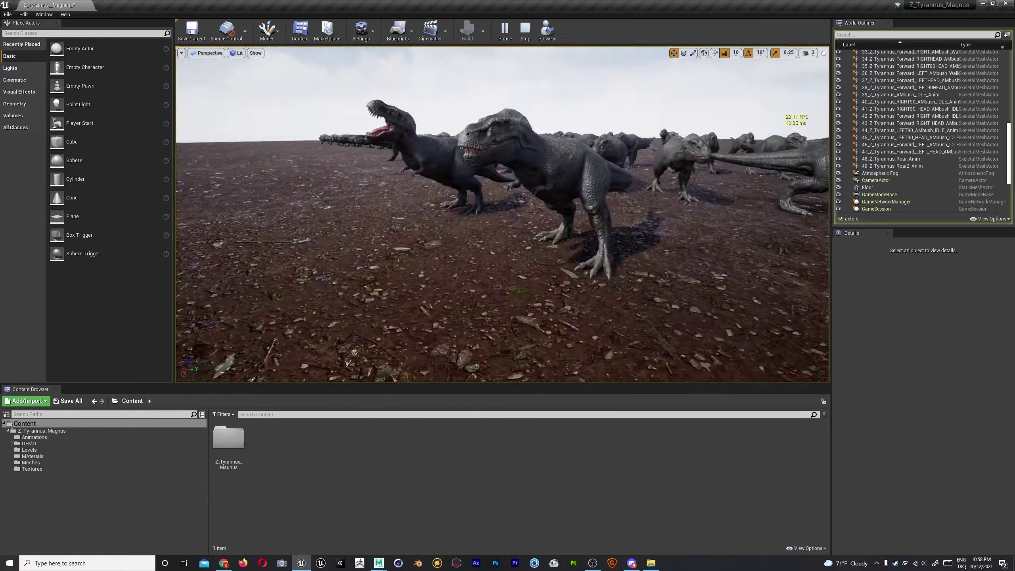
pyautogui.press('Escape')
pyautogui.click(35, 437)
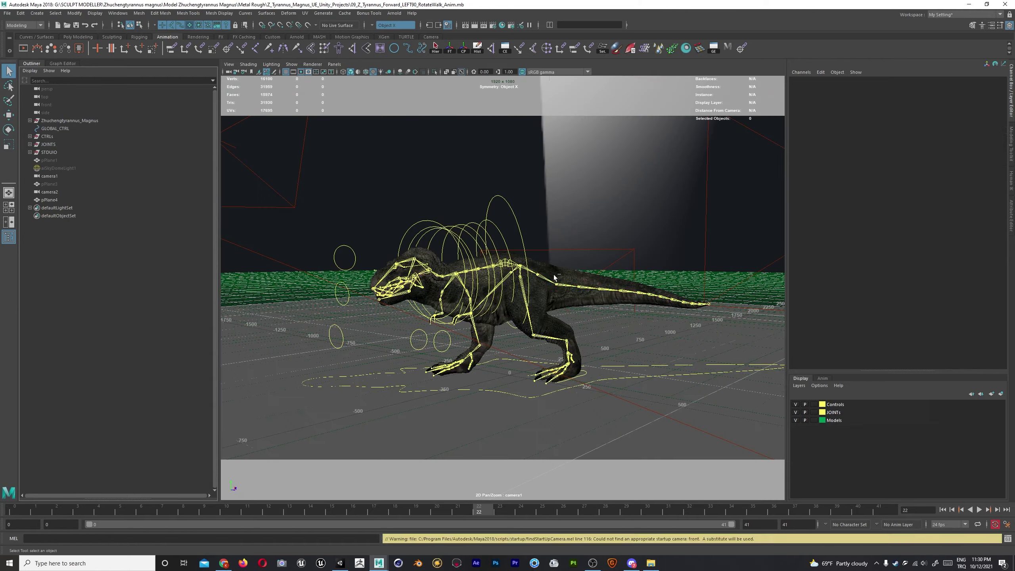
# Play back the turn-to-back walk, framing its curves and viewing it from behind.
pyautogui.press('a')
pyautogui.hotkey('alt', 'v')
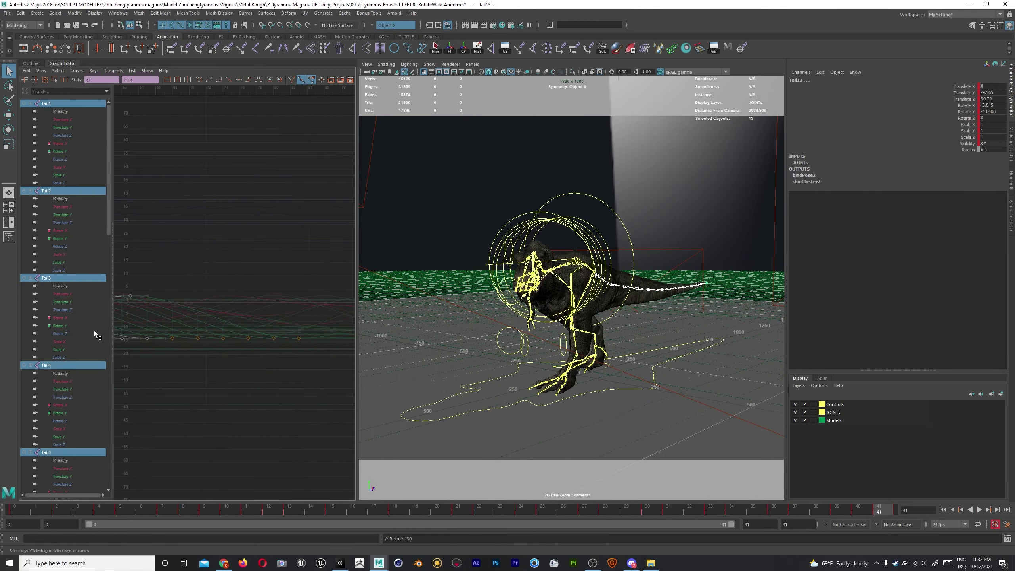
pyautogui.press('a')
pyautogui.hotkey('alt', 'v')
pyautogui.keyDown('alt'); pyautogui.moveTo(439, 304); pyautogui.dragTo(497, 300); pyautogui.keyUp('alt')
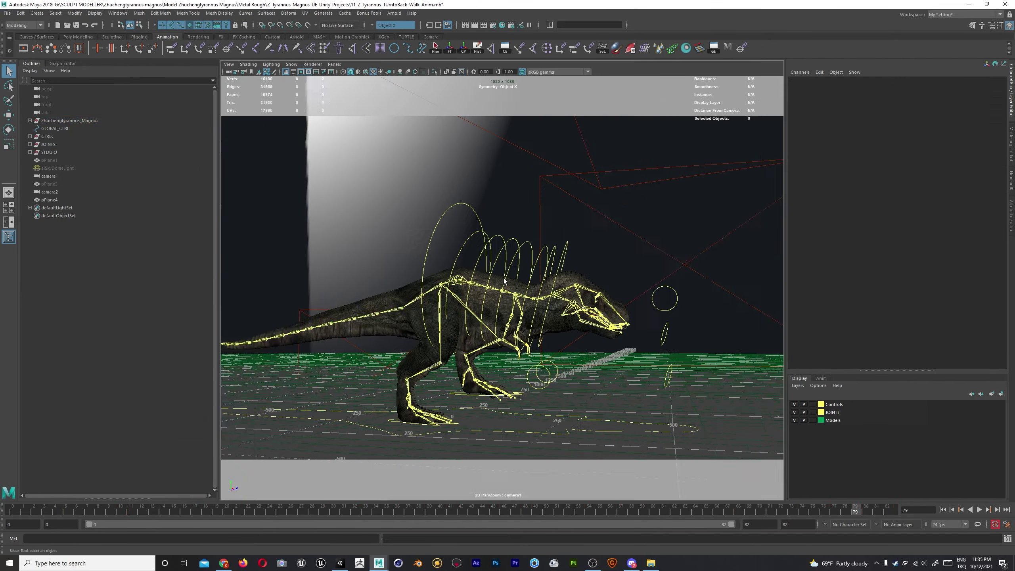
pyautogui.press('f')
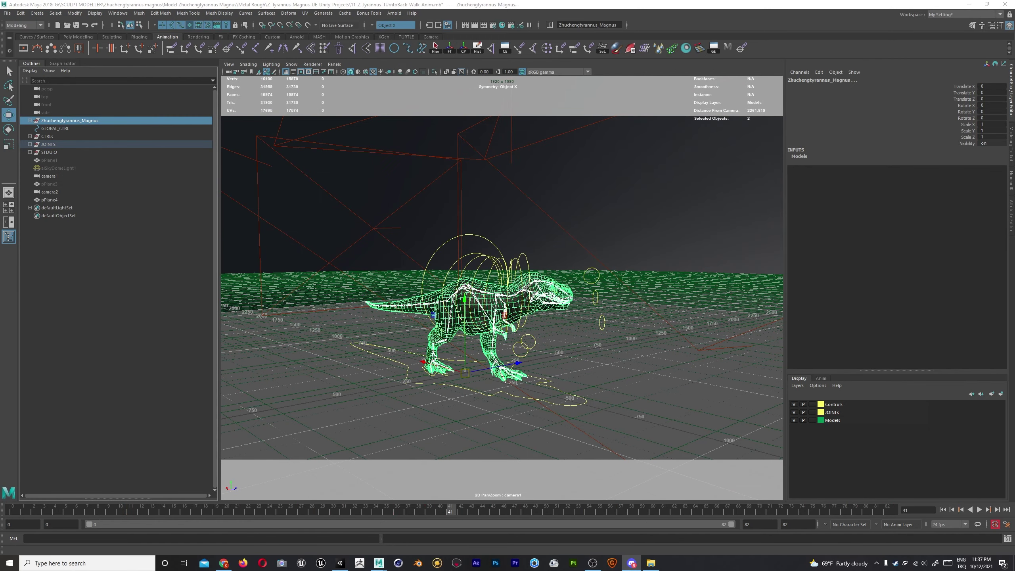
# Save as 11_Z_Tyrannus_TUrntoBack_Walk_Anim_Unity.mb and open 12_Z_Tyrannus_Backward_Walk_Anim.mb.
pyautogui.click(7, 12)
pyautogui.click(30, 50)
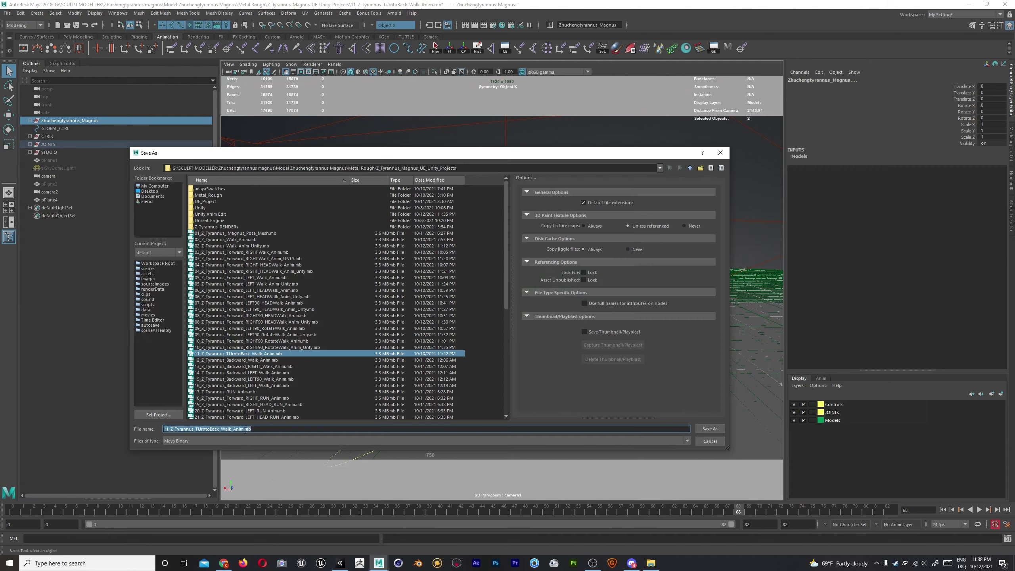
pyautogui.click(709, 429)
pyautogui.hotkey('ctrl', 'o')
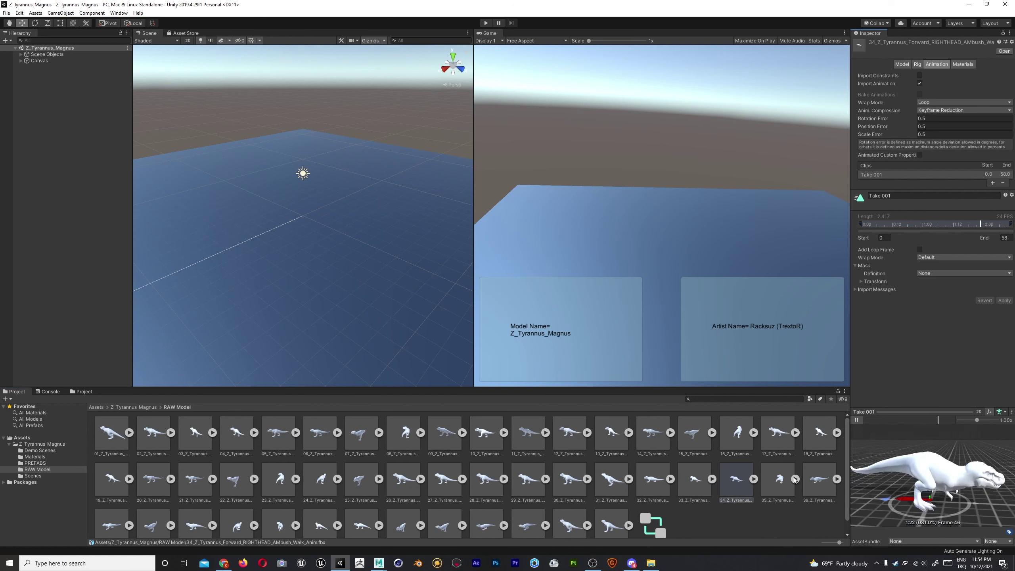
# Preview the next RAW Model animation asset in the Project window.
pyautogui.press('Right')
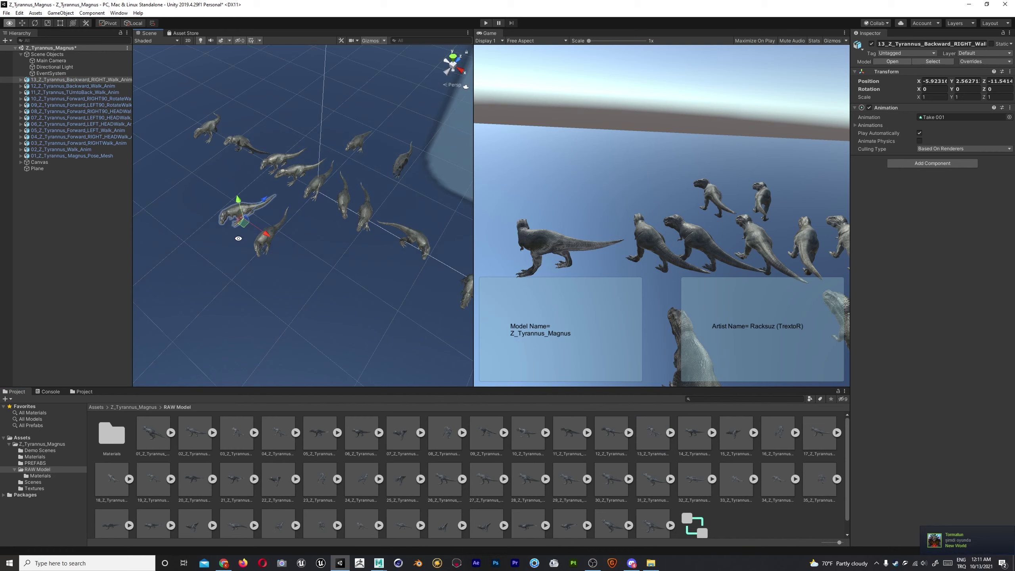
# Select the 16_Z_Tyrannus asset and pick the 16_Z_Tyrannus_Backward_RIGHT_Walk_Anim.mb file.
pyautogui.click(783, 435)
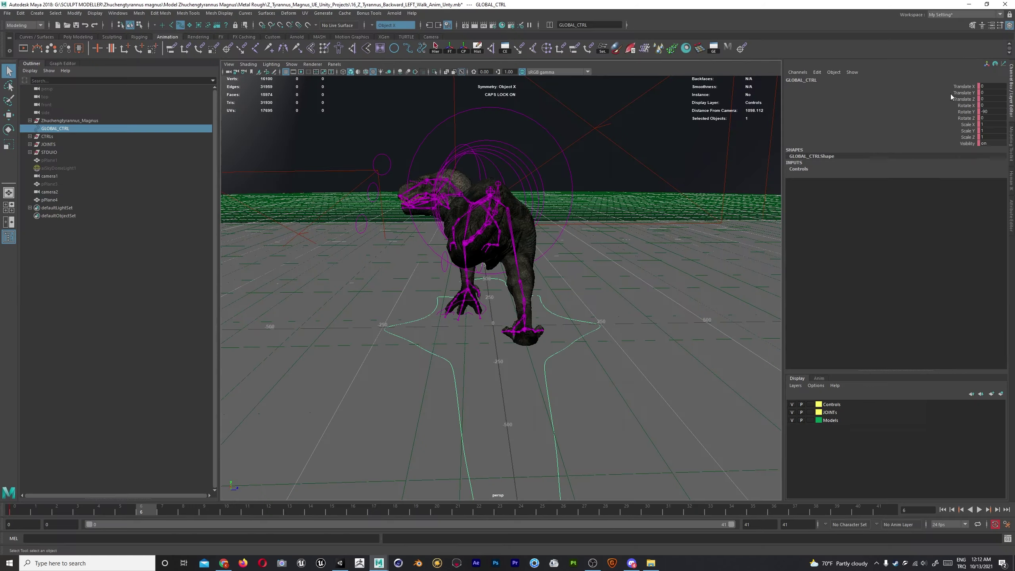
pyautogui.hotkey('alt', 'Tab')
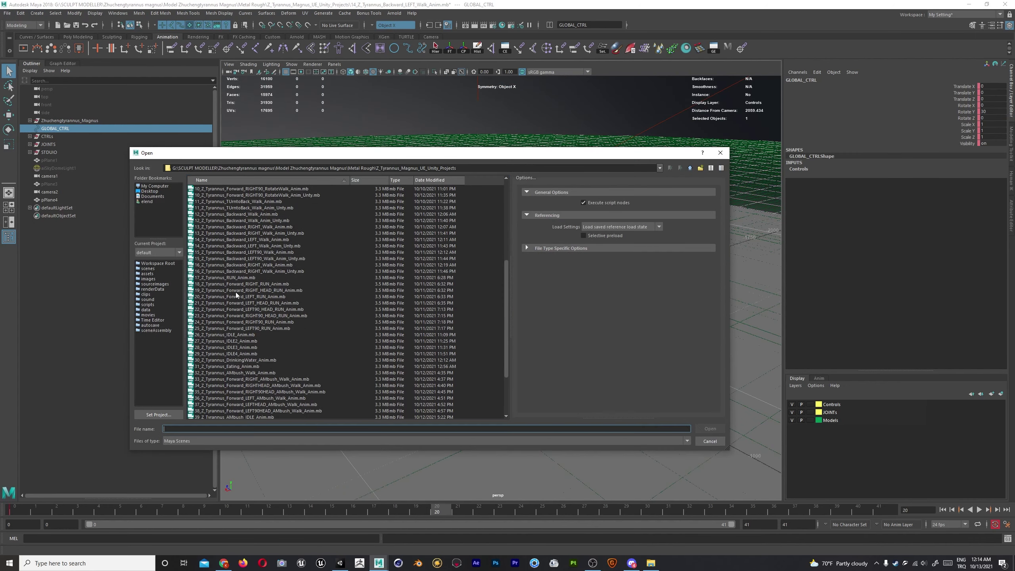
pyautogui.click(240, 265)
pyautogui.hotkey('alt', 'Tab')
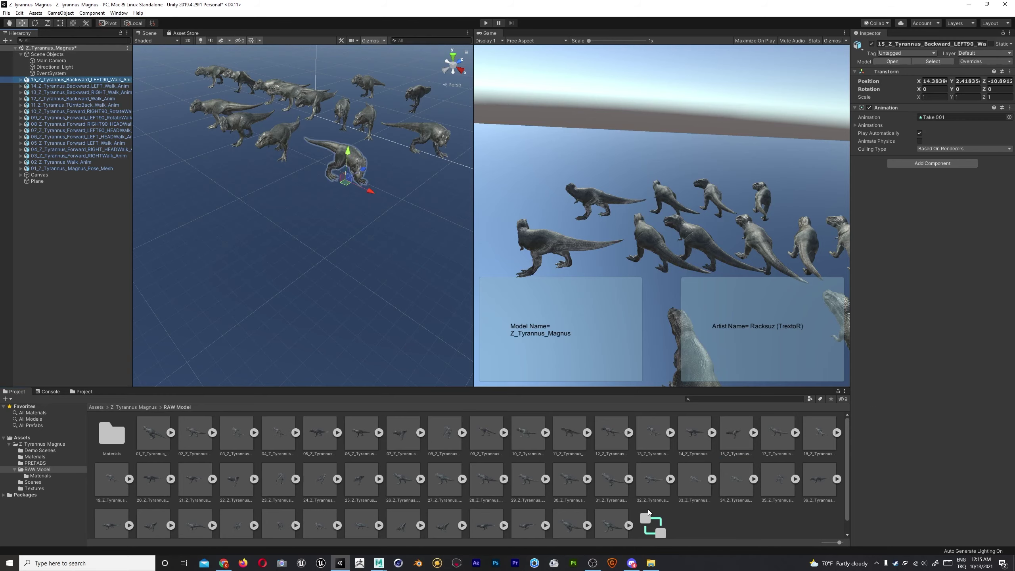
# Place the 16 backward-walk and 26 IDLE T-rexes in the scene, panning across the herd.
pyautogui.moveTo(778, 432); pyautogui.dragTo(204, 144)
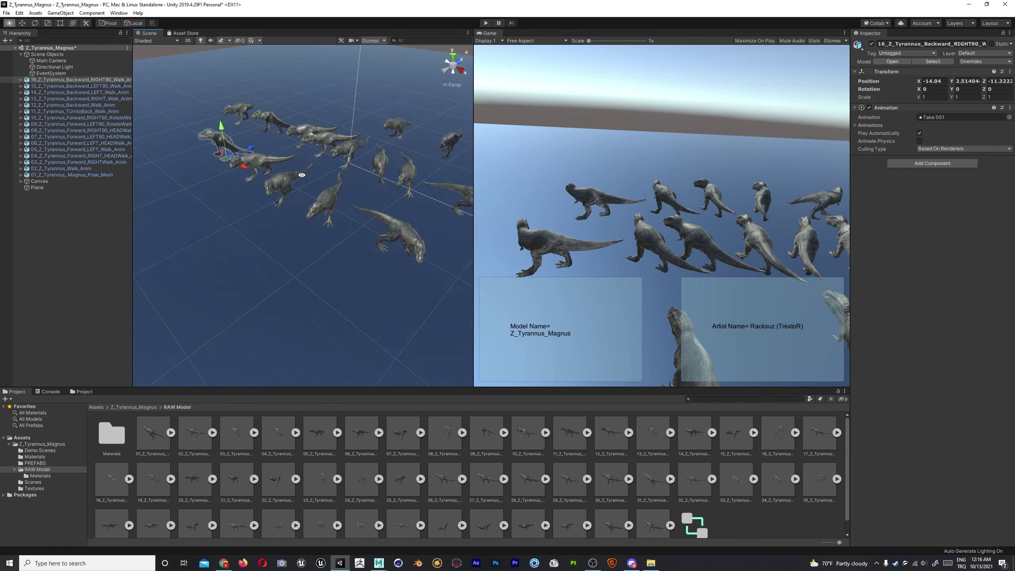
pyautogui.hotkey('alt', 'Tab')
pyautogui.click(396, 356)
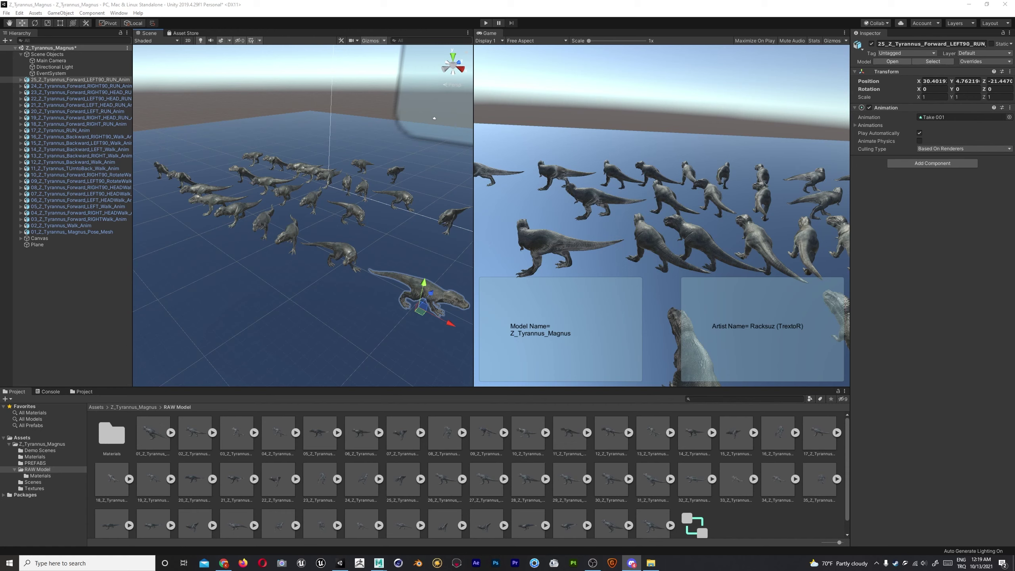
pyautogui.moveTo(267, 201); pyautogui.dragTo(291, 184, button='middle')
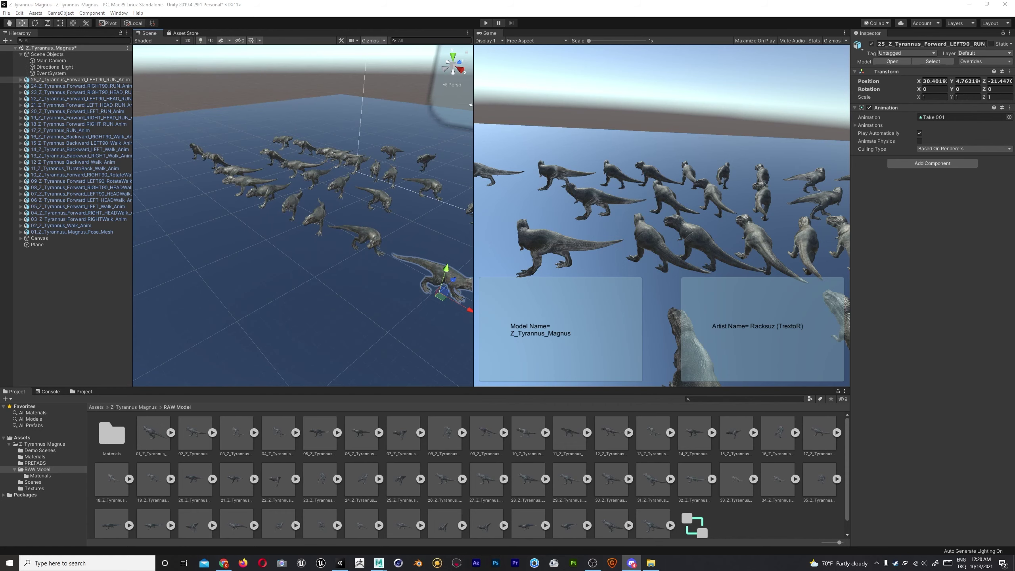
pyautogui.moveTo(445, 480); pyautogui.dragTo(439, 347)
# Add the IDLE2 and IDLE3 T-rexes and move all three idle T-rexes to Position Y 0, Z 20.
pyautogui.press('f')
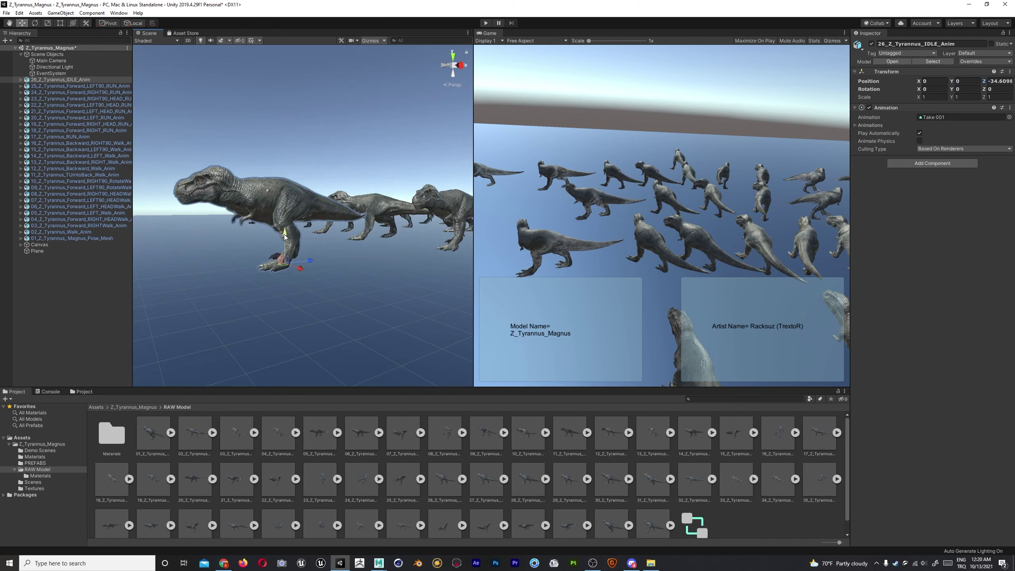
pyautogui.keyDown('alt'); pyautogui.moveTo(284, 236); pyautogui.dragTo(248, 216); pyautogui.keyUp('alt')
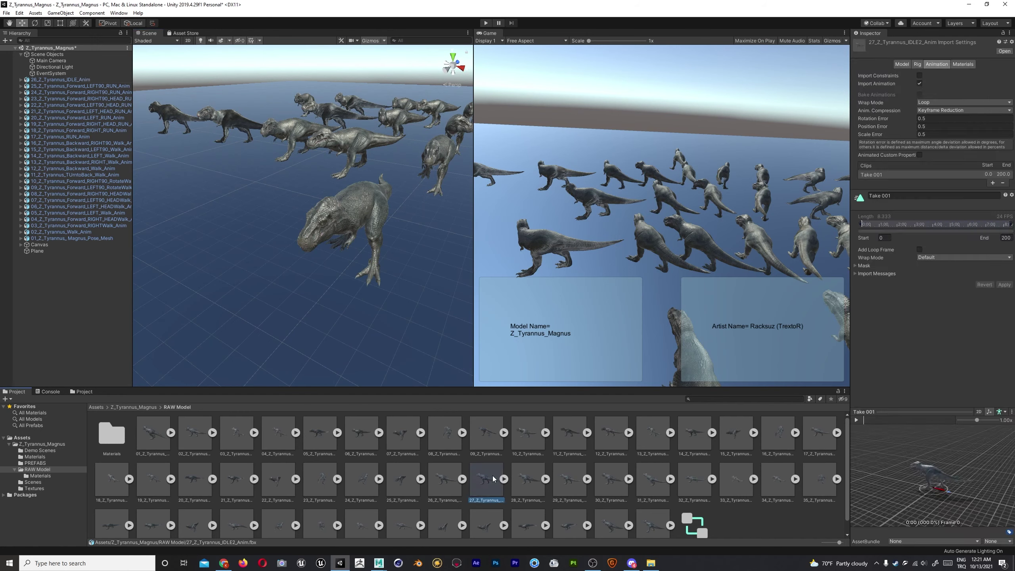
pyautogui.moveTo(487, 479); pyautogui.dragTo(280, 199)
pyautogui.moveTo(528, 480); pyautogui.dragTo(299, 200)
pyautogui.keyDown('shift'); pyautogui.click(59, 92); pyautogui.keyUp('shift')
pyautogui.click(961, 80)
pyautogui.write('0')
pyautogui.press('Tab')
pyautogui.write('20')
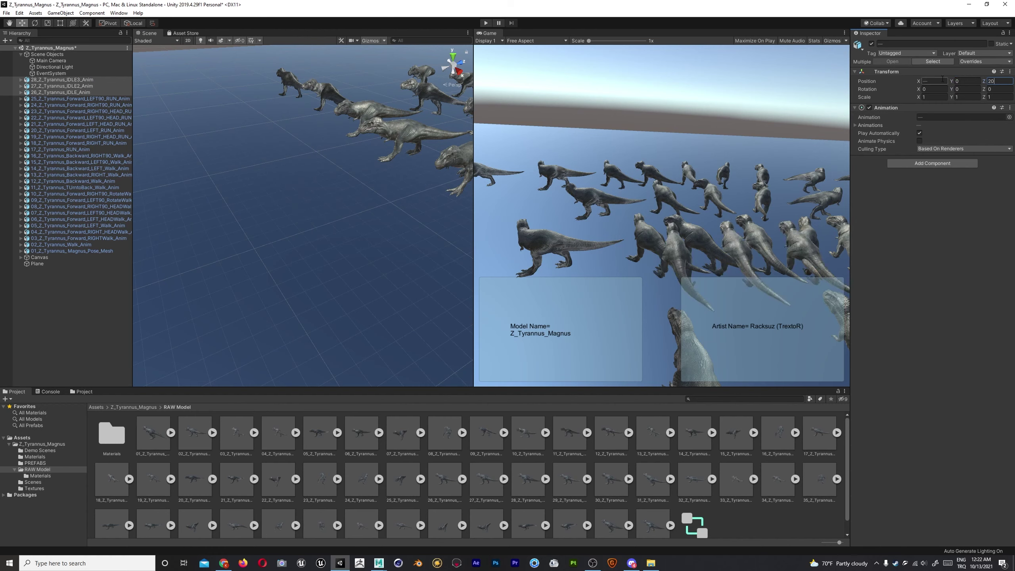
pyautogui.press('Return')
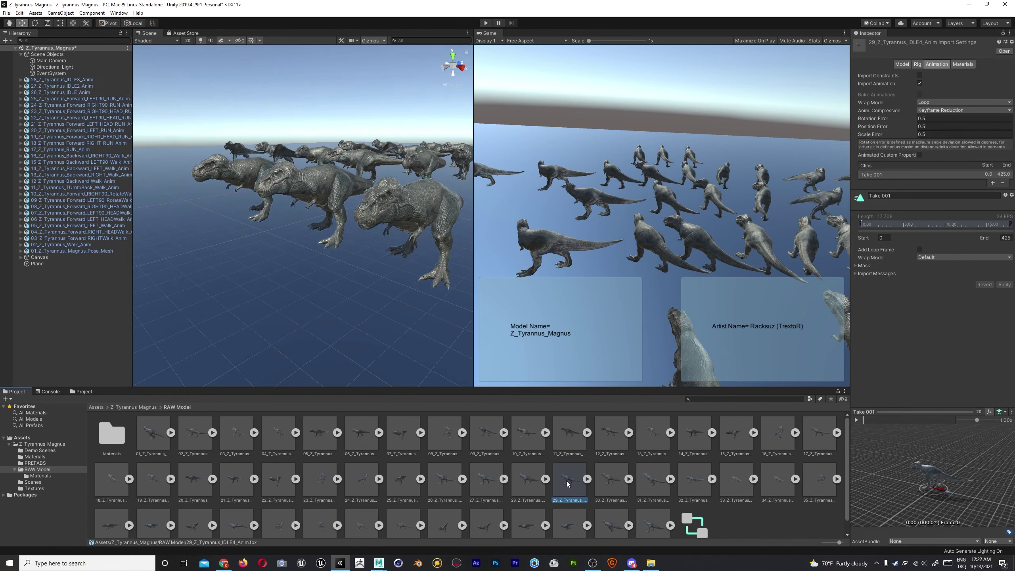
# Place the IDLE4, DrinkingWater, Eating and ambush (LEFT90, LEFT_HEAD) T-rexes across the plane.
pyautogui.moveTo(569, 480); pyautogui.dragTo(254, 192)
pyautogui.moveTo(611, 480); pyautogui.dragTo(256, 252)
pyautogui.moveTo(653, 480); pyautogui.dragTo(339, 200)
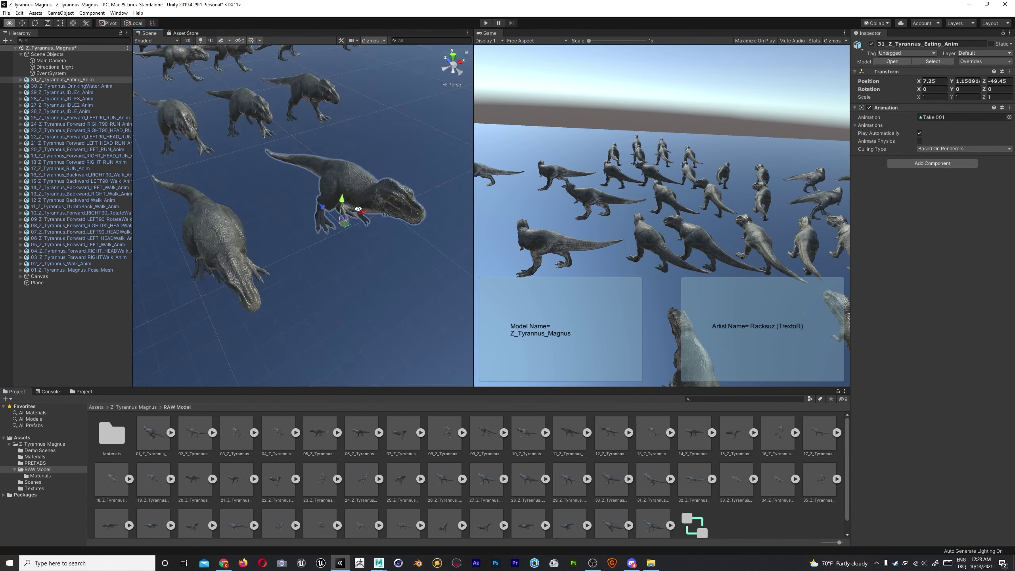
pyautogui.moveTo(695, 480)
pyautogui.mouseDown()
pyautogui.moveTo(310, 241)
pyautogui.moveTo(213, 197)
pyautogui.moveTo(256, 224)
pyautogui.mouseUp()
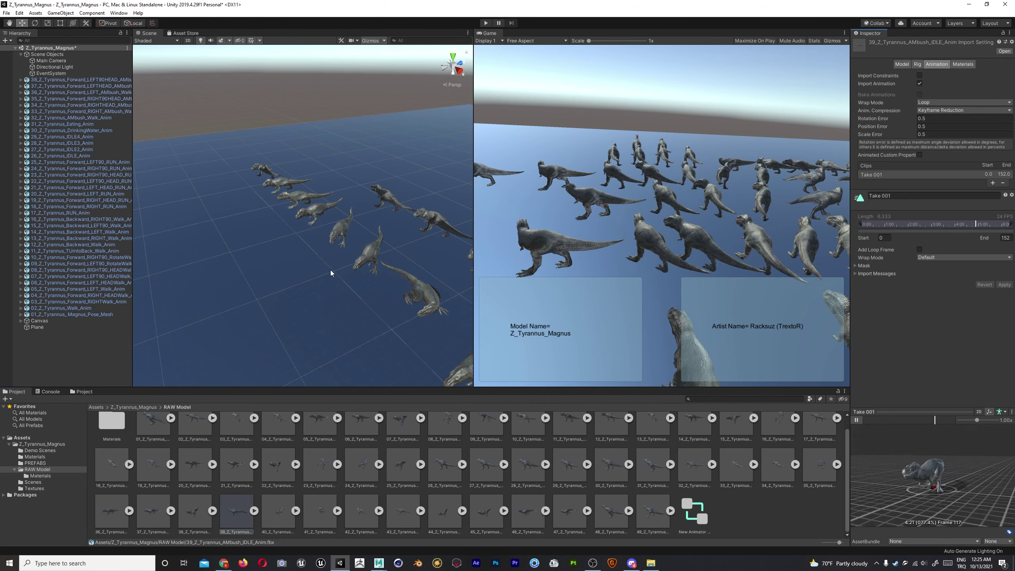
pyautogui.moveTo(236, 511); pyautogui.dragTo(296, 239)
pyautogui.moveTo(278, 511); pyautogui.dragTo(298, 319)
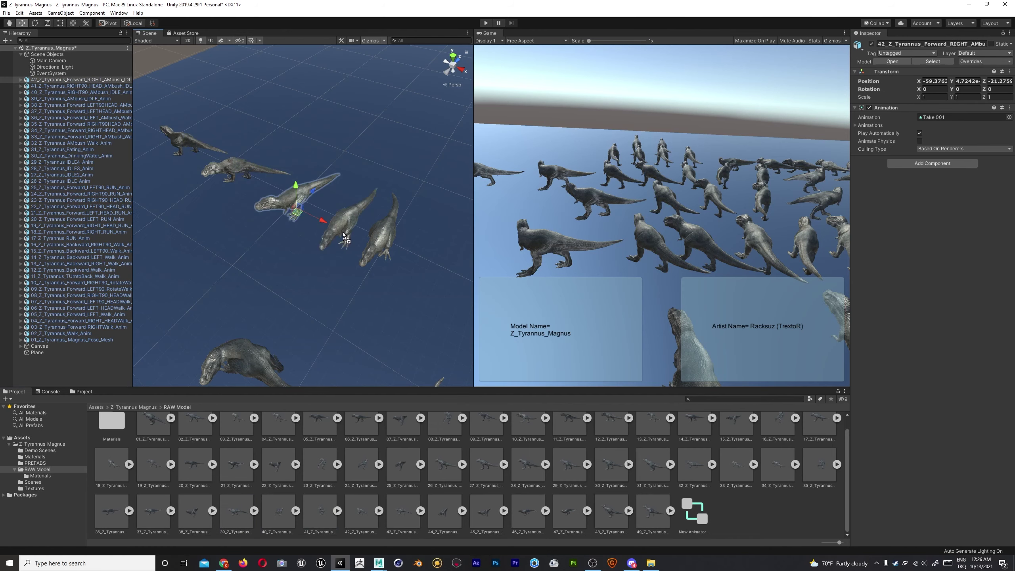
pyautogui.moveTo(443, 511); pyautogui.dragTo(385, 252)
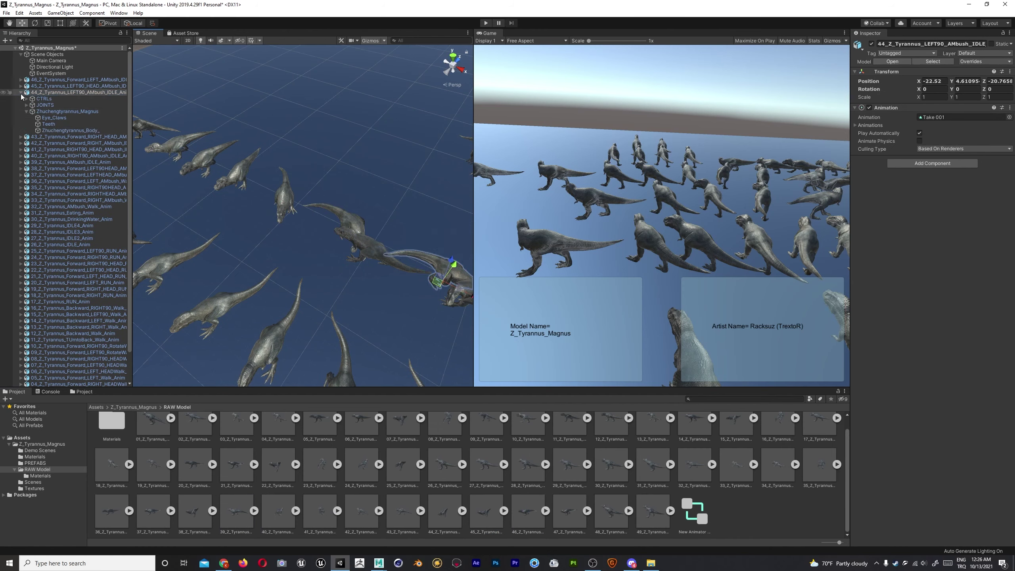
pyautogui.keyDown('alt'); pyautogui.moveTo(343, 221); pyautogui.dragTo(280, 224); pyautogui.keyUp('alt')
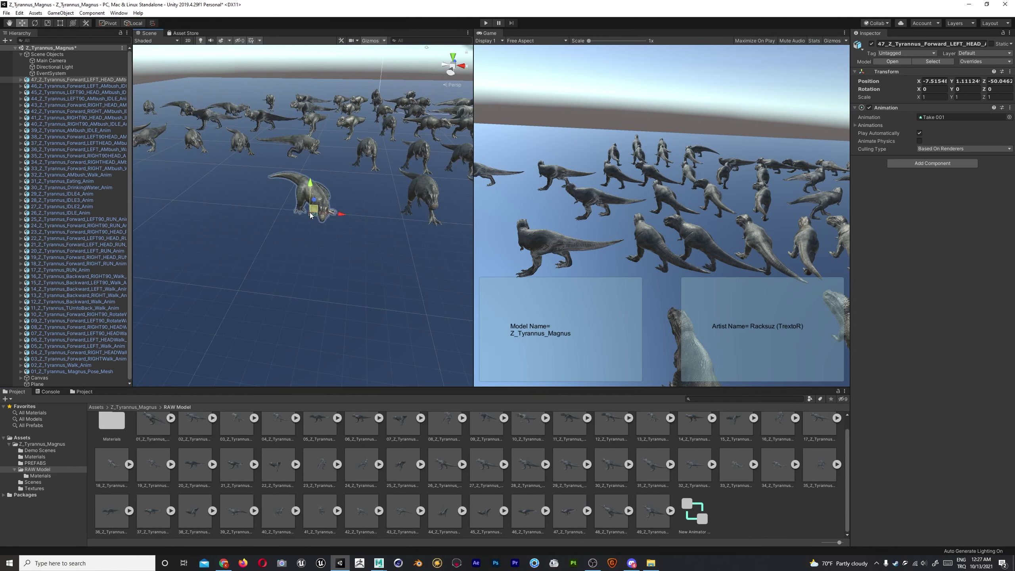
pyautogui.moveTo(440, 145)
pyautogui.keyDown('alt'); pyautogui.mouseDown()
pyautogui.moveTo(148, 138)
pyautogui.moveTo(243, 159)
pyautogui.mouseUp(); pyautogui.keyUp('alt')
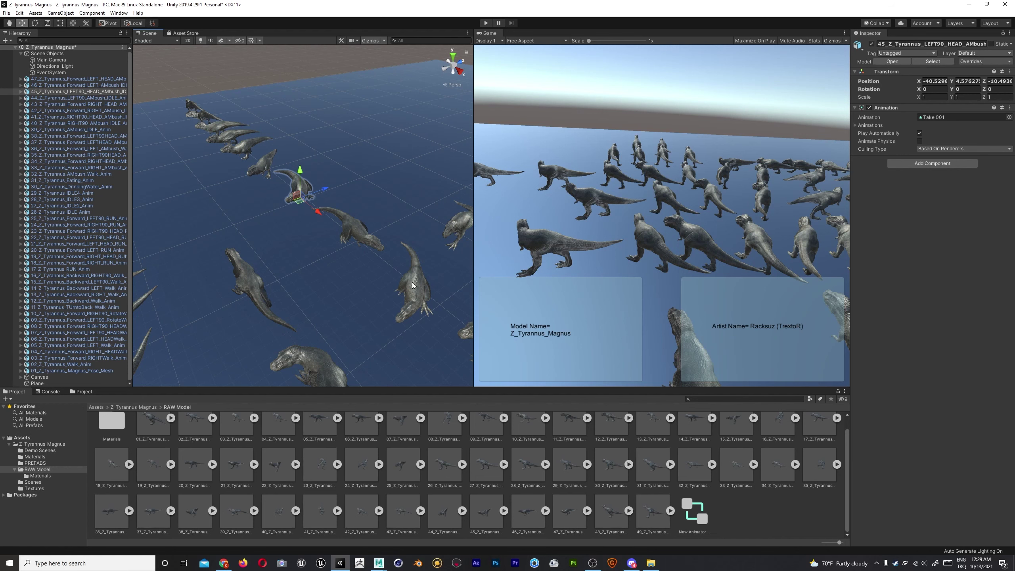
pyautogui.keyDown('alt'); pyautogui.moveTo(324, 264); pyautogui.dragTo(340, 340); pyautogui.keyUp('alt')
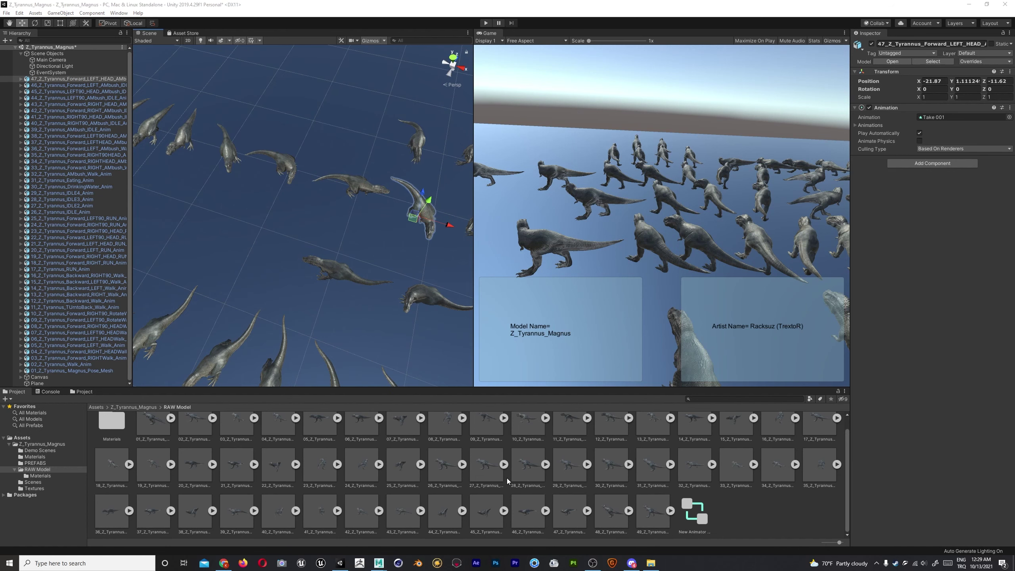
# Preview the 48 Roar asset, select the 46 T-rex, and test the animated herd in play mode.
pyautogui.click(569, 519)
pyautogui.click(78, 86)
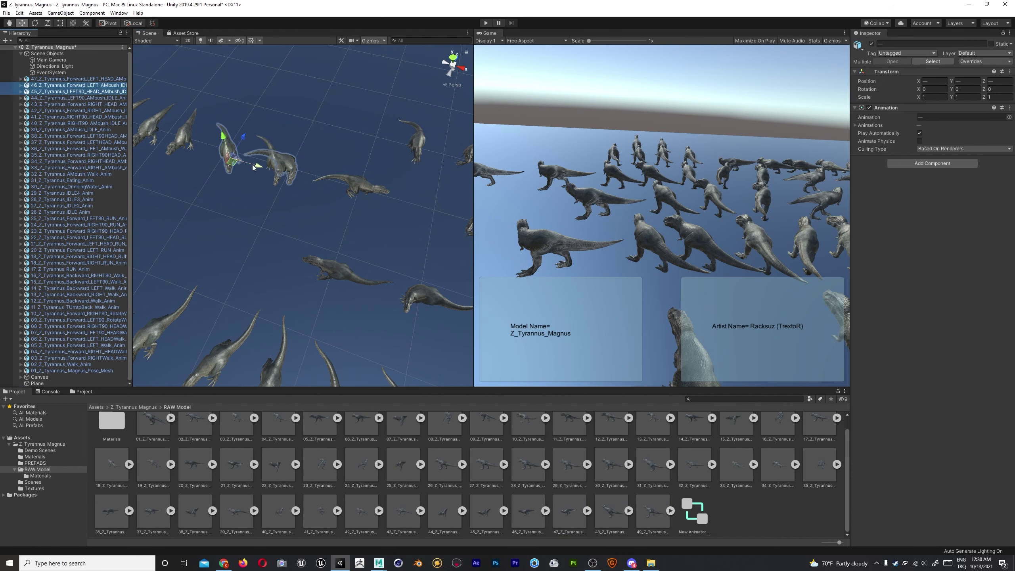
pyautogui.keyDown('alt'); pyautogui.moveTo(253, 167); pyautogui.dragTo(296, 241); pyautogui.keyUp('alt')
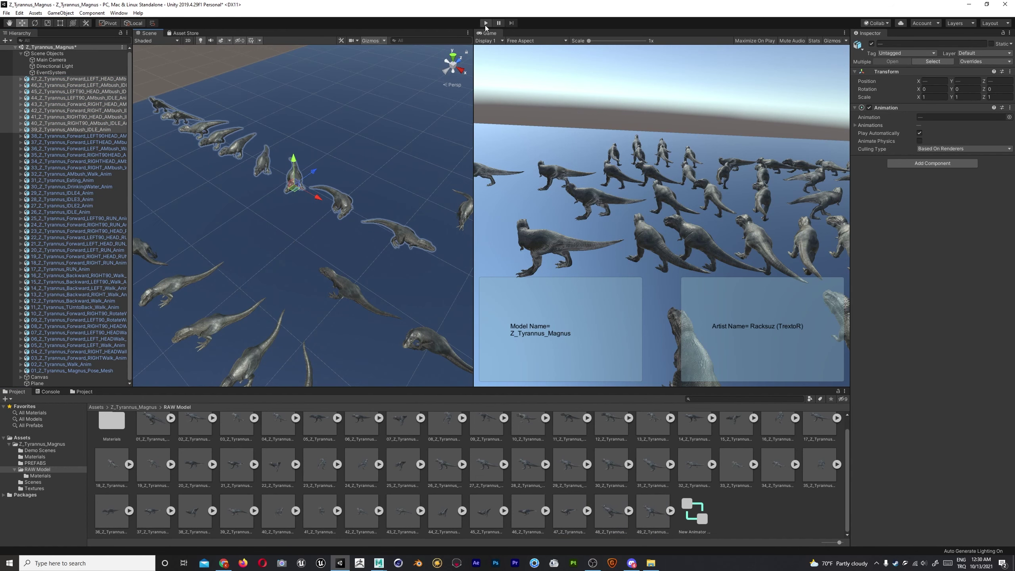
pyautogui.click(485, 25)
pyautogui.hotkey('shift', 'space')
pyautogui.moveTo(369, 168)
pyautogui.keyDown('alt'); pyautogui.mouseDown()
pyautogui.moveTo(243, 84)
pyautogui.moveTo(262, 102)
pyautogui.moveTo(407, 80)
pyautogui.moveTo(294, 109)
pyautogui.moveTo(341, 136)
pyautogui.moveTo(488, 184)
pyautogui.moveTo(526, 229)
pyautogui.mouseUp(); pyautogui.keyUp('alt')
pyautogui.hotkey('shift', 'space')
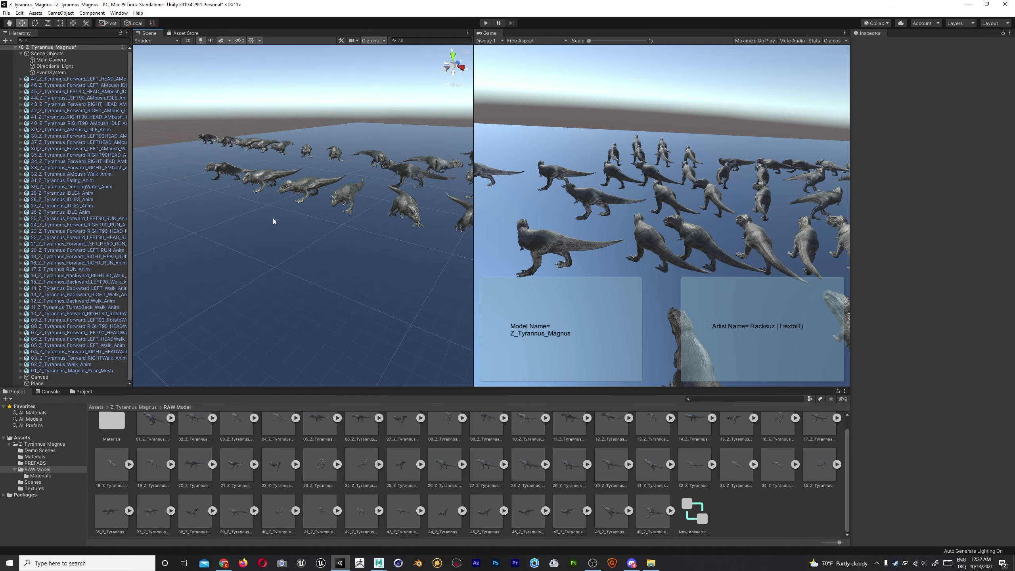
pyautogui.moveTo(273, 221)
pyautogui.keyDown('alt'); pyautogui.mouseDown()
pyautogui.moveTo(331, 229)
pyautogui.moveTo(435, 120)
pyautogui.moveTo(397, 182)
pyautogui.moveTo(446, 170)
pyautogui.moveTo(369, 89)
pyautogui.mouseUp(); pyautogui.keyUp('alt')
# Inspect the T-rex herd in a maximised Scene view, then orbit to a low side view.
pyautogui.click(331, 229)
pyautogui.hotkey('shift', 'space')
pyautogui.hotkey('shift', 'space')
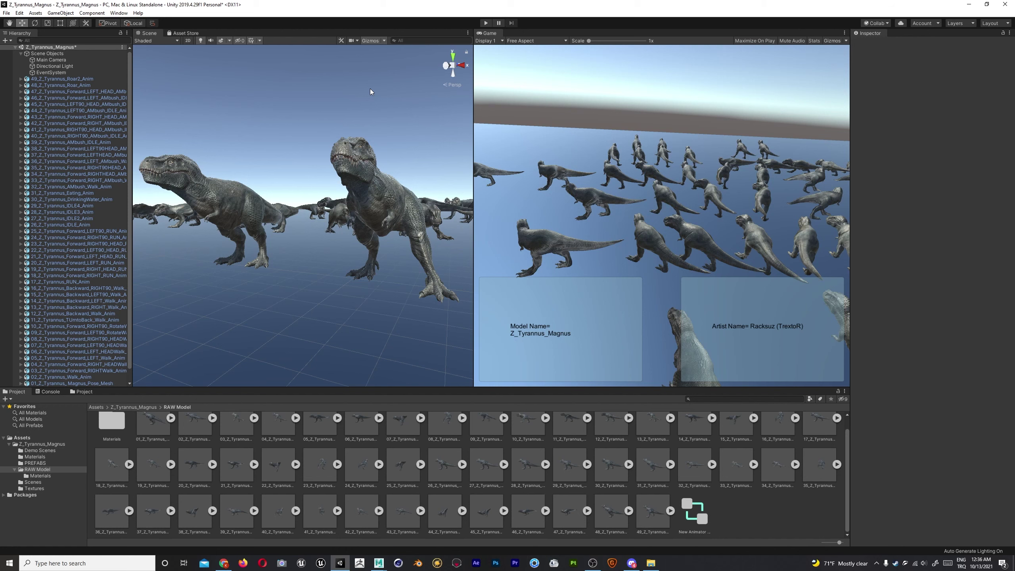
pyautogui.hotkey('shift', 'space')
pyautogui.moveTo(370, 89)
pyautogui.keyDown('alt'); pyautogui.mouseDown()
pyautogui.moveTo(380, 170)
pyautogui.moveTo(71, 171)
pyautogui.moveTo(371, 146)
pyautogui.moveTo(358, 120)
pyautogui.moveTo(73, 319)
pyautogui.mouseUp(); pyautogui.keyUp('alt')
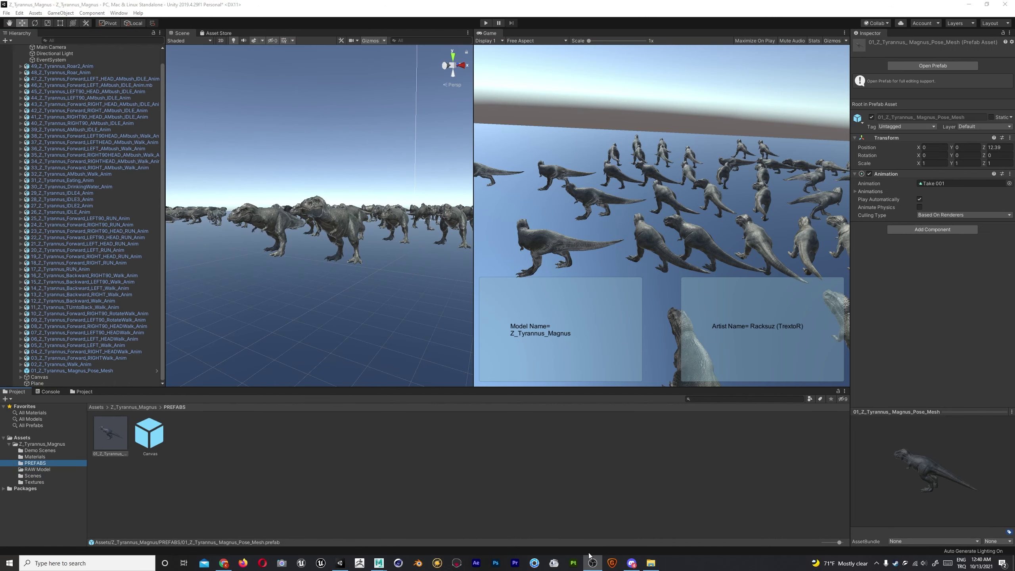
# Save the first batch of hierarchy T-rex animation objects as Original Prefabs in PREFABS.
pyautogui.moveTo(97, 354); pyautogui.dragTo(245, 431)
pyautogui.press('Return')
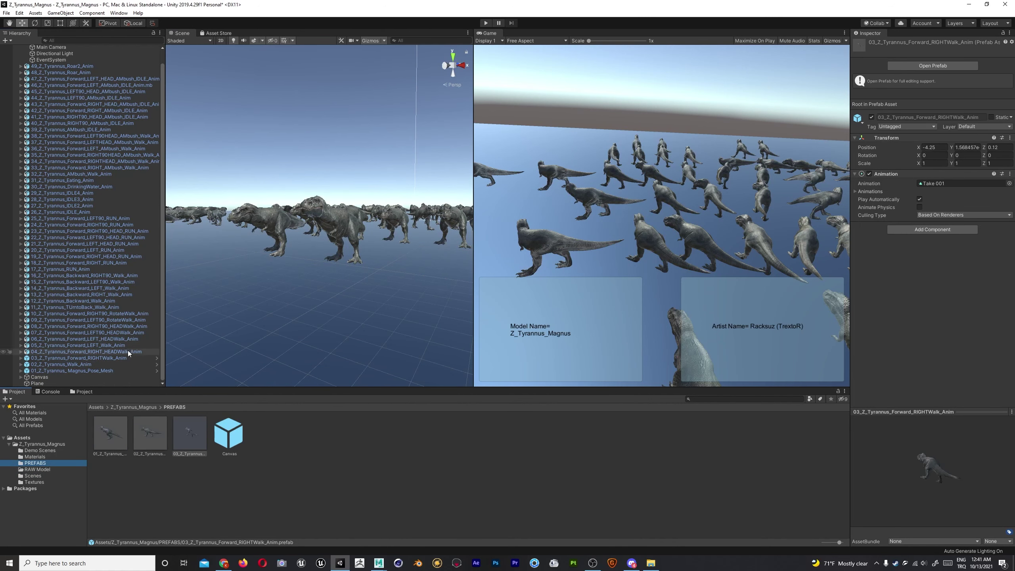
pyautogui.press('Return')
pyautogui.press('Return')
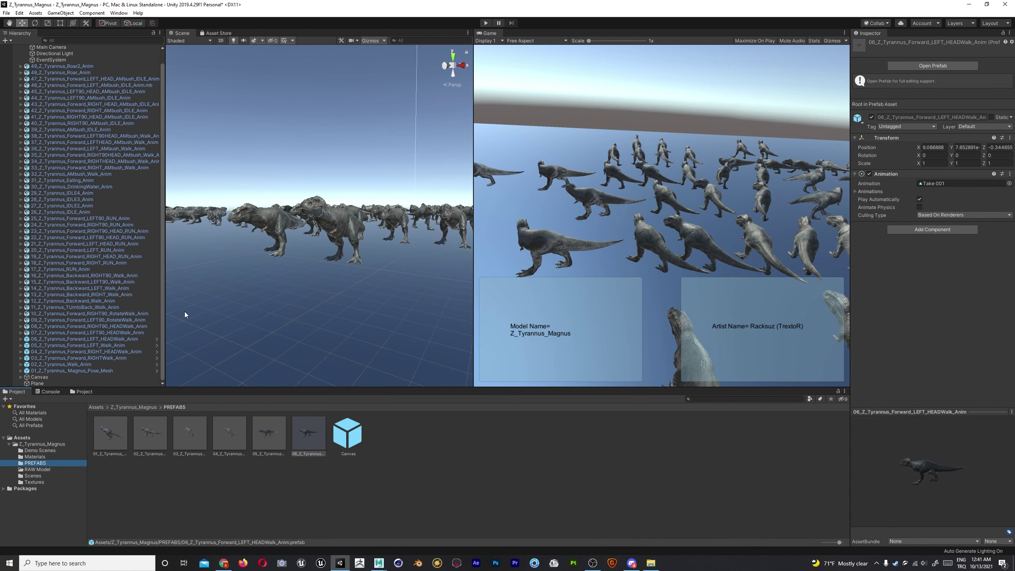
pyautogui.press('Return')
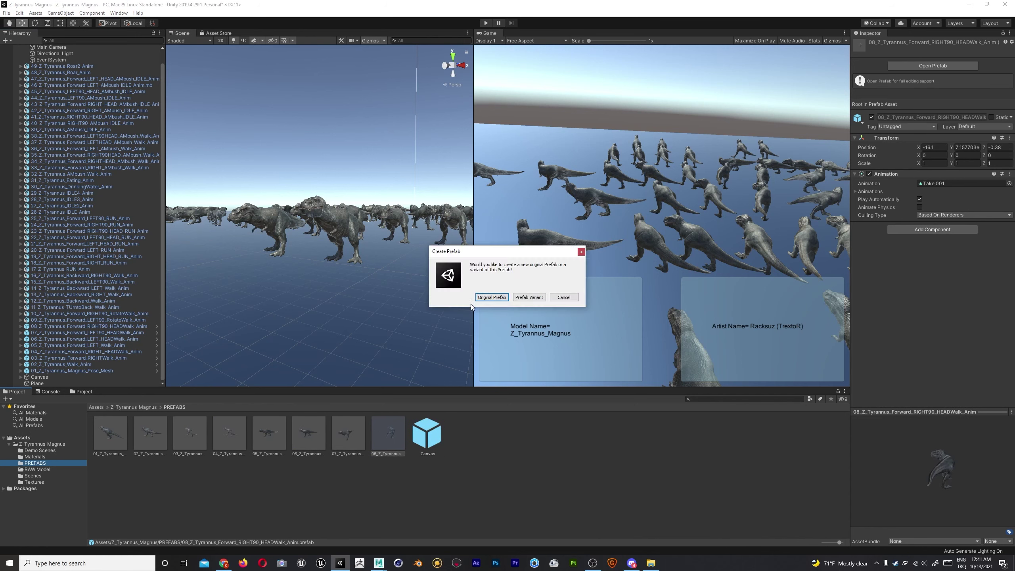
pyautogui.press('Return')
pyautogui.press('Return')
pyautogui.press('Return')
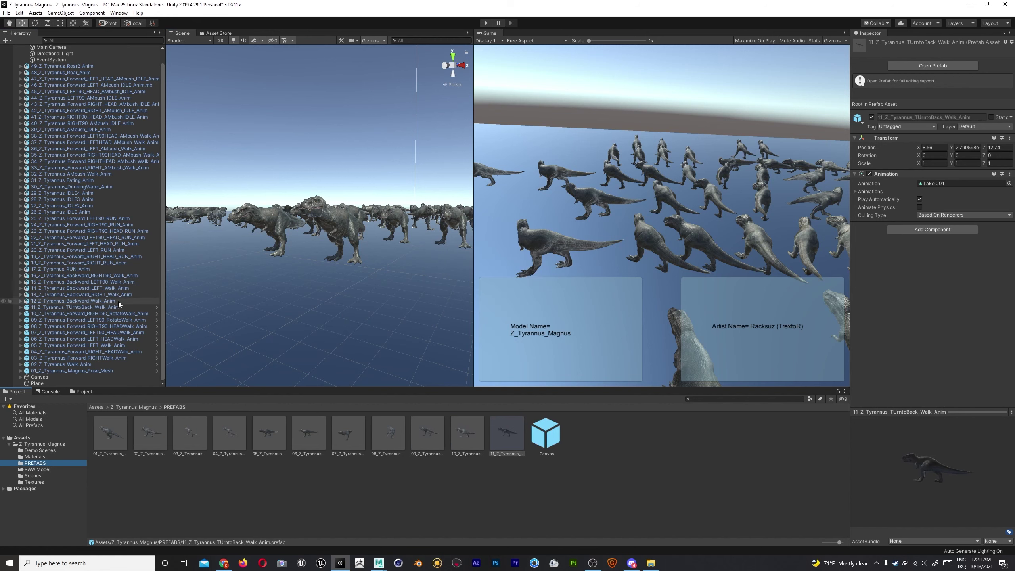
pyautogui.press('Return')
pyautogui.press('Return')
pyautogui.click(122, 288)
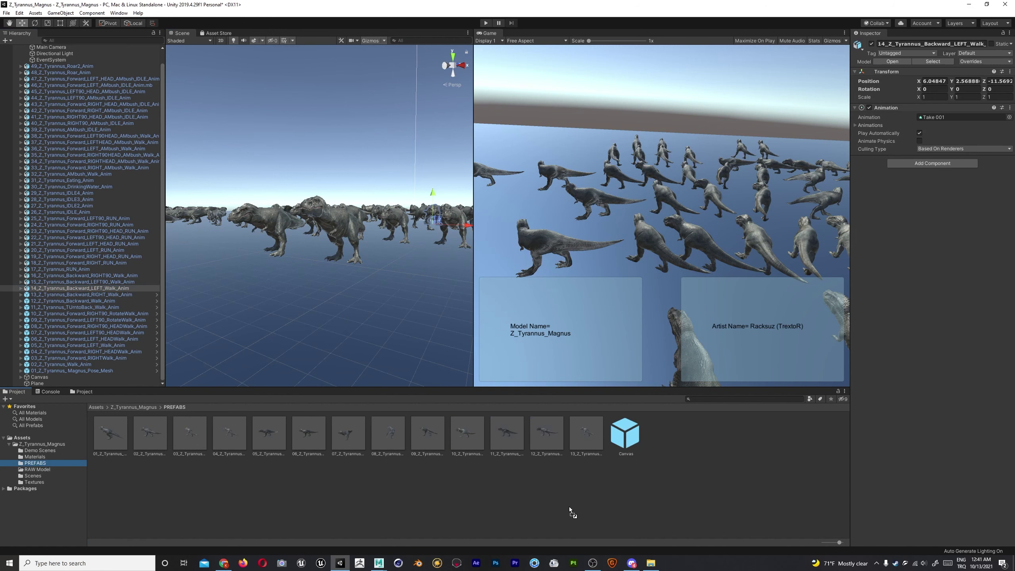
pyautogui.press('Return')
pyautogui.press('Return')
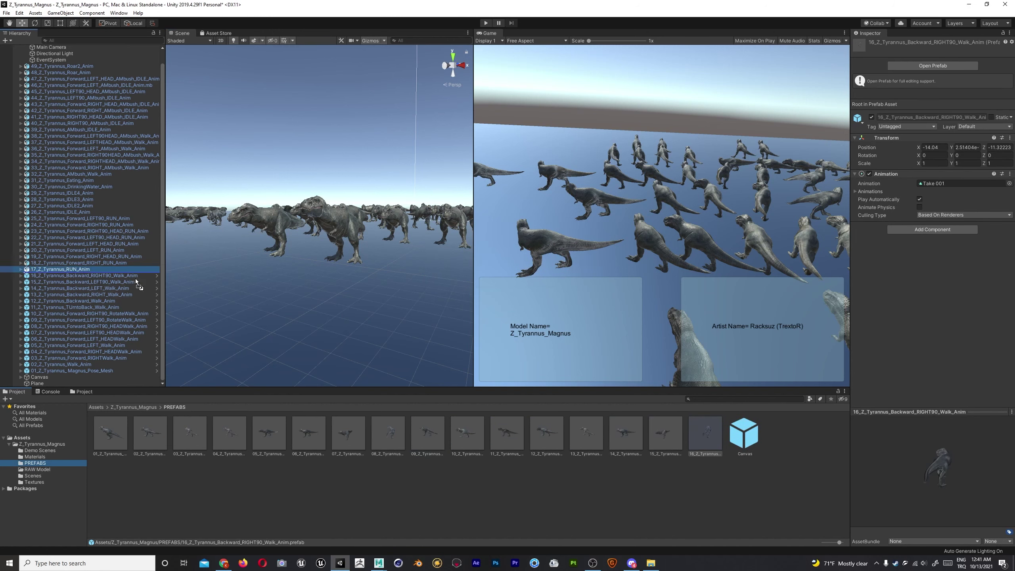
pyautogui.press('Return')
pyautogui.press('Return')
pyautogui.press('Return')
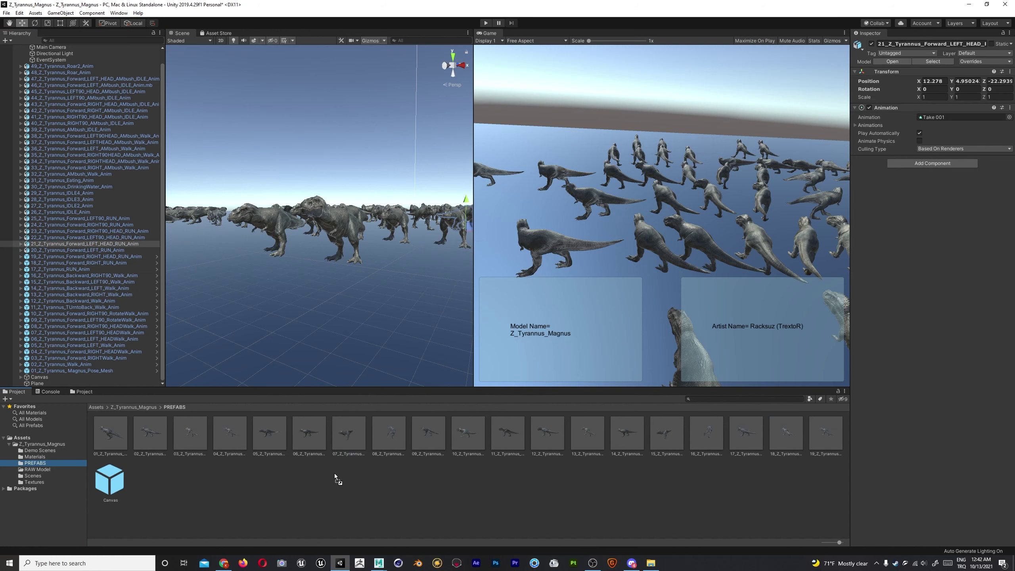
pyautogui.press('Return')
pyautogui.press('Return')
pyautogui.press('Return')
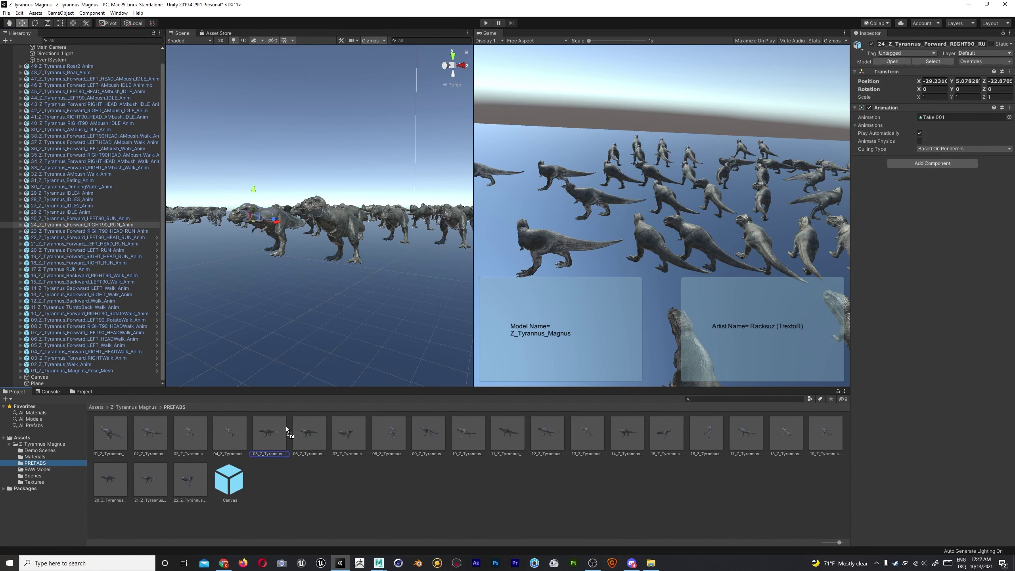
pyautogui.press('Return')
pyautogui.press('Return')
pyautogui.click(488, 297)
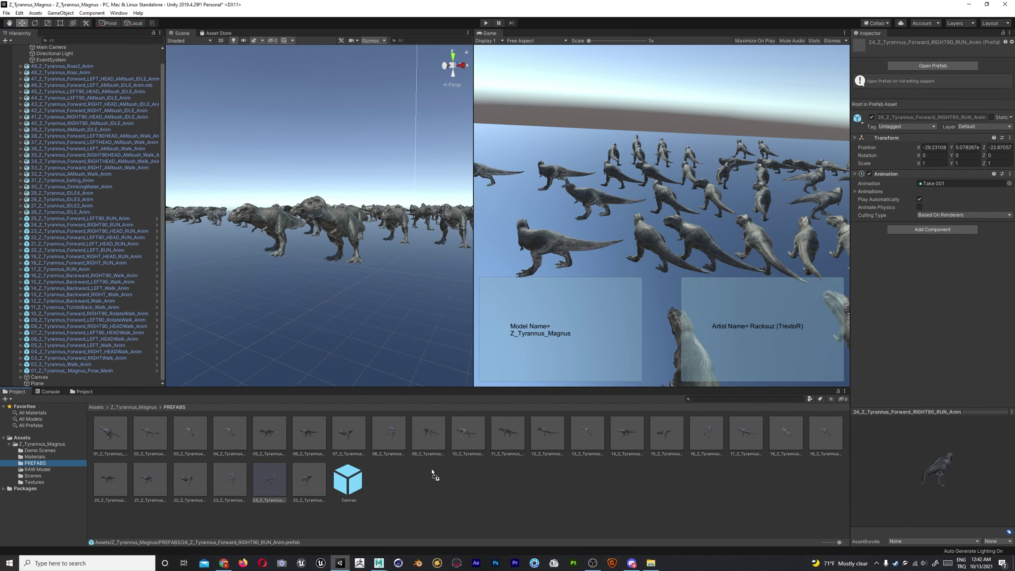
# Save the next T-rex objects, including DrinkingWater, as Original Prefabs in PREFABS.
pyautogui.press('Return')
pyautogui.click(490, 303)
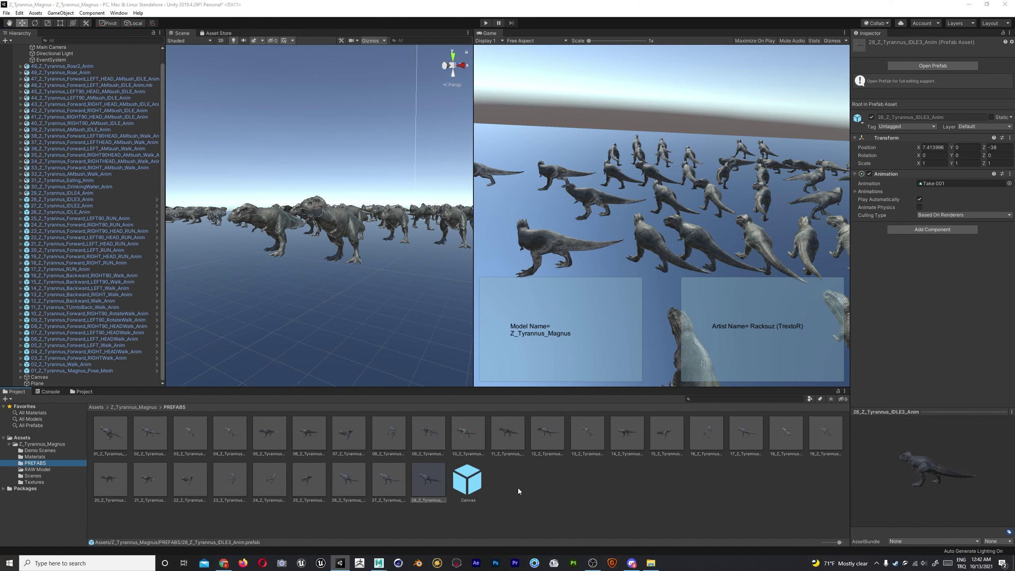
pyautogui.moveTo(62, 193); pyautogui.dragTo(467, 480)
pyautogui.press('Return')
pyautogui.moveTo(613, 488); pyautogui.dragTo(613, 489)
pyautogui.press('Return')
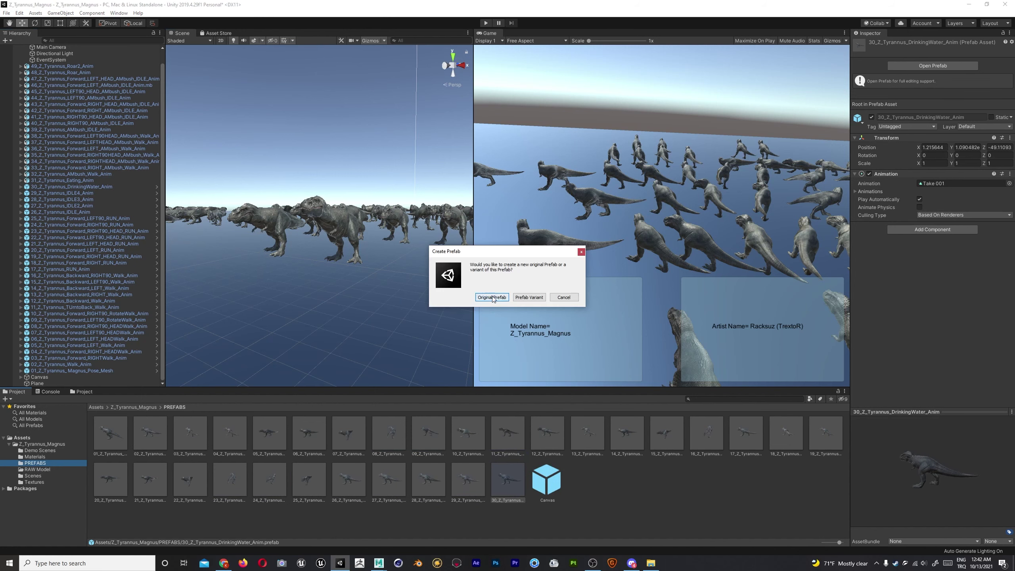
pyautogui.click(493, 298)
pyautogui.moveTo(119, 168); pyautogui.dragTo(639, 480)
pyautogui.click(492, 297)
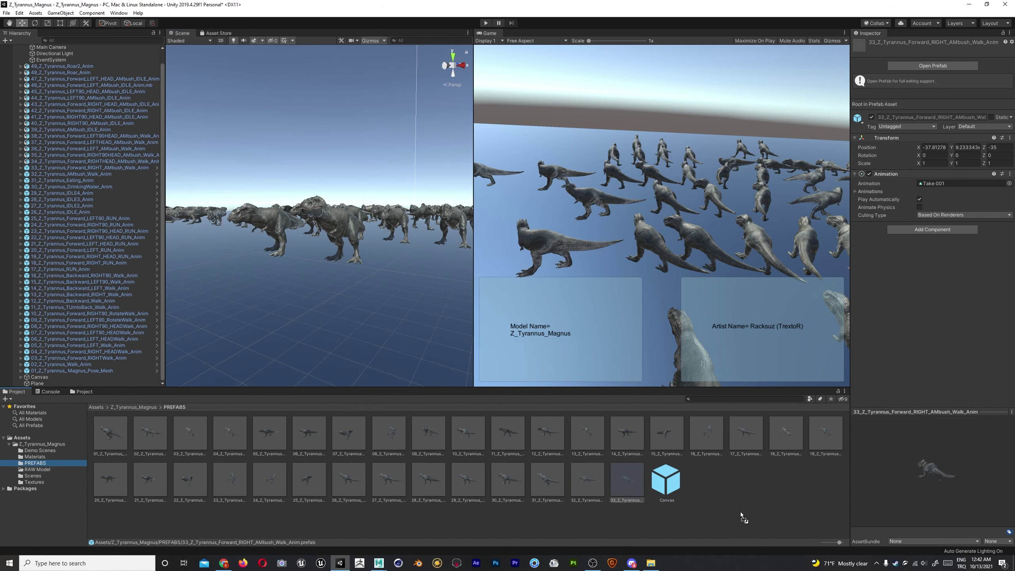
pyautogui.moveTo(119, 160)
pyautogui.mouseDown()
pyautogui.moveTo(671, 480)
pyautogui.moveTo(744, 479)
pyautogui.mouseUp()
pyautogui.click(492, 297)
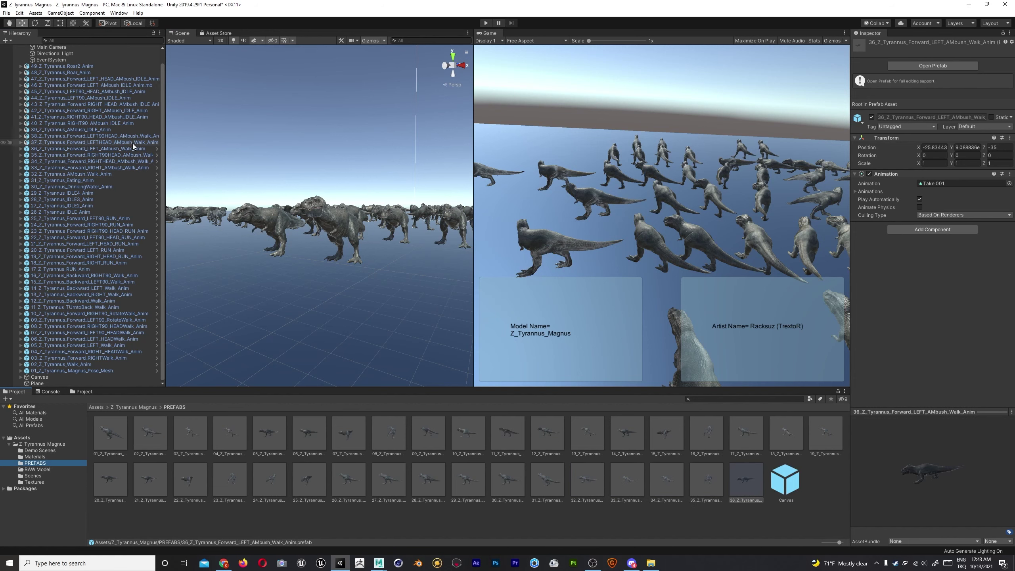
pyautogui.moveTo(119, 142)
pyautogui.mouseDown()
pyautogui.moveTo(783, 480)
pyautogui.moveTo(632, 513)
pyautogui.mouseUp()
pyautogui.click(492, 296)
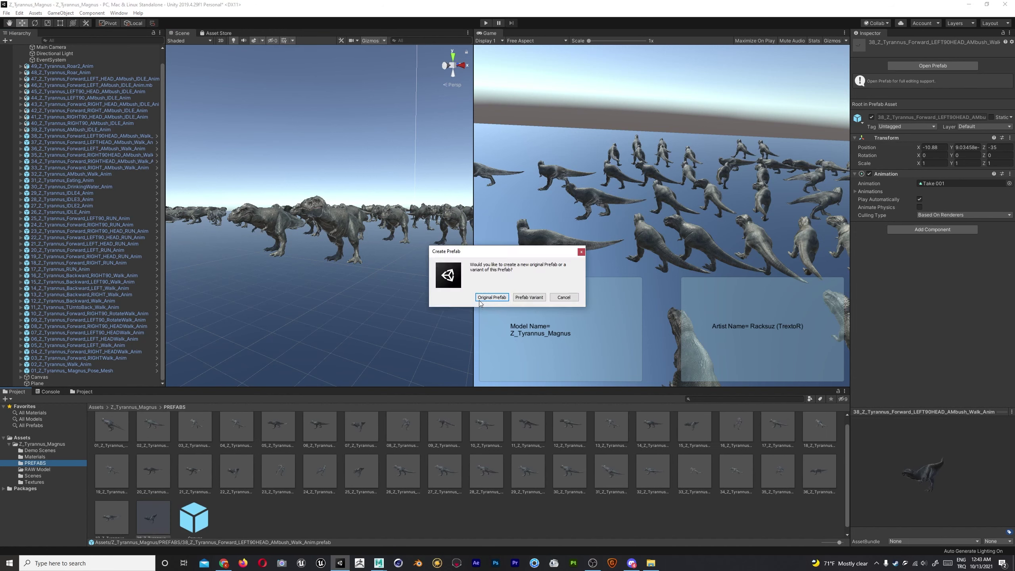
pyautogui.click(492, 297)
pyautogui.moveTo(119, 129); pyautogui.dragTo(640, 500)
pyautogui.moveTo(119, 123); pyautogui.dragTo(236, 516)
pyautogui.click(487, 295)
pyautogui.moveTo(119, 116)
pyautogui.mouseDown()
pyautogui.moveTo(280, 516)
pyautogui.moveTo(319, 516)
pyautogui.mouseUp()
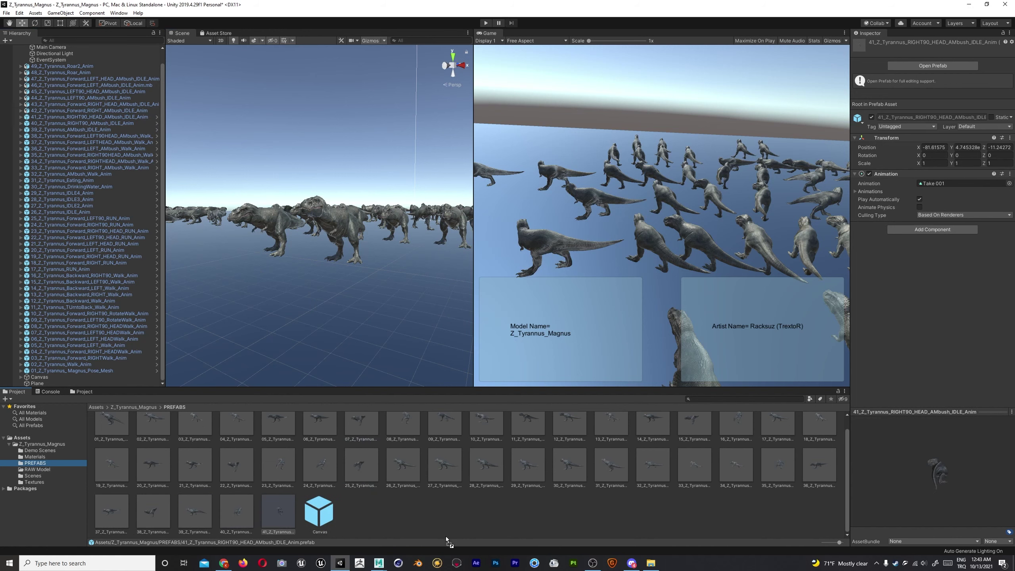
pyautogui.click(487, 295)
pyautogui.moveTo(119, 97); pyautogui.dragTo(403, 516)
pyautogui.click(487, 295)
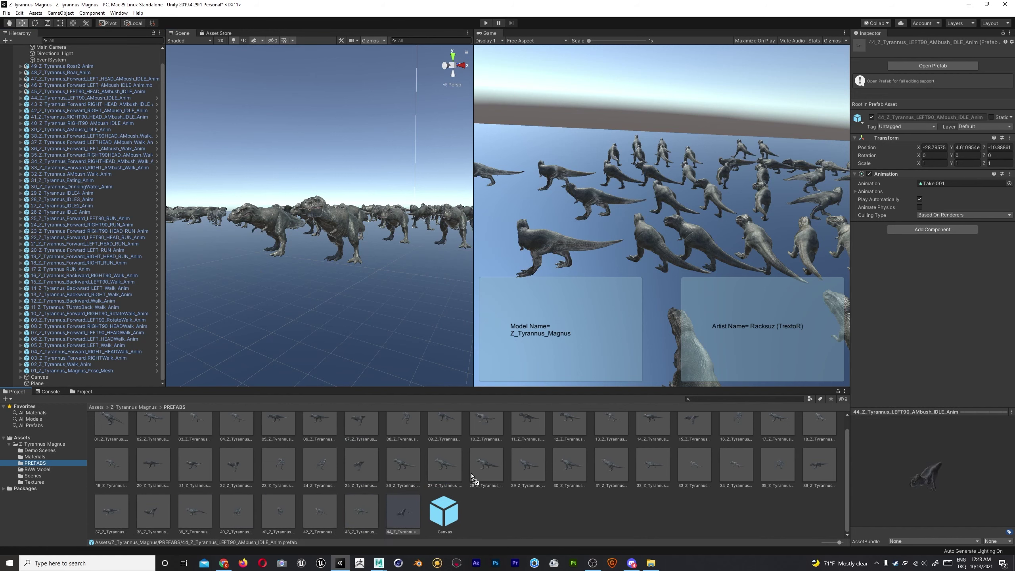
pyautogui.moveTo(119, 91)
pyautogui.mouseDown()
pyautogui.moveTo(444, 516)
pyautogui.moveTo(527, 516)
pyautogui.mouseUp()
pyautogui.click(487, 295)
pyautogui.click(487, 295)
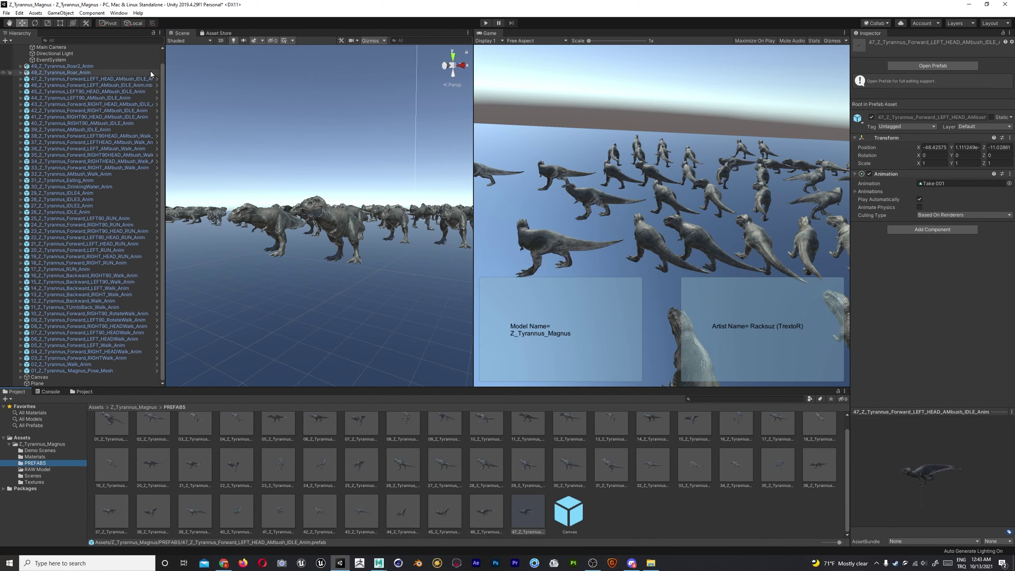
pyautogui.moveTo(119, 72); pyautogui.dragTo(569, 516)
pyautogui.click(487, 295)
# Save the Roar2 T-rex as an Original Prefab and select all 49 prefabs.
pyautogui.moveTo(93, 66); pyautogui.dragTo(652, 516)
pyautogui.click(487, 295)
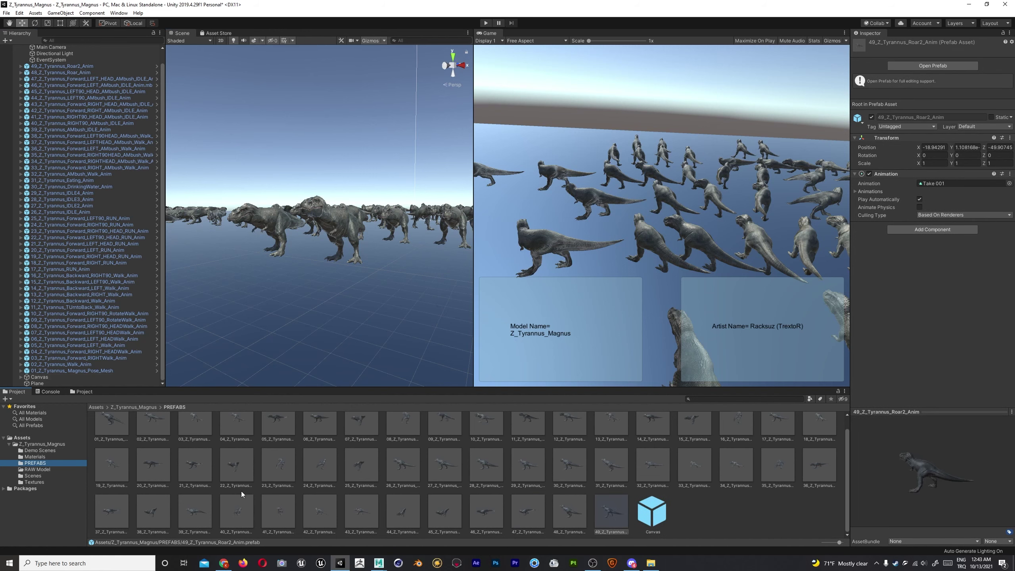
pyautogui.scroll(1, 304, 500)
pyautogui.hotkey('ctrl', 'a')
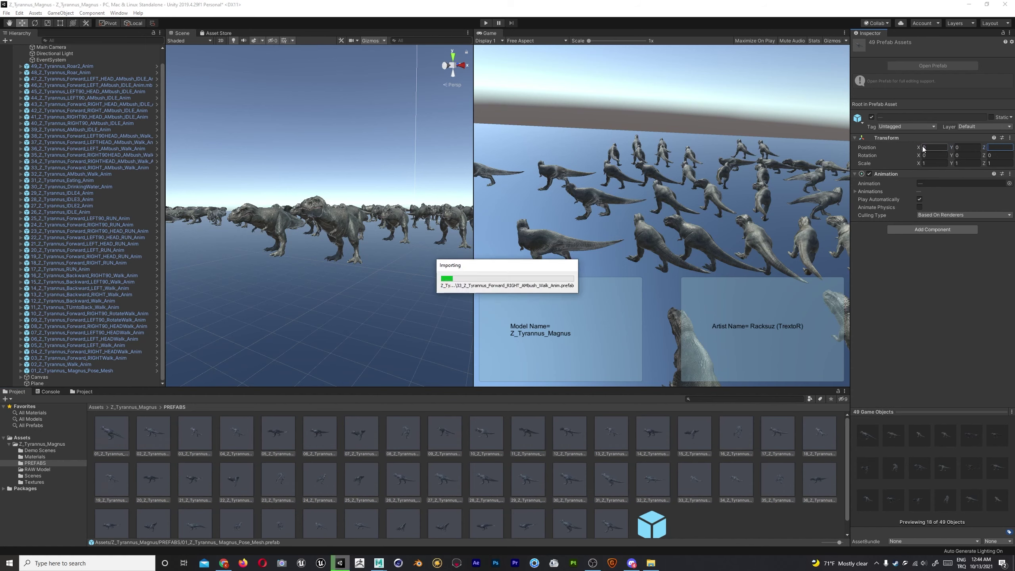
# Save the Z_Tyrannus_Magnus scene and open Demo_Scene from the Demo Scenes folder.
pyautogui.click(104, 433)
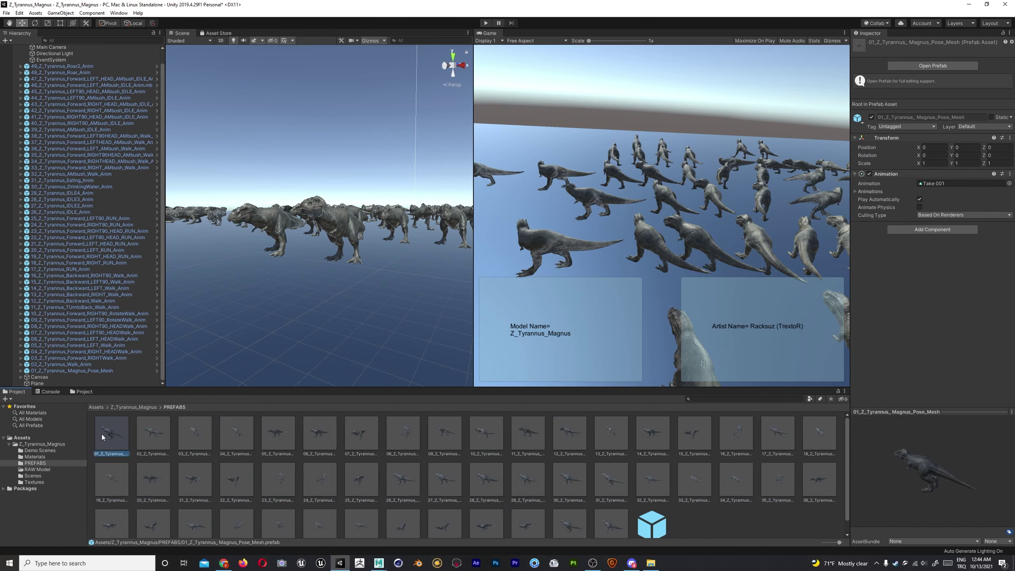
pyautogui.click(34, 457)
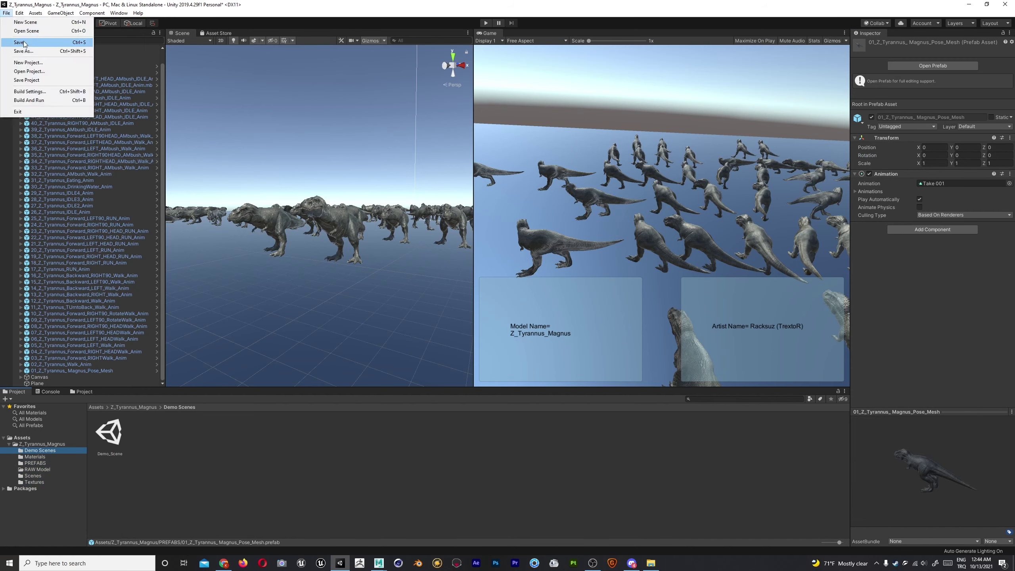
pyautogui.click(24, 43)
pyautogui.click(519, 284)
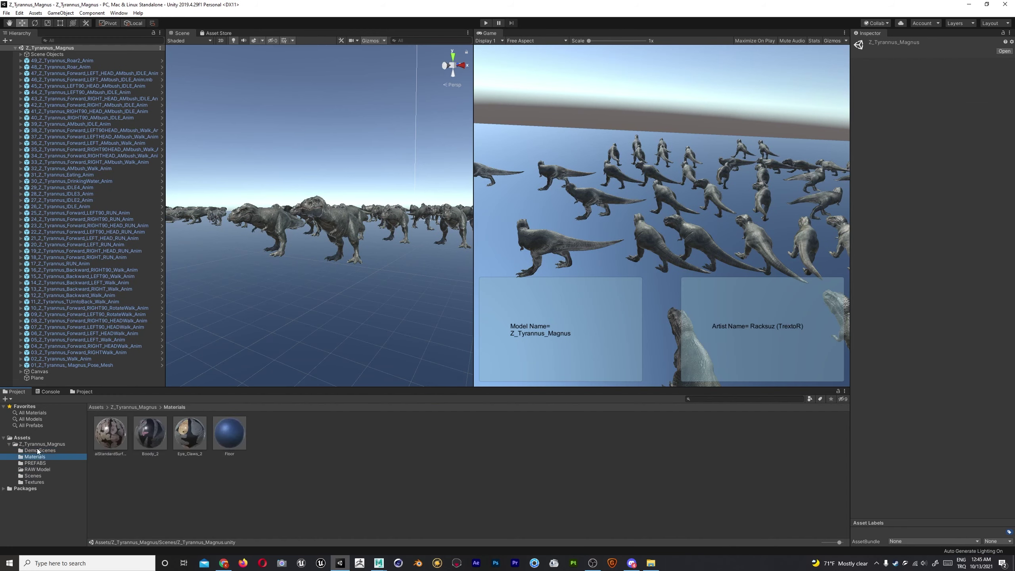
pyautogui.click(36, 450)
pyautogui.doubleClick(109, 432)
# Place the 01_Pose_Mesh, 02_Walk_Anim and 49_Roar2_Anim prefabs on Demo_Scene's floor plane.
pyautogui.click(384, 217)
pyautogui.keyDown('alt'); pyautogui.moveTo(384, 218); pyautogui.dragTo(334, 217); pyautogui.keyUp('alt')
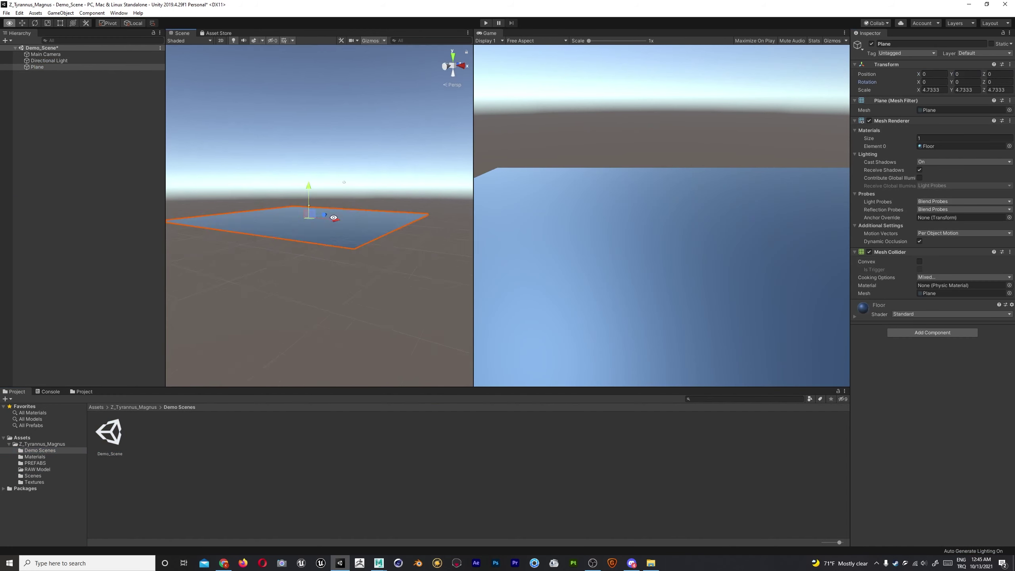
pyautogui.scroll(5, 334, 218)
pyautogui.click(35, 462)
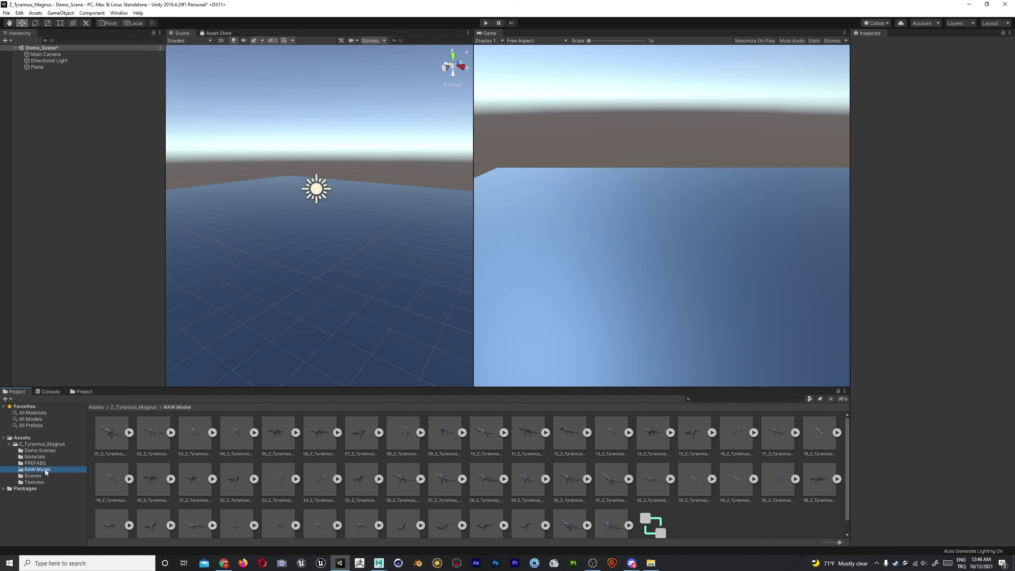
pyautogui.click(35, 463)
pyautogui.moveTo(122, 432); pyautogui.dragTo(240, 180)
pyautogui.moveTo(153, 432); pyautogui.dragTo(347, 280)
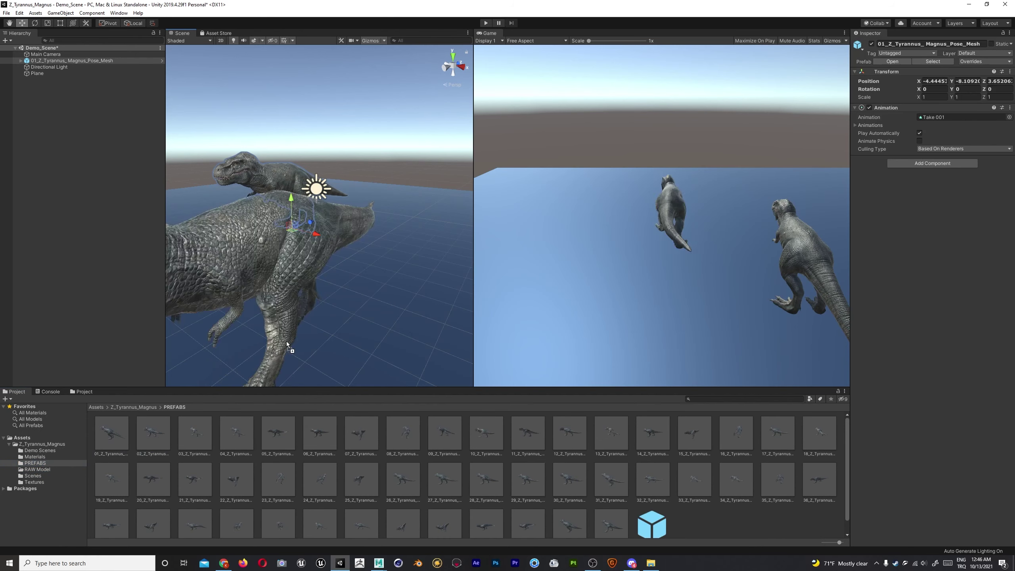
pyautogui.scroll(-1, 479, 479)
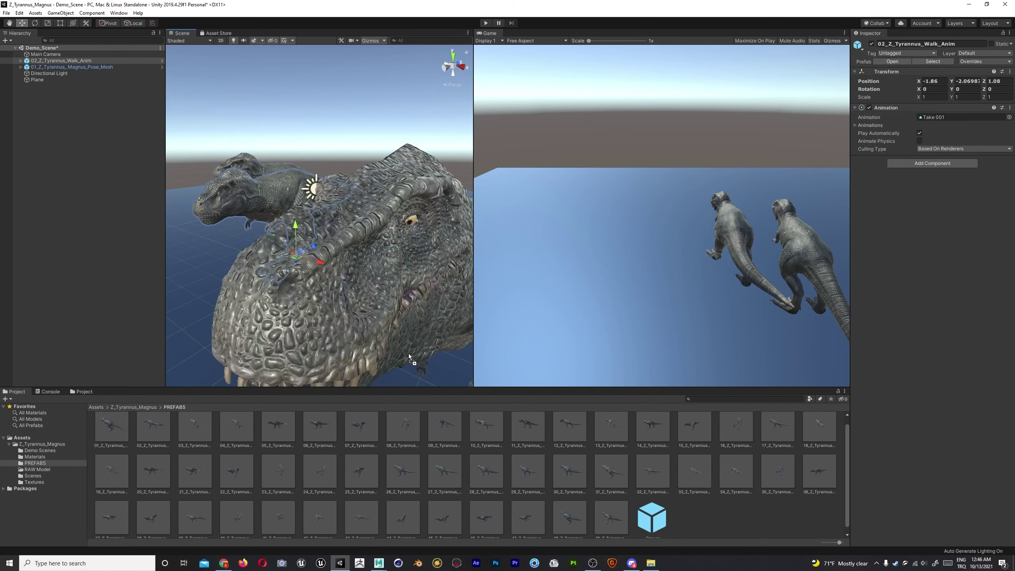
pyautogui.moveTo(611, 516); pyautogui.dragTo(352, 224)
pyautogui.moveTo(396, 288)
pyautogui.keyDown('alt'); pyautogui.mouseDown()
pyautogui.moveTo(379, 192)
pyautogui.moveTo(360, 188)
pyautogui.mouseUp(); pyautogui.keyUp('alt')
pyautogui.click(60, 67)
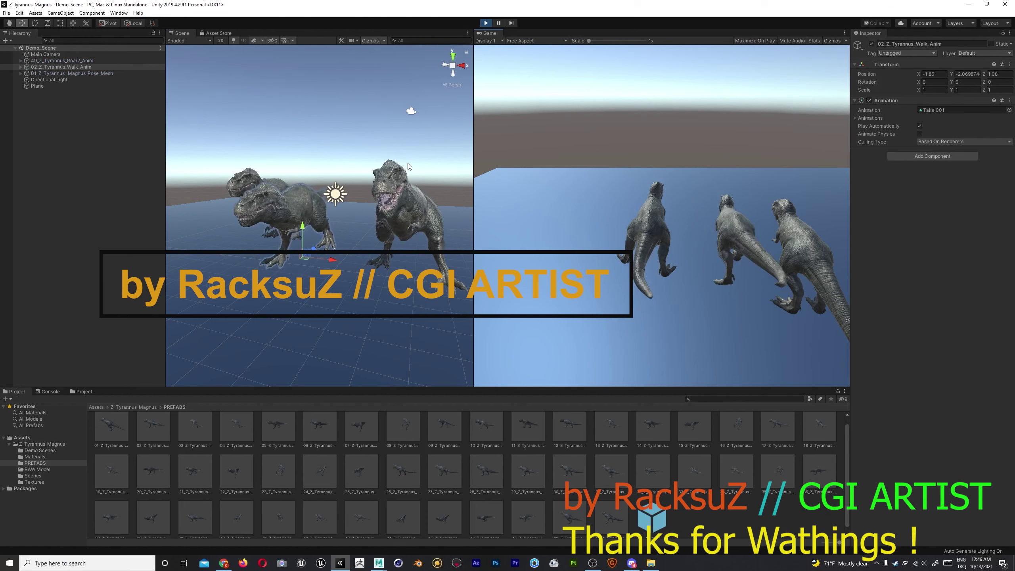
# Orbit around the three T-rexes, then browse the Scenes, Materials and Textures folders.
pyautogui.keyDown('alt'); pyautogui.moveTo(387, 175); pyautogui.dragTo(352, 159); pyautogui.keyUp('alt')
pyautogui.click(337, 139)
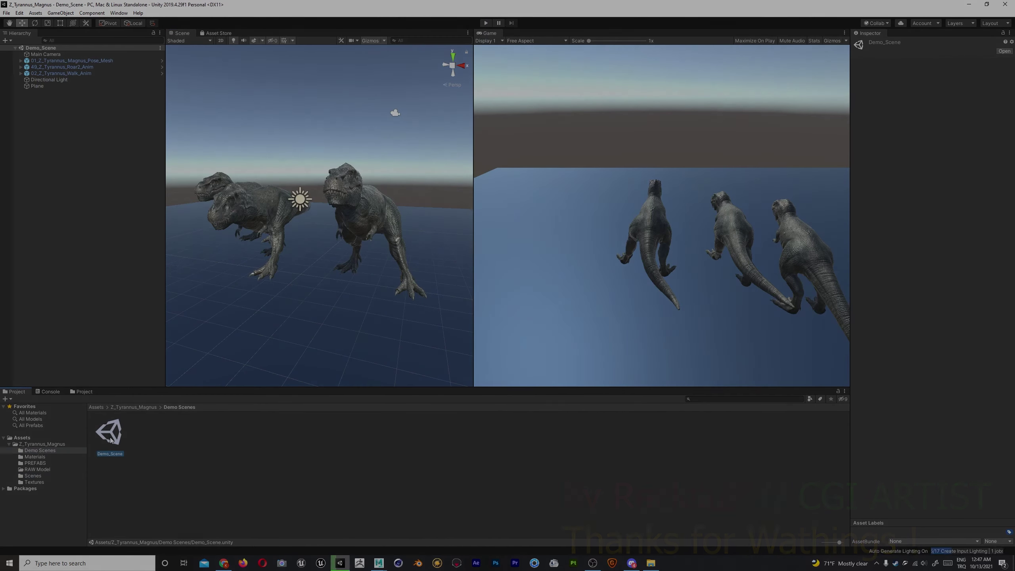
pyautogui.click(34, 457)
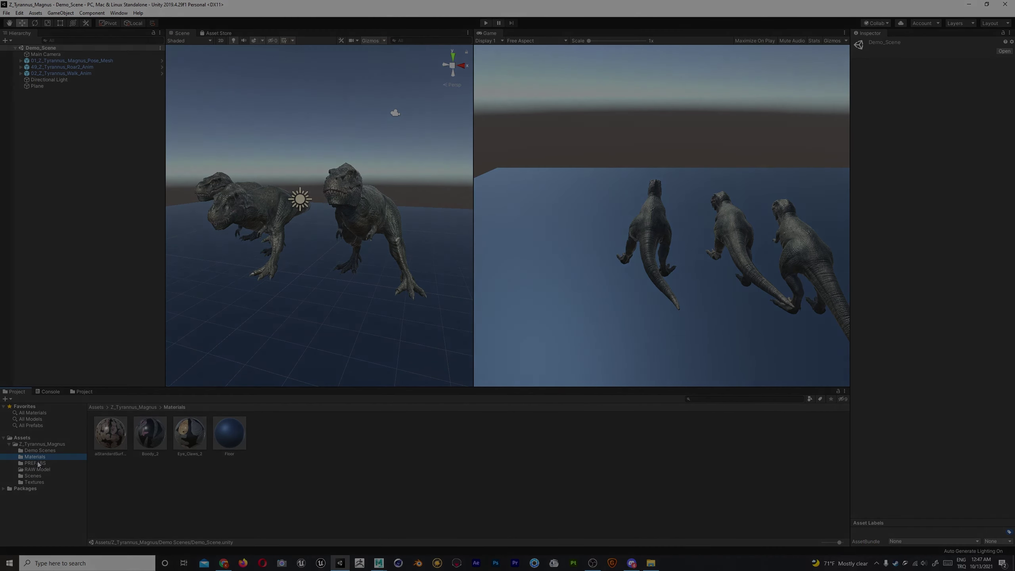
pyautogui.click(36, 464)
pyautogui.click(44, 470)
pyautogui.click(34, 482)
pyautogui.click(190, 434)
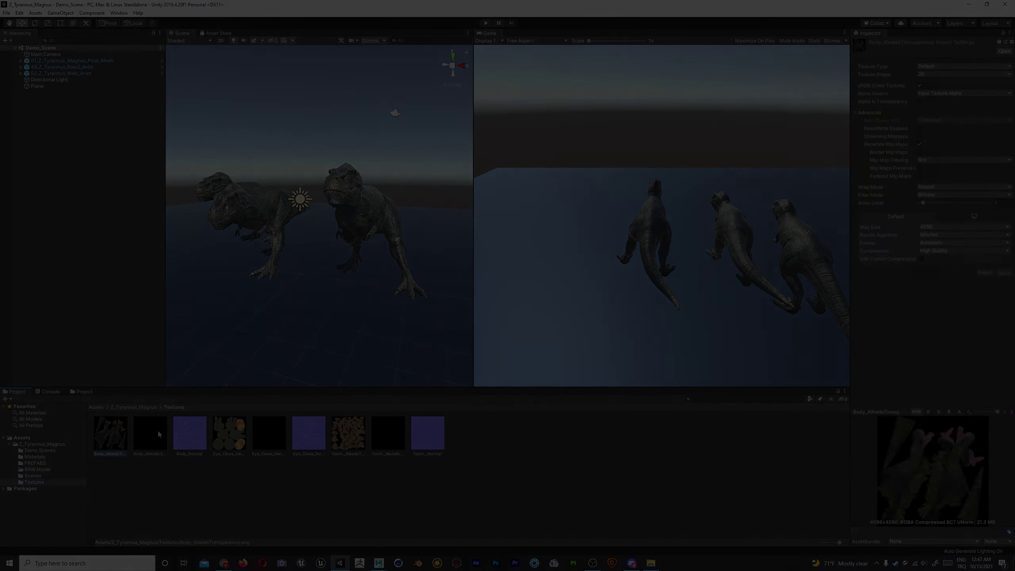